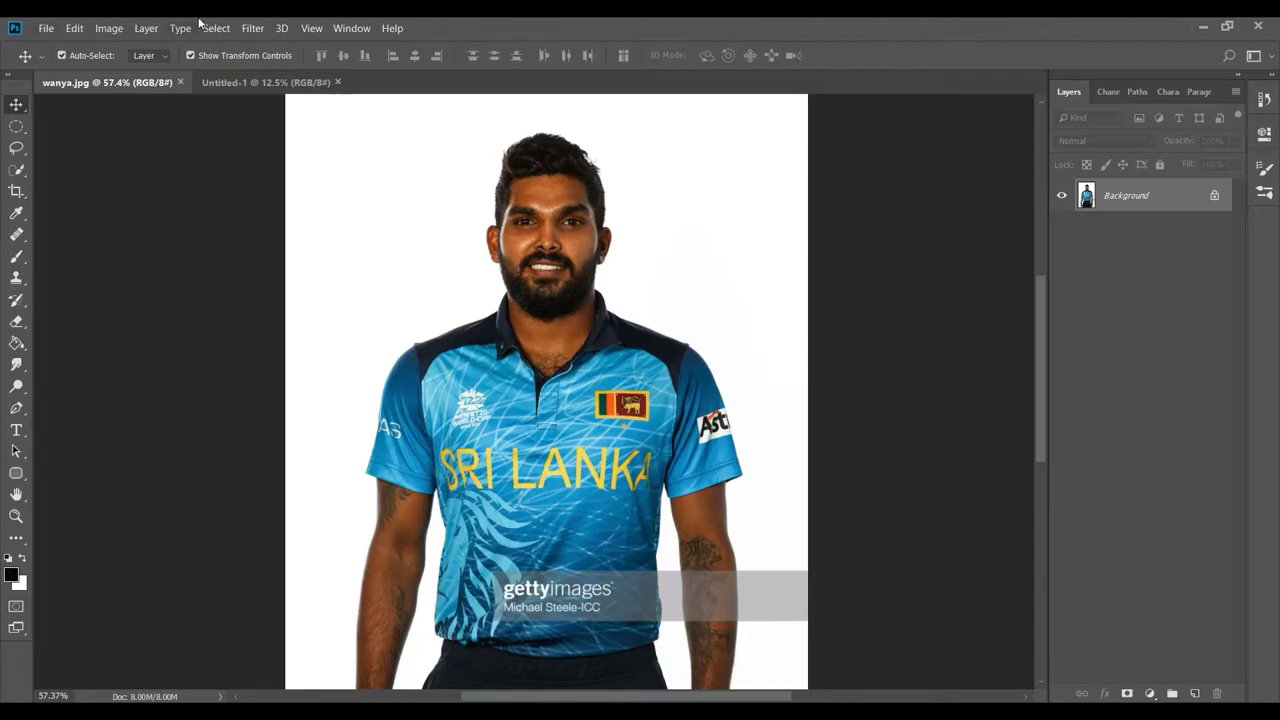
Select the cricketer as the subject and drag him into the Untitled-1 document
click(216, 28)
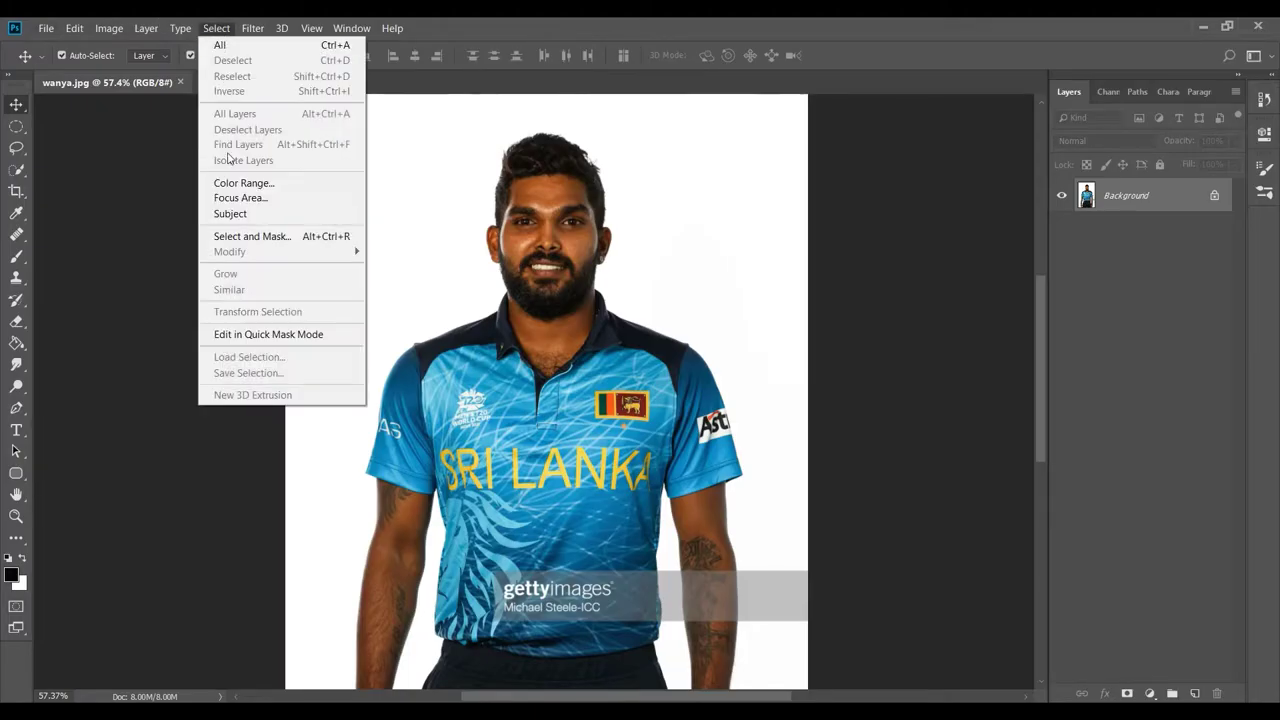
click(229, 211)
drag(378, 202, 456, 277)
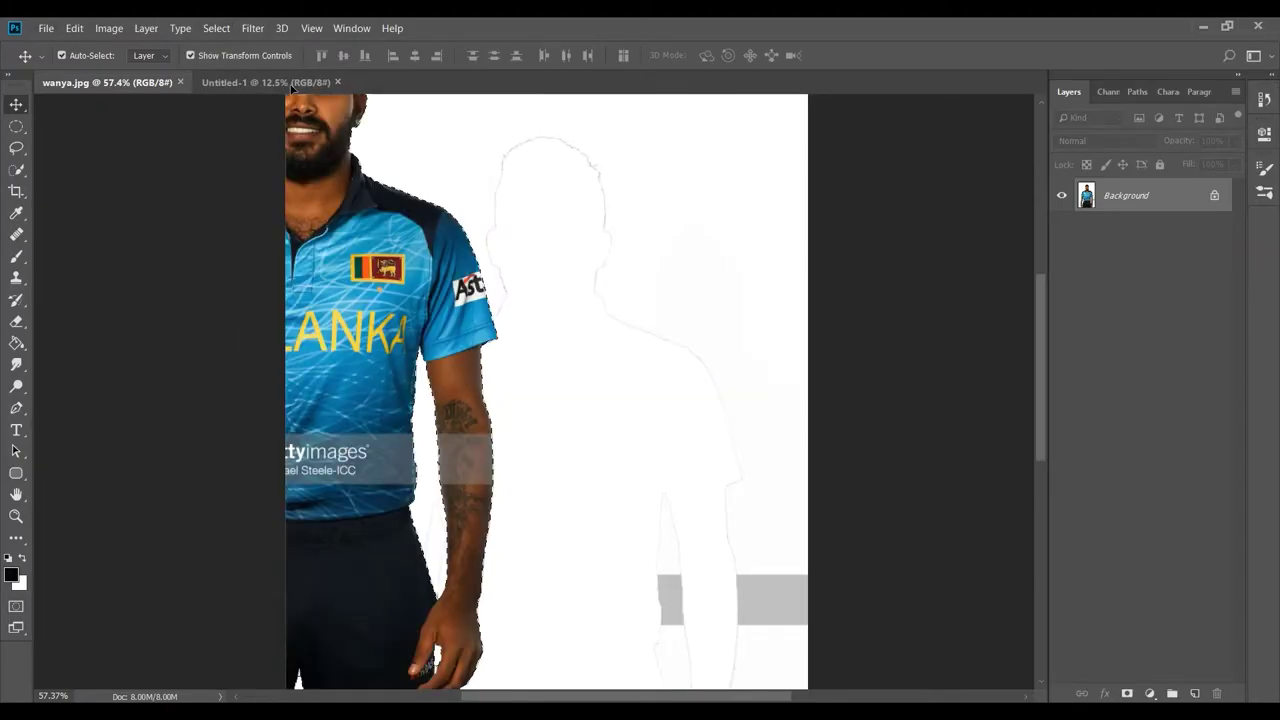
Enlarge the placed cricketer to fill the page and duplicate his layer
key(ctrl+t)
mouse_move(541, 420)
mouse_down()
mouse_move(660, 640)
mouse_move(492, 432)
mouse_up()
key(Return)
key(ctrl+0)
key(ctrl+j)
Open the Camera Raw Filter for the duplicated cricketer layer
click(252, 28)
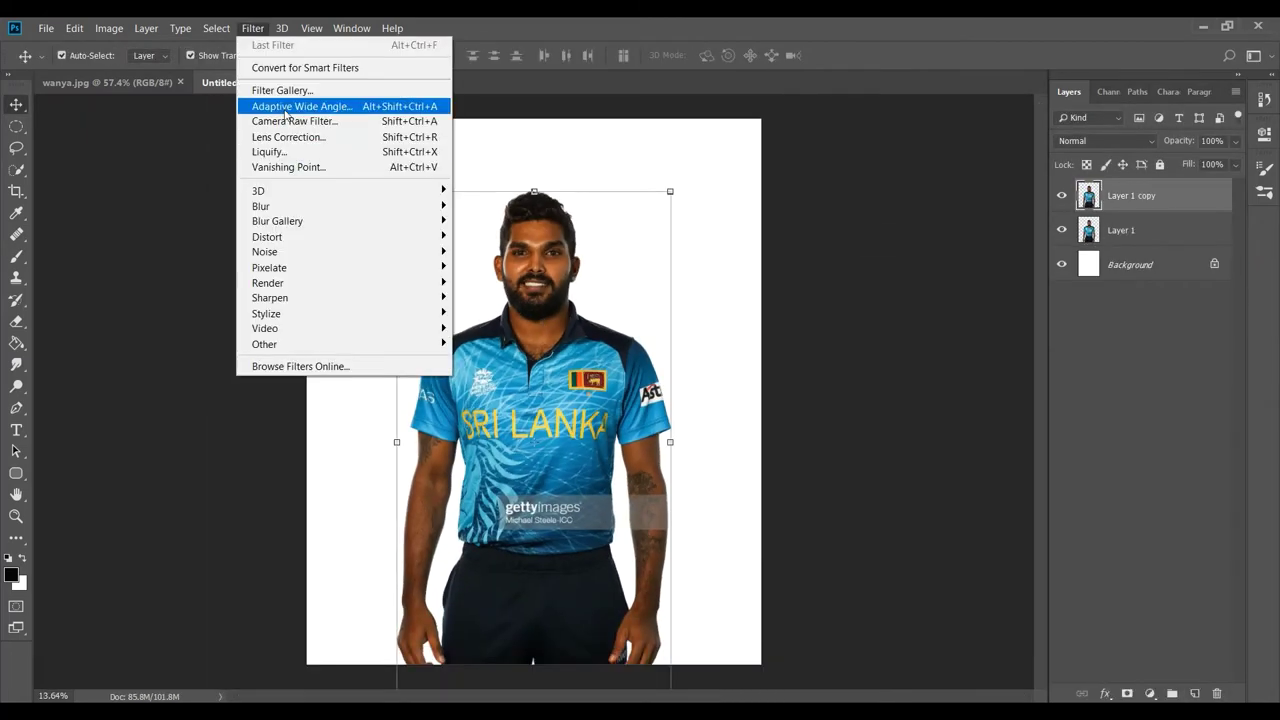
key(Escape)
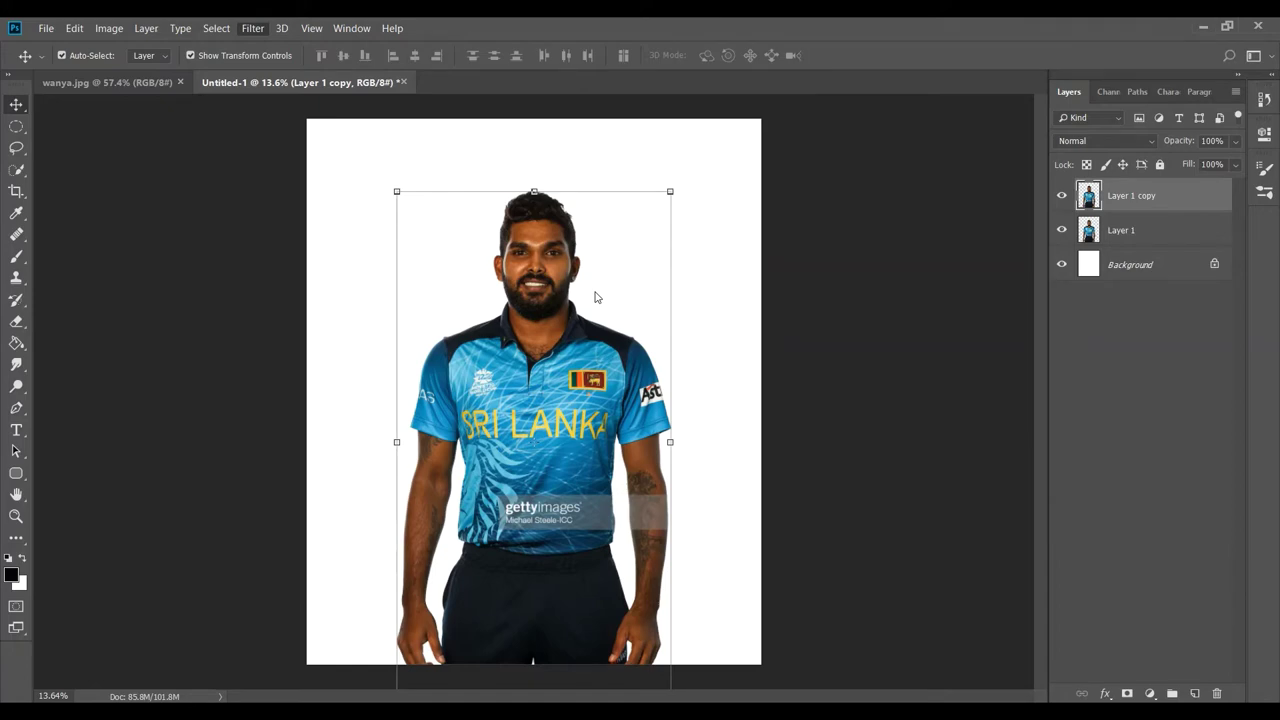
key(ctrl+shift+a)
Apply Camera Raw: Temperature +6, Contrast -8, Highlights -19, Whites +27, Clarity +28, Vibrance +26
drag(940, 282, 943, 279)
click(558, 241)
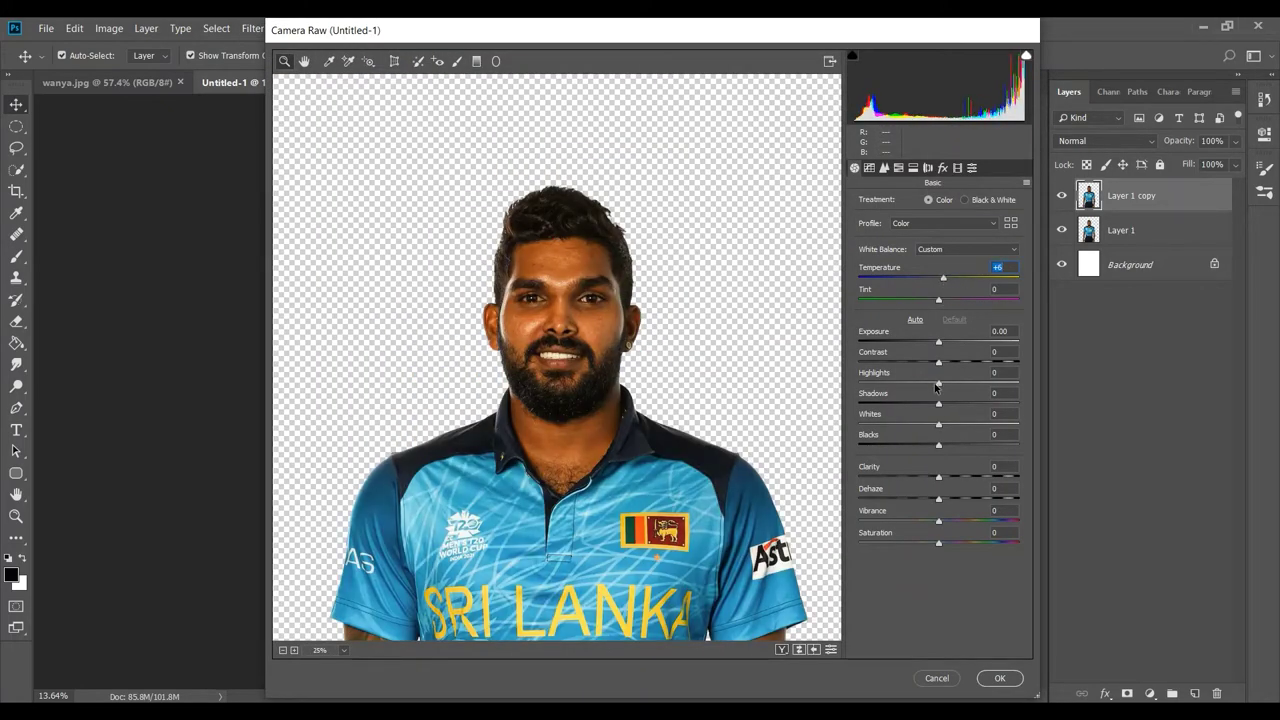
mouse_move(937, 383)
mouse_down()
mouse_move(923, 383)
mouse_move(932, 362)
mouse_up()
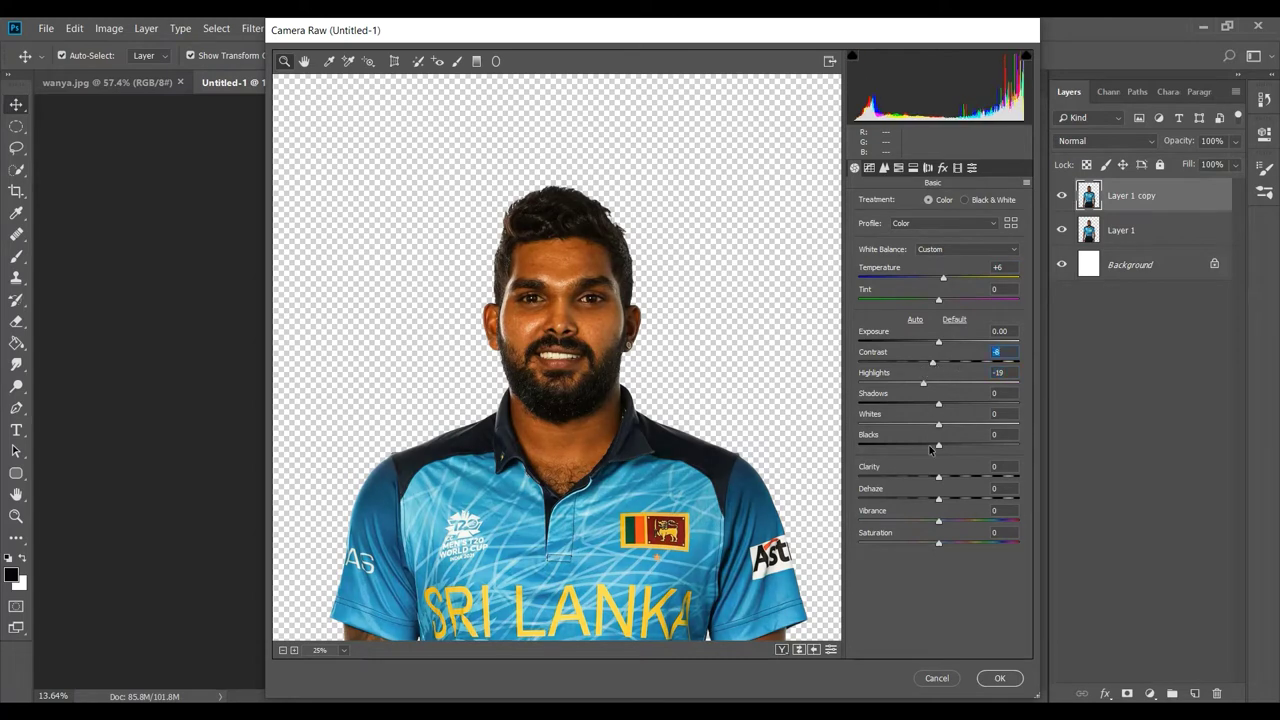
drag(940, 425, 960, 425)
mouse_move(938, 498)
mouse_down()
mouse_move(955, 497)
mouse_move(959, 477)
mouse_up()
double_click(955, 497)
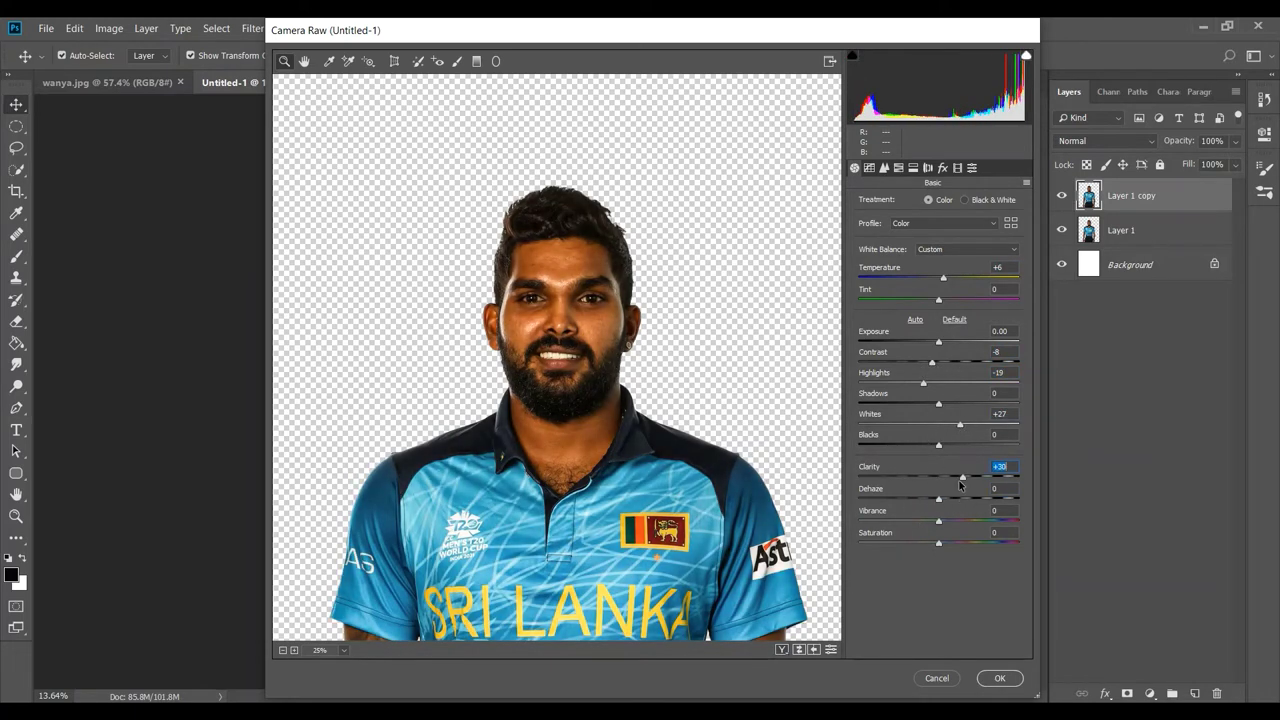
mouse_move(938, 521)
mouse_down()
mouse_move(959, 521)
mouse_move(945, 542)
mouse_up()
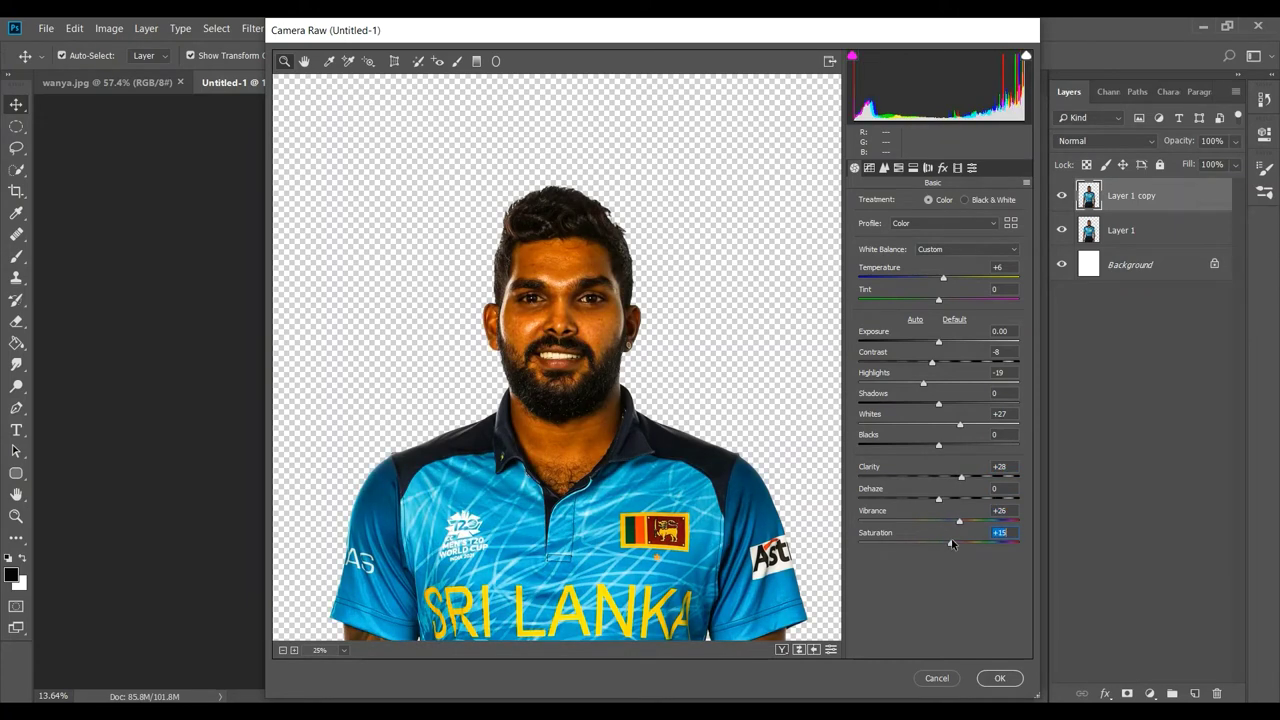
click(999, 678)
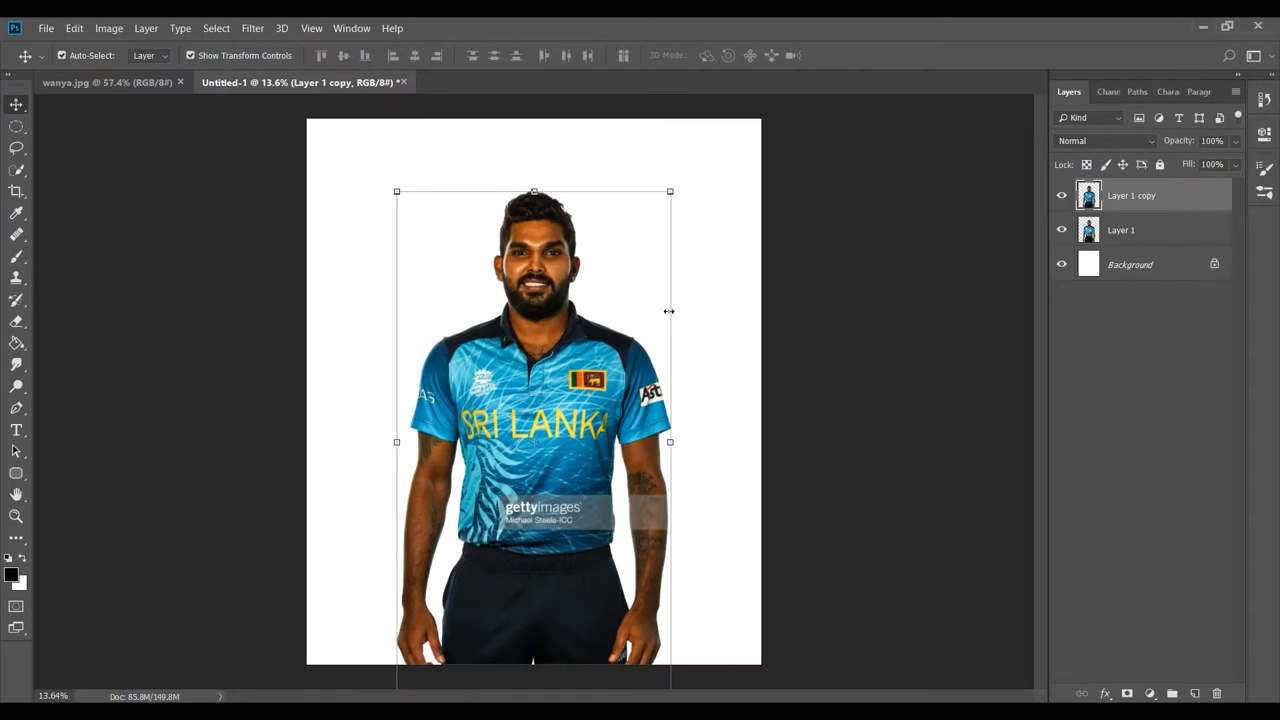
Duplicate Layer 1 copy and apply Unsharp Mask at 200%, 1.7-pixel radius, threshold 0
scroll(583, 291, up, 3)
drag(1131, 230, 1195, 693)
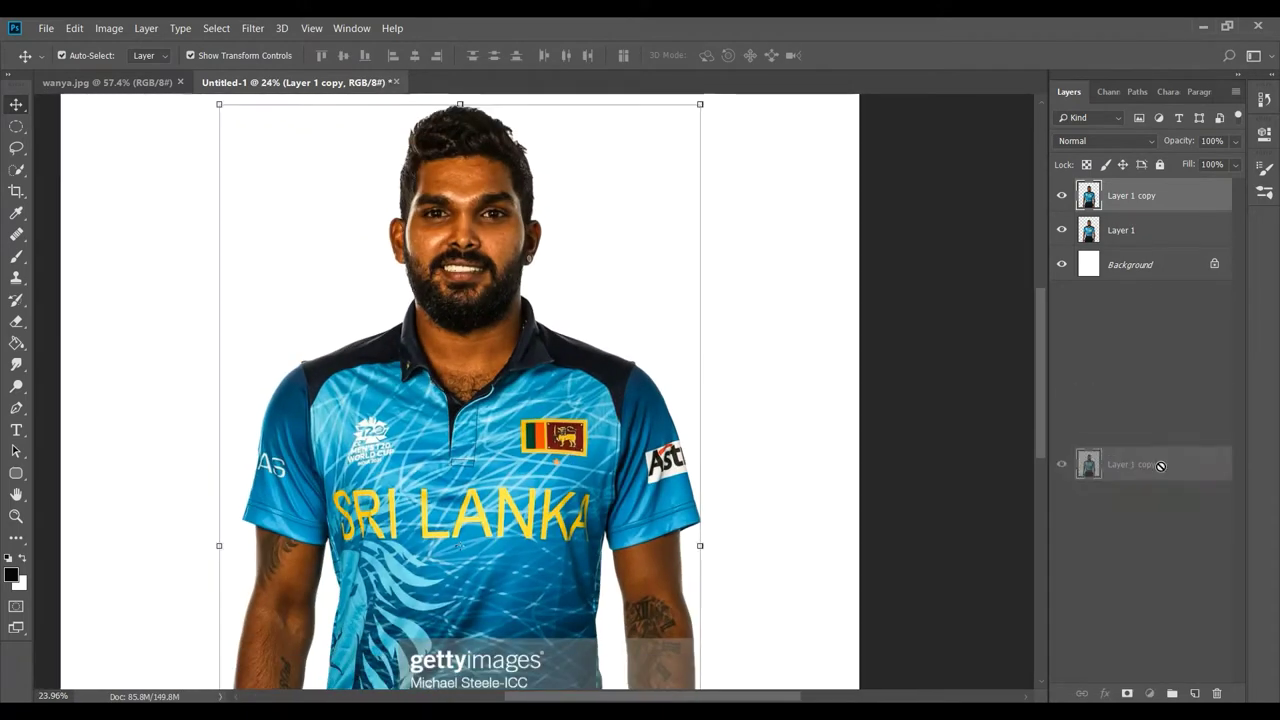
click(252, 28)
mouse_move(300, 313)
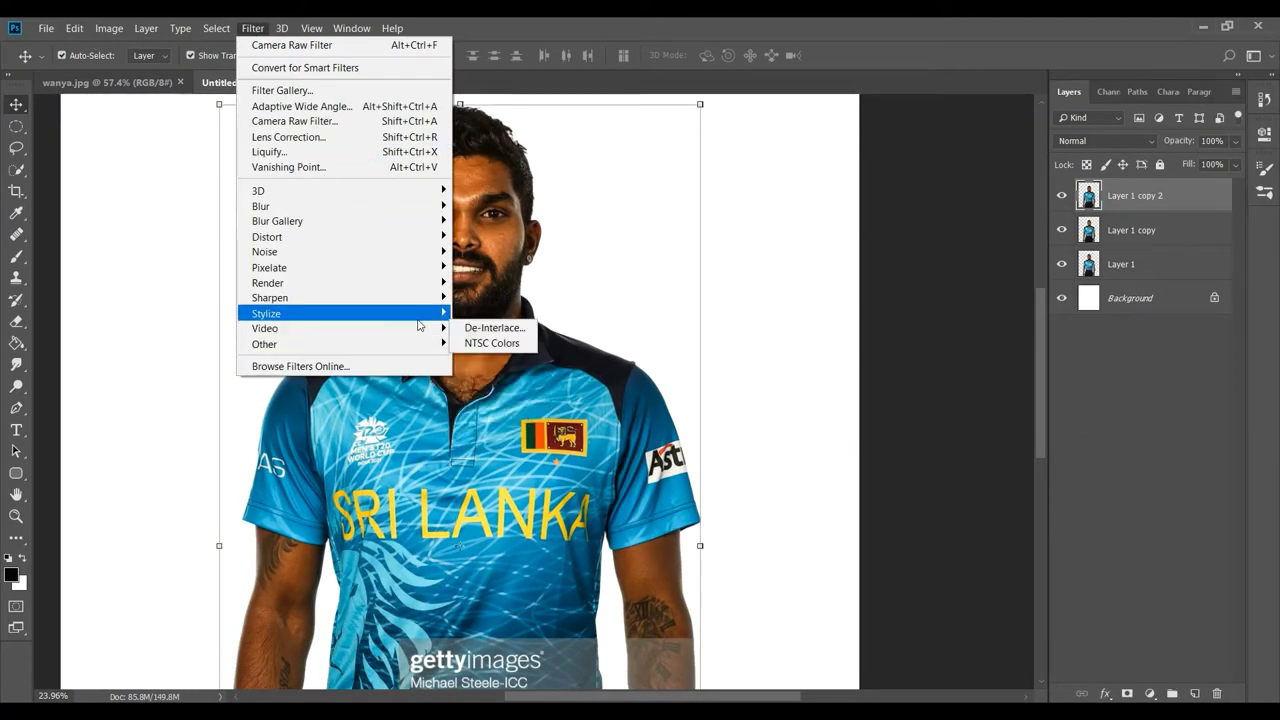
click(495, 371)
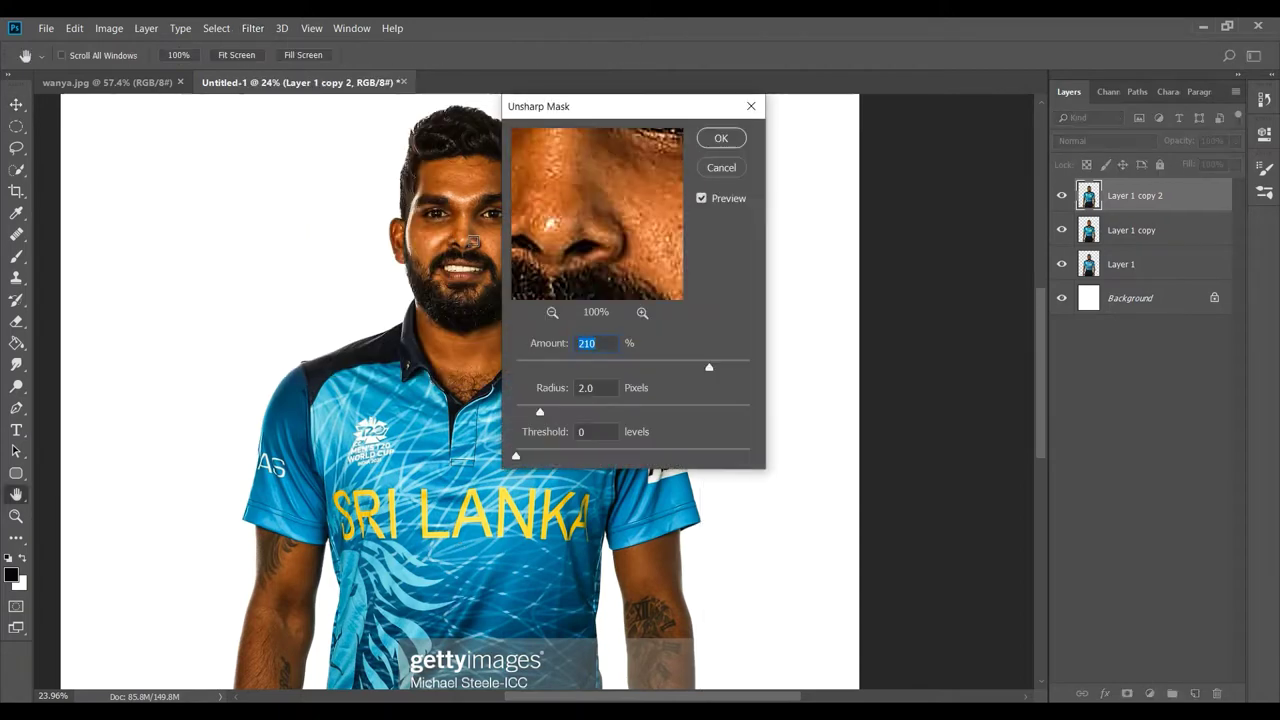
drag(544, 409, 540, 409)
click(721, 140)
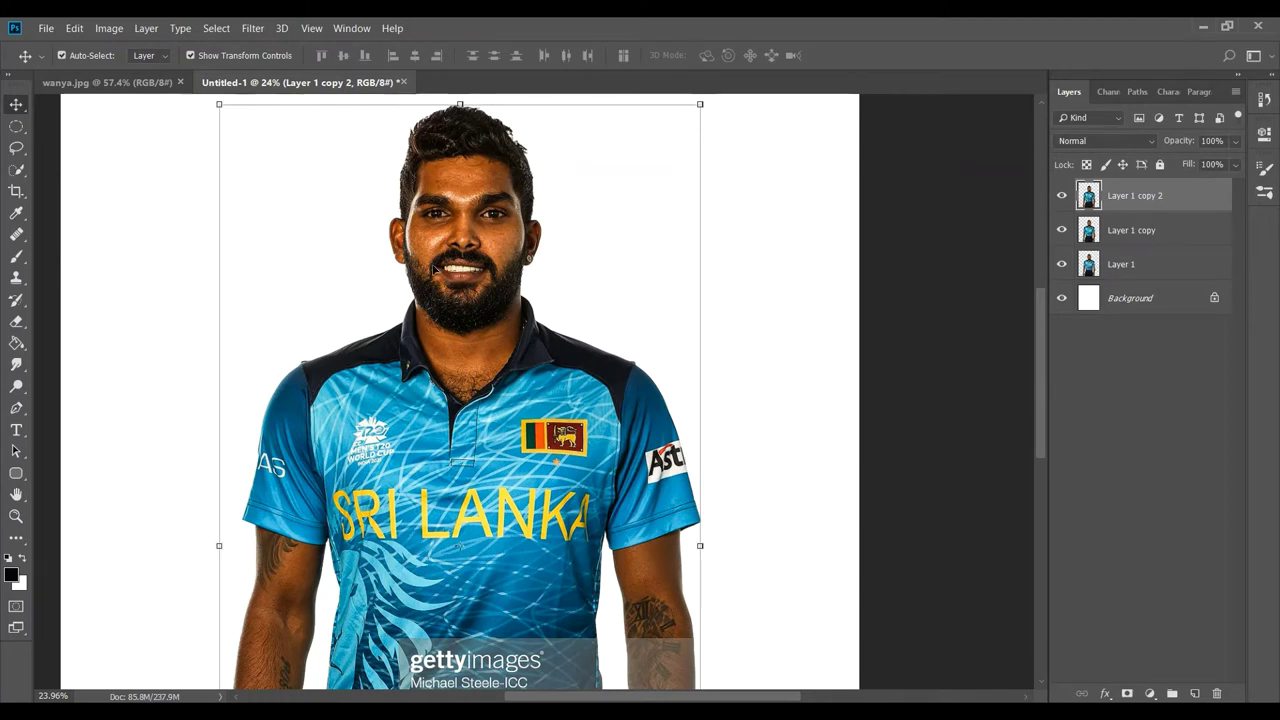
Apply a 4.5-pixel High Pass to Layer 1 copy and set its blend mode to Vivid Light
click(1143, 241)
click(252, 28)
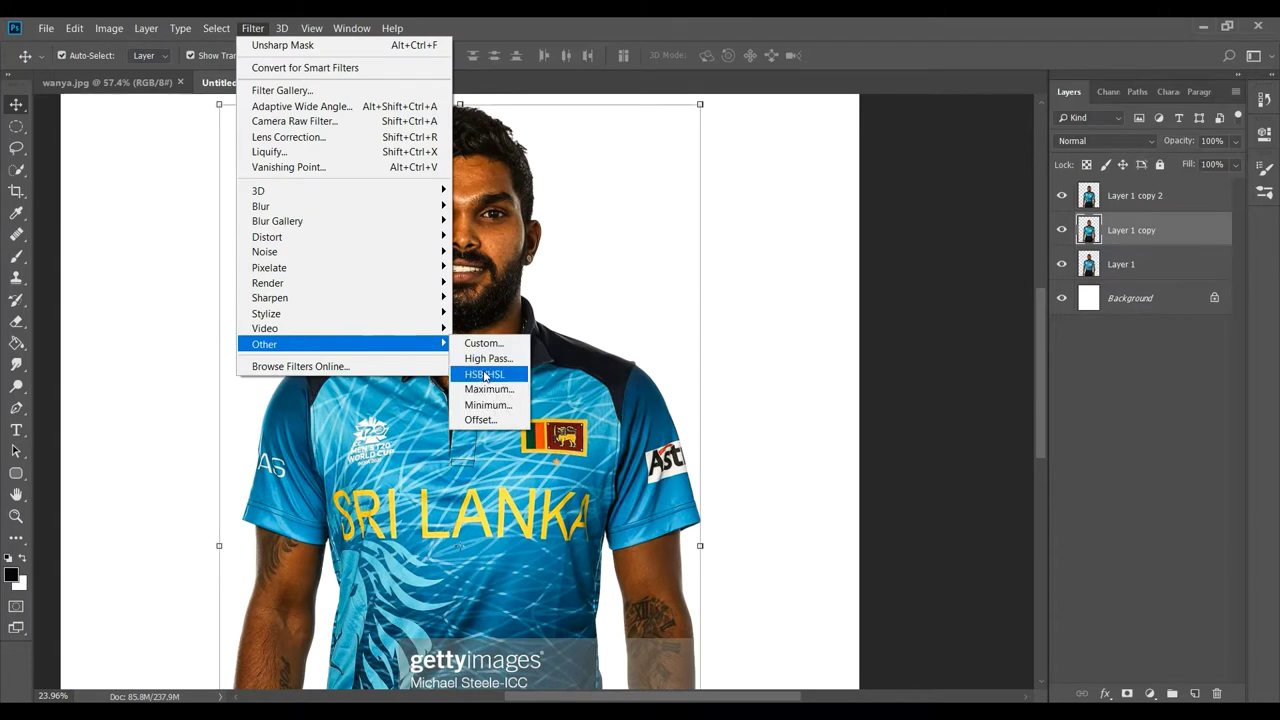
click(486, 359)
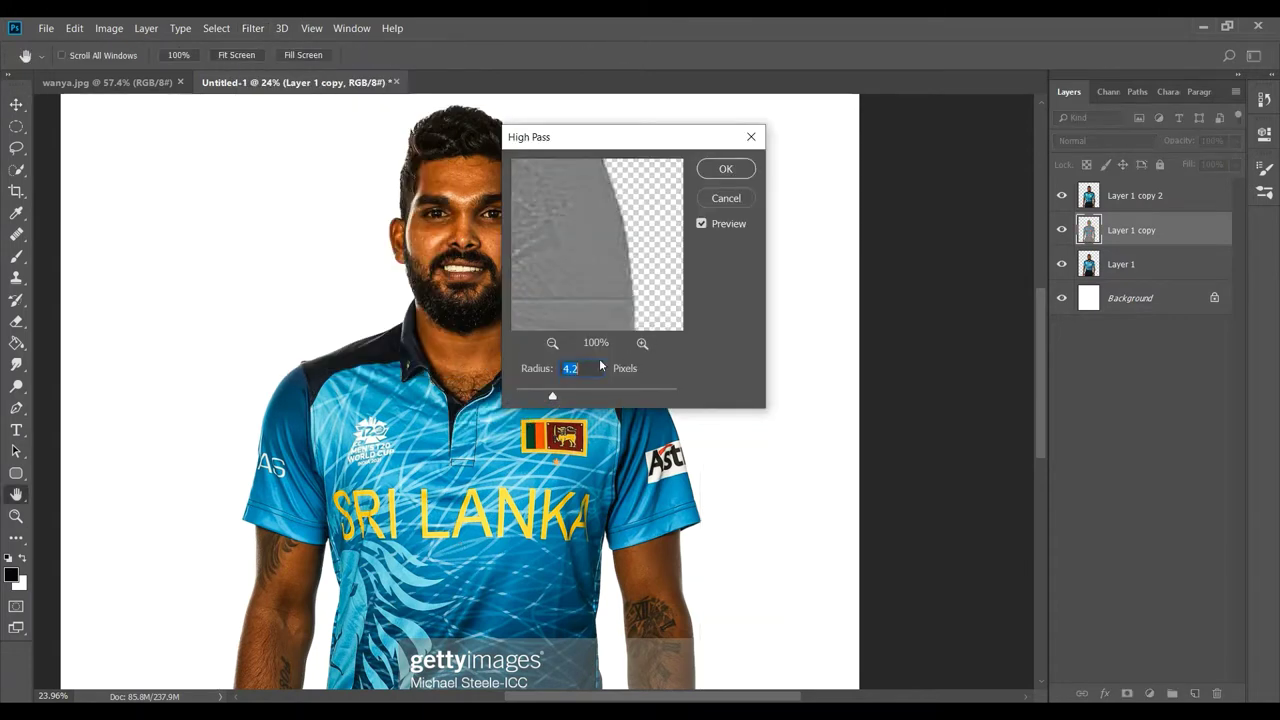
drag(553, 397, 556, 396)
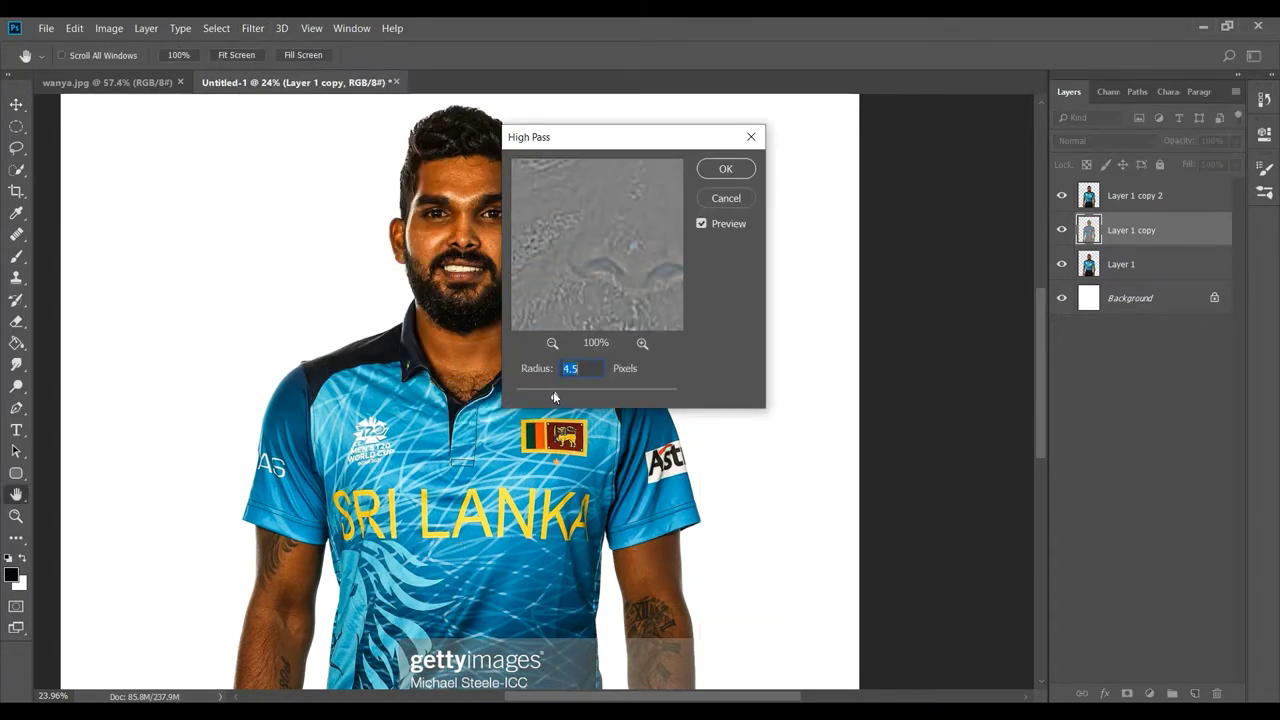
click(725, 169)
click(1105, 140)
click(1090, 363)
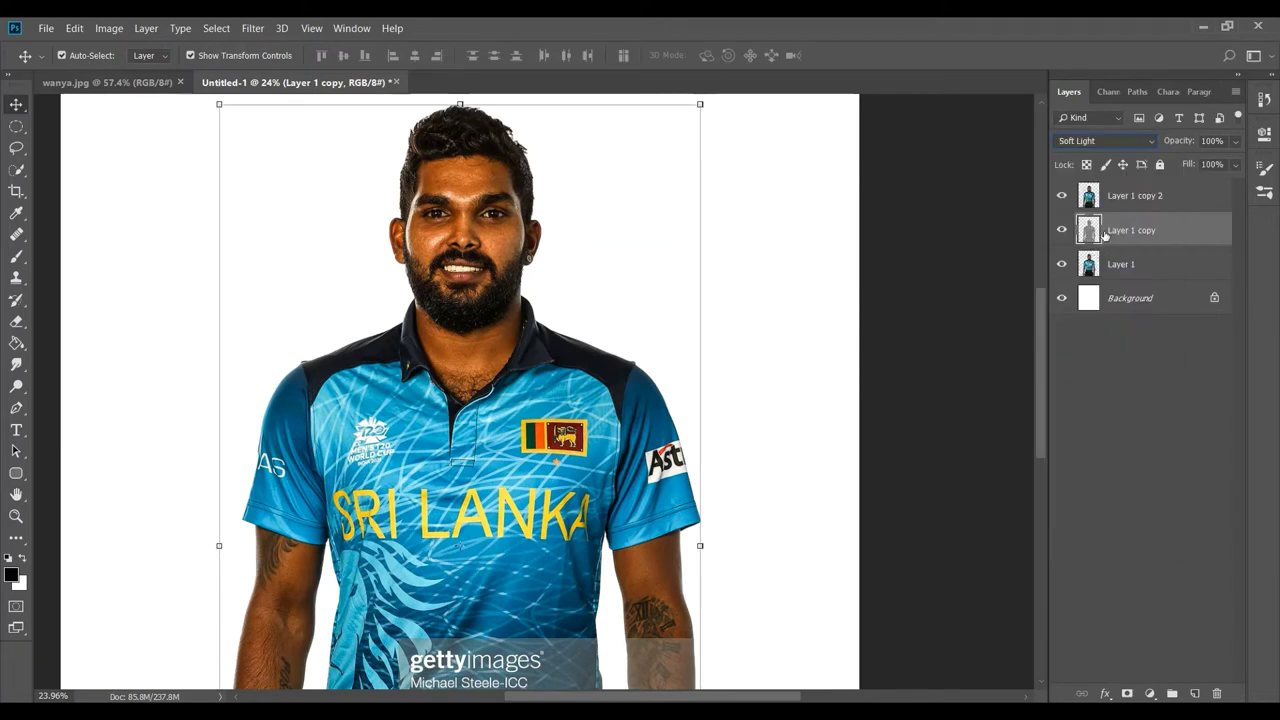
click(1105, 140)
click(1085, 382)
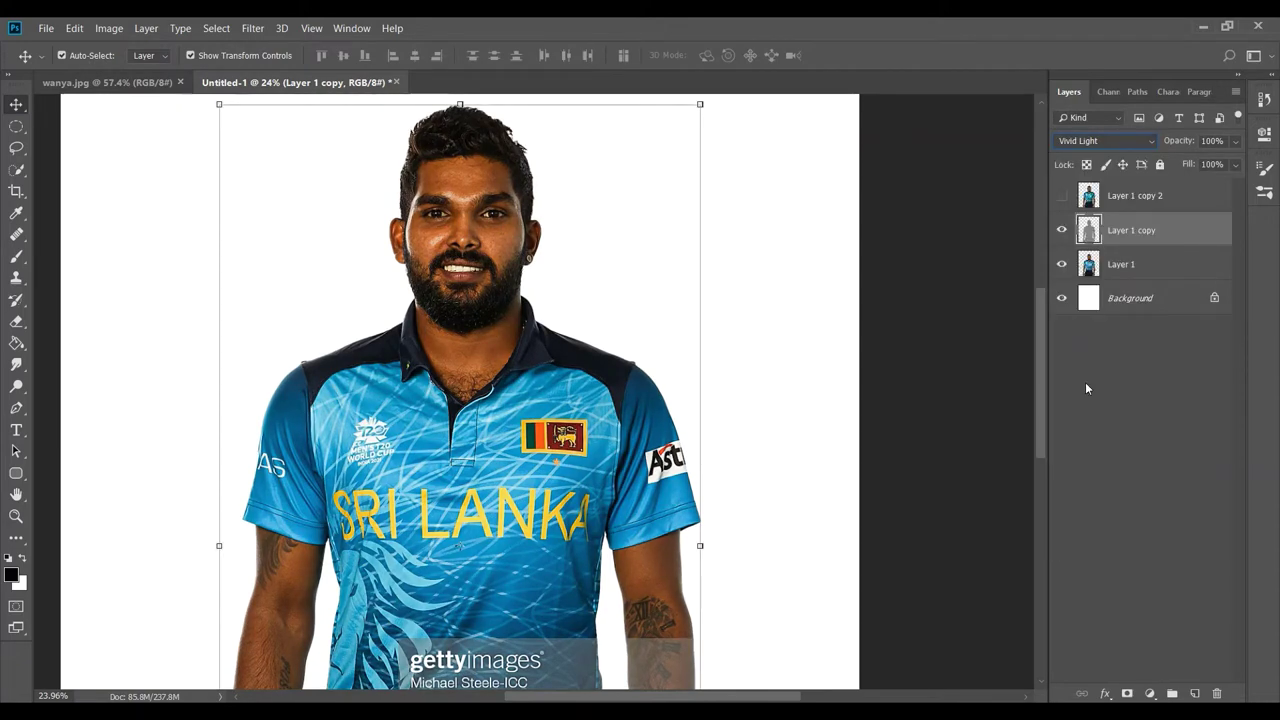
Merge Layer 1 copy with Layer 1 copy 2 into one layer
ctrl+click(1118, 199)
right_click(1118, 199)
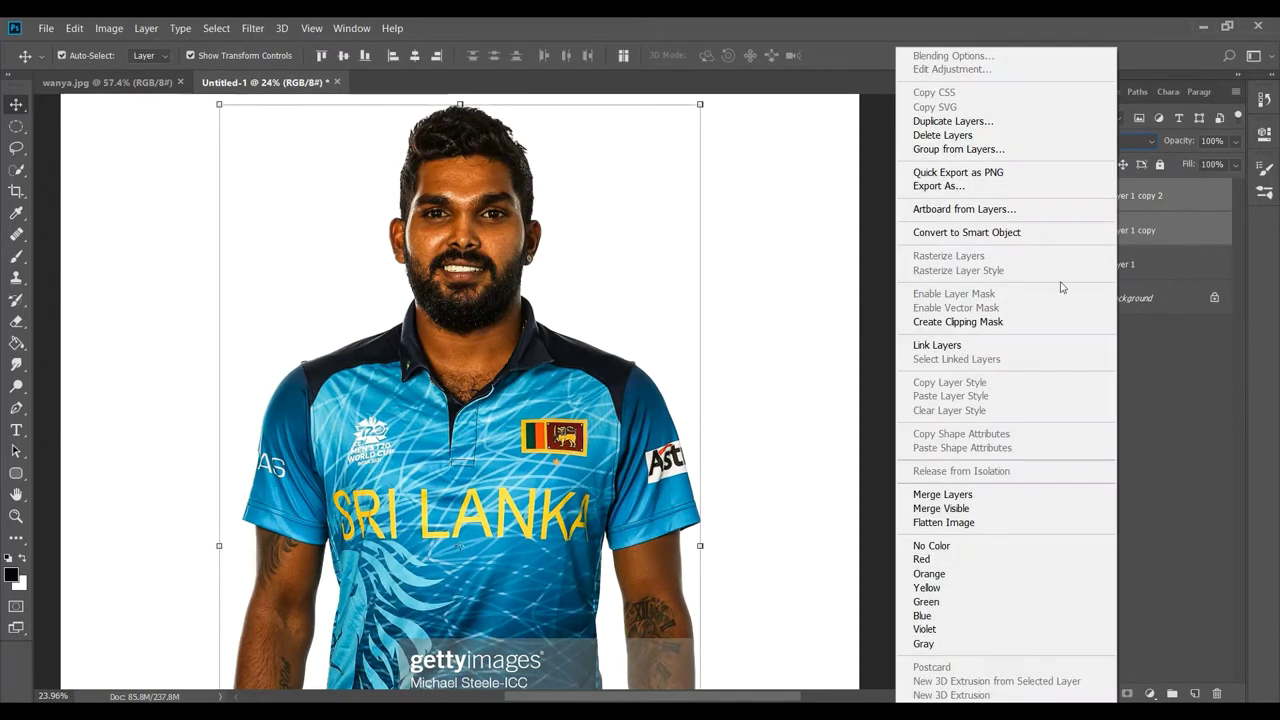
click(975, 497)
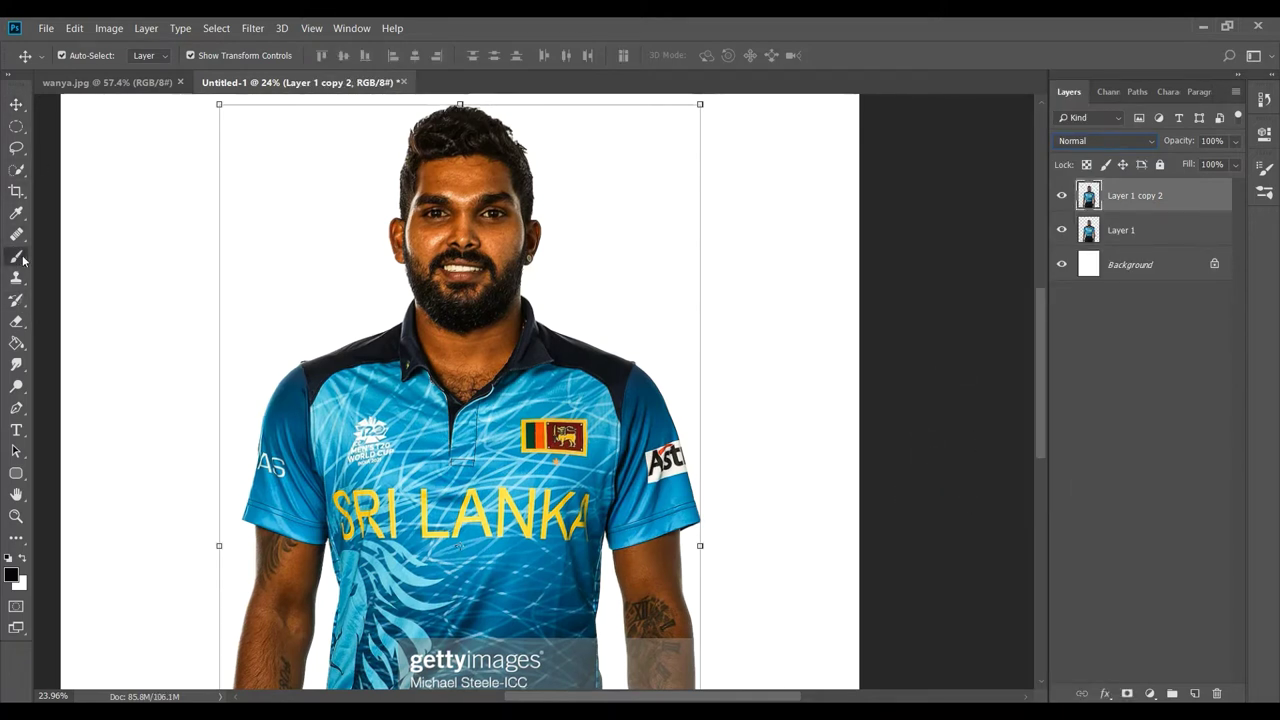
click(16, 364)
click(70, 55)
Choose a smoothing Smudge preset and smear the left cheek and beard edge smooth
double_click(75, 290)
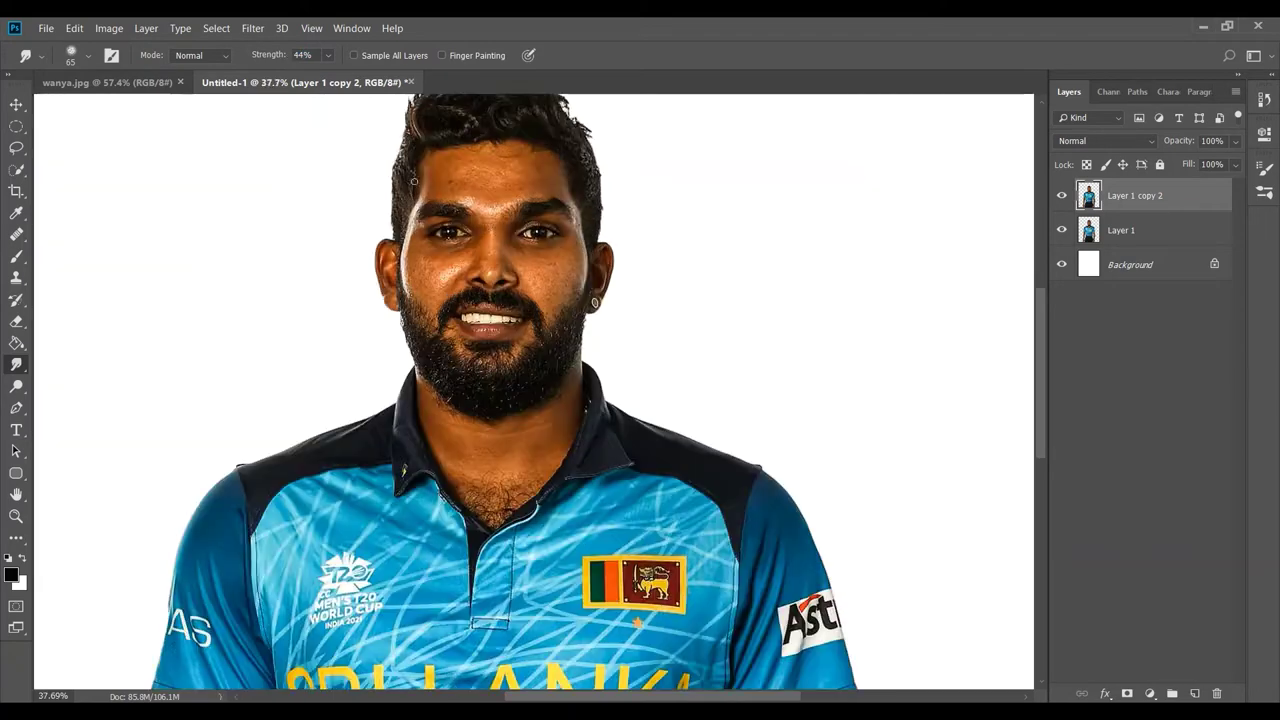
scroll(446, 214, up, 10)
key(bracketleft)
key(bracketleft)
key(bracketleft)
mouse_move(404, 362)
mouse_down()
mouse_move(352, 396)
mouse_move(428, 346)
mouse_move(379, 348)
mouse_move(345, 392)
mouse_move(355, 412)
mouse_move(343, 382)
mouse_move(406, 331)
mouse_move(431, 334)
mouse_move(377, 323)
mouse_move(314, 386)
mouse_move(305, 343)
mouse_move(324, 435)
mouse_move(351, 428)
mouse_move(348, 375)
mouse_move(276, 371)
mouse_move(349, 313)
mouse_move(277, 329)
mouse_move(295, 457)
mouse_move(339, 478)
mouse_move(242, 428)
mouse_move(265, 455)
mouse_up()
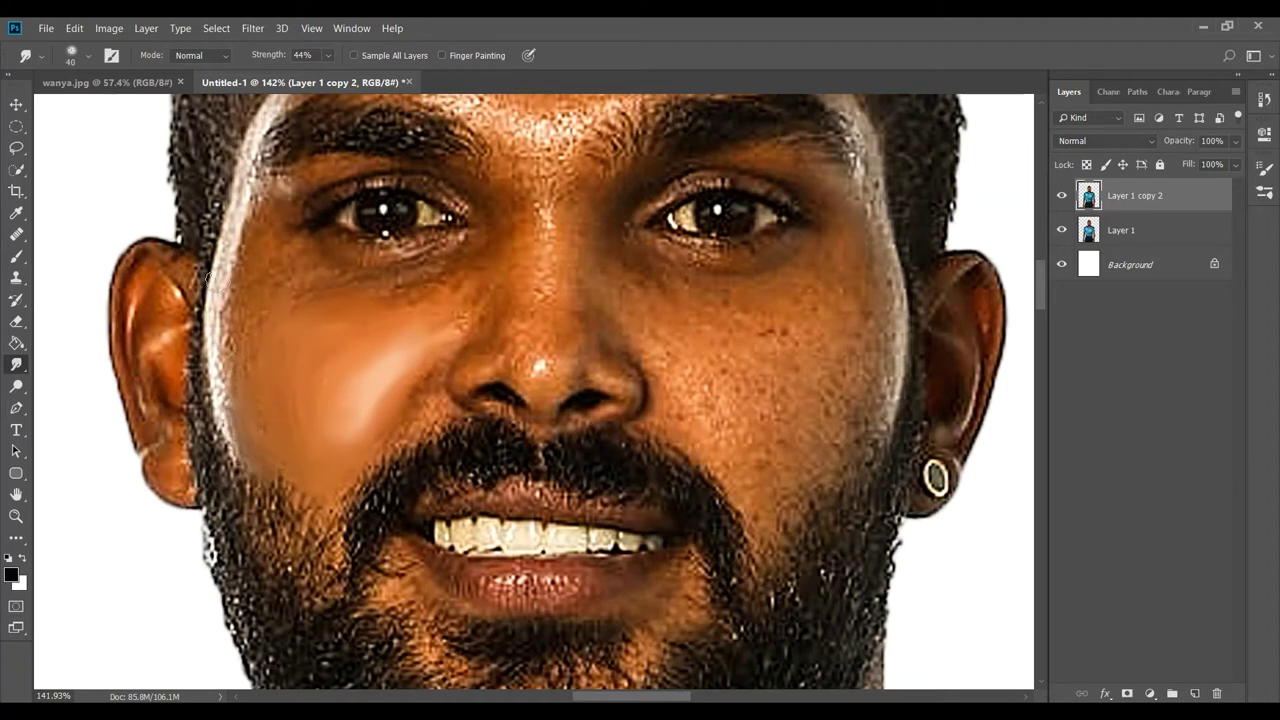
mouse_move(210, 278)
mouse_down()
mouse_move(205, 322)
mouse_move(230, 432)
mouse_move(236, 340)
mouse_move(263, 413)
mouse_up()
Smudge the upper-cheek beard edge with a 30 brush, then the skin under the eye
scroll(255, 318, up, 2)
key(bracketleft)
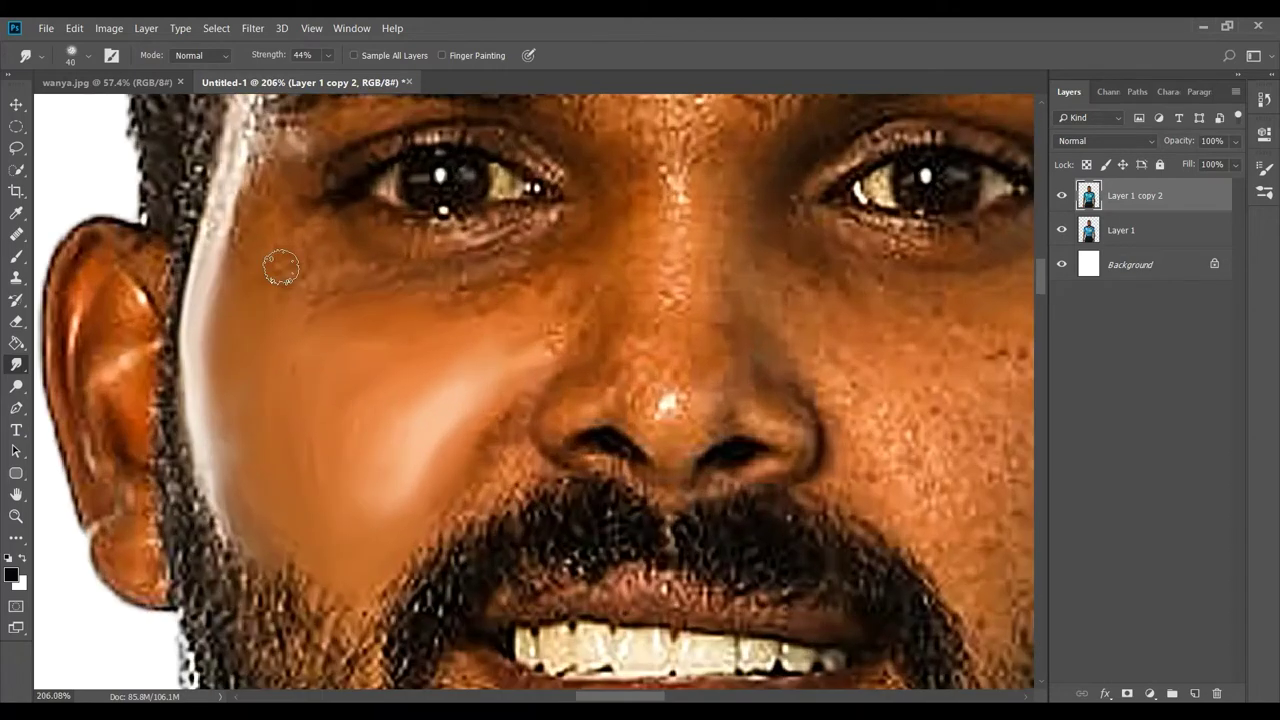
mouse_move(275, 244)
mouse_down()
mouse_move(214, 234)
mouse_move(215, 290)
mouse_up()
scroll(556, 338, up, 2)
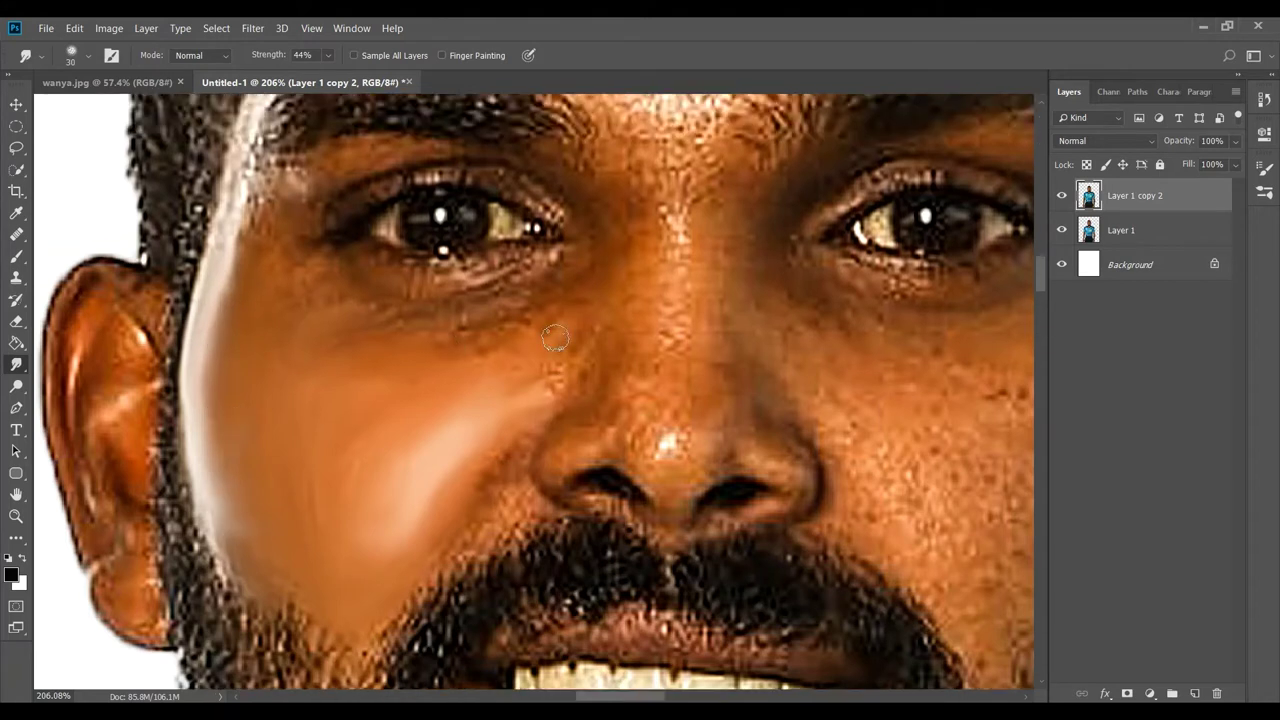
key(bracketright)
key(bracketright)
key(bracketright)
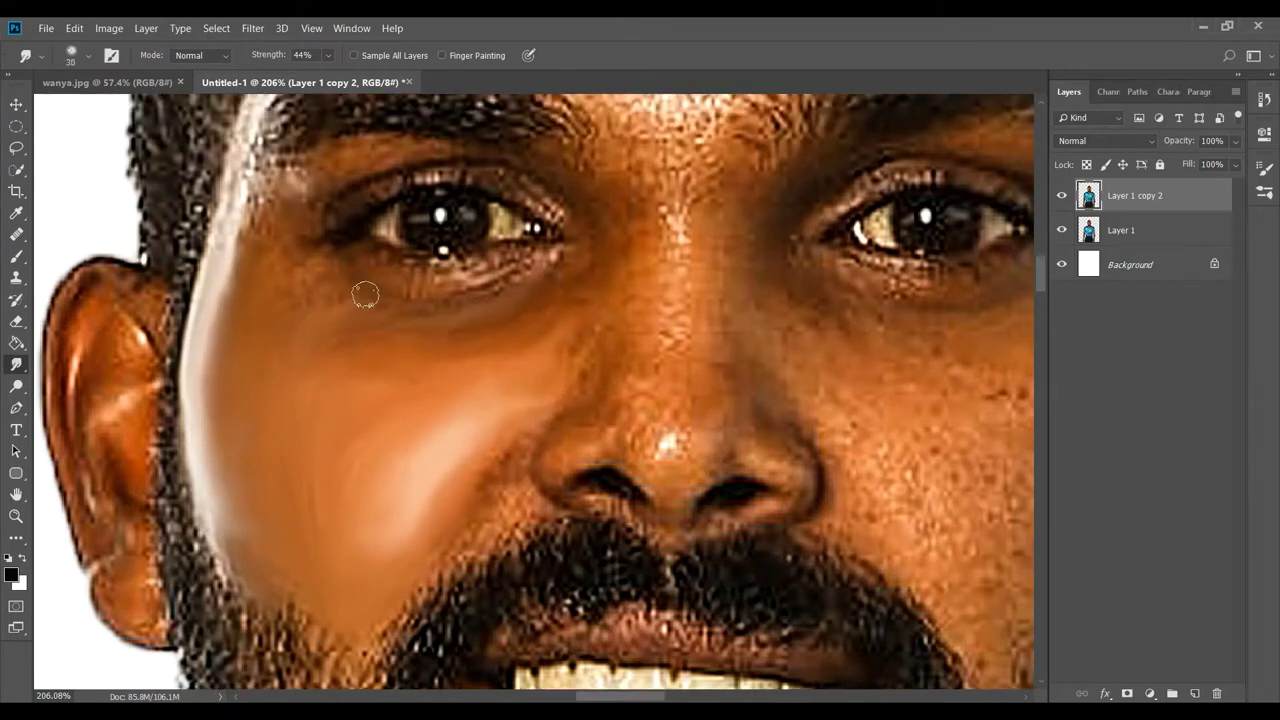
key(bracketleft)
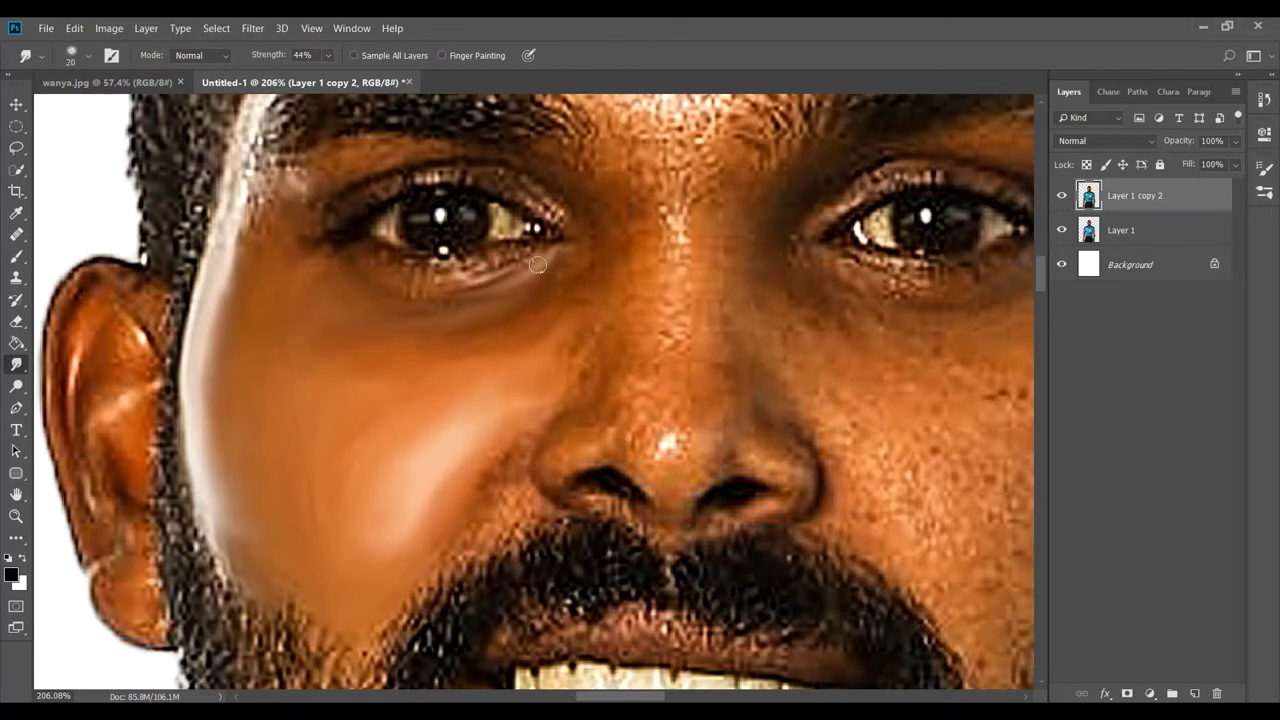
drag(537, 264, 537, 251)
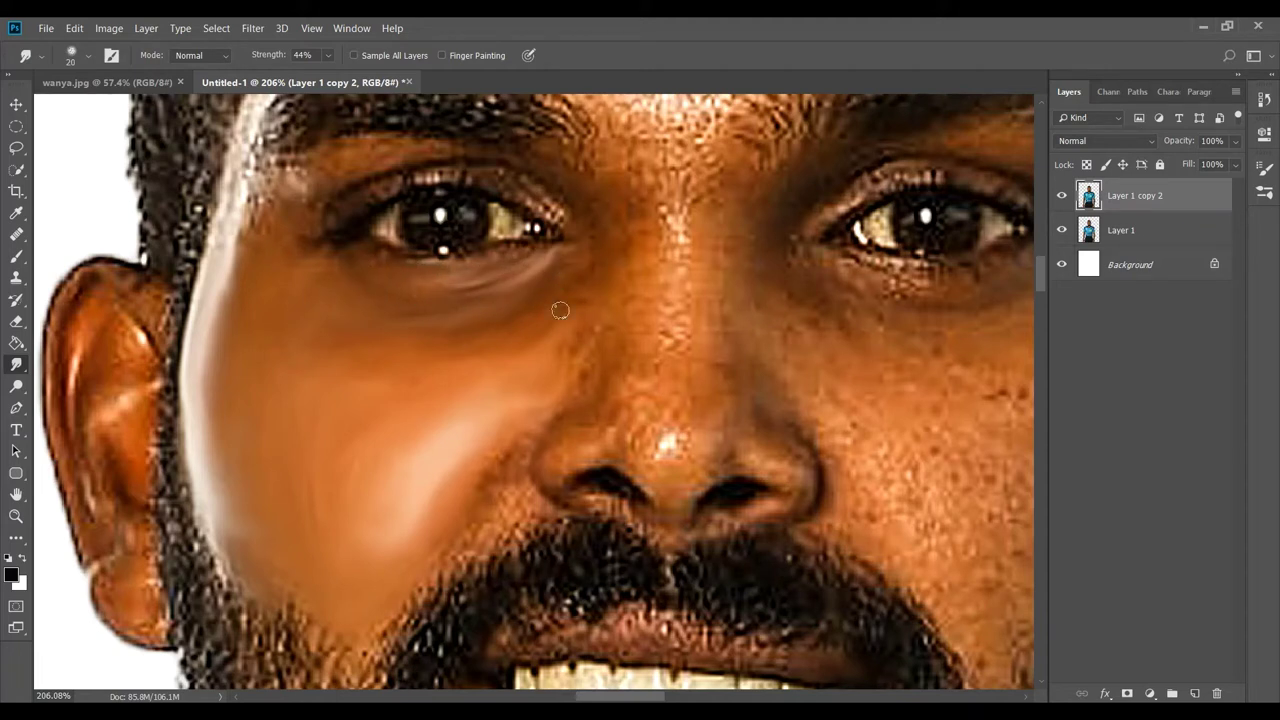
drag(560, 311, 559, 361)
scroll(566, 311, up, 3)
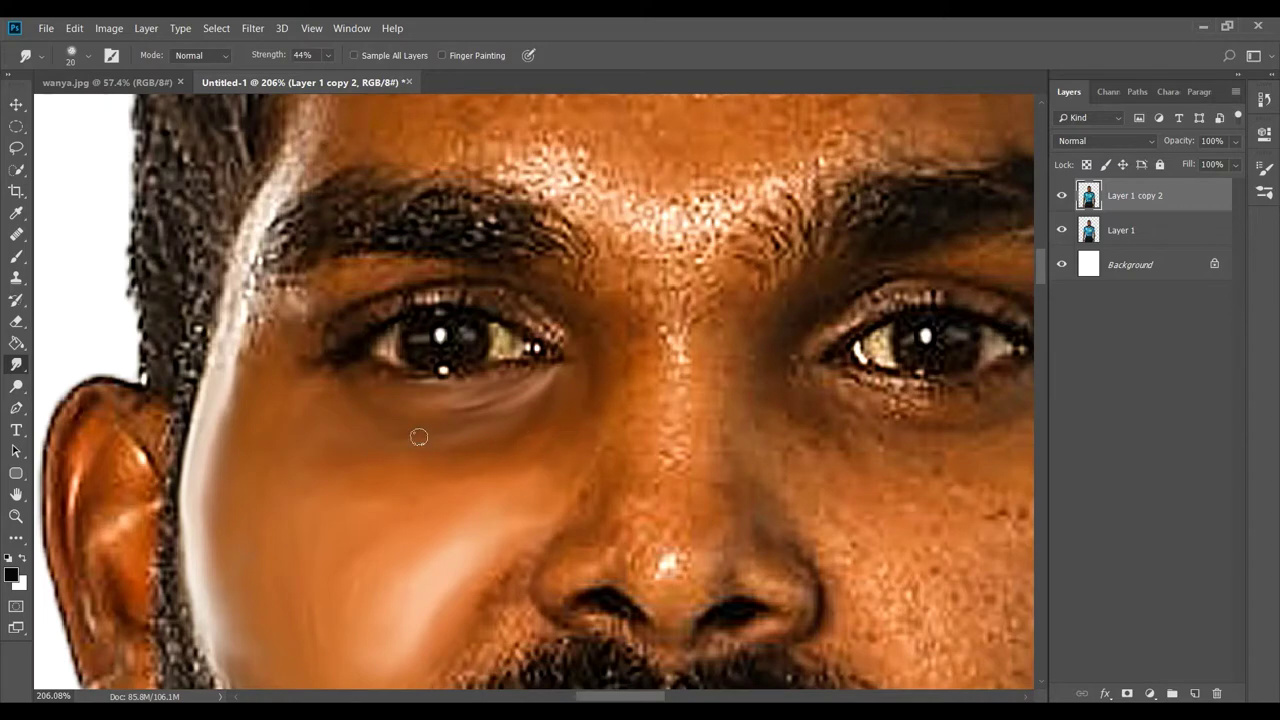
scroll(419, 437, down, 3)
scroll(507, 374, down, 2)
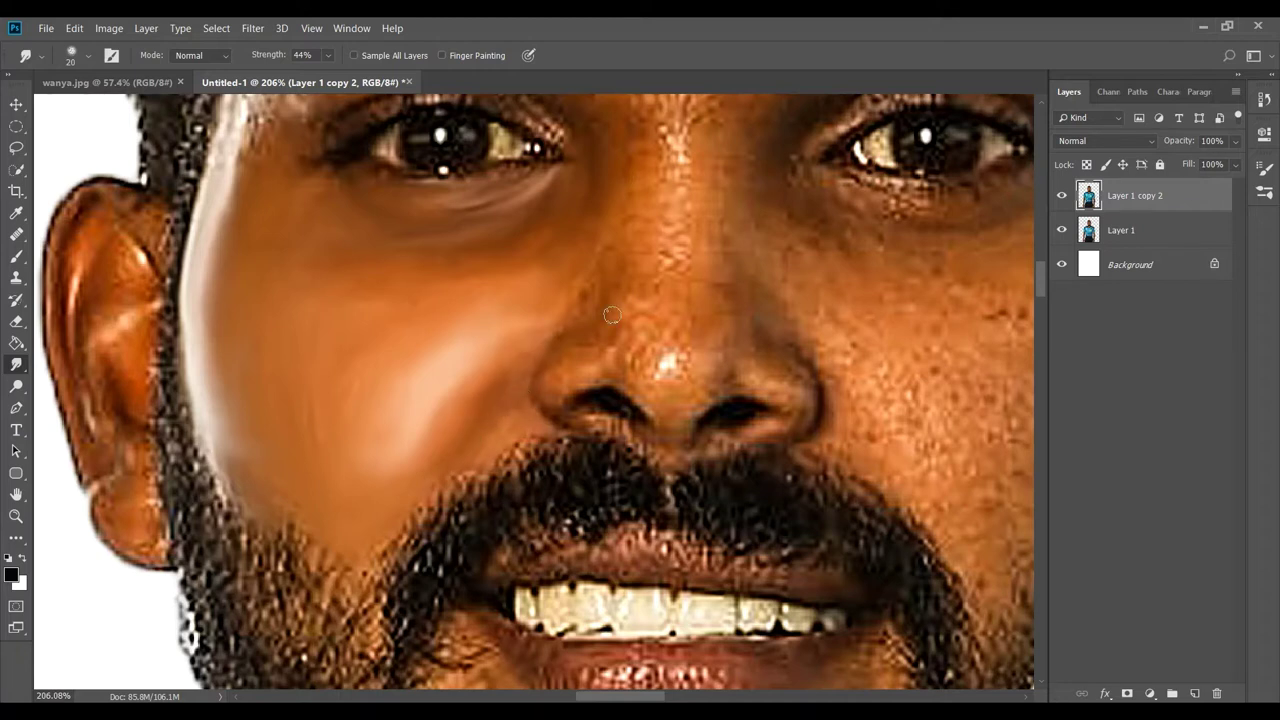
scroll(612, 315, up, 1)
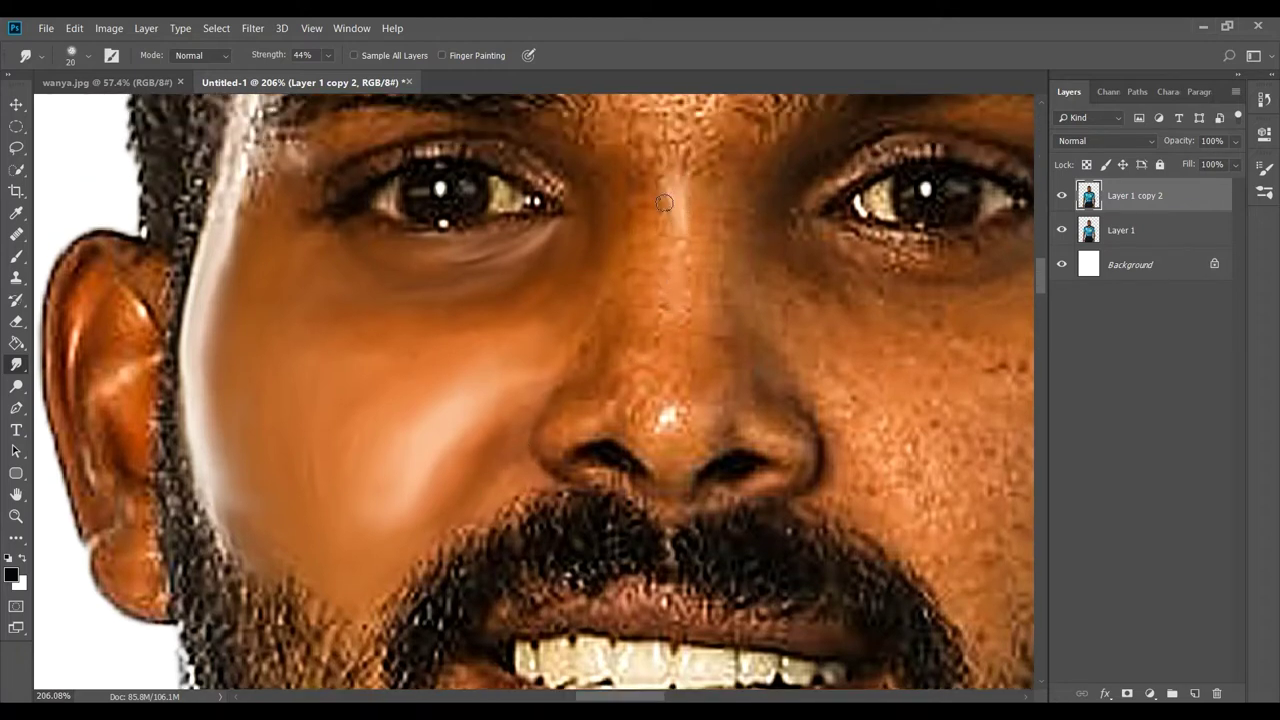
Smudge the nose-tip highlight and the skin above the nostril with a 25-pixel brush
drag(677, 430, 650, 423)
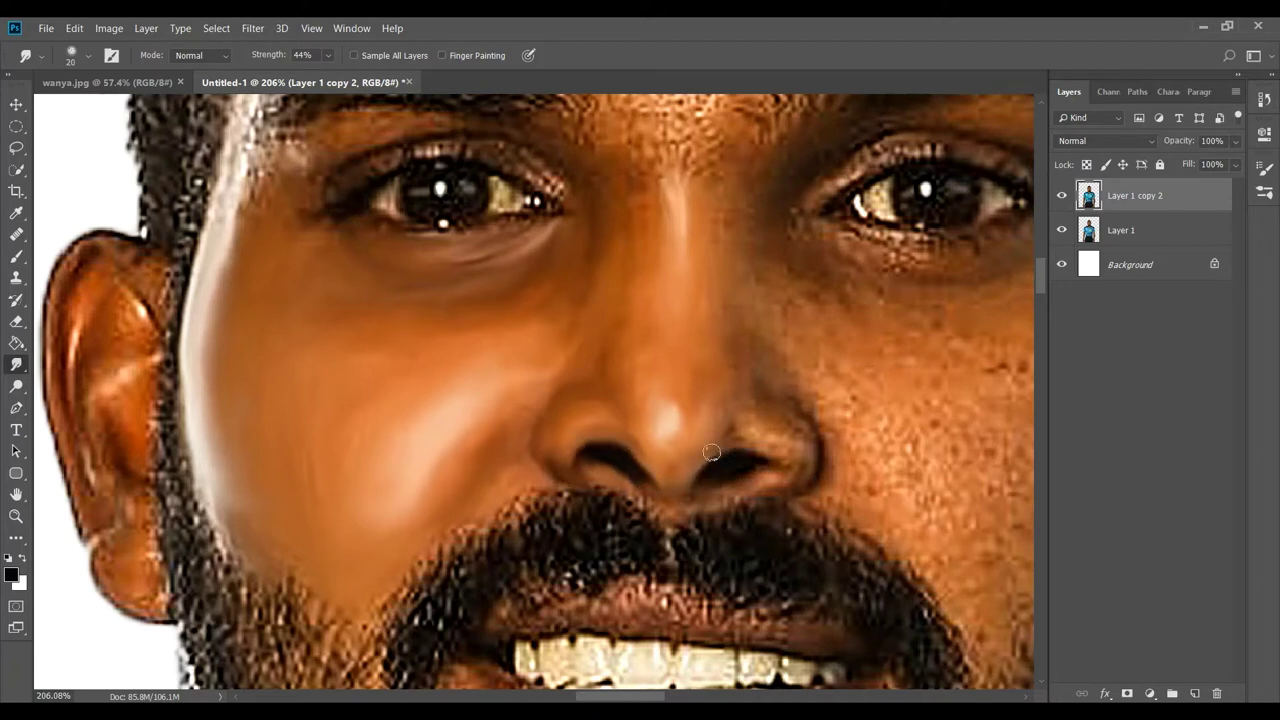
drag(711, 453, 776, 451)
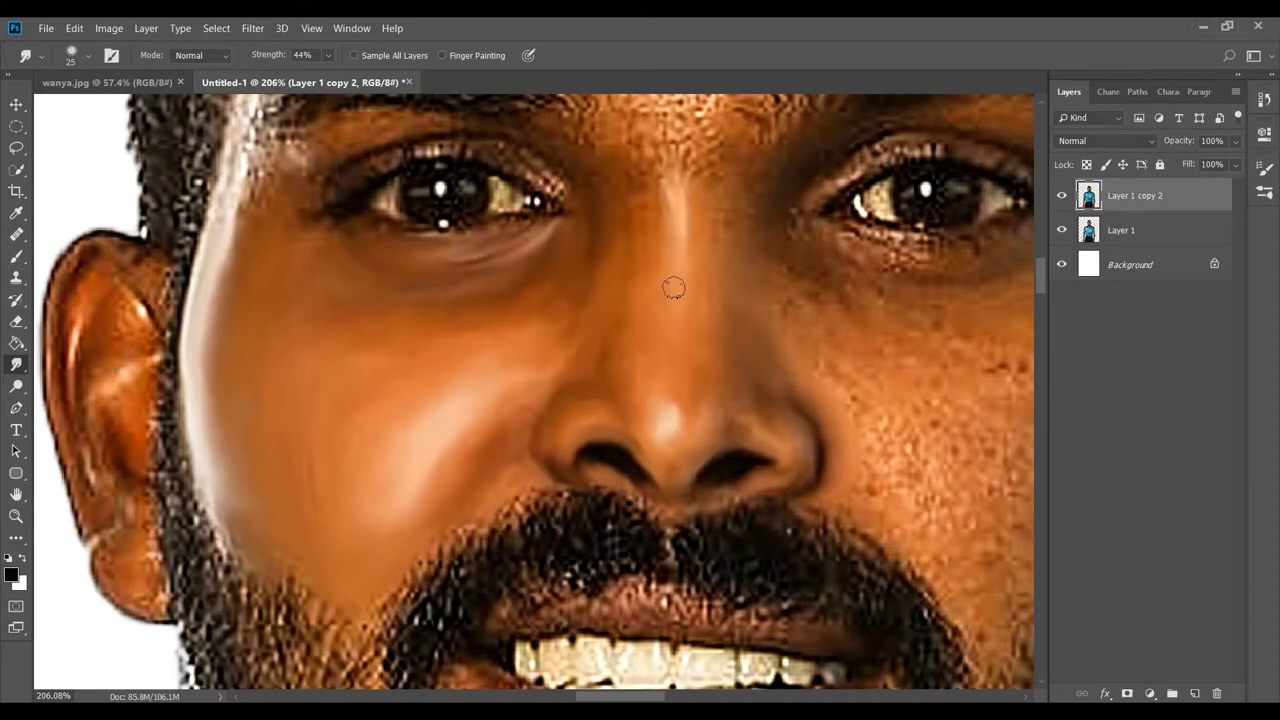
scroll(673, 288, up, 2)
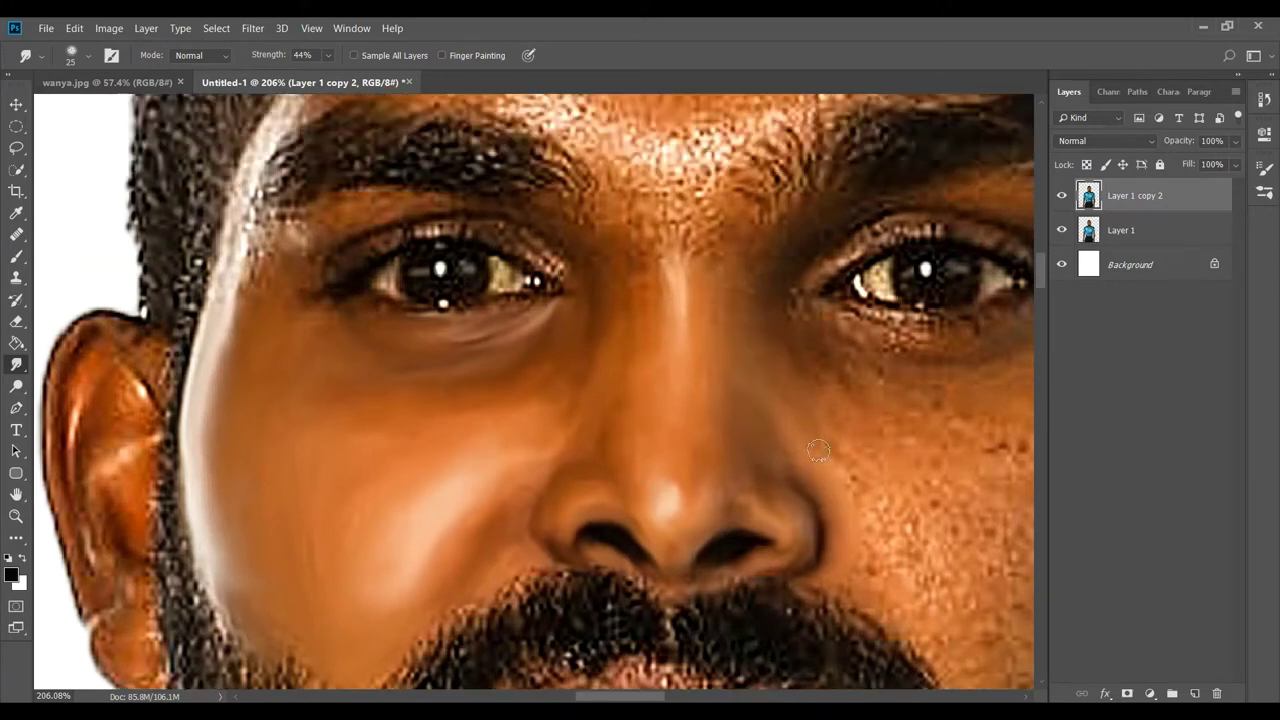
Smooth the speckled right-cheek texture up to below the eye with 35 and 25 brushes
key(bracketleft)
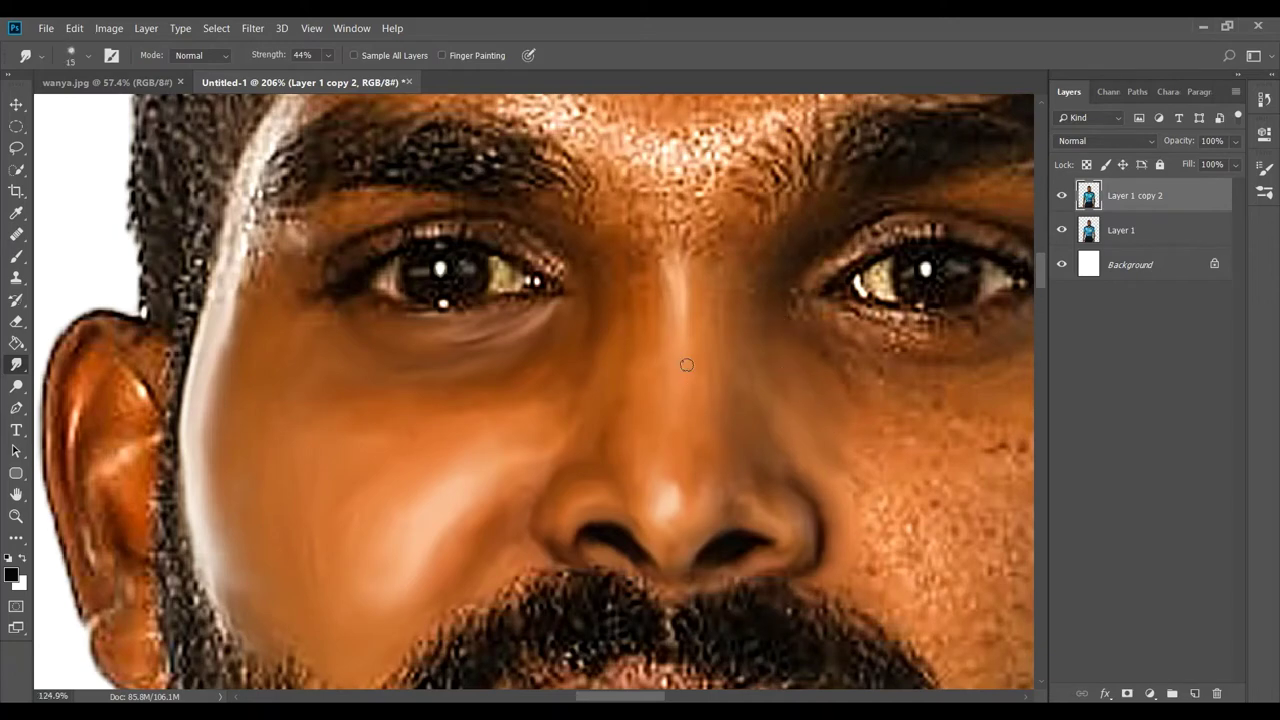
scroll(687, 365, up, 2)
key(bracketright)
key(bracketright)
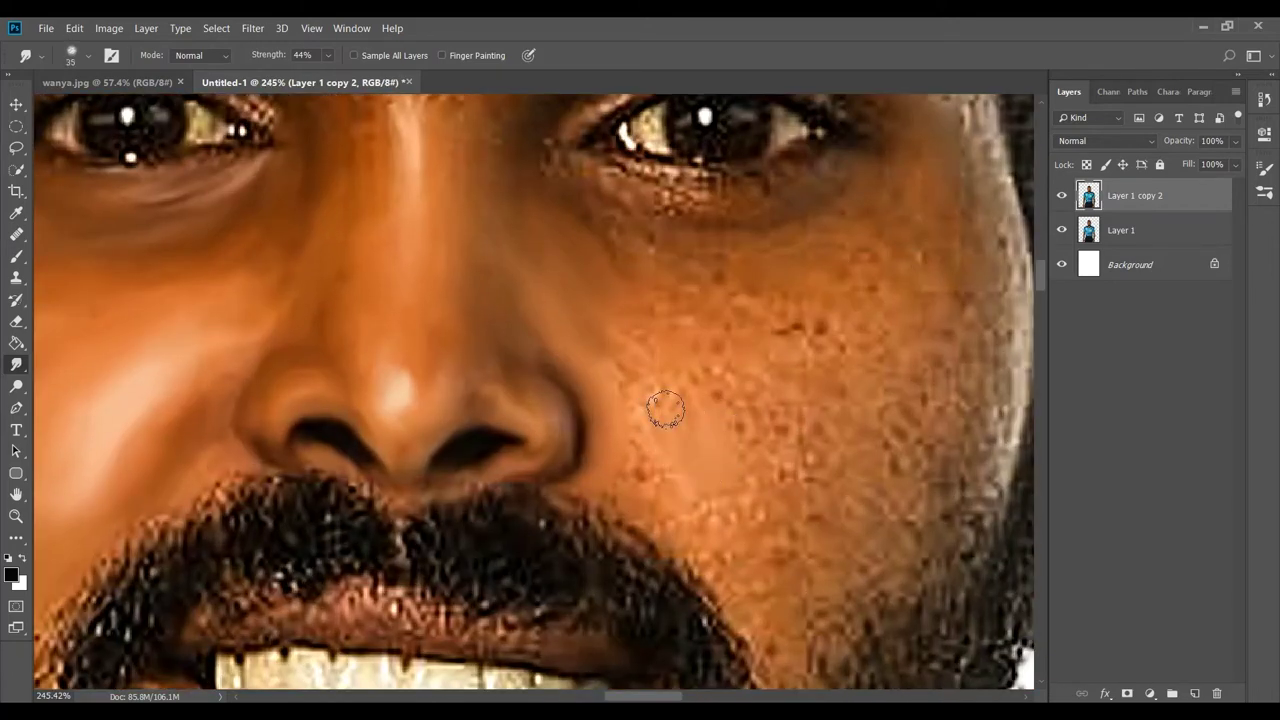
mouse_move(666, 408)
mouse_down()
mouse_move(757, 466)
mouse_move(683, 339)
mouse_move(605, 470)
mouse_move(691, 509)
mouse_move(628, 267)
mouse_up()
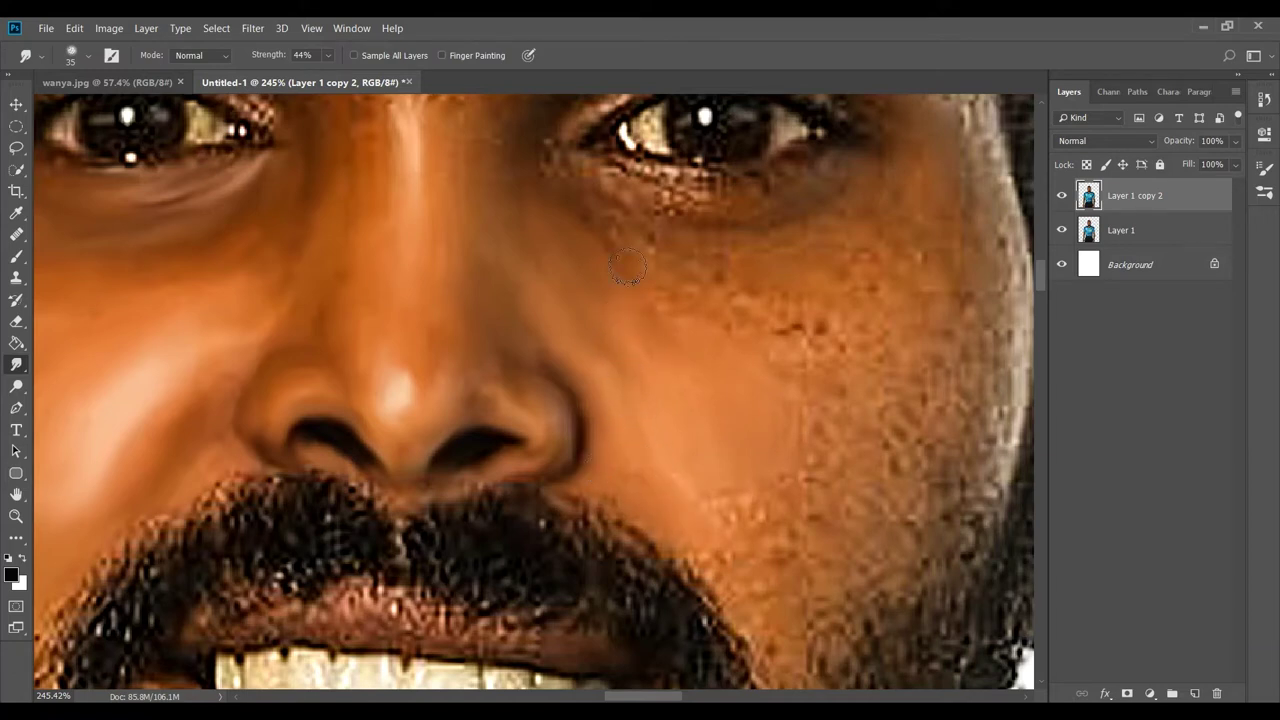
key(bracketleft)
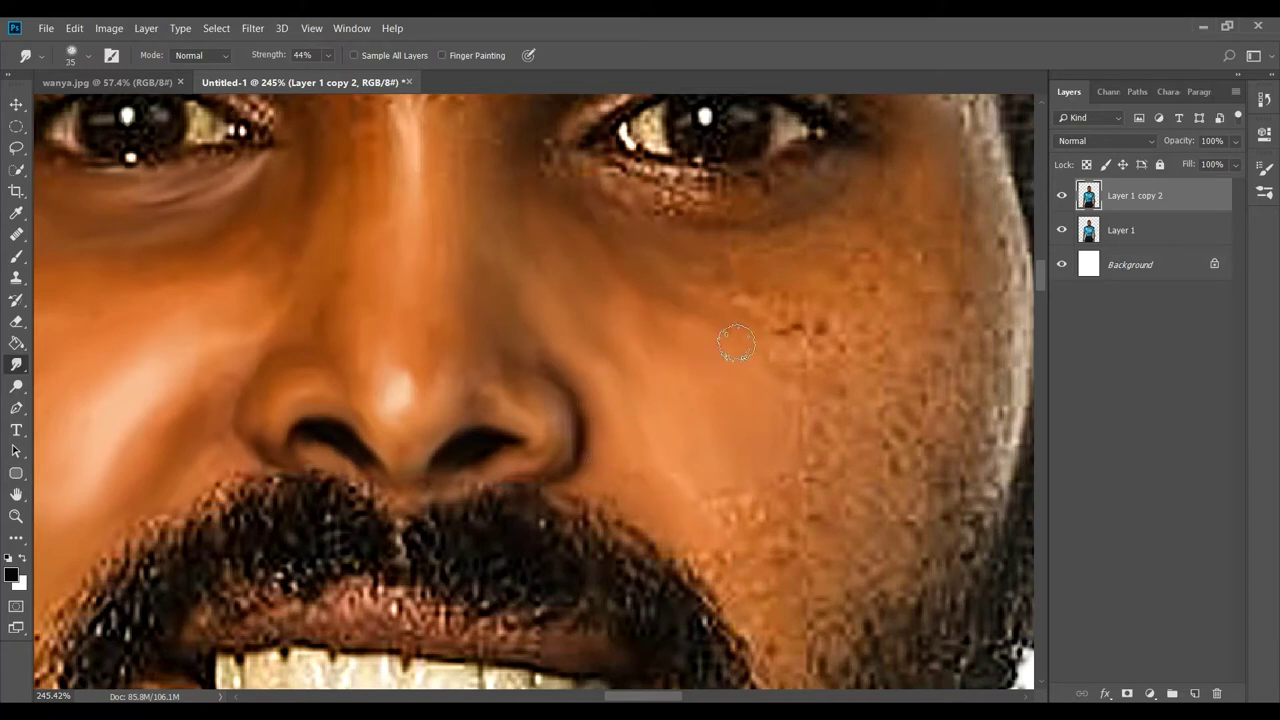
mouse_move(736, 343)
mouse_down()
mouse_move(749, 309)
mouse_move(791, 386)
mouse_move(777, 289)
mouse_move(904, 217)
mouse_move(700, 246)
mouse_move(863, 234)
mouse_move(800, 303)
mouse_move(924, 337)
mouse_move(830, 448)
mouse_move(820, 343)
mouse_move(706, 503)
mouse_move(763, 511)
mouse_up()
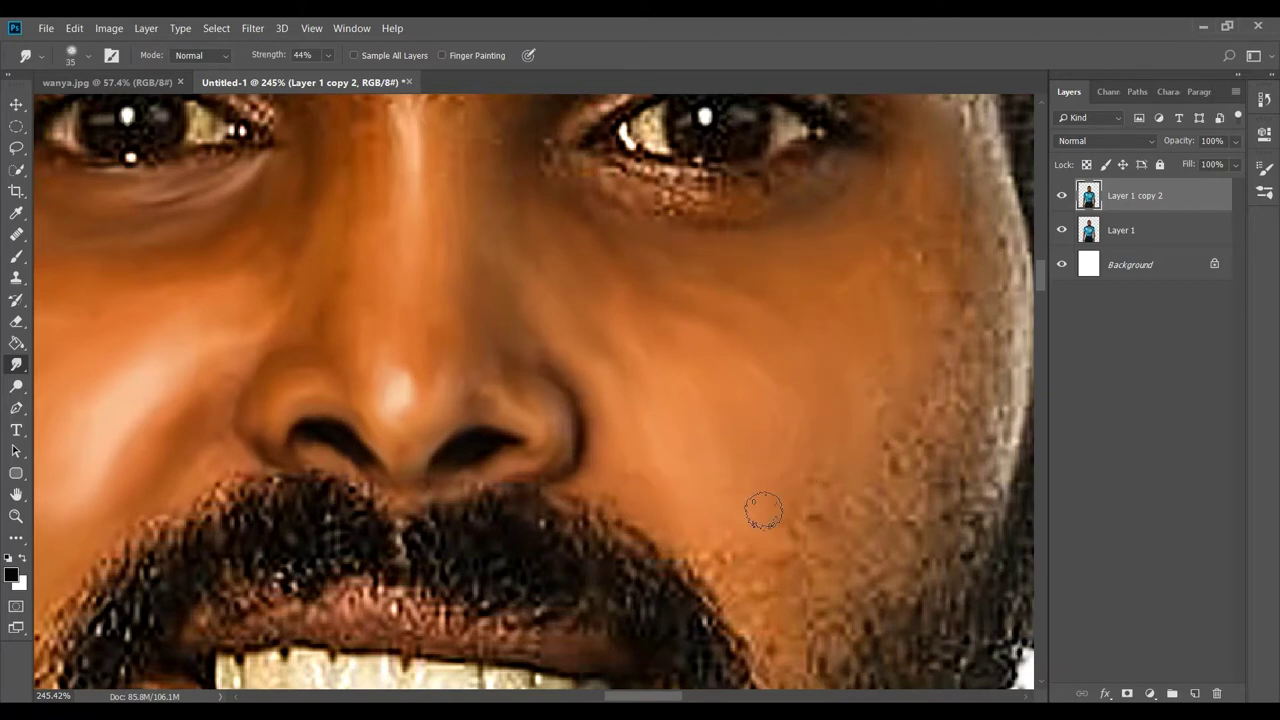
Blend the right cheek skin into the beard edge using 25 and 30 brush sizes
scroll(744, 420, down, 5)
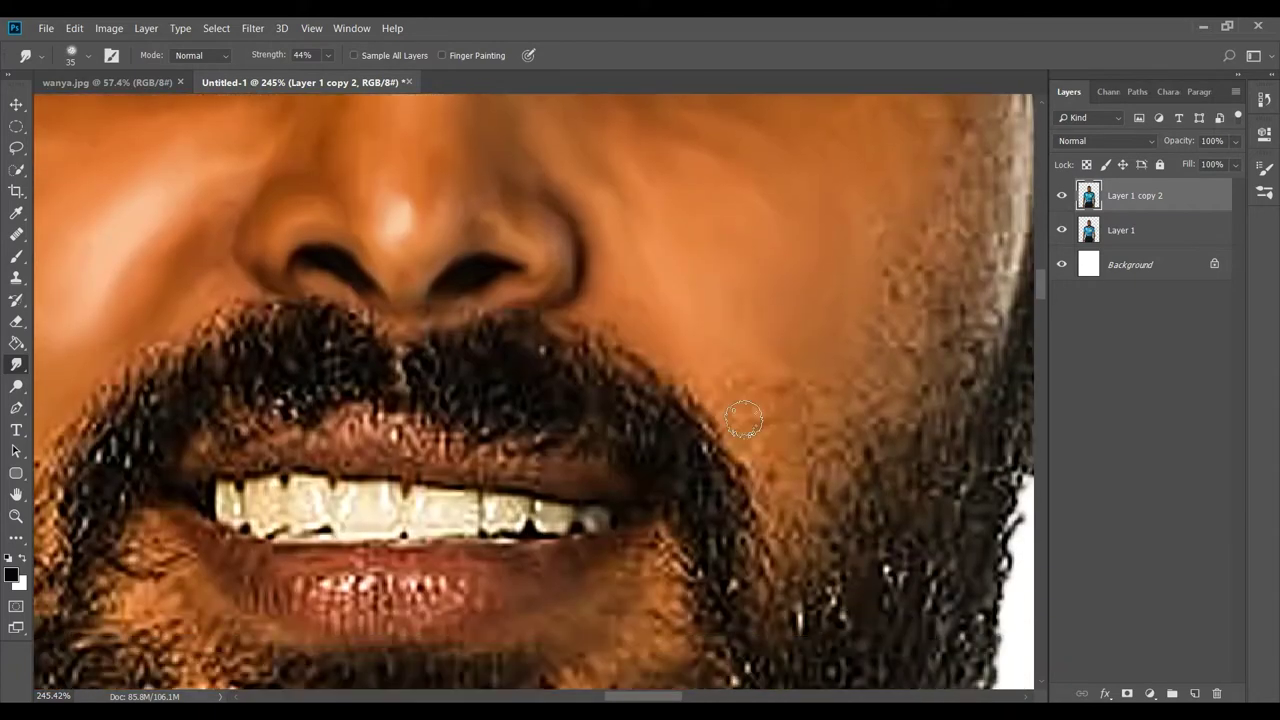
key(bracketleft)
mouse_move(710, 390)
mouse_down()
mouse_move(740, 440)
mouse_move(768, 451)
mouse_move(785, 535)
mouse_move(826, 440)
mouse_up()
key(bracketright)
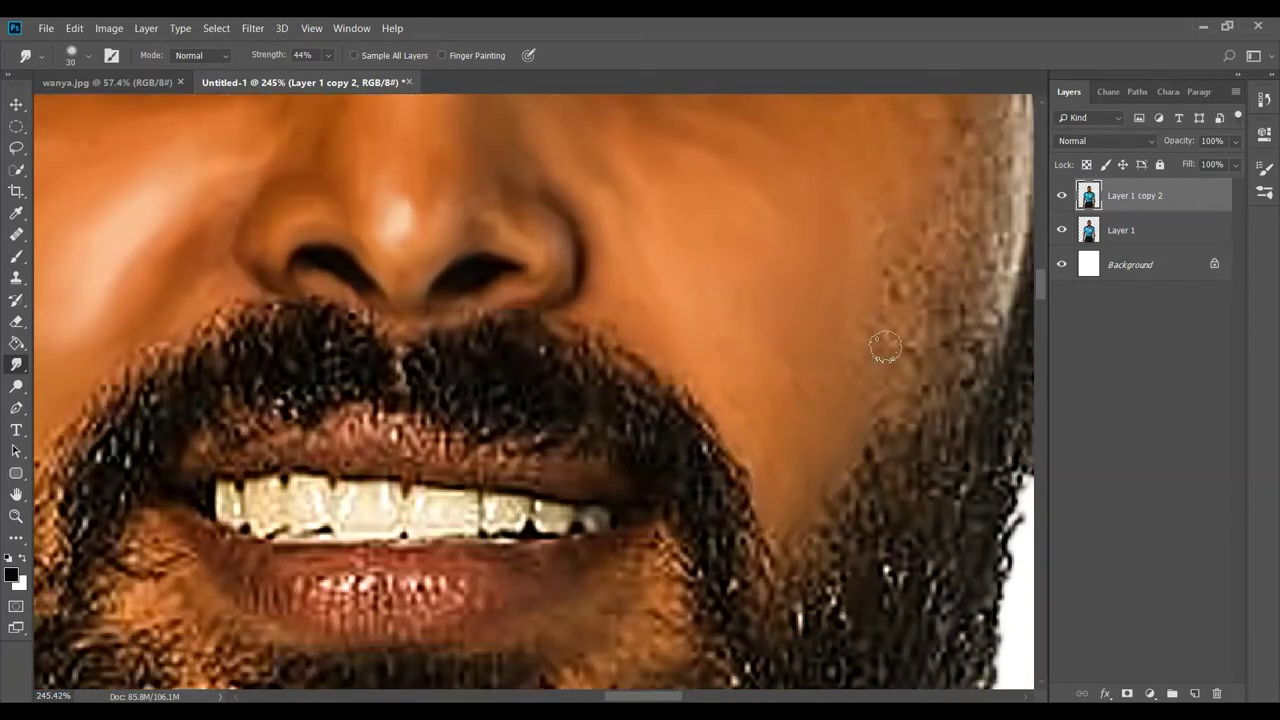
mouse_move(885, 347)
mouse_down()
mouse_move(880, 229)
mouse_move(915, 262)
mouse_move(851, 318)
mouse_up()
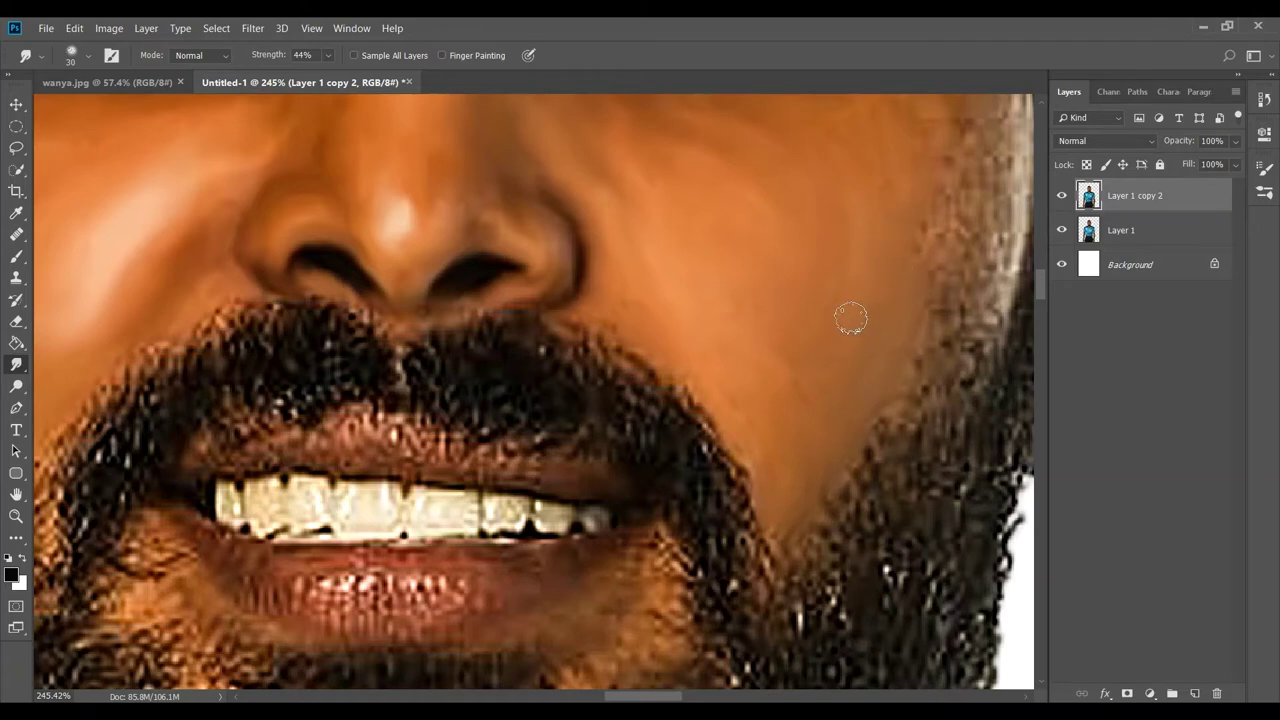
scroll(851, 318, down, 2)
scroll(860, 325, down, 1)
key(bracketright)
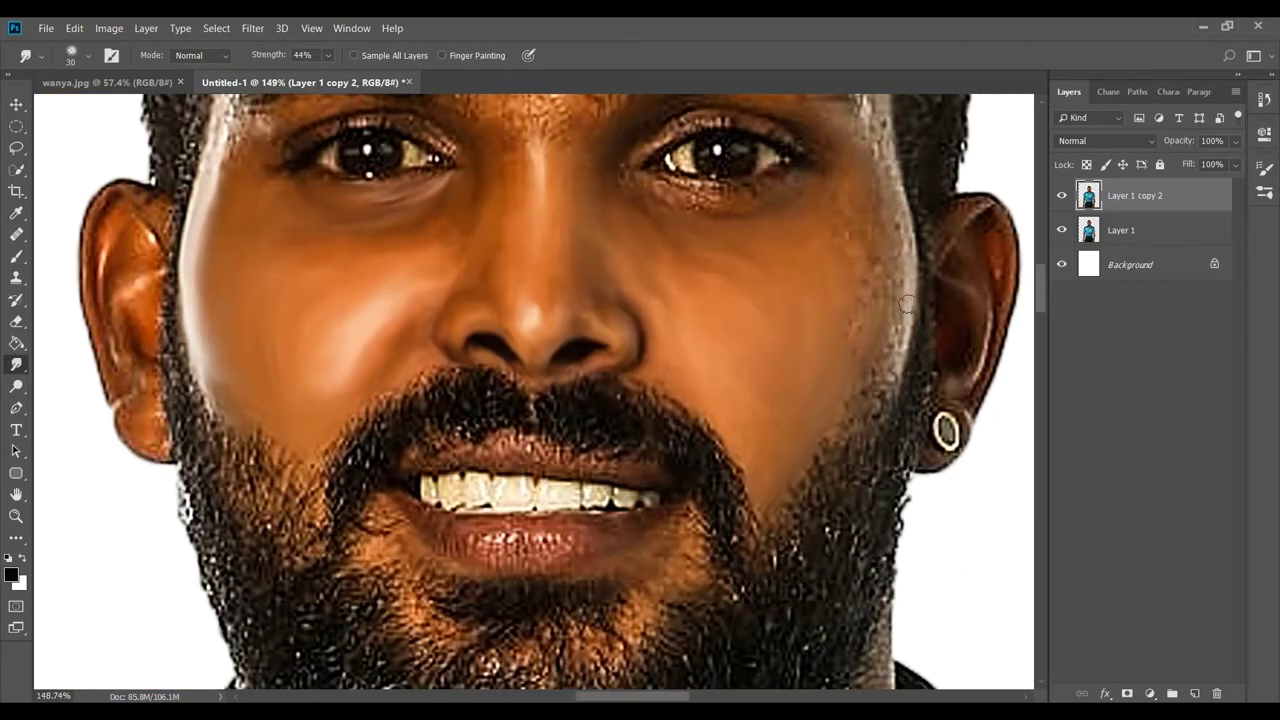
Smudge a 40-pixel stroke up the right cheek's beard edge
drag(898, 308, 886, 183)
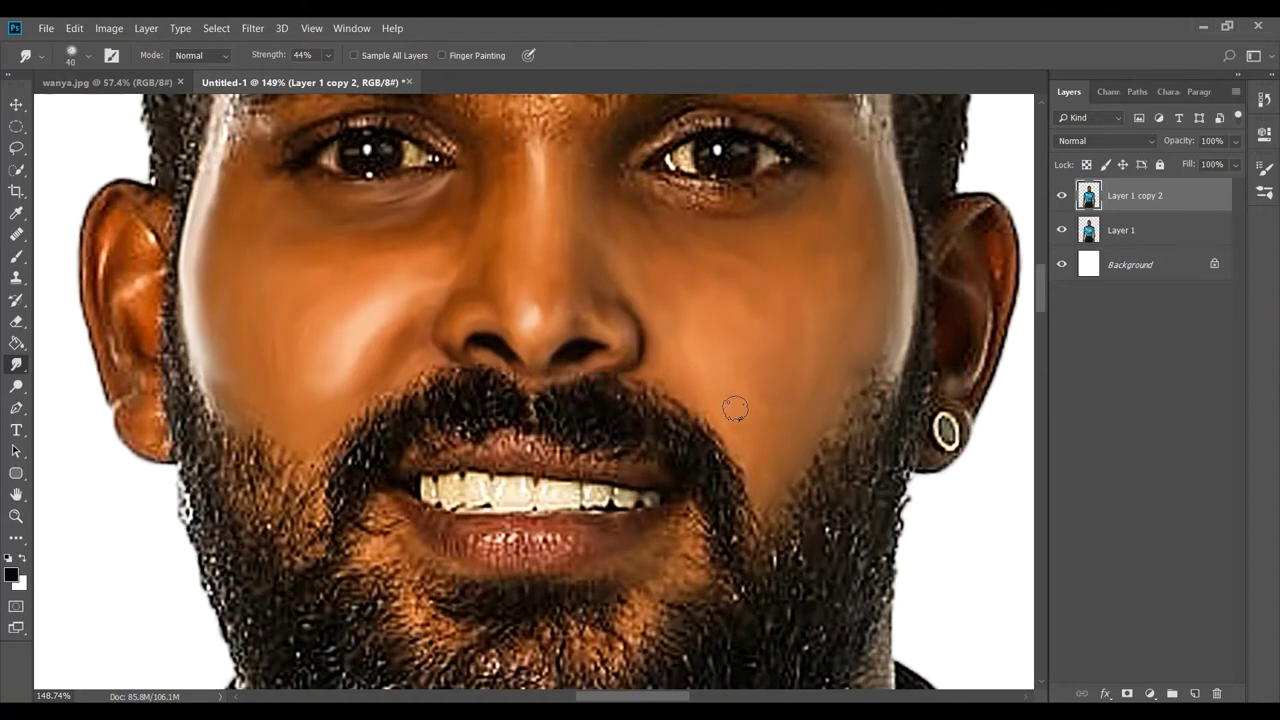
scroll(604, 252, down, 2)
scroll(604, 252, up, 2)
scroll(600, 303, up, 2)
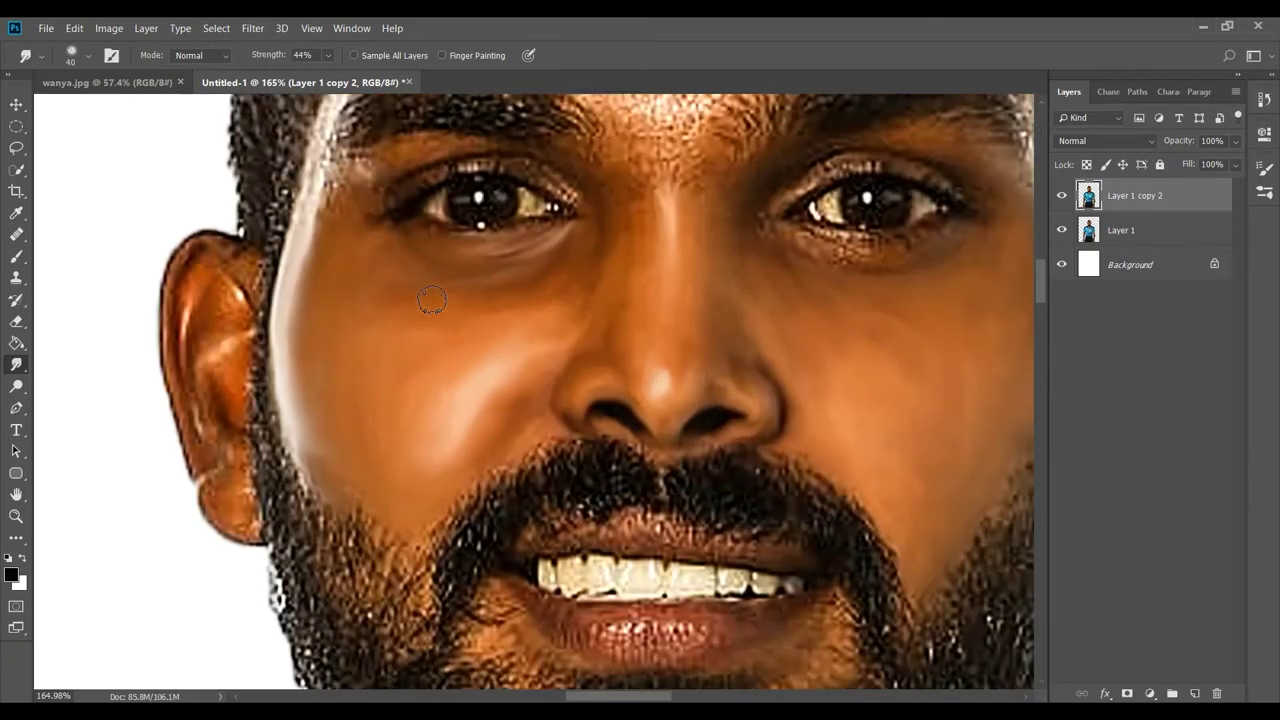
scroll(628, 360, up, 2)
scroll(628, 360, down, 1)
key(bracketleft)
Smooth the bright skin between the eyebrows and the nose bridge highlight
mouse_move(664, 338)
mouse_down()
mouse_move(586, 294)
mouse_move(733, 321)
mouse_move(560, 280)
mouse_up()
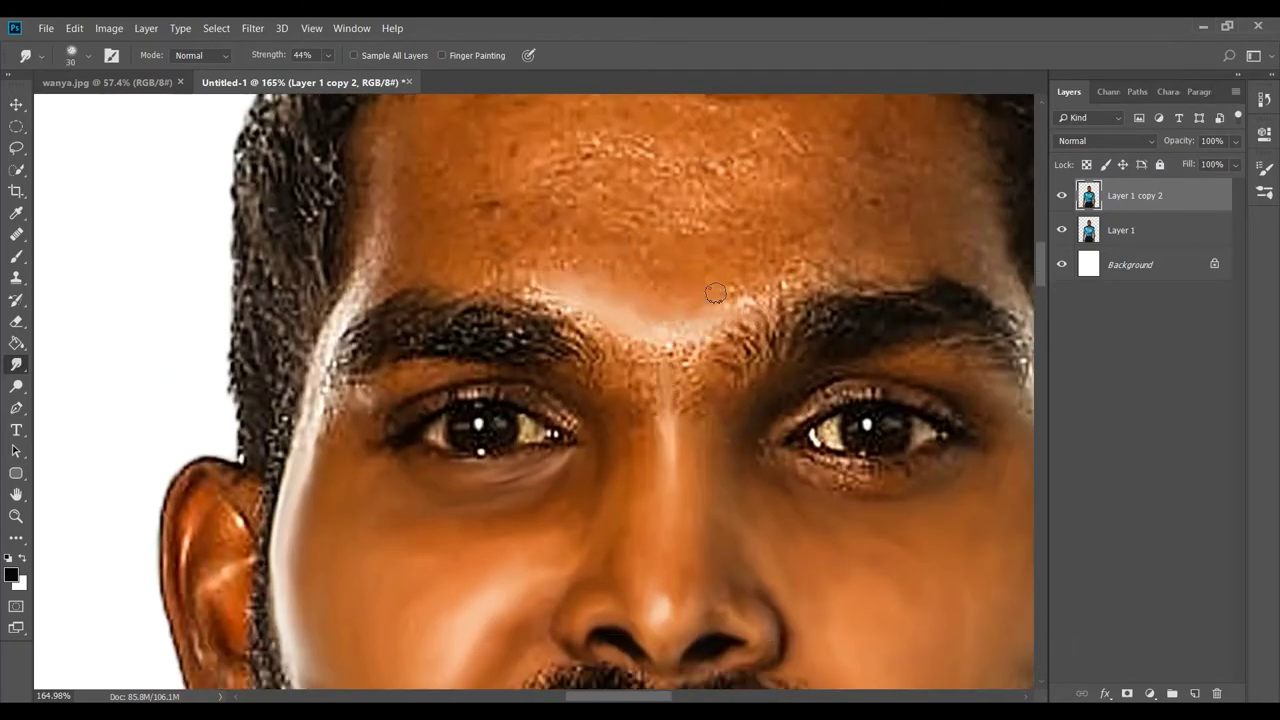
mouse_move(710, 292)
mouse_down()
mouse_move(616, 357)
mouse_move(651, 346)
mouse_move(663, 363)
mouse_move(644, 407)
mouse_up()
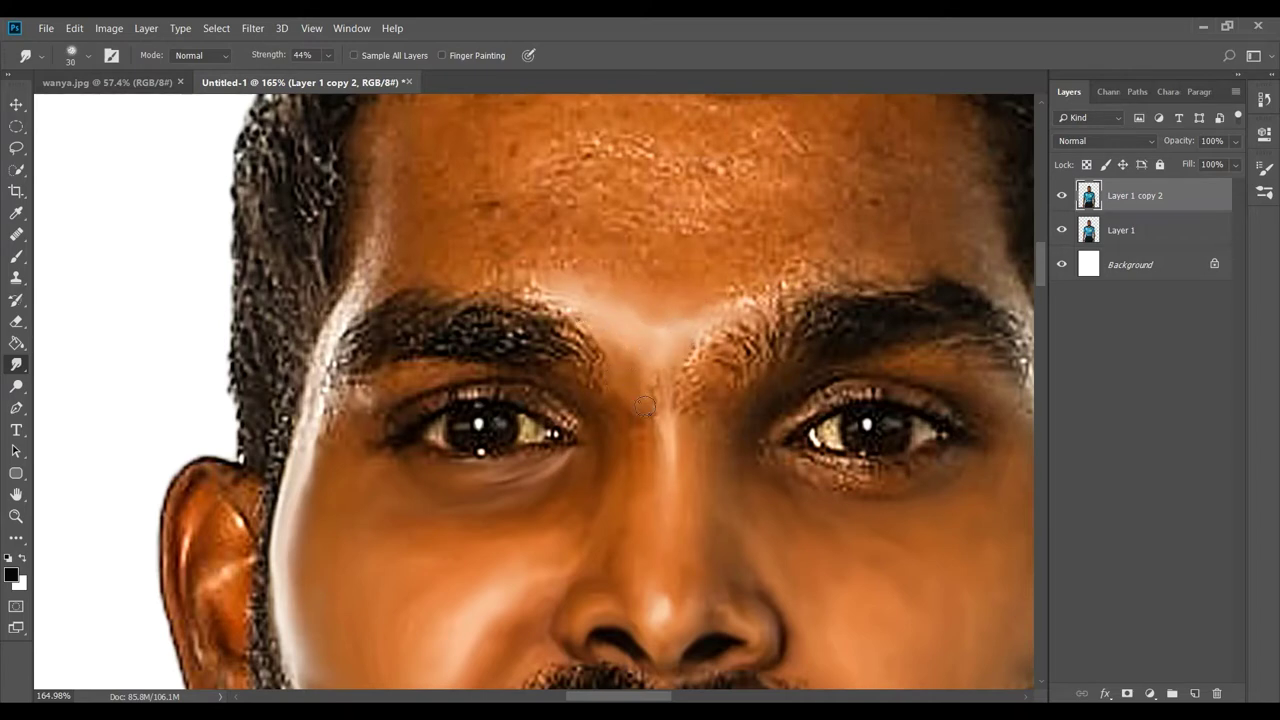
drag(695, 366, 680, 425)
mouse_move(700, 345)
mouse_down()
mouse_move(705, 405)
mouse_move(631, 384)
mouse_up()
scroll(735, 400, up, 2)
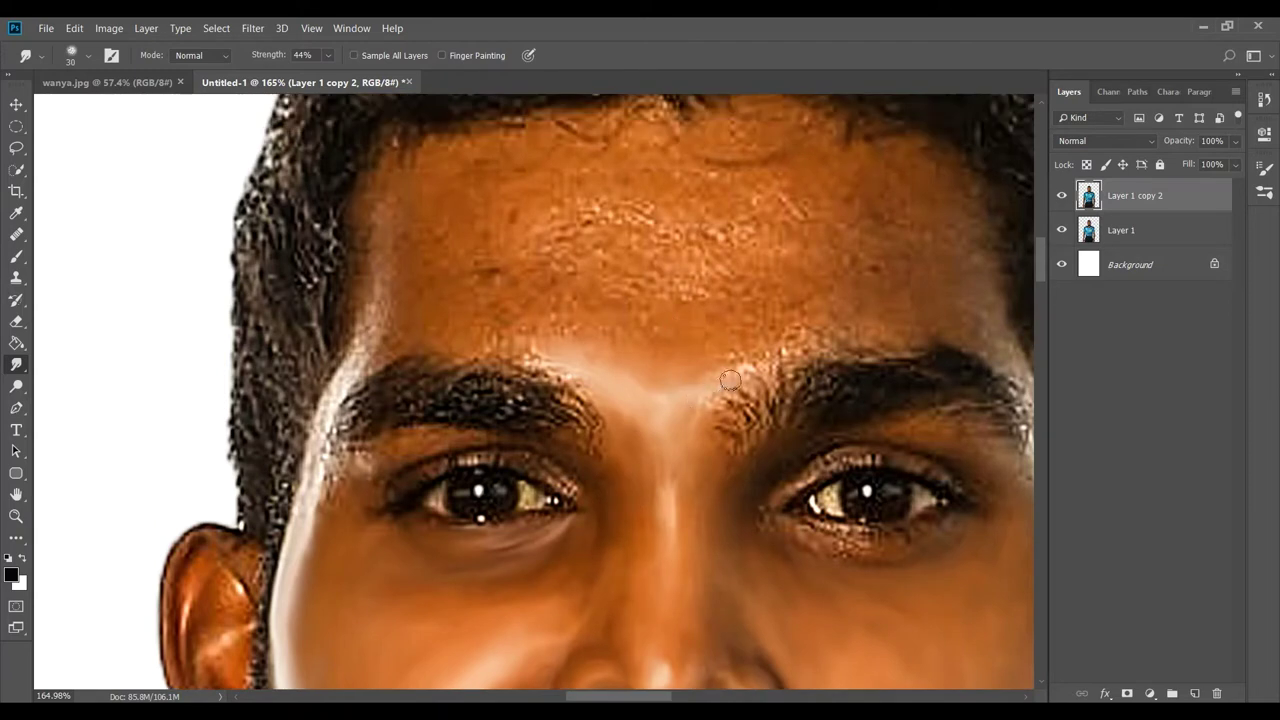
mouse_move(719, 399)
mouse_down()
mouse_move(720, 343)
mouse_move(623, 334)
mouse_move(660, 288)
mouse_up()
Smudge the forehead and hairline texture across both sides with 35–45 brushes
mouse_move(745, 360)
mouse_down()
mouse_move(800, 335)
mouse_move(683, 380)
mouse_move(498, 336)
mouse_move(626, 280)
mouse_move(667, 225)
mouse_up()
mouse_move(699, 288)
mouse_down()
mouse_move(620, 240)
mouse_move(502, 300)
mouse_up()
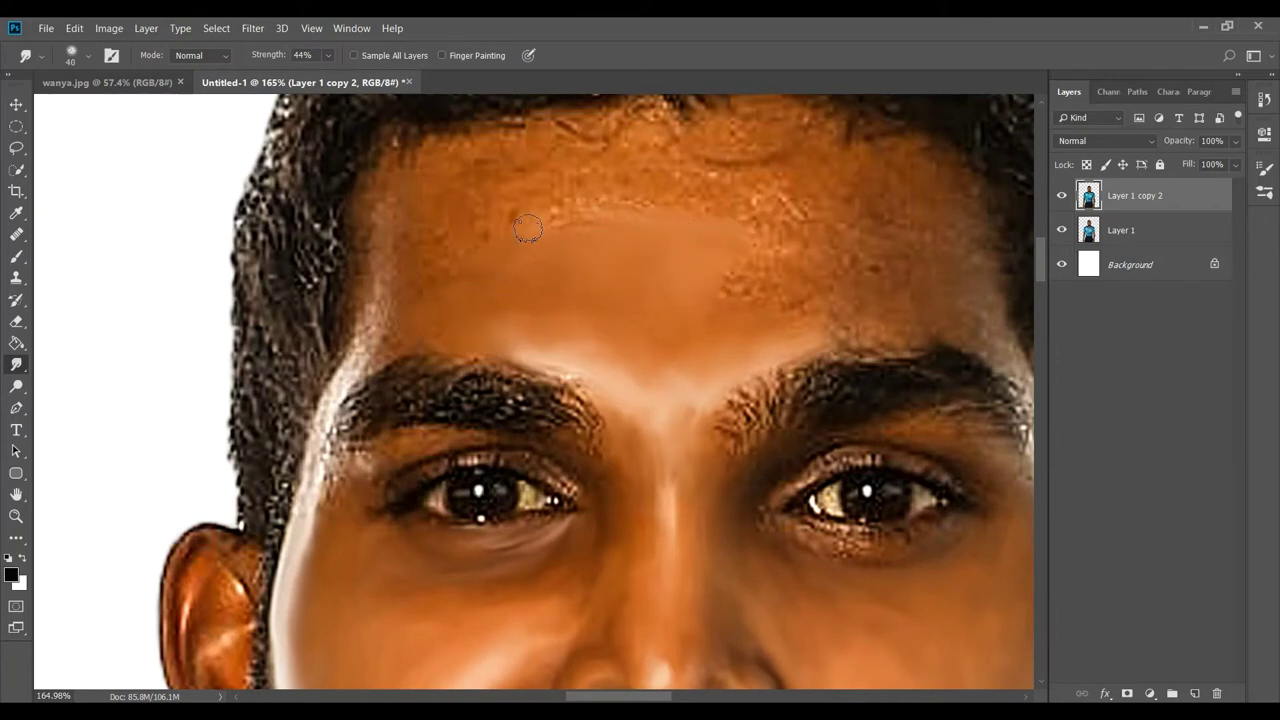
drag(528, 228, 403, 334)
drag(759, 293, 755, 214)
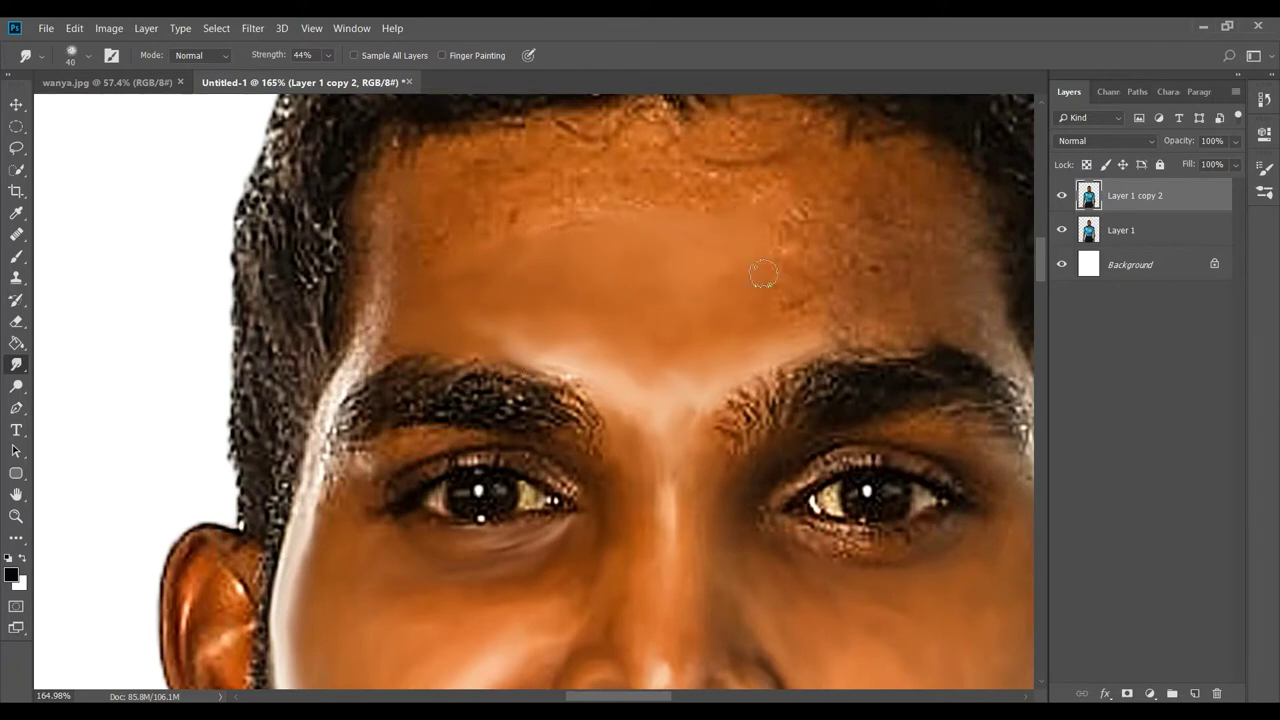
mouse_move(763, 275)
mouse_down()
mouse_move(752, 308)
mouse_move(780, 234)
mouse_move(822, 329)
mouse_move(961, 328)
mouse_up()
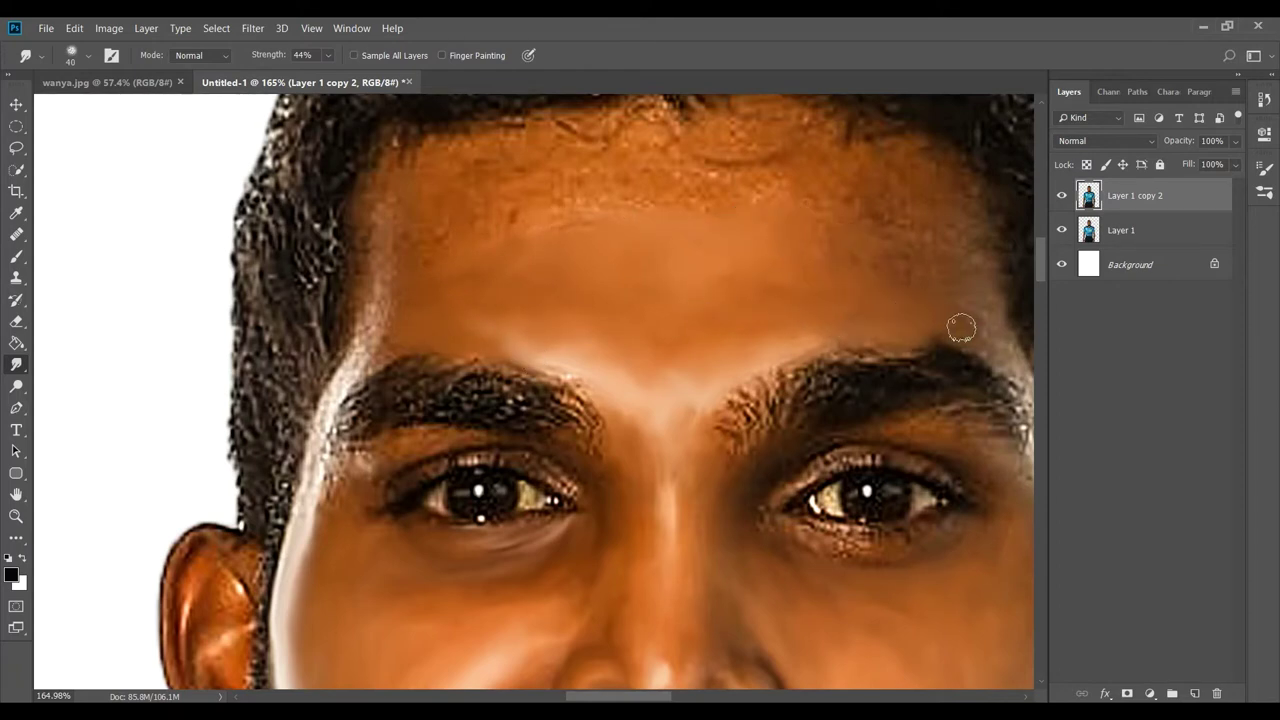
scroll(686, 475, up, 3)
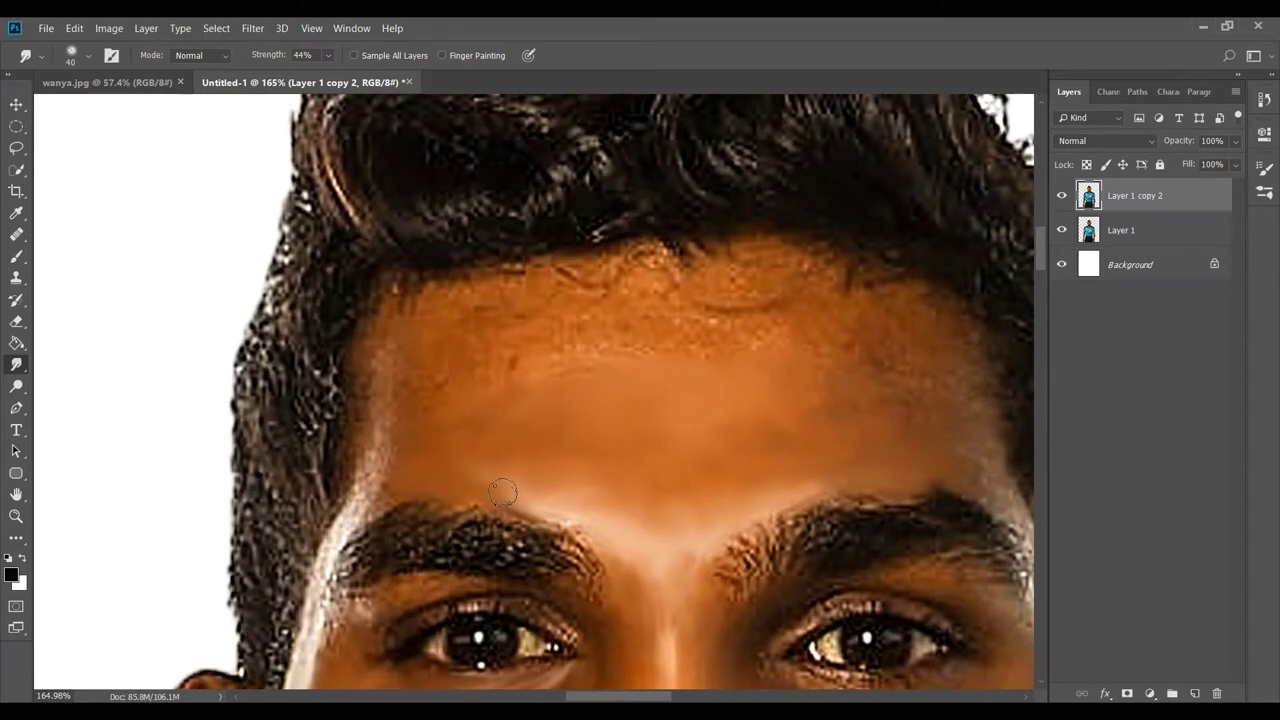
mouse_move(487, 381)
mouse_down()
mouse_move(588, 374)
mouse_move(498, 323)
mouse_move(426, 391)
mouse_move(365, 364)
mouse_move(378, 422)
mouse_up()
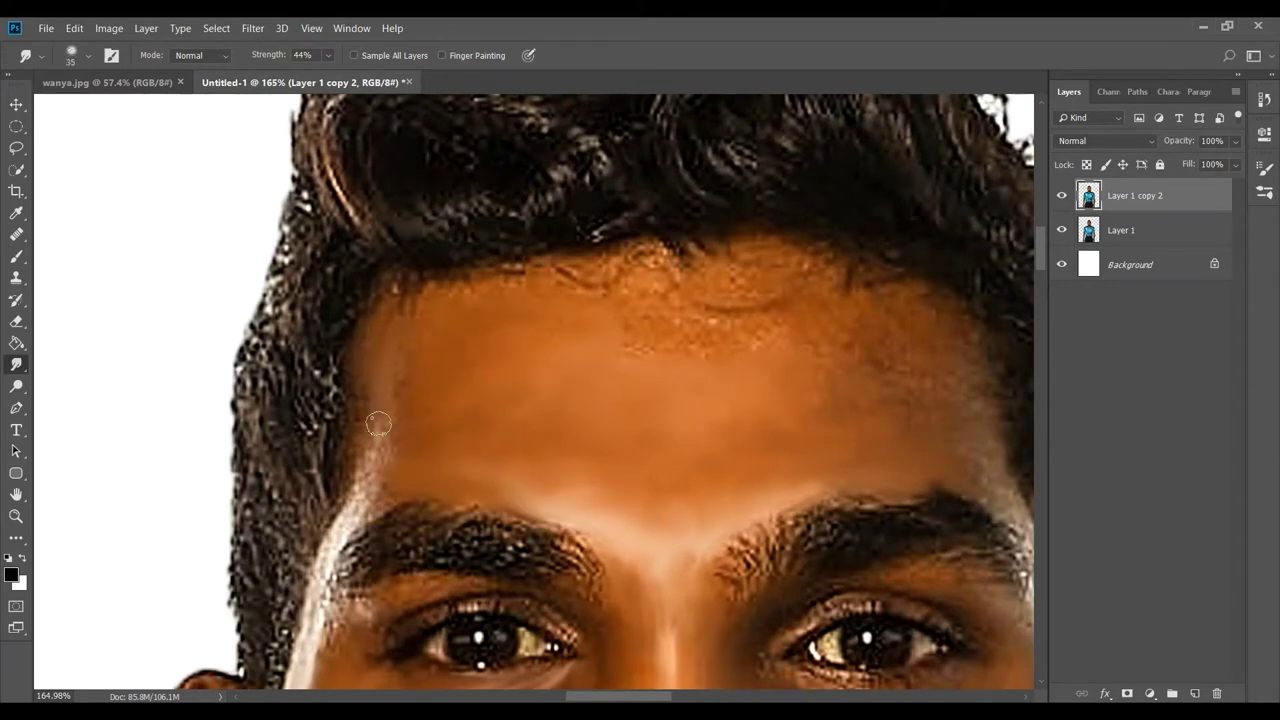
key(bracketleft)
mouse_move(459, 281)
mouse_down()
mouse_move(572, 272)
mouse_move(566, 302)
mouse_move(771, 303)
mouse_up()
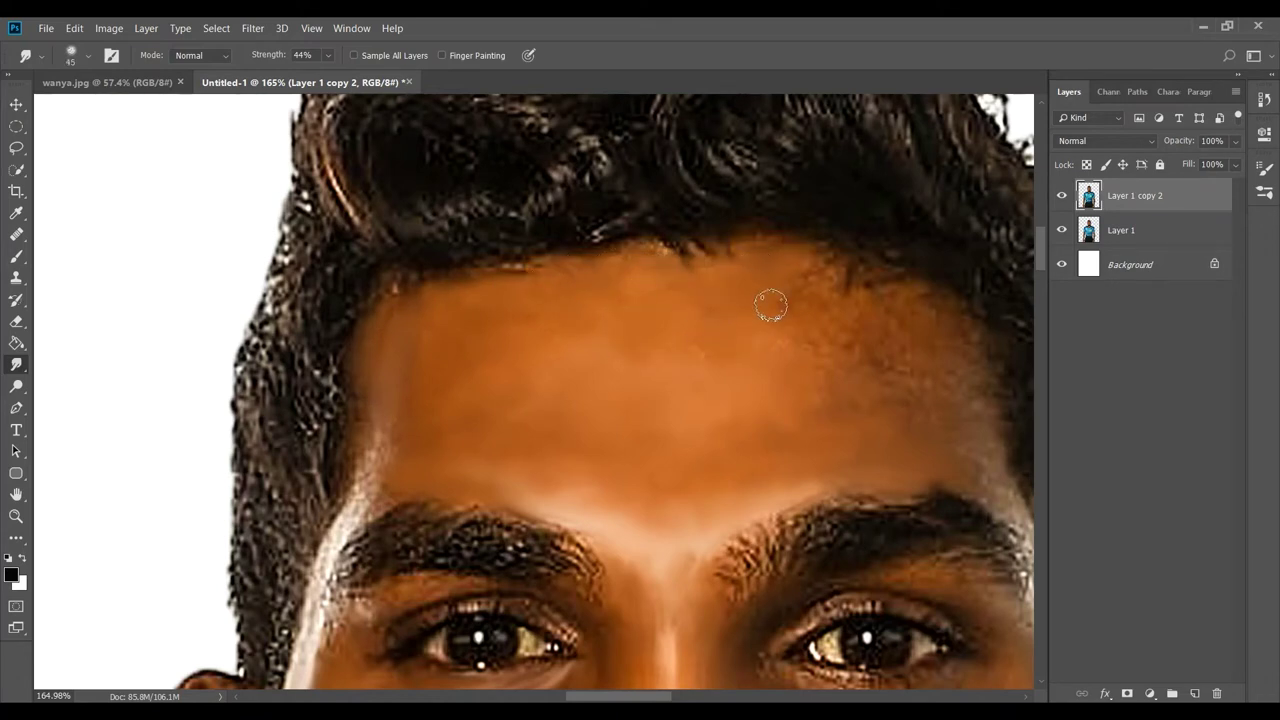
key(bracketright)
mouse_move(897, 298)
mouse_down()
mouse_move(926, 383)
mouse_move(891, 360)
mouse_move(809, 374)
mouse_move(749, 333)
mouse_up()
Smooth the speckled patch at the outer eyebrow edge with a smaller brush
scroll(766, 346, down, 2)
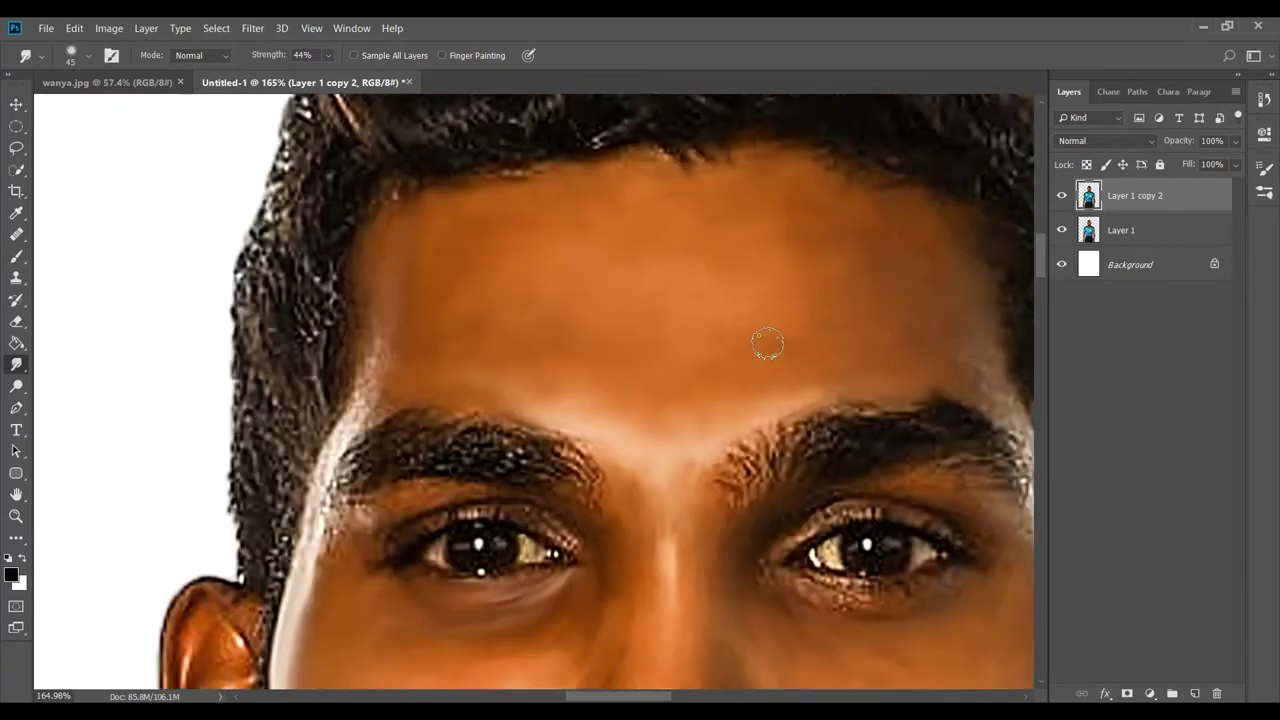
scroll(766, 346, right, 3)
key(bracketleft)
key(bracketleft)
key(bracketleft)
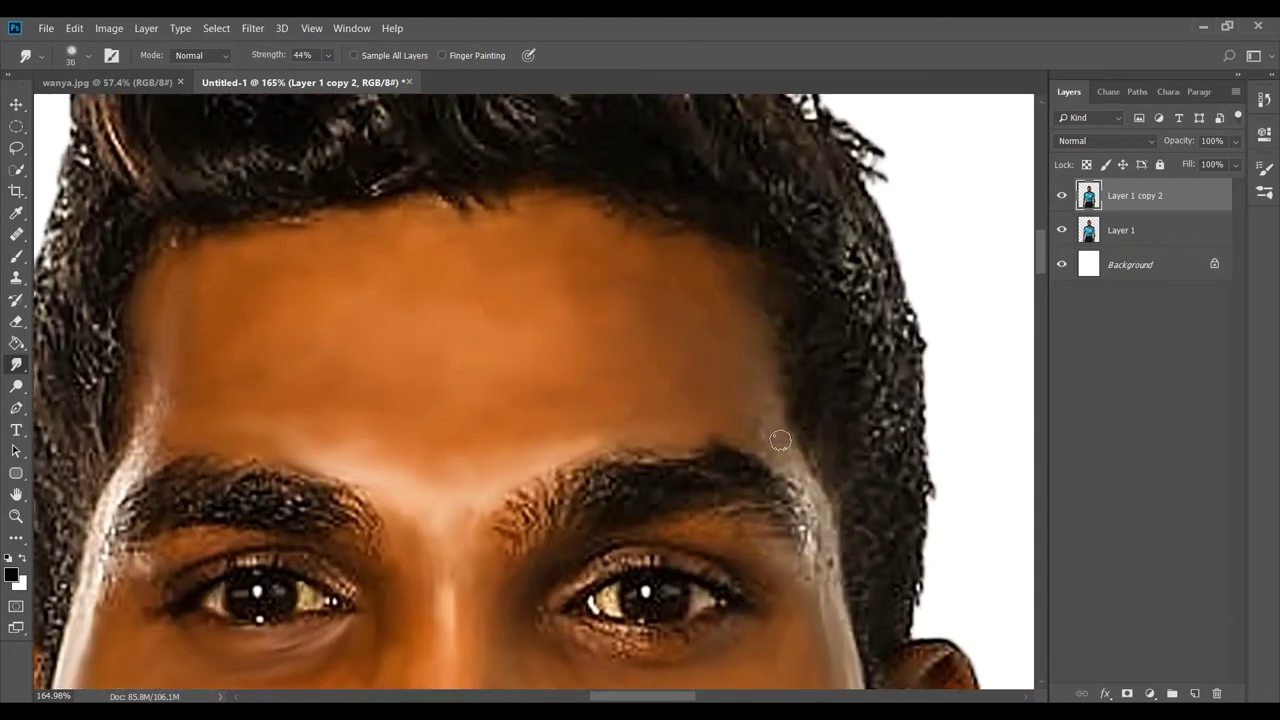
drag(777, 420, 814, 580)
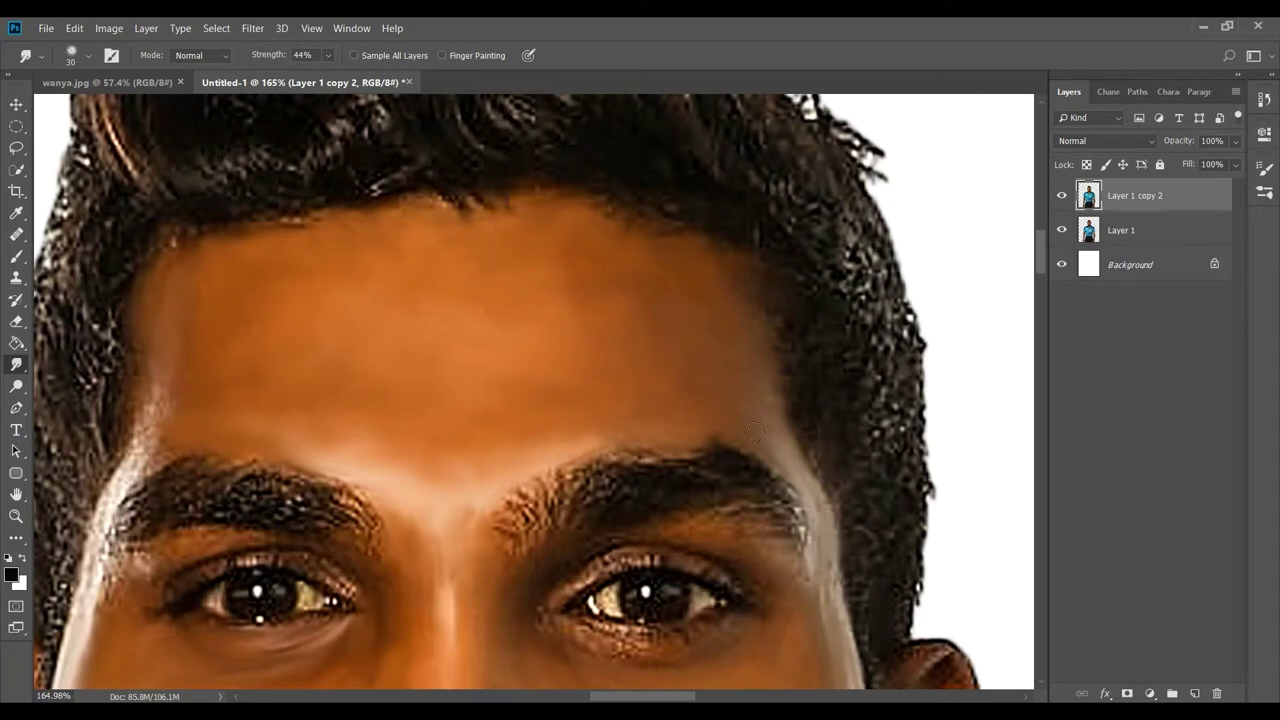
scroll(830, 557, down, 2)
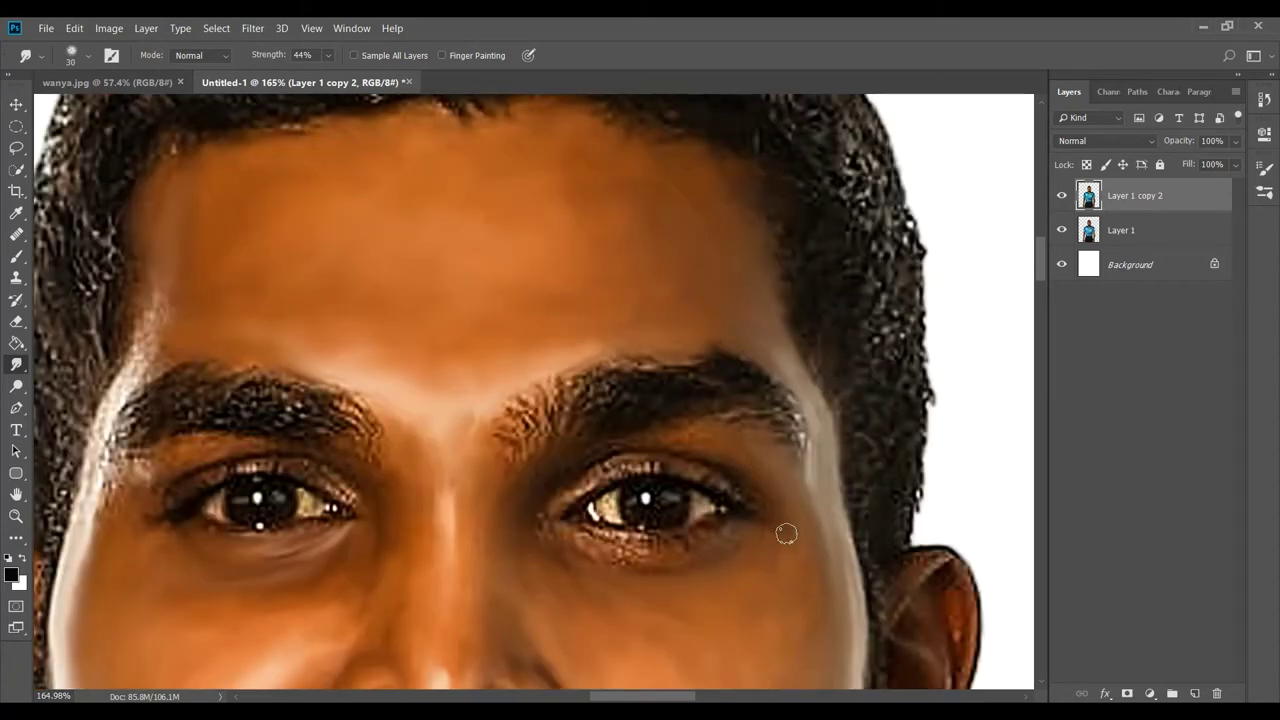
scroll(842, 582, down, 3)
Soften the lash line and upper eyelid above the eye
scroll(600, 500, down, 2)
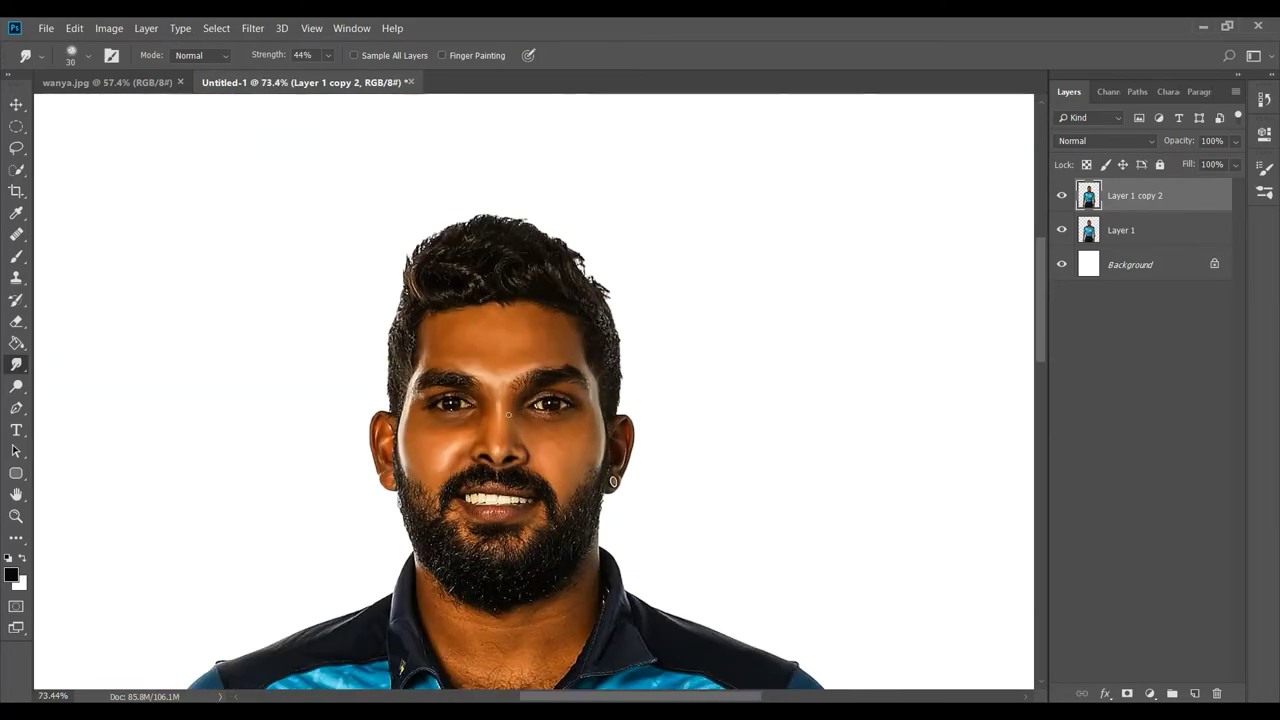
scroll(381, 513, up, 3)
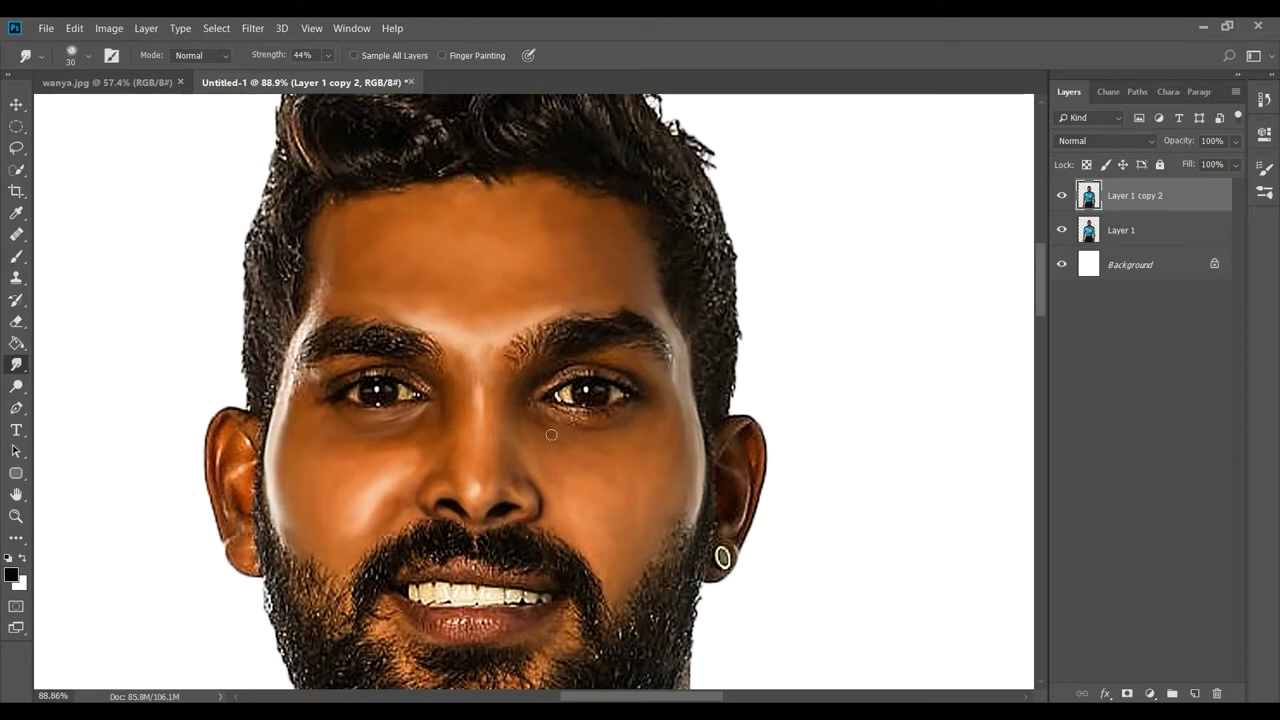
scroll(477, 392, up, 2)
scroll(613, 376, up, 2)
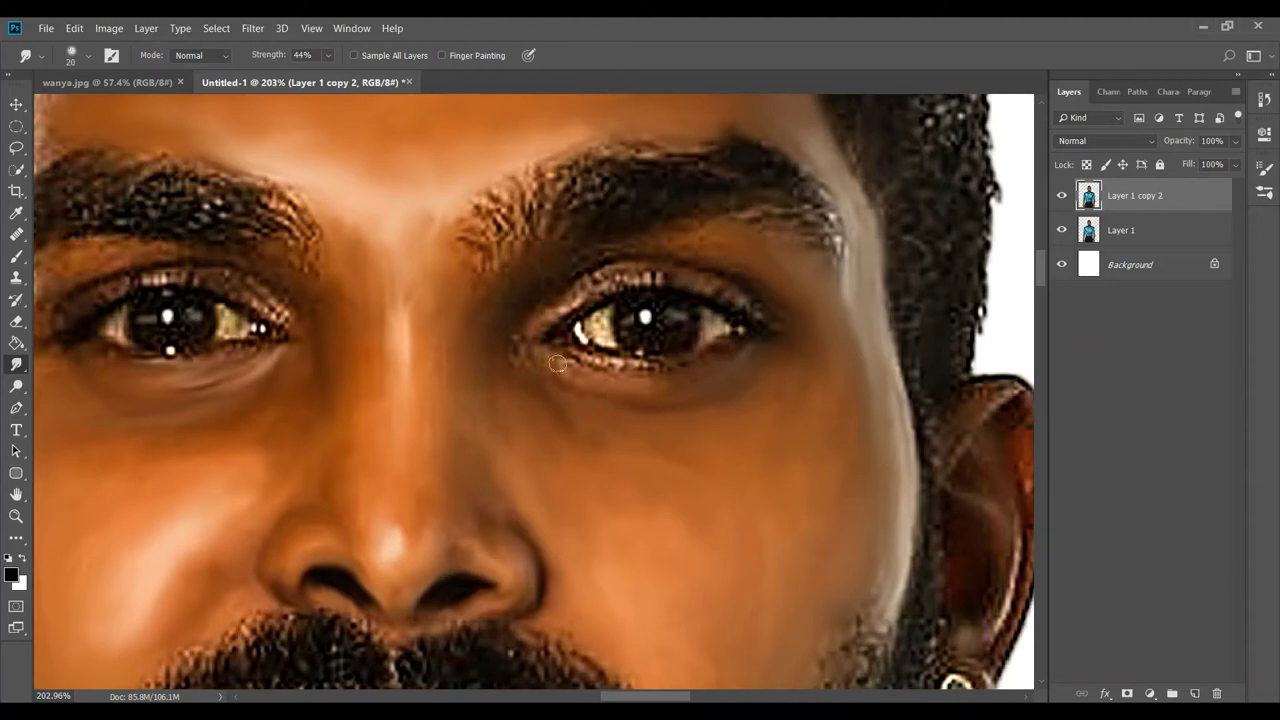
drag(558, 300, 561, 295)
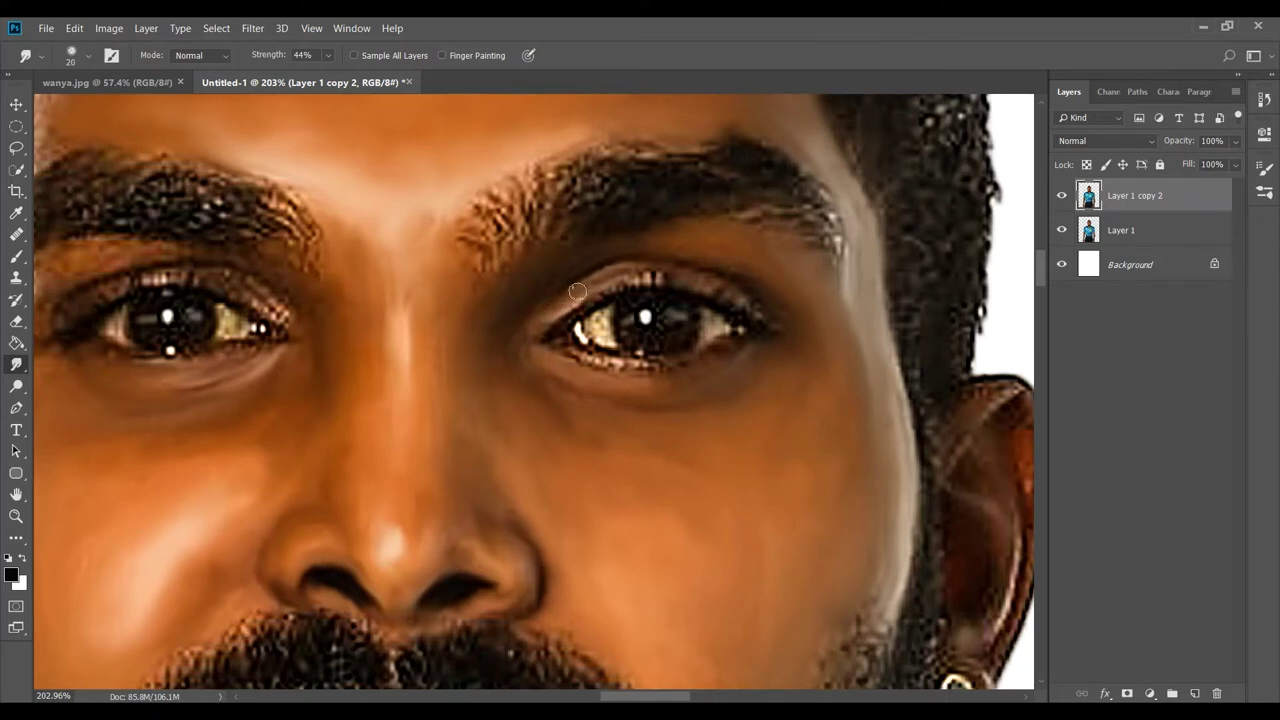
mouse_move(577, 291)
mouse_down()
mouse_move(717, 280)
mouse_move(671, 274)
mouse_up()
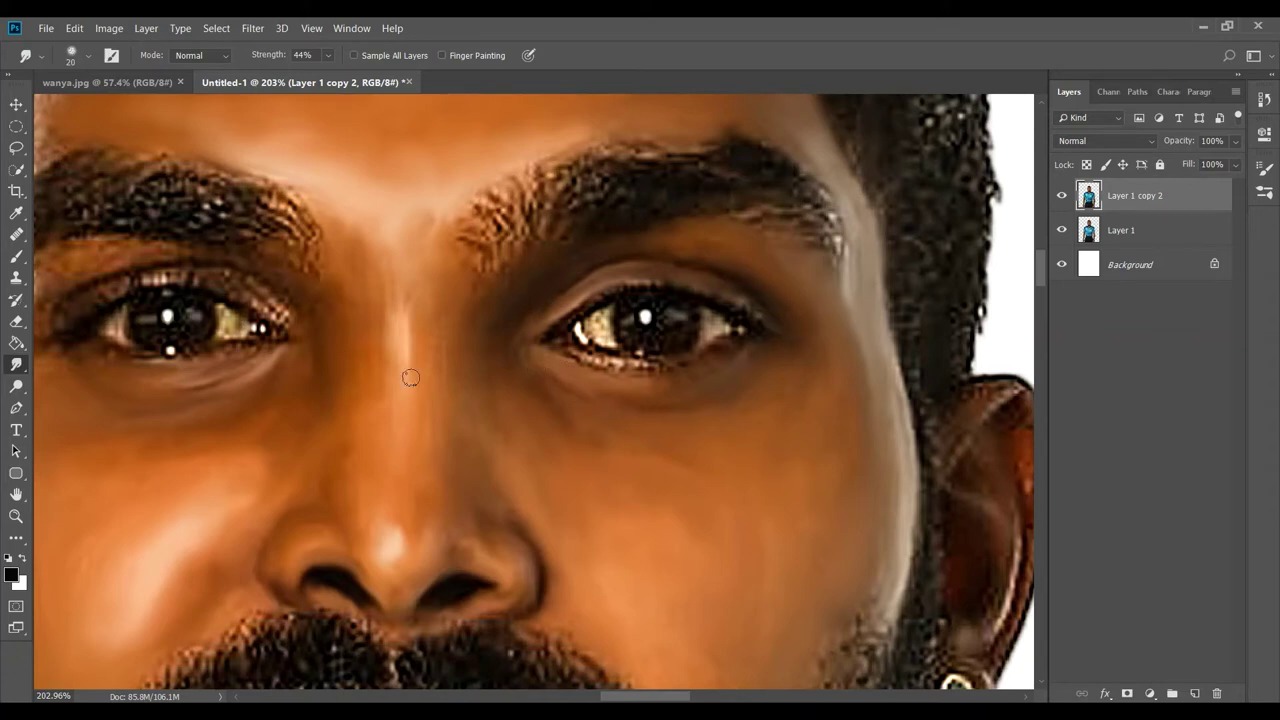
drag(410, 377, 727, 455)
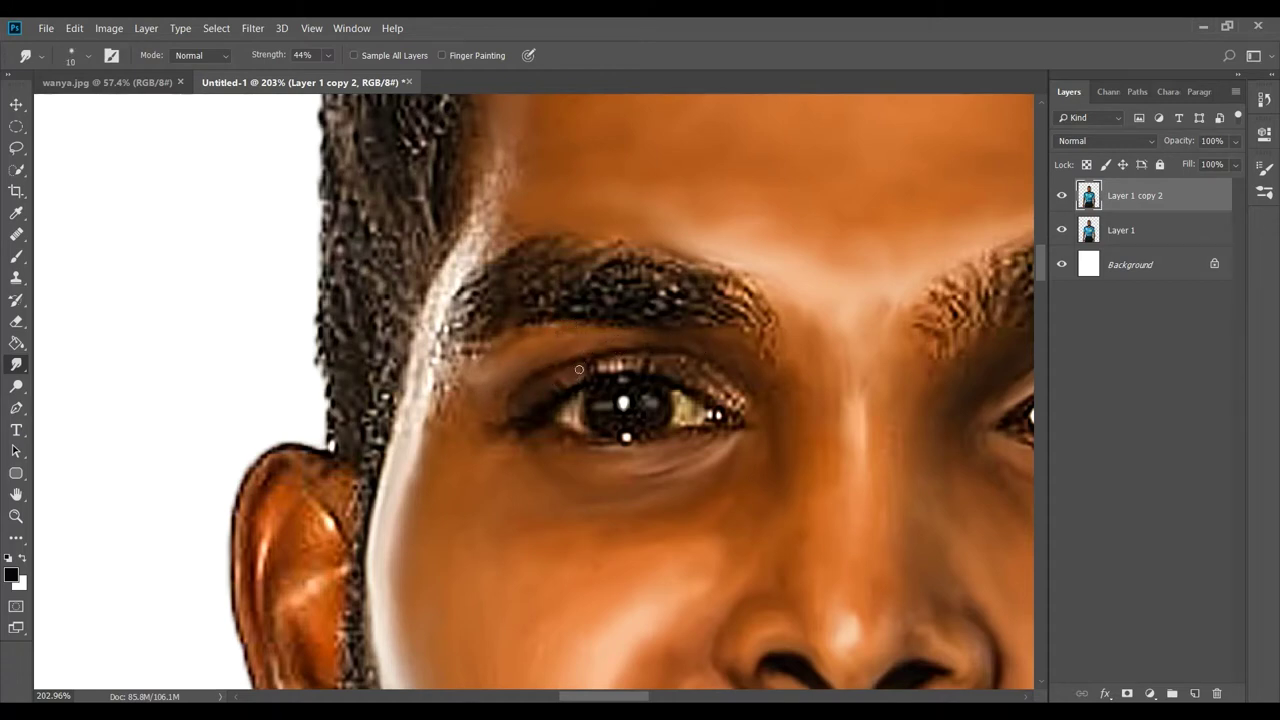
Smudge the eyelid lash highlights and the temple and eyebrow edge with a 20 brush
key(bracketright)
drag(600, 360, 657, 360)
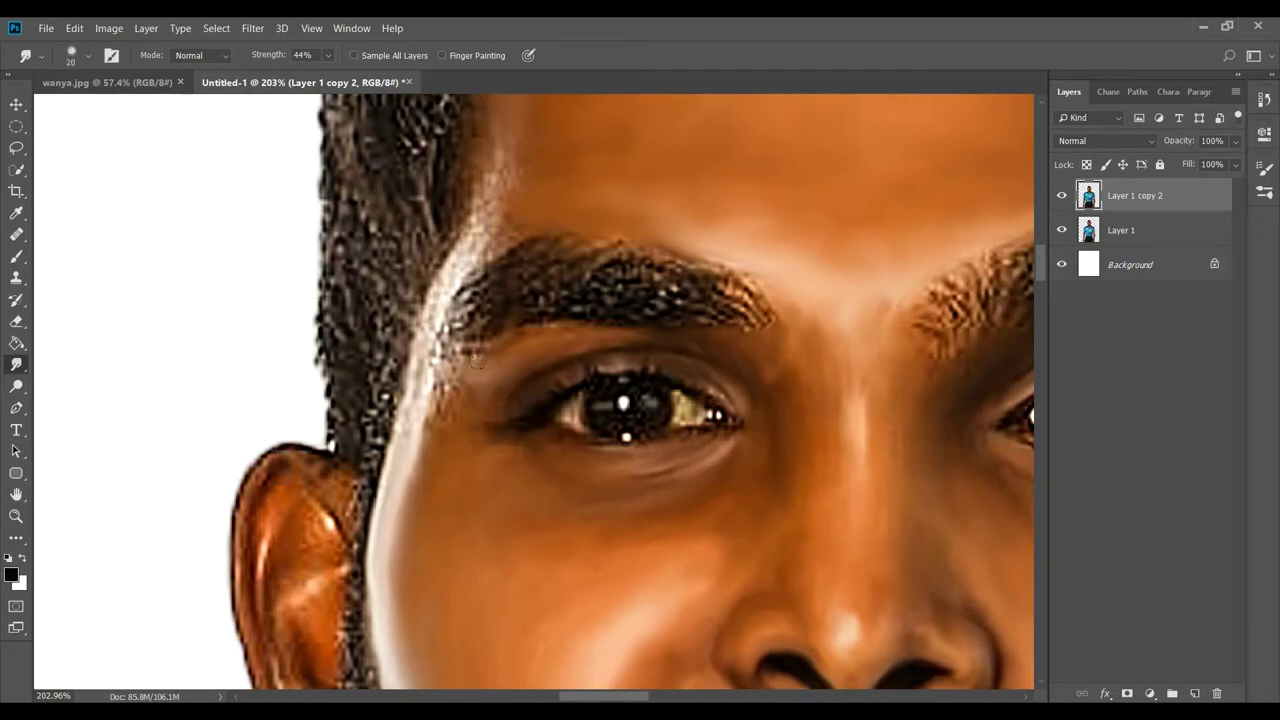
drag(478, 361, 436, 393)
mouse_move(449, 268)
mouse_down()
mouse_move(398, 418)
mouse_move(501, 204)
mouse_move(470, 268)
mouse_up()
scroll(511, 194, up, 2)
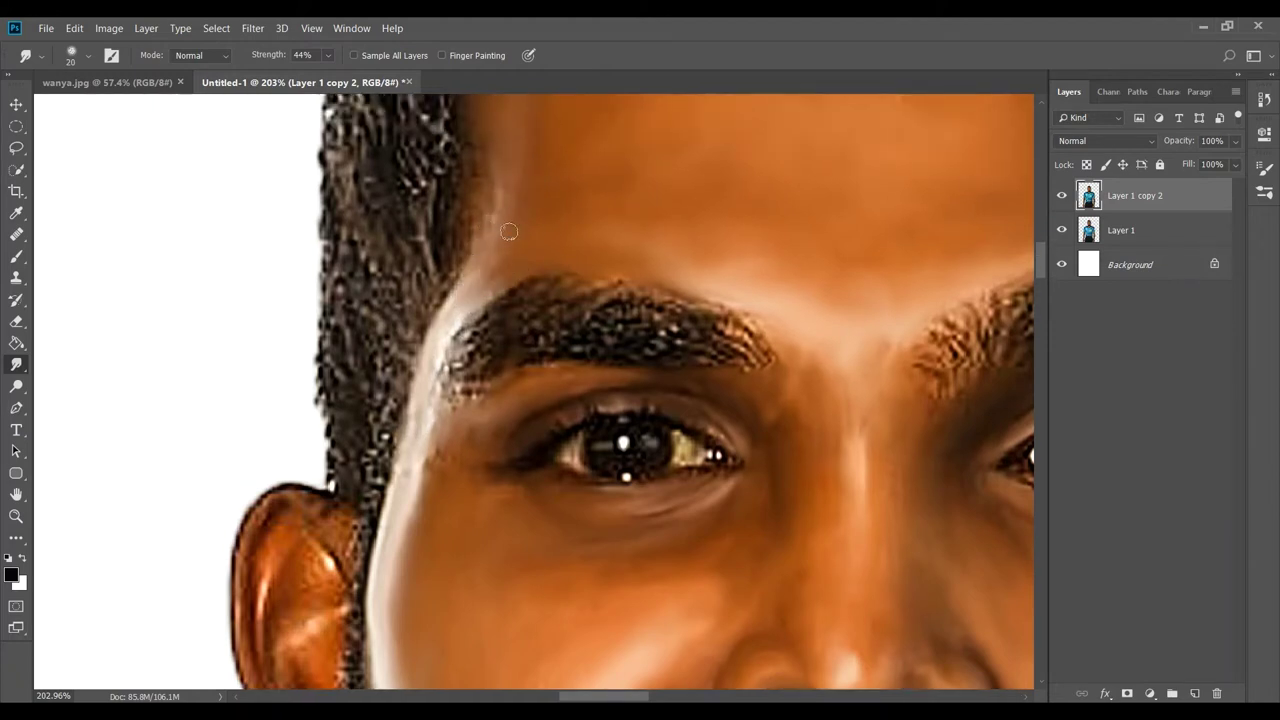
scroll(509, 232, down, 3)
scroll(560, 270, down, 3)
scroll(610, 310, down, 2)
Zoom to the mouth and smudge the cheek, beard and skin beside both mouth corners
scroll(659, 351, down, 2)
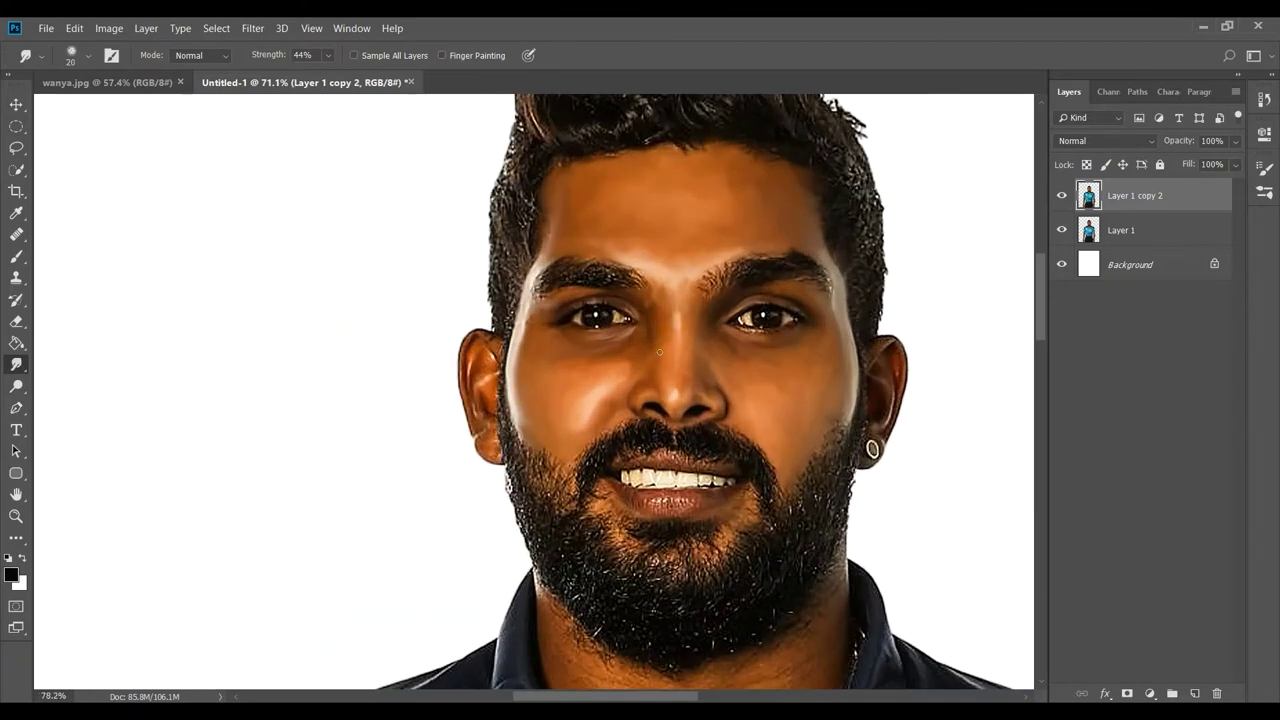
scroll(680, 400, up, 2)
scroll(720, 380, up, 3)
scroll(710, 282, up, 3)
key(bracketleft)
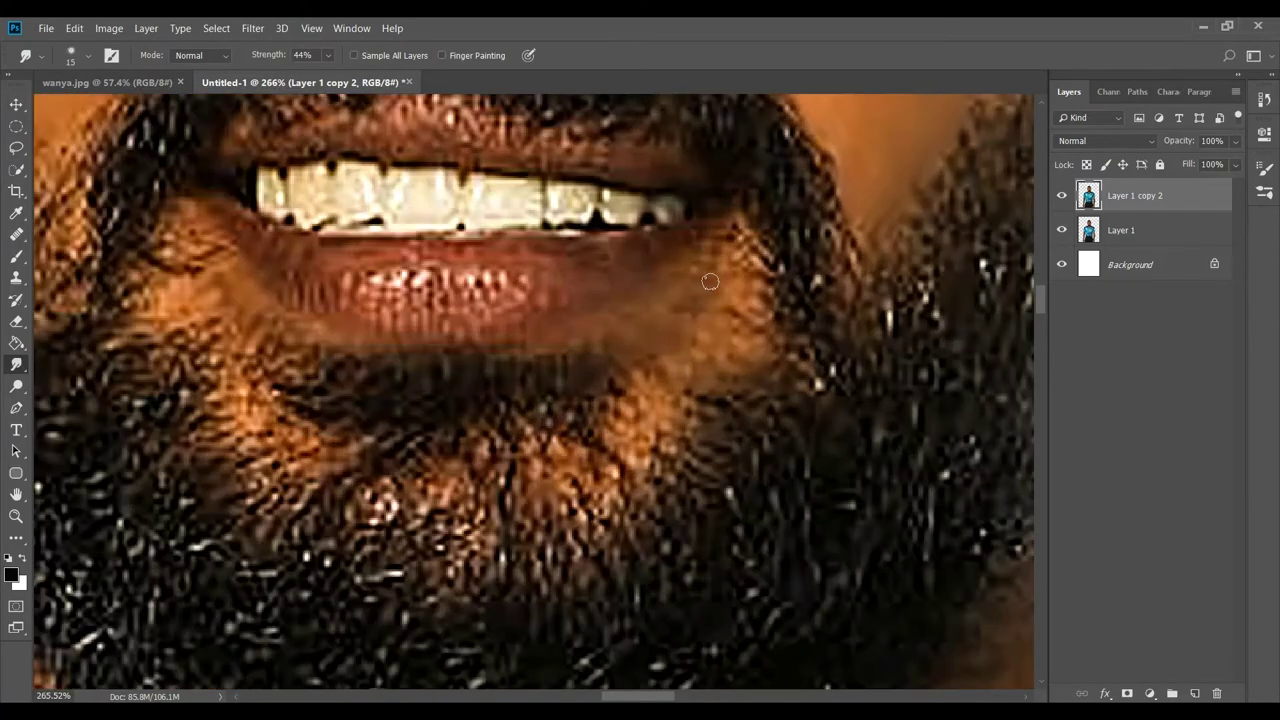
key(bracketright)
key(bracketright)
mouse_move(628, 331)
mouse_down()
mouse_move(737, 316)
mouse_move(655, 400)
mouse_move(765, 438)
mouse_up()
mouse_move(285, 330)
mouse_down()
mouse_move(325, 330)
mouse_move(290, 250)
mouse_up()
With a smaller brush, smudge the lower and upper lip textures smooth
key(bracketleft)
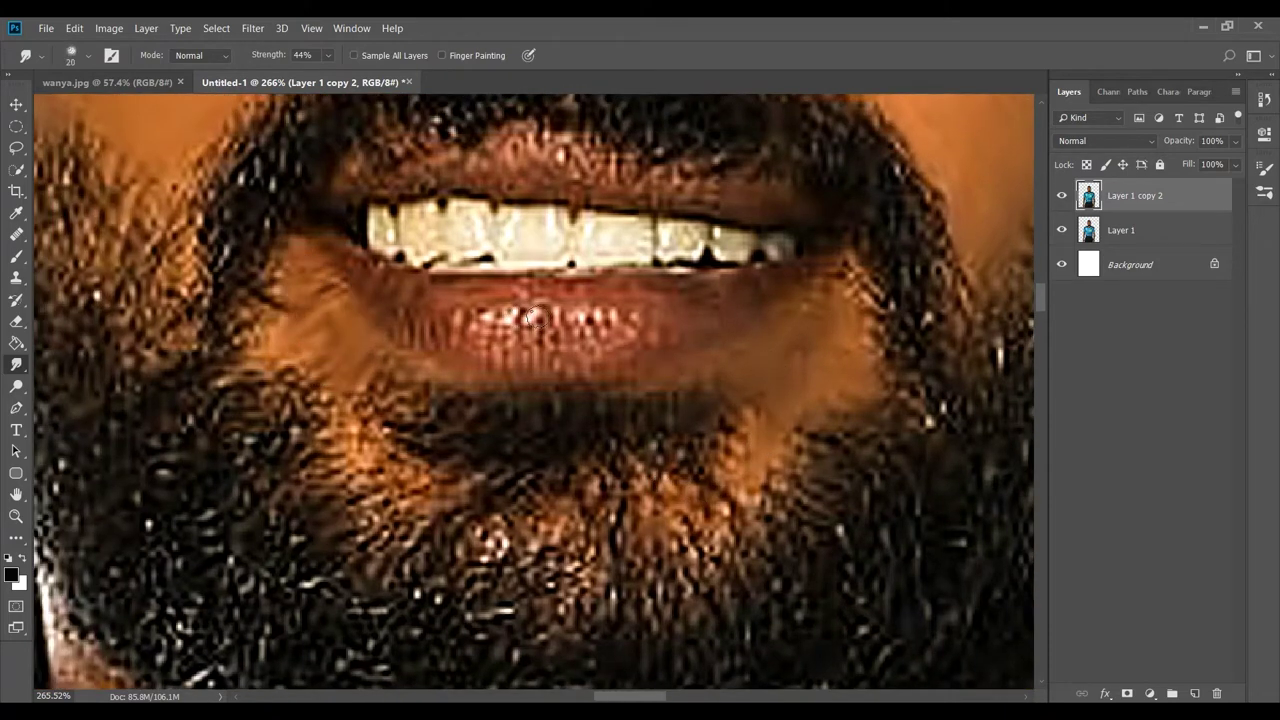
mouse_move(533, 316)
mouse_down()
mouse_move(608, 318)
mouse_move(590, 345)
mouse_move(545, 355)
mouse_move(495, 290)
mouse_move(575, 278)
mouse_move(575, 310)
mouse_move(643, 303)
mouse_move(510, 330)
mouse_move(500, 360)
mouse_move(404, 320)
mouse_move(413, 333)
mouse_move(385, 264)
mouse_move(459, 326)
mouse_move(542, 298)
mouse_move(694, 325)
mouse_up()
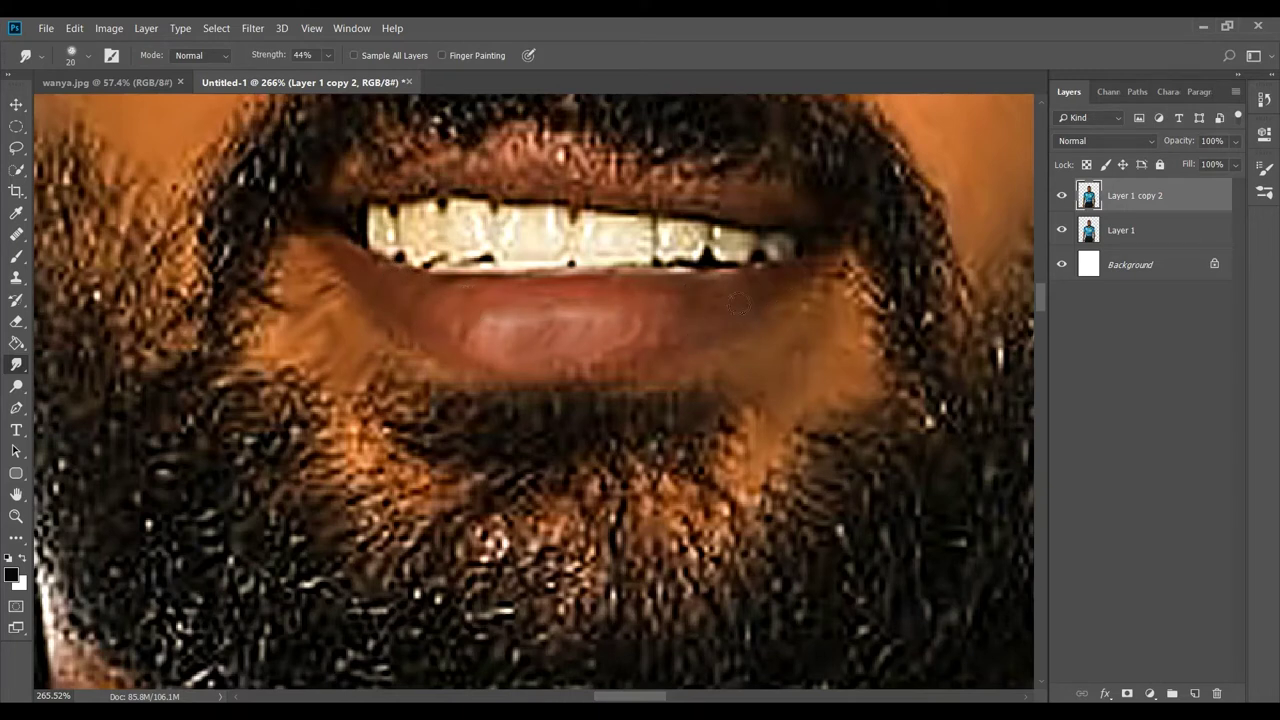
drag(622, 341, 472, 314)
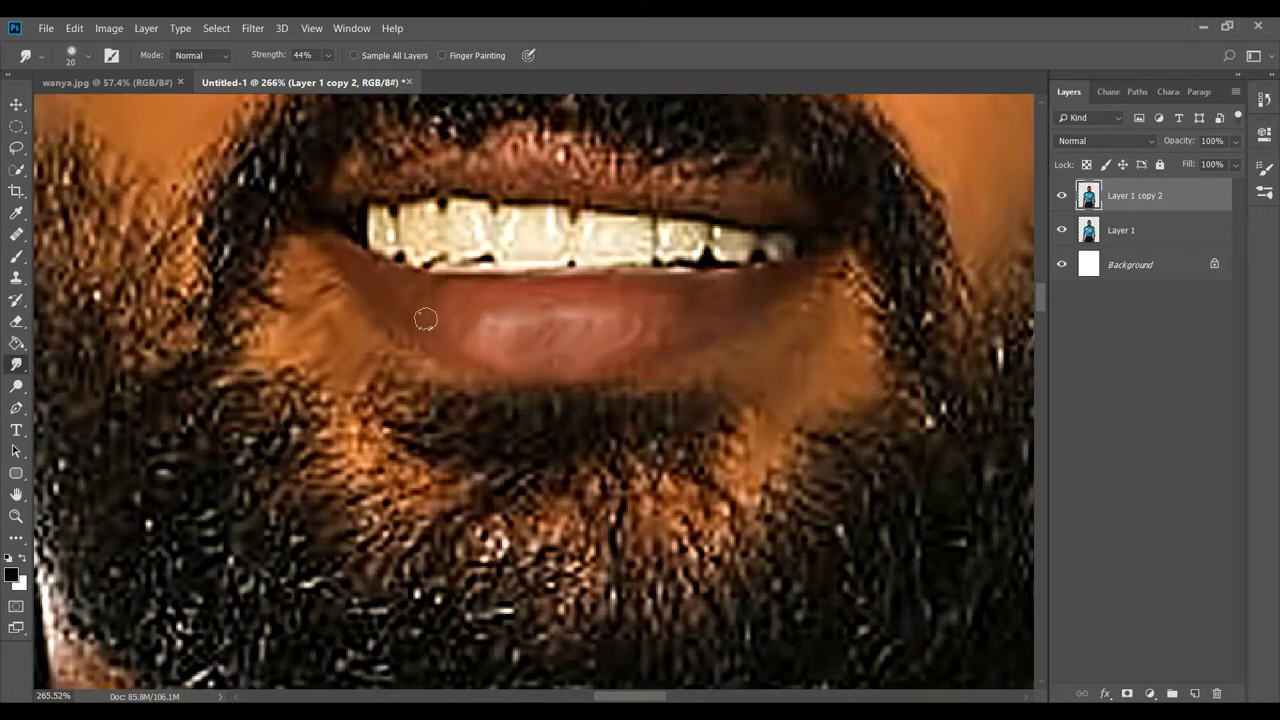
scroll(425, 319, up, 2)
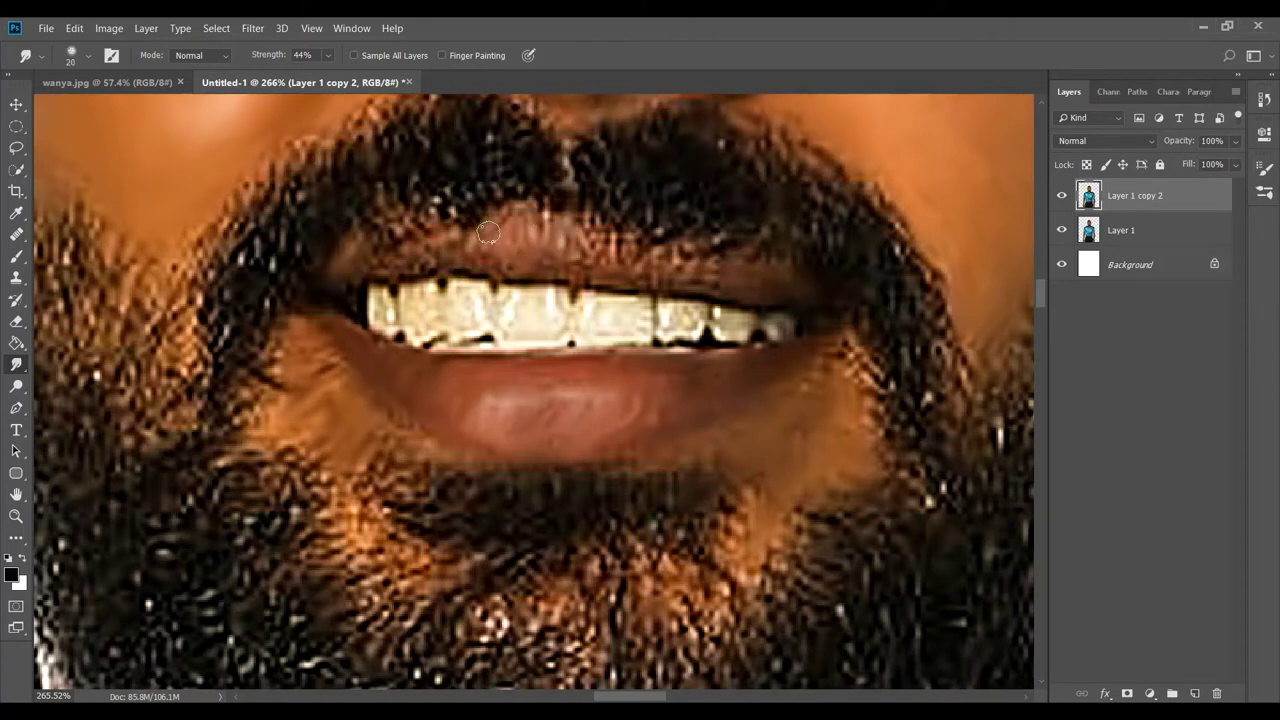
mouse_move(488, 233)
mouse_down()
mouse_move(704, 271)
mouse_move(552, 275)
mouse_up()
drag(502, 239, 334, 289)
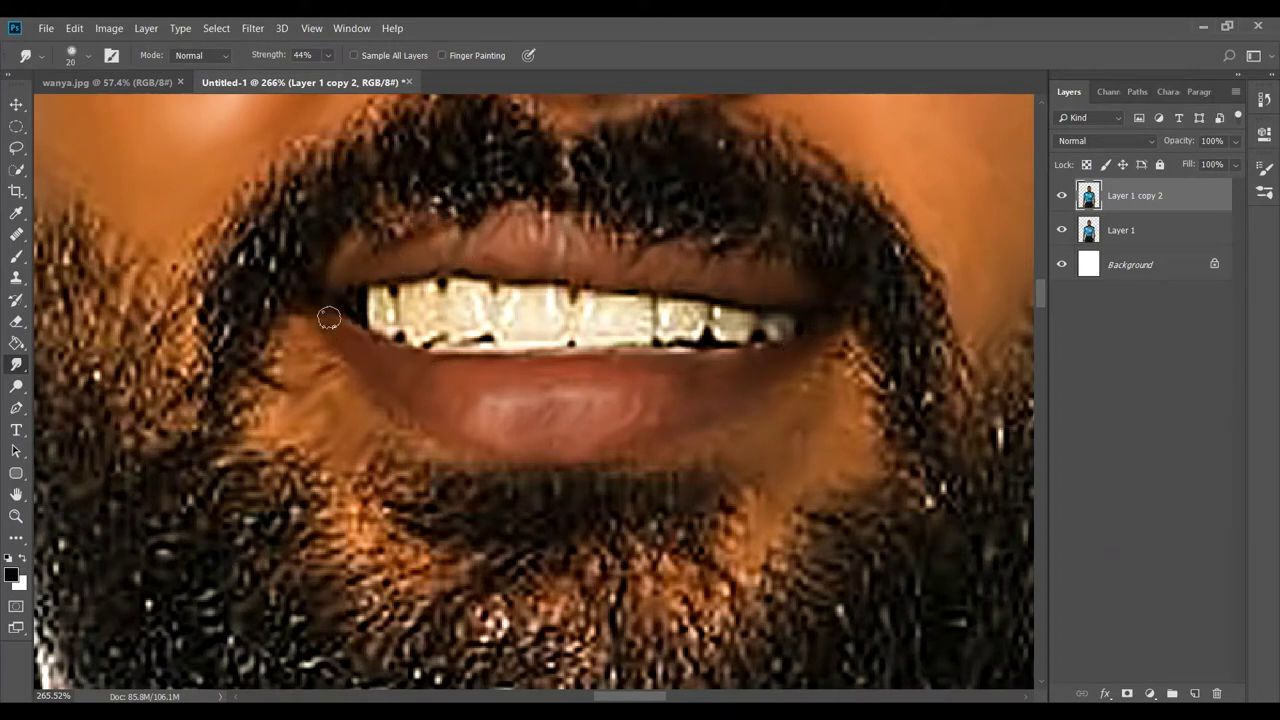
Smudge the bright highlights, streaks and outer rim of the first ear smooth
scroll(649, 186, down, 10)
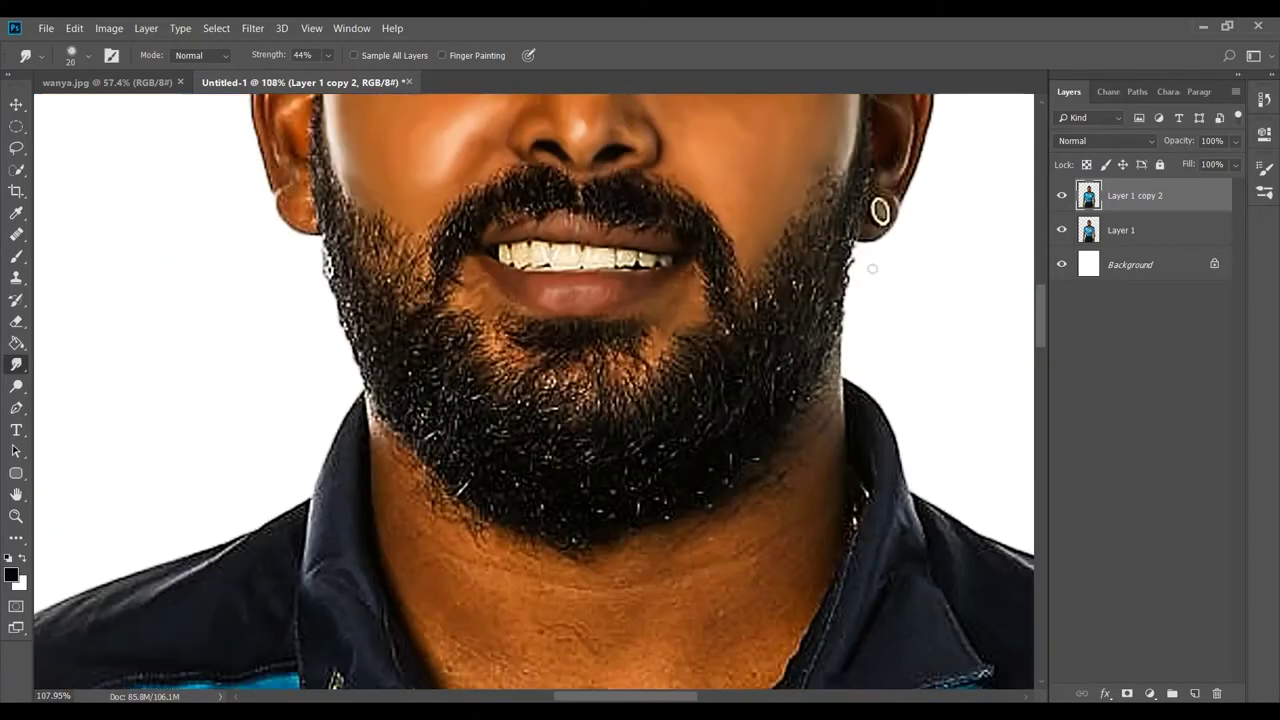
scroll(540, 190, up, 3)
scroll(386, 286, up, 3)
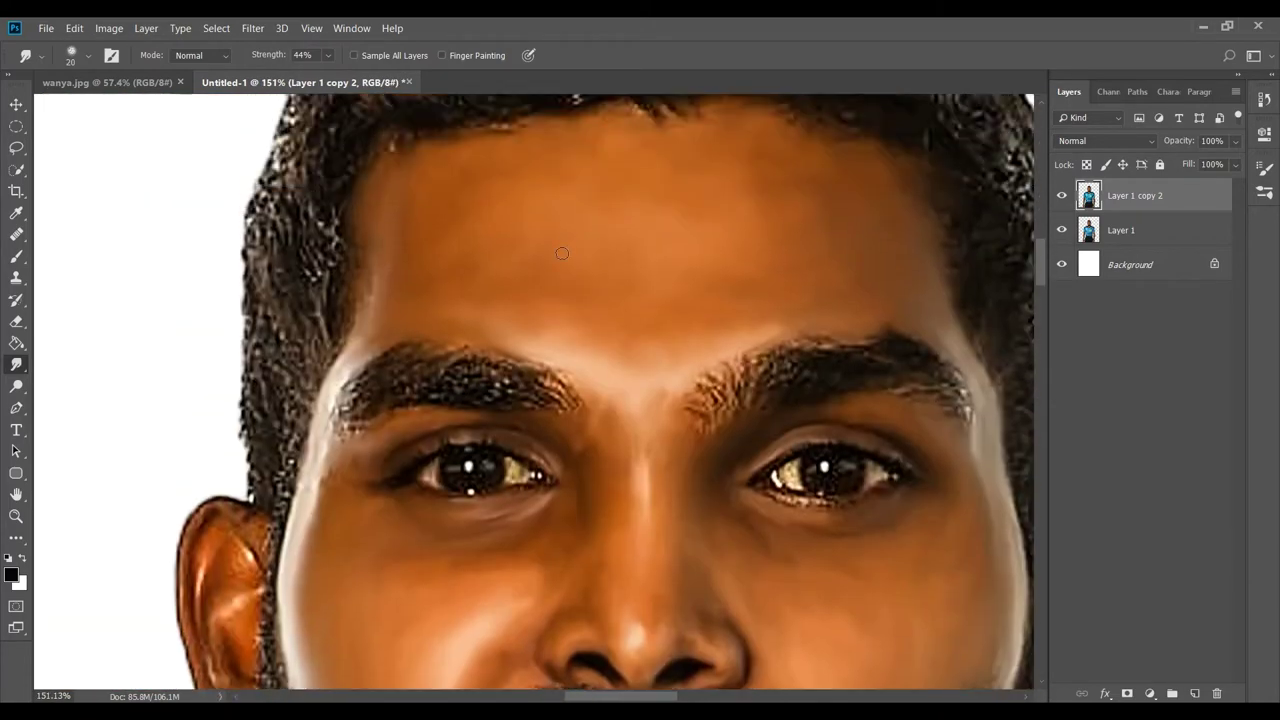
scroll(351, 409, up, 2)
scroll(441, 358, up, 2)
drag(477, 340, 480, 400)
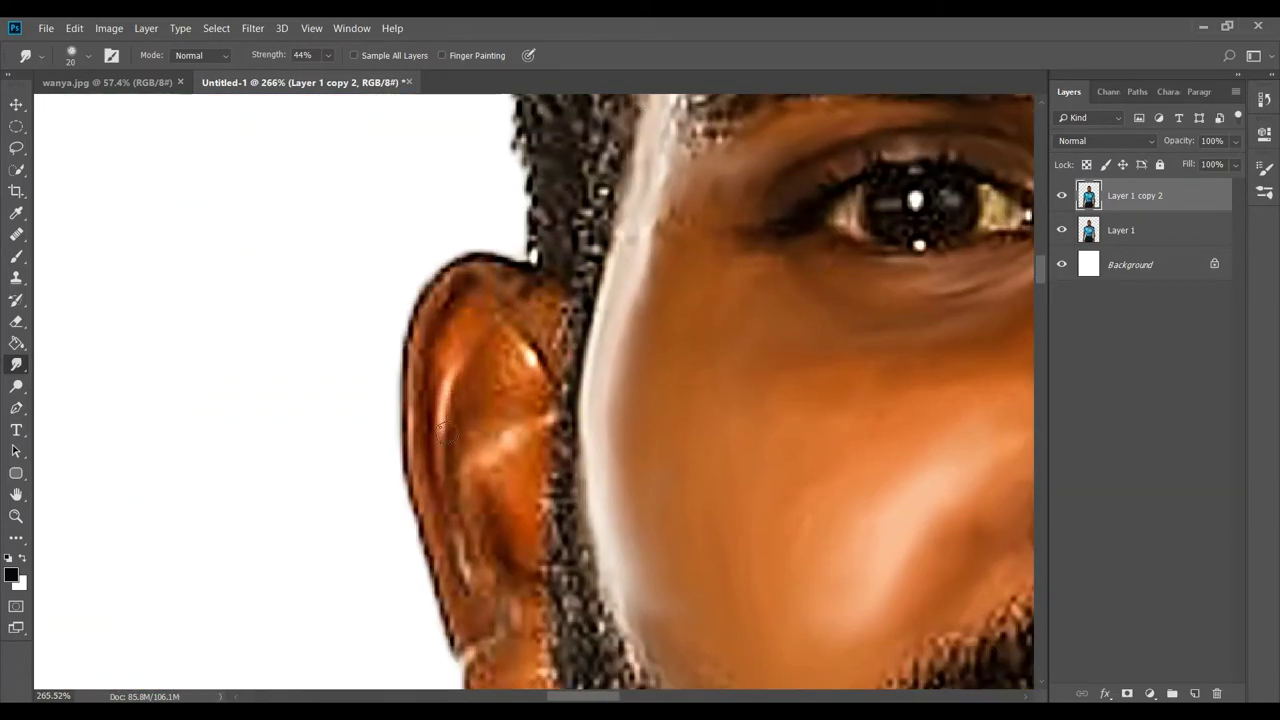
mouse_move(525, 340)
mouse_down()
mouse_move(488, 490)
mouse_move(515, 550)
mouse_up()
mouse_move(548, 348)
mouse_down()
mouse_move(515, 280)
mouse_move(457, 277)
mouse_move(428, 343)
mouse_move(503, 315)
mouse_move(540, 390)
mouse_up()
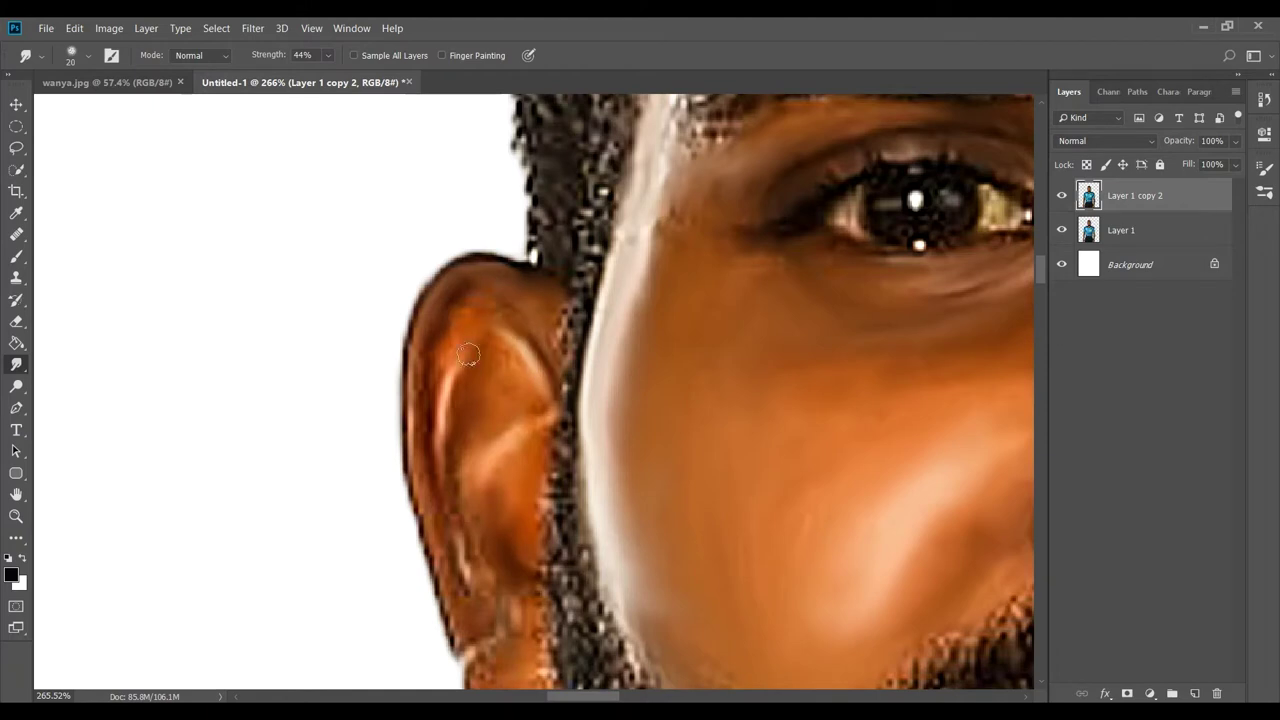
mouse_move(410, 435)
mouse_down()
mouse_move(429, 337)
mouse_move(425, 526)
mouse_up()
scroll(430, 530, down, 2)
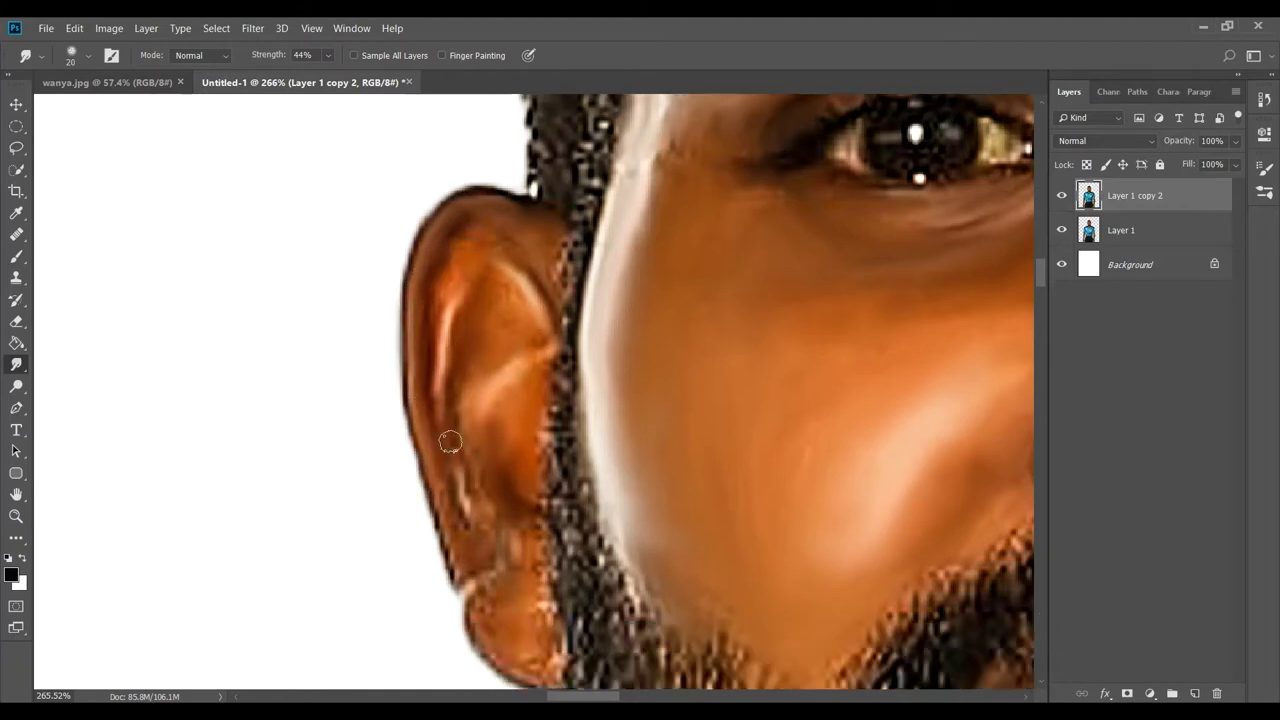
mouse_move(443, 443)
mouse_down()
mouse_move(470, 600)
mouse_move(507, 555)
mouse_move(469, 486)
mouse_move(540, 590)
mouse_move(500, 550)
mouse_move(500, 434)
mouse_move(458, 246)
mouse_up()
Soften the shading along the other ear's rim
scroll(540, 580, down, 3)
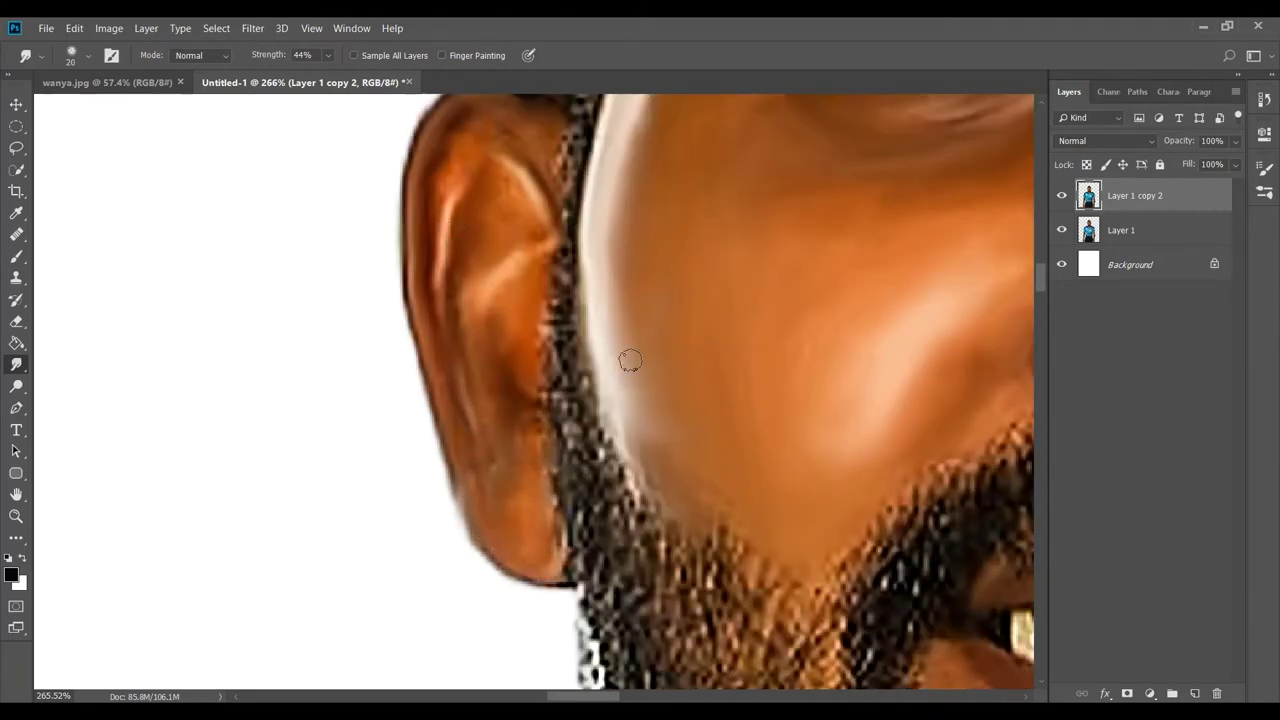
scroll(630, 360, down, 3)
scroll(630, 360, down, 2)
scroll(576, 249, up, 4)
scroll(576, 249, up, 1)
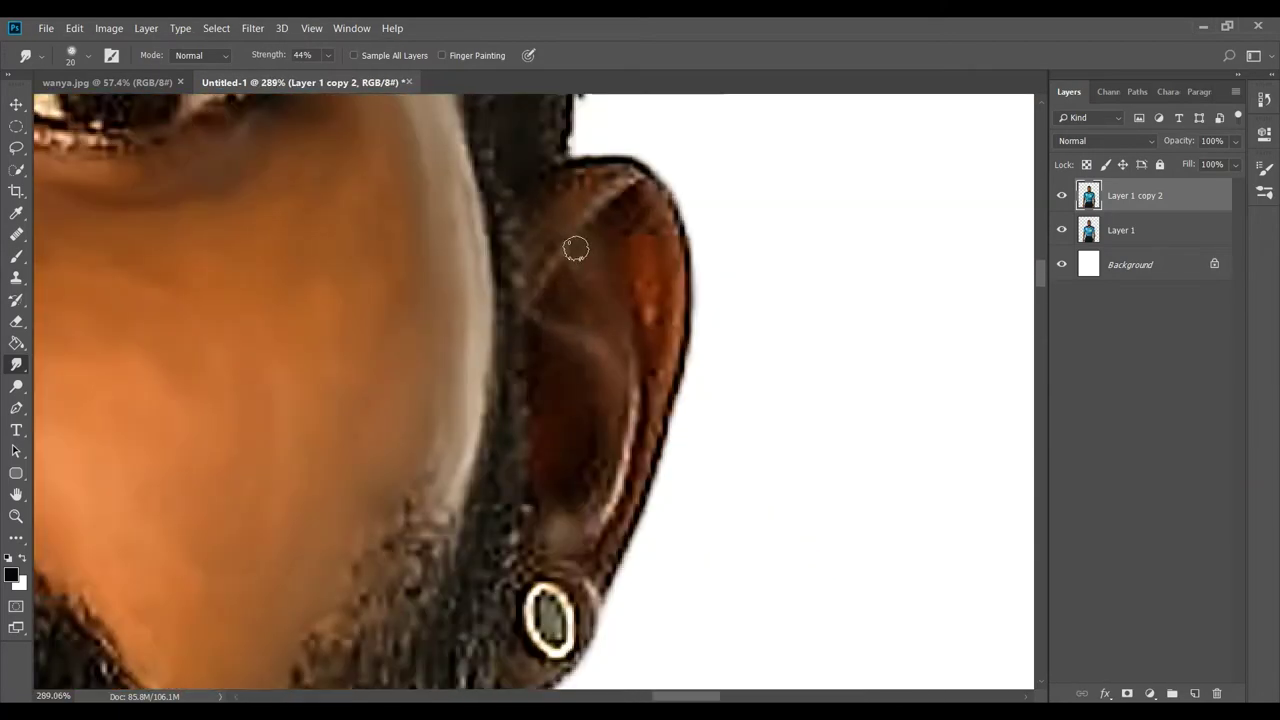
mouse_move(576, 249)
mouse_down()
mouse_move(563, 217)
mouse_move(611, 177)
mouse_move(663, 223)
mouse_move(645, 294)
mouse_move(626, 229)
mouse_move(649, 331)
mouse_move(671, 254)
mouse_move(663, 425)
mouse_move(618, 494)
mouse_move(629, 409)
mouse_move(603, 370)
mouse_move(626, 283)
mouse_move(585, 430)
mouse_up()
Tone down the earring's bright rim highlight
scroll(608, 297, down, 1)
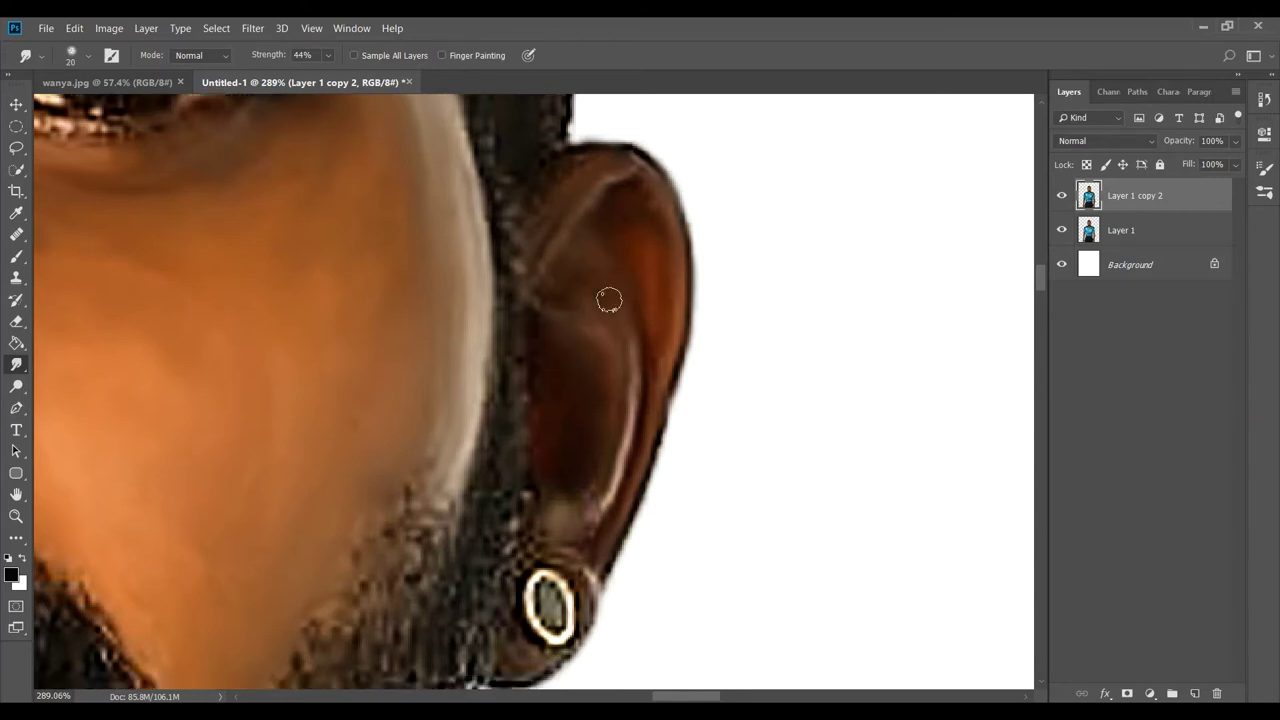
scroll(603, 380, down, 3)
scroll(578, 452, down, 3)
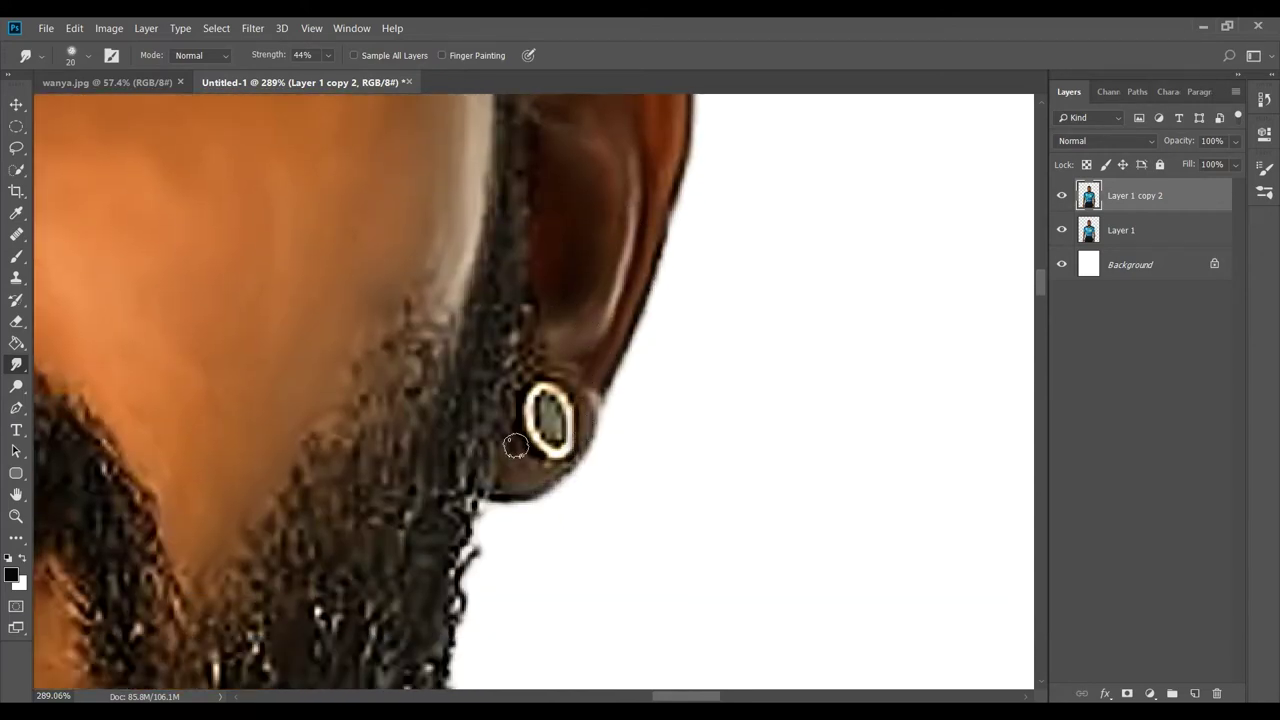
mouse_move(530, 423)
mouse_down()
mouse_move(570, 425)
mouse_move(540, 450)
mouse_move(536, 393)
mouse_move(560, 475)
mouse_up()
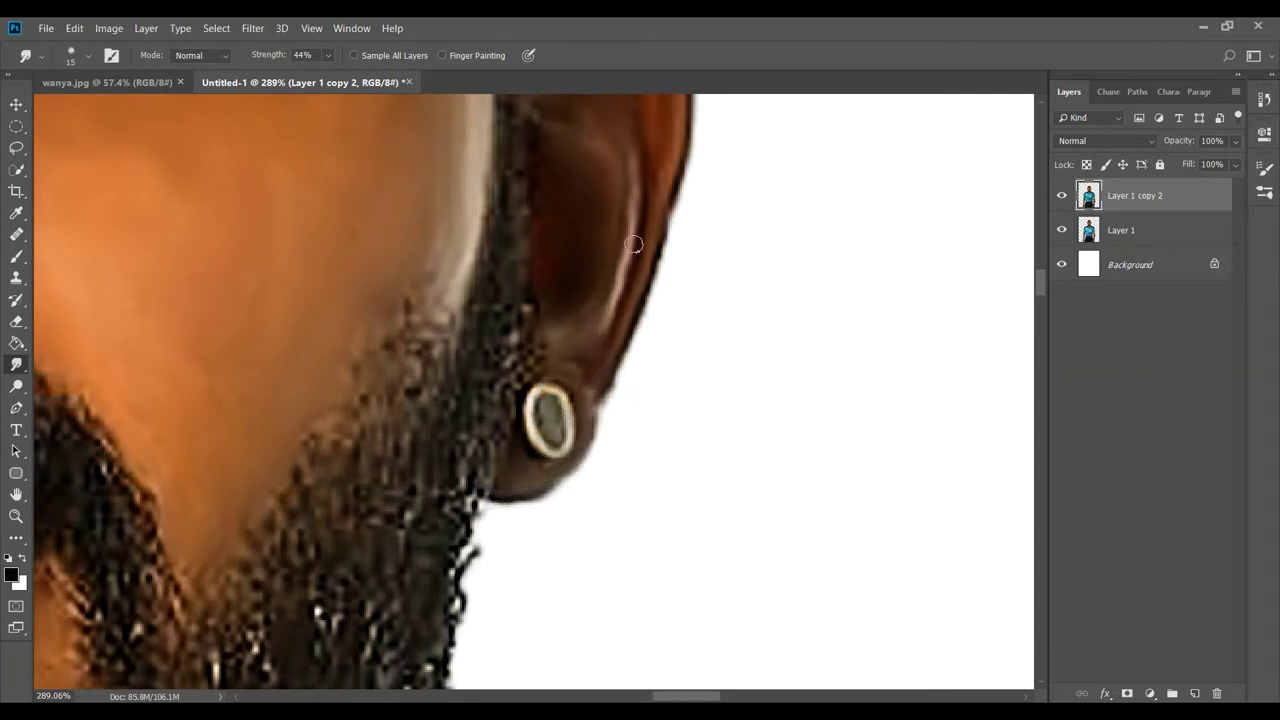
scroll(680, 250, up, 1)
scroll(630, 300, up, 1)
scroll(646, 183, up, 1)
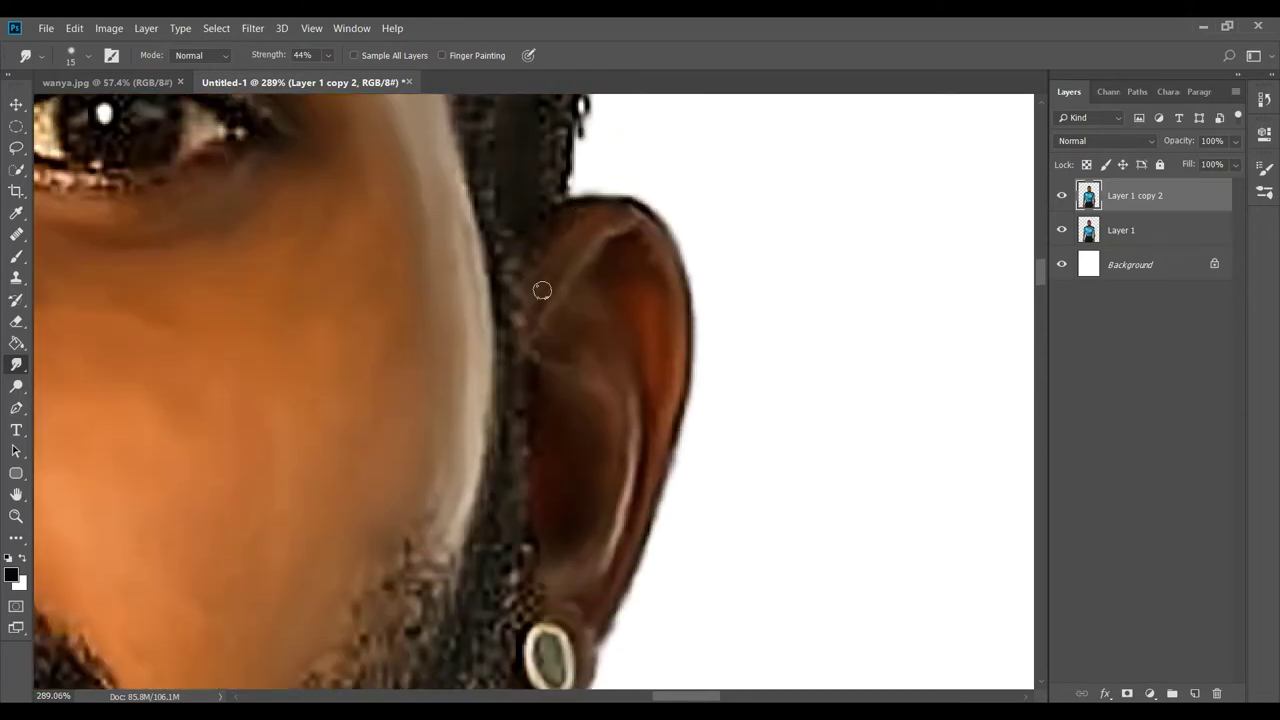
scroll(263, 180, down, 3)
scroll(300, 190, down, 3)
With a smaller brush, blend the eye white and iris edge, undoing a catchlight smear
scroll(375, 203, up, 8)
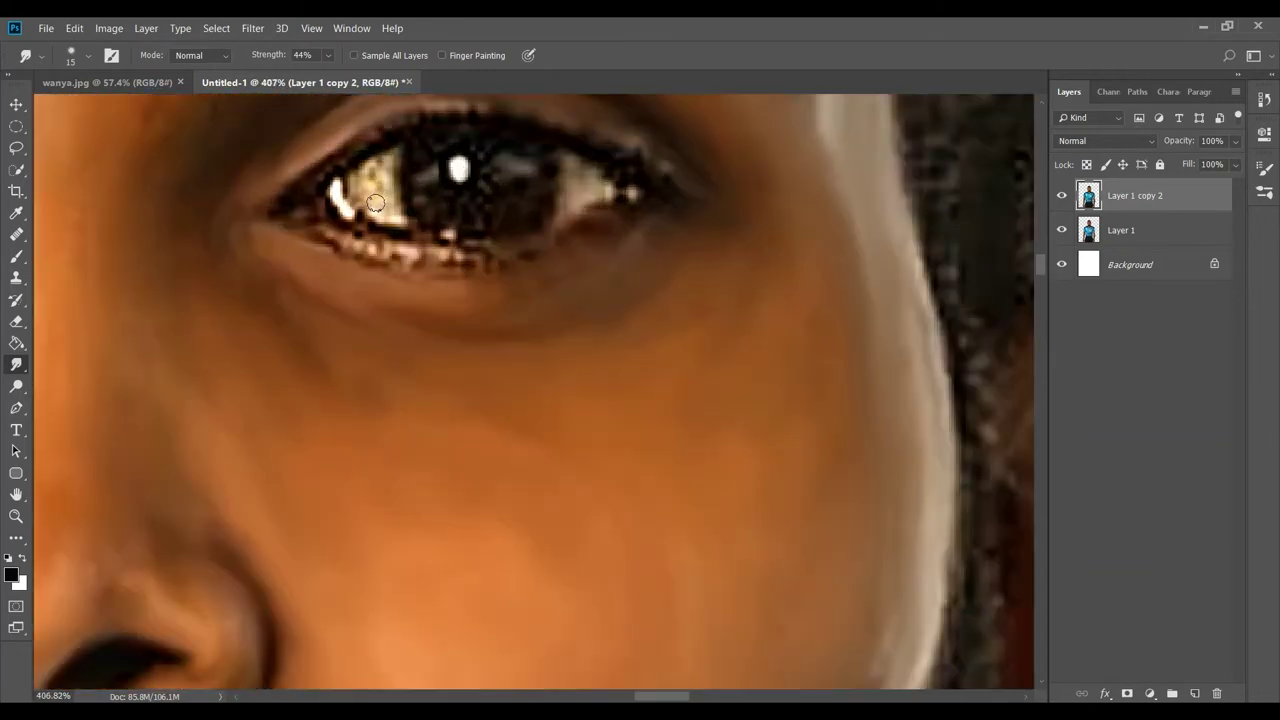
key(bracketleft)
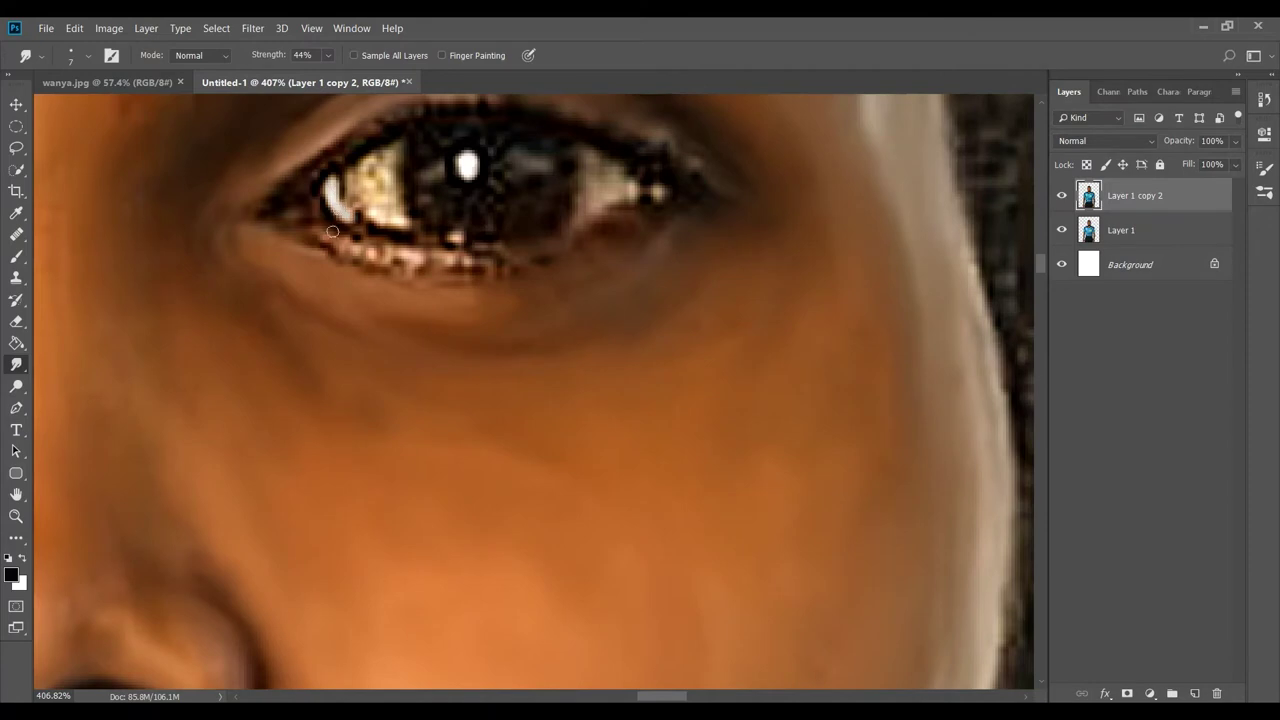
drag(332, 202, 373, 223)
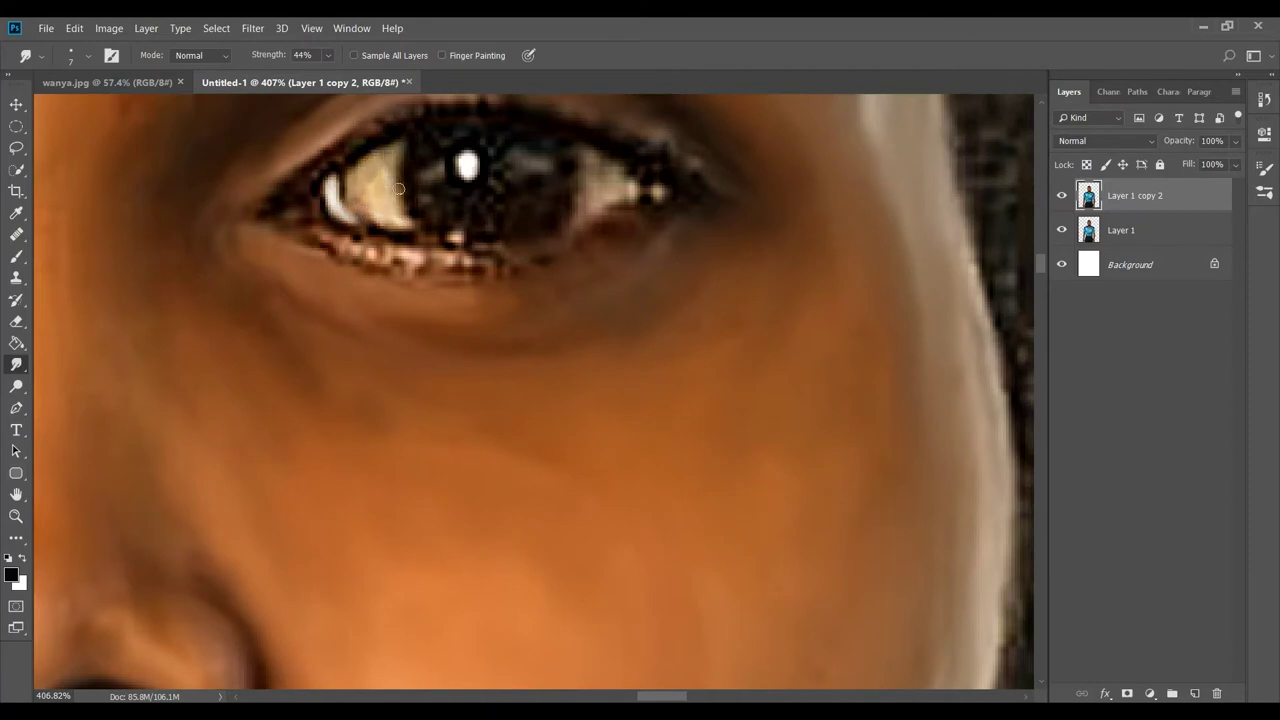
drag(398, 188, 416, 224)
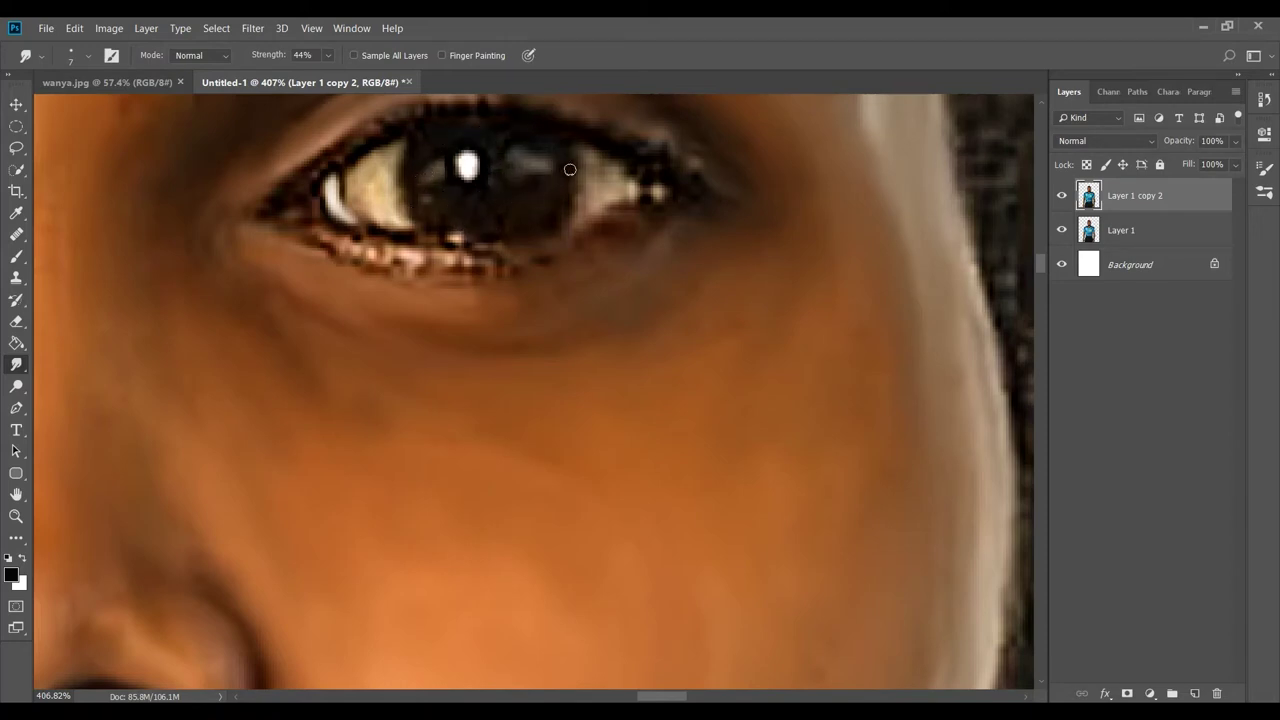
drag(467, 163, 466, 174)
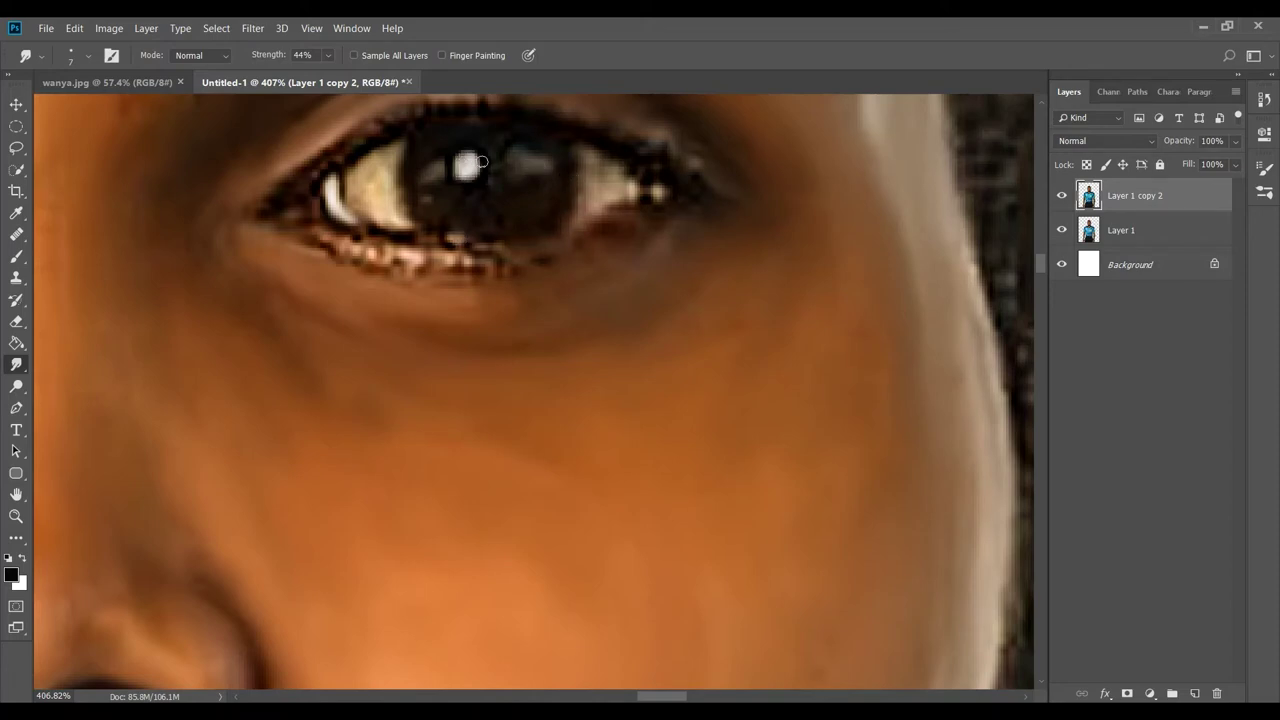
key(ctrl+z)
scroll(510, 180, up, 2)
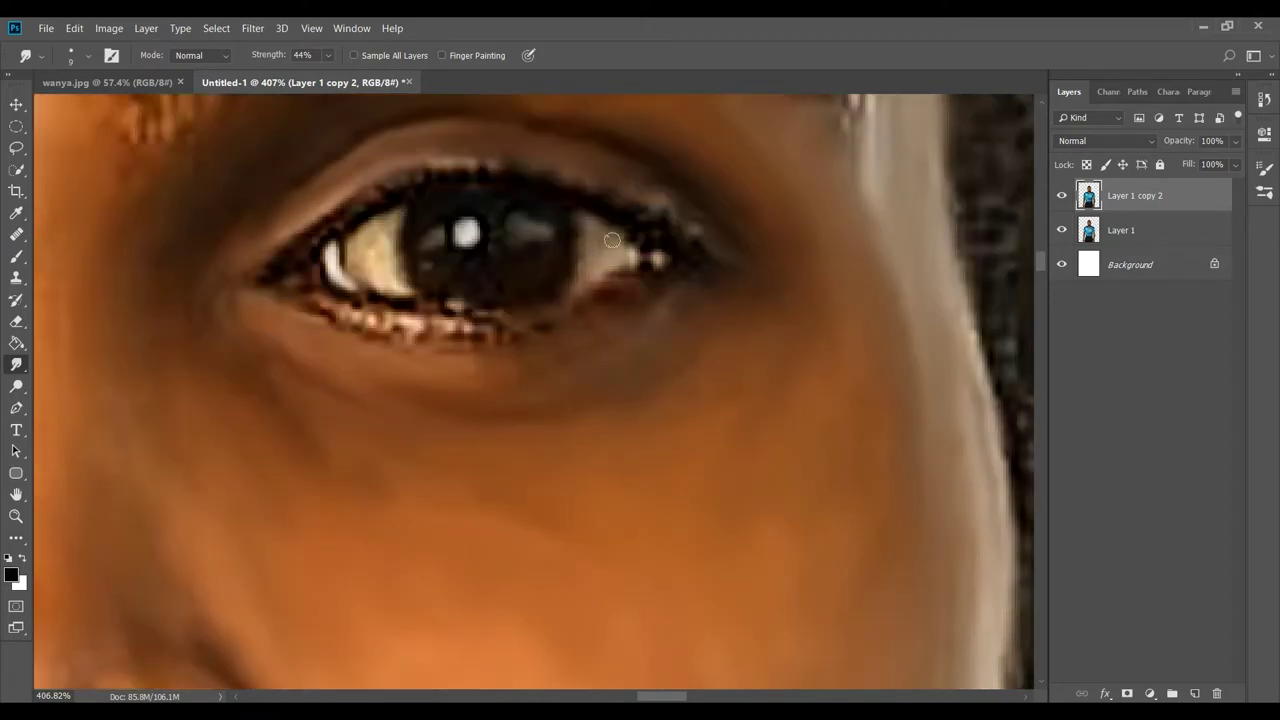
drag(612, 240, 596, 237)
Blend the lower lash speckles and the upper lash line toward the inner corner
mouse_move(435, 302)
mouse_down()
mouse_move(385, 325)
mouse_move(320, 312)
mouse_move(558, 330)
mouse_up()
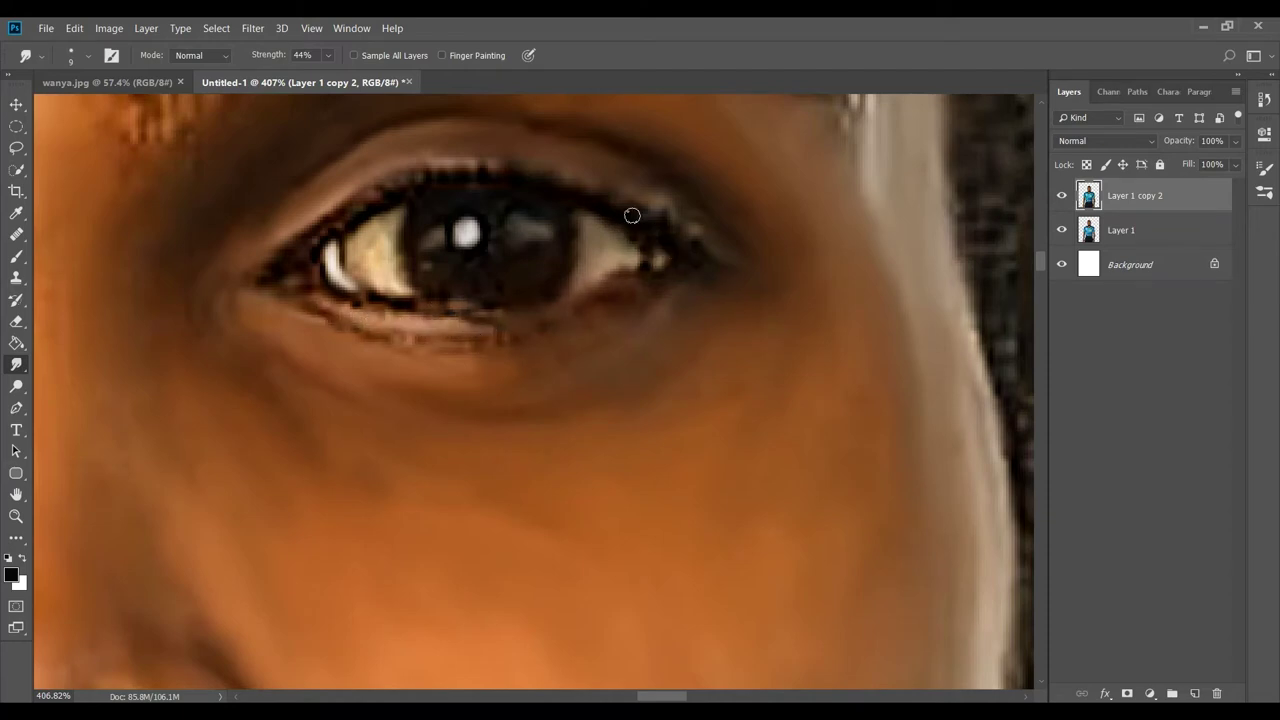
drag(568, 178, 454, 174)
drag(383, 196, 300, 257)
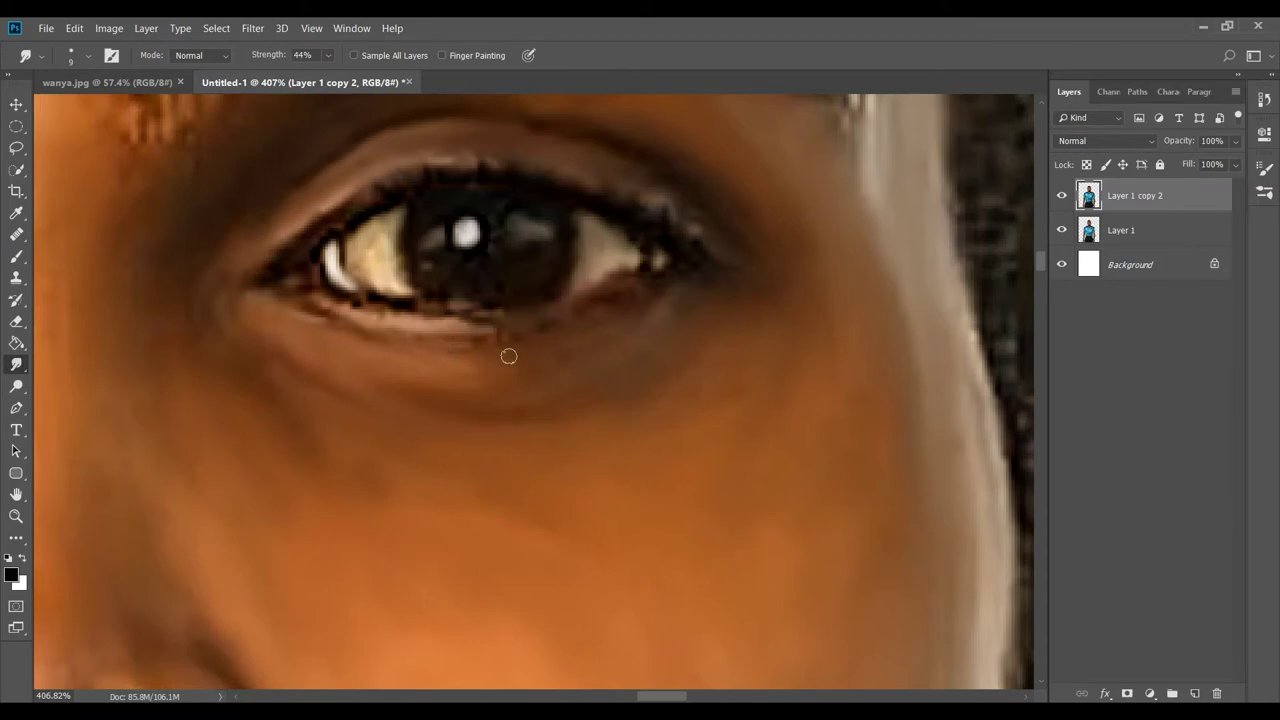
Soften the lash-area highlight, the iris catchlight and the pale eye-corner highlight
scroll(443, 369, down, 5)
scroll(286, 200, up, 5)
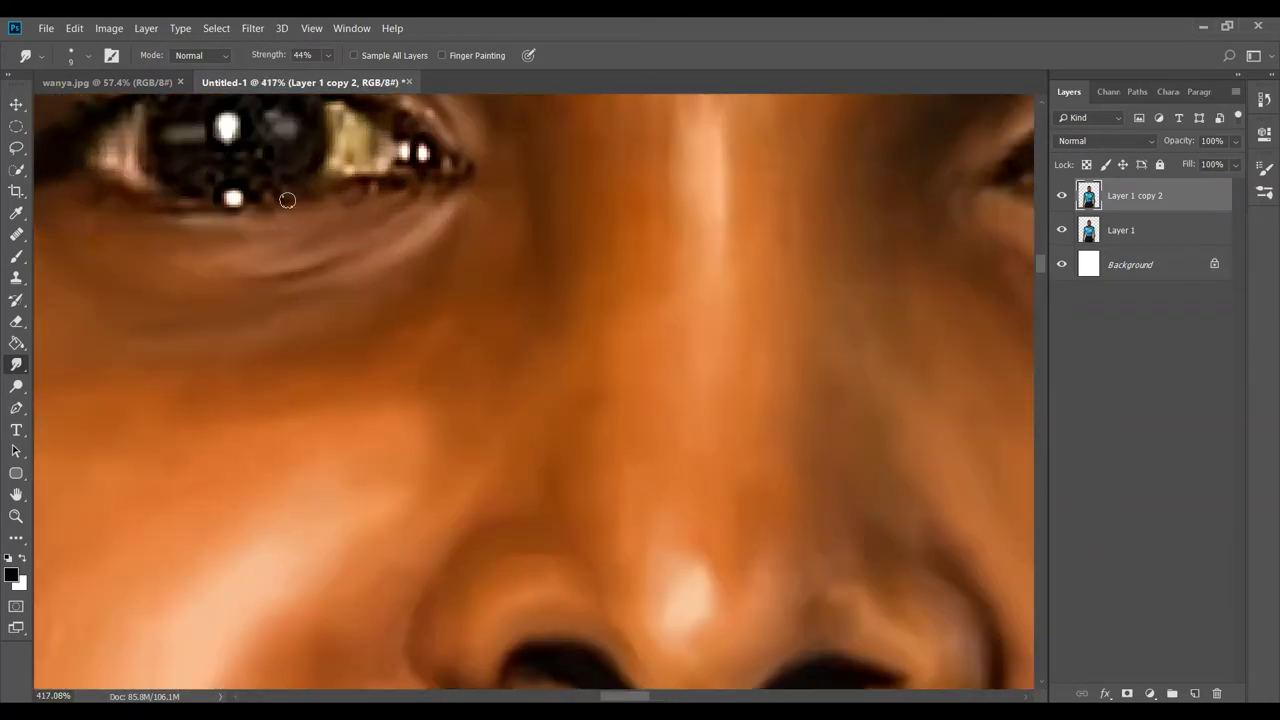
scroll(370, 237, up, 2)
scroll(370, 237, down, 1)
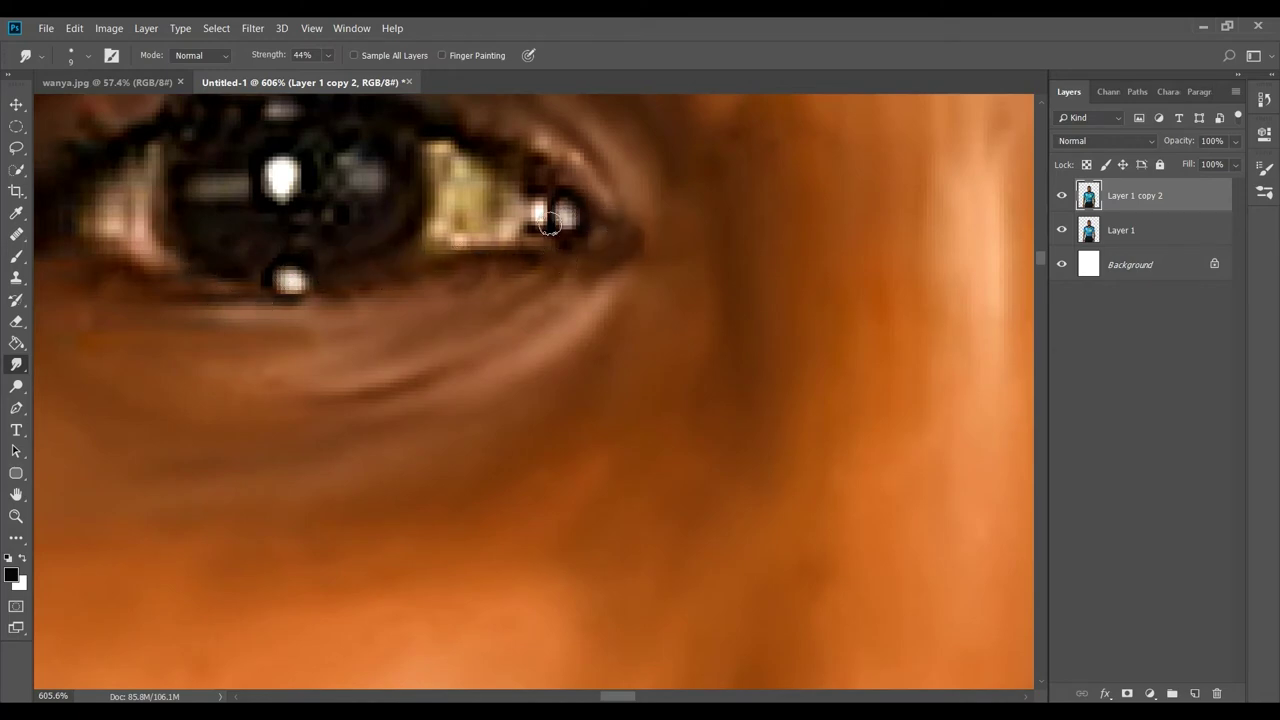
mouse_move(550, 228)
mouse_down()
mouse_move(497, 159)
mouse_move(440, 200)
mouse_move(540, 215)
mouse_move(407, 243)
mouse_up()
scroll(415, 215, up, 2)
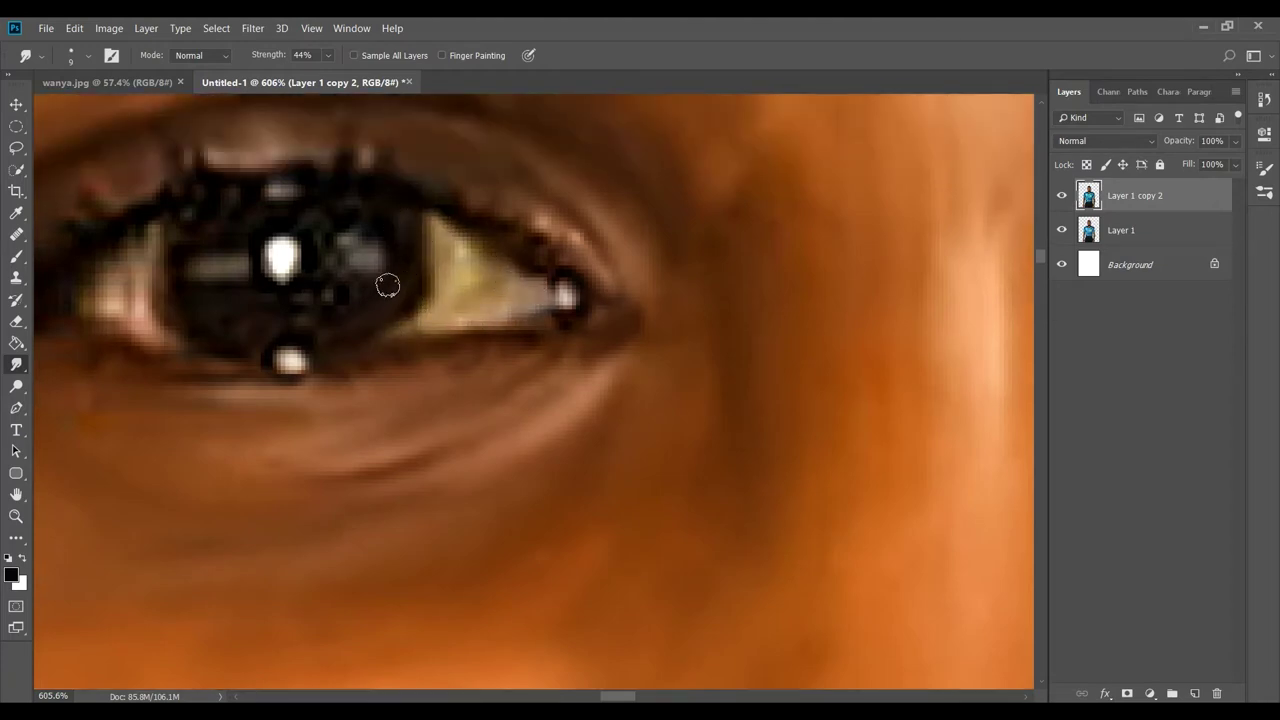
mouse_move(351, 298)
mouse_down()
mouse_move(314, 263)
mouse_move(234, 254)
mouse_move(179, 299)
mouse_up()
scroll(166, 280, up, 1)
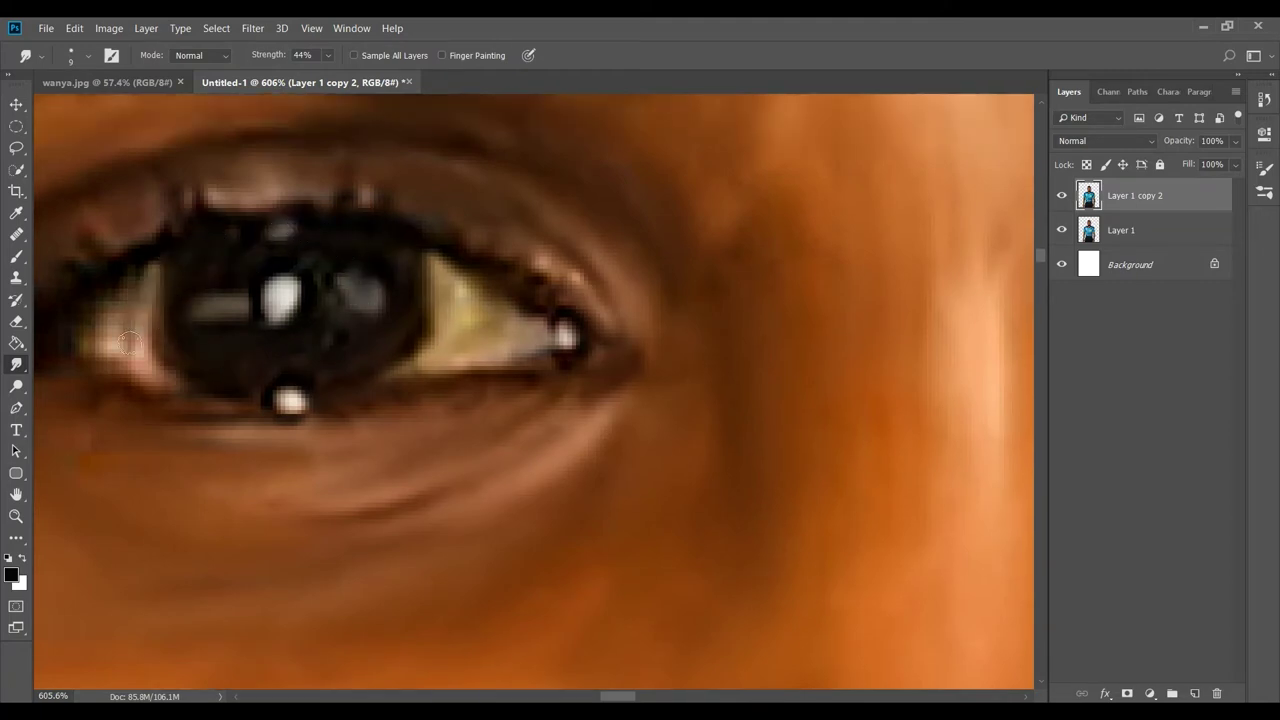
scroll(153, 323, left, 2)
mouse_move(153, 323)
mouse_down()
mouse_move(166, 334)
mouse_move(157, 346)
mouse_up()
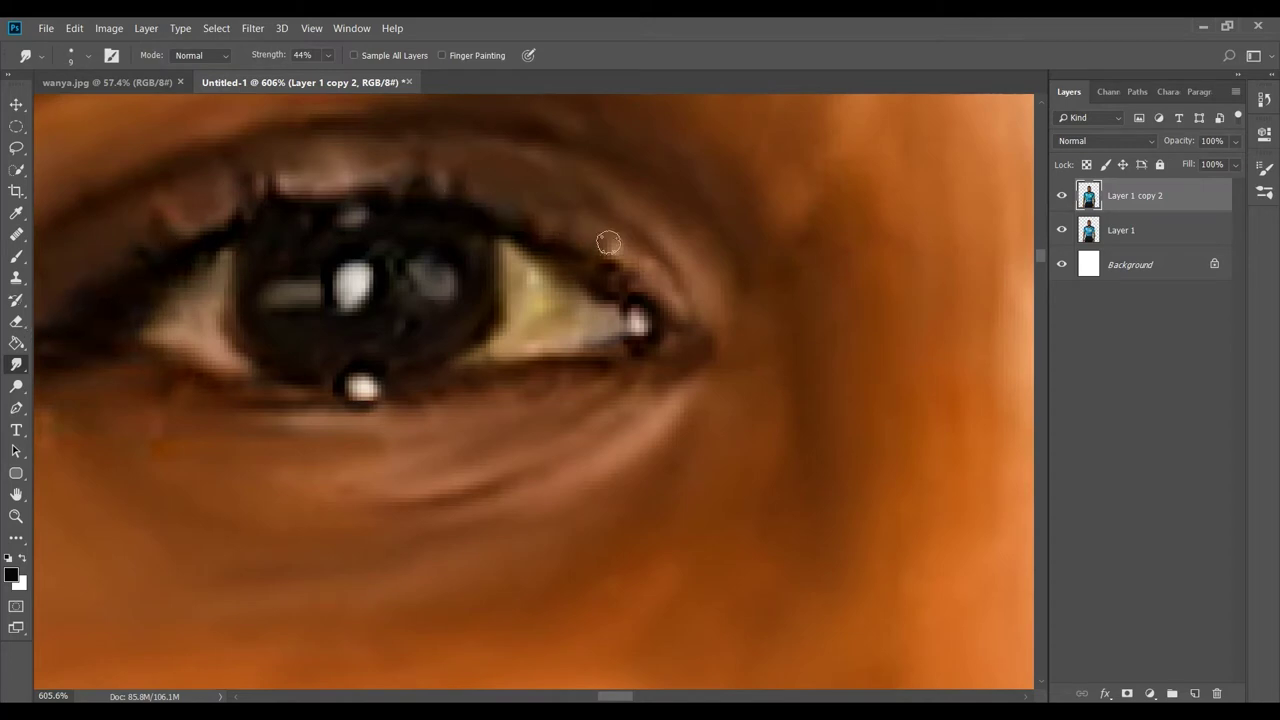
scroll(550, 376, down, 5)
Enlarge the Smudge brush to 45 and smooth the shadowed jawline and grainy neck
scroll(550, 376, down, 3)
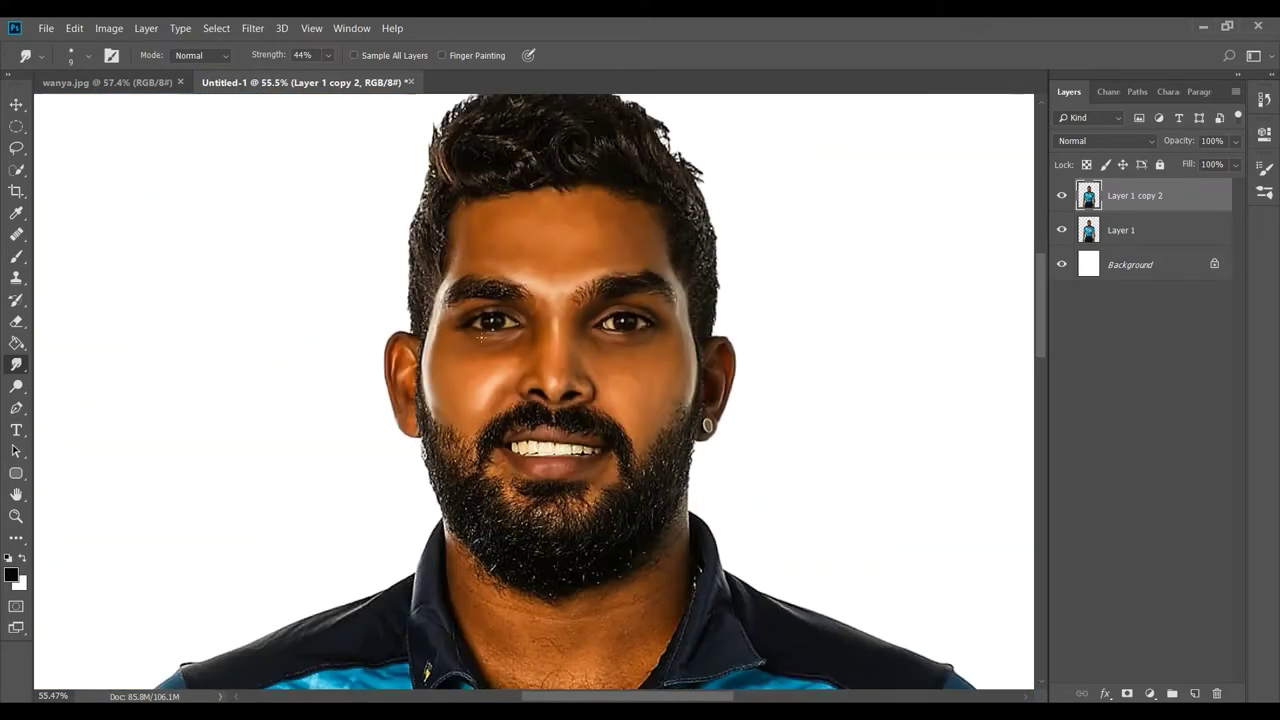
scroll(438, 296, up, 5)
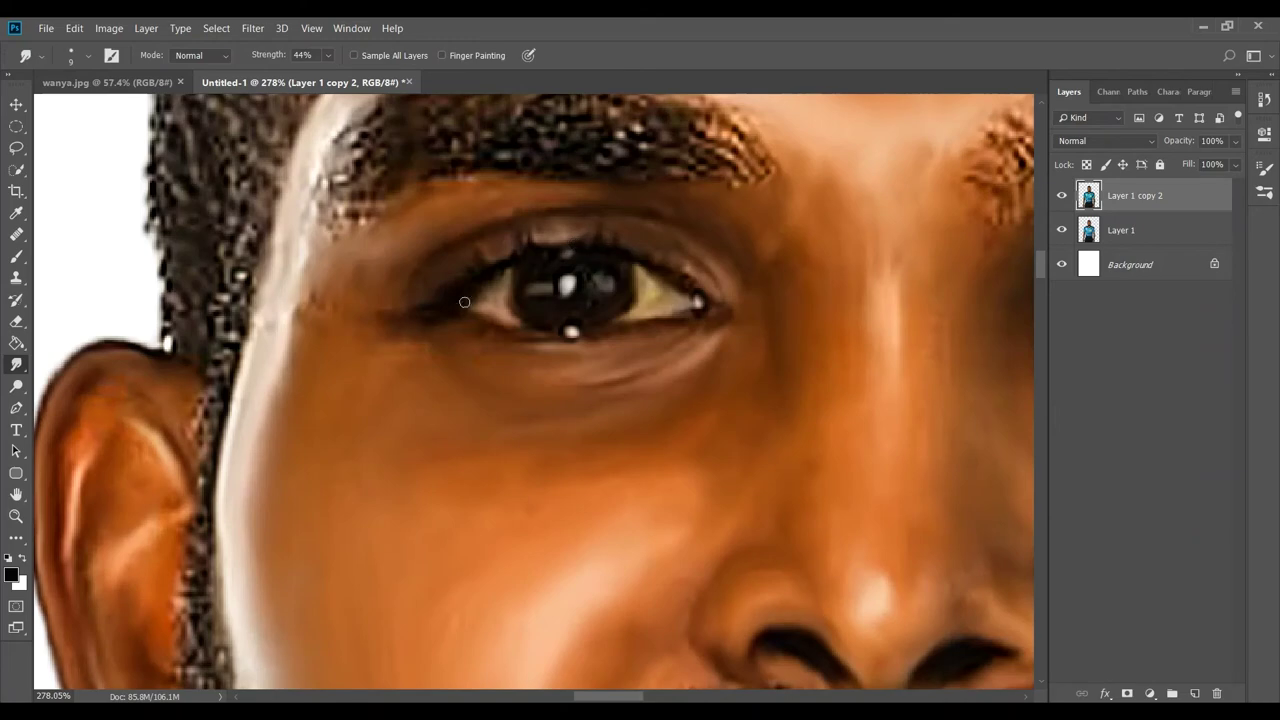
scroll(464, 302, down, 4)
scroll(464, 302, down, 3)
scroll(464, 302, down, 3)
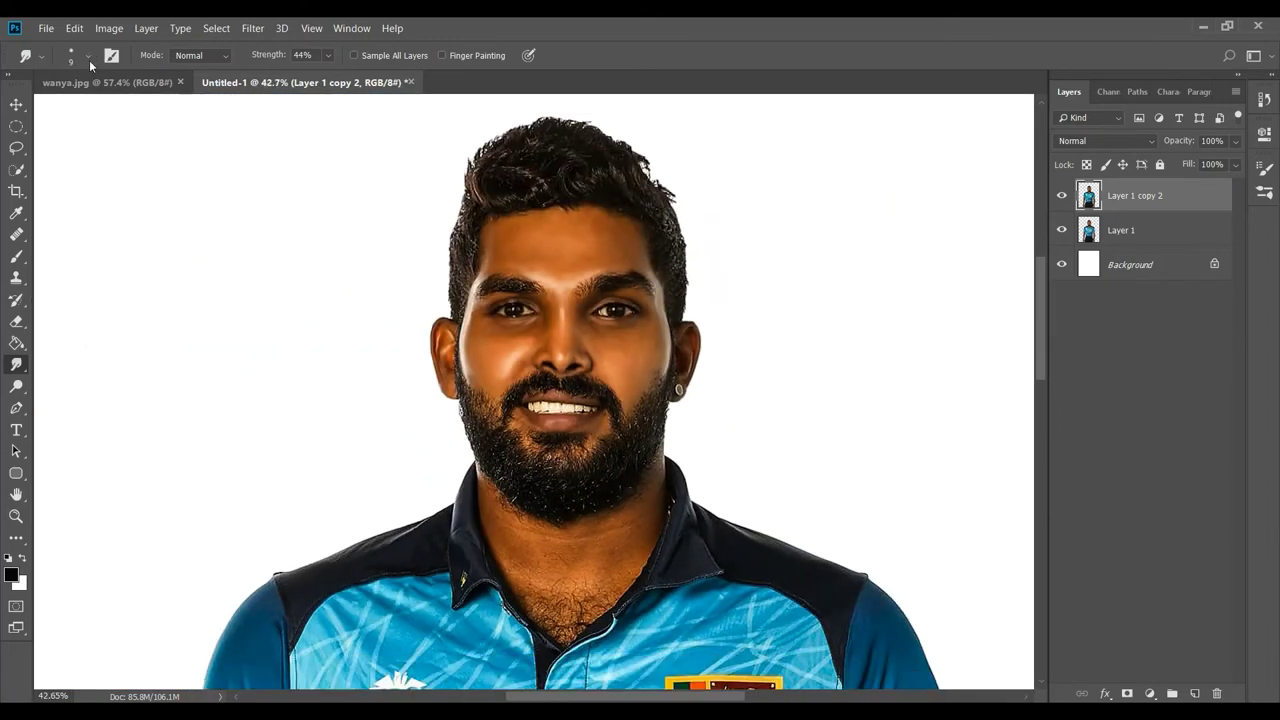
scroll(605, 522, up, 5)
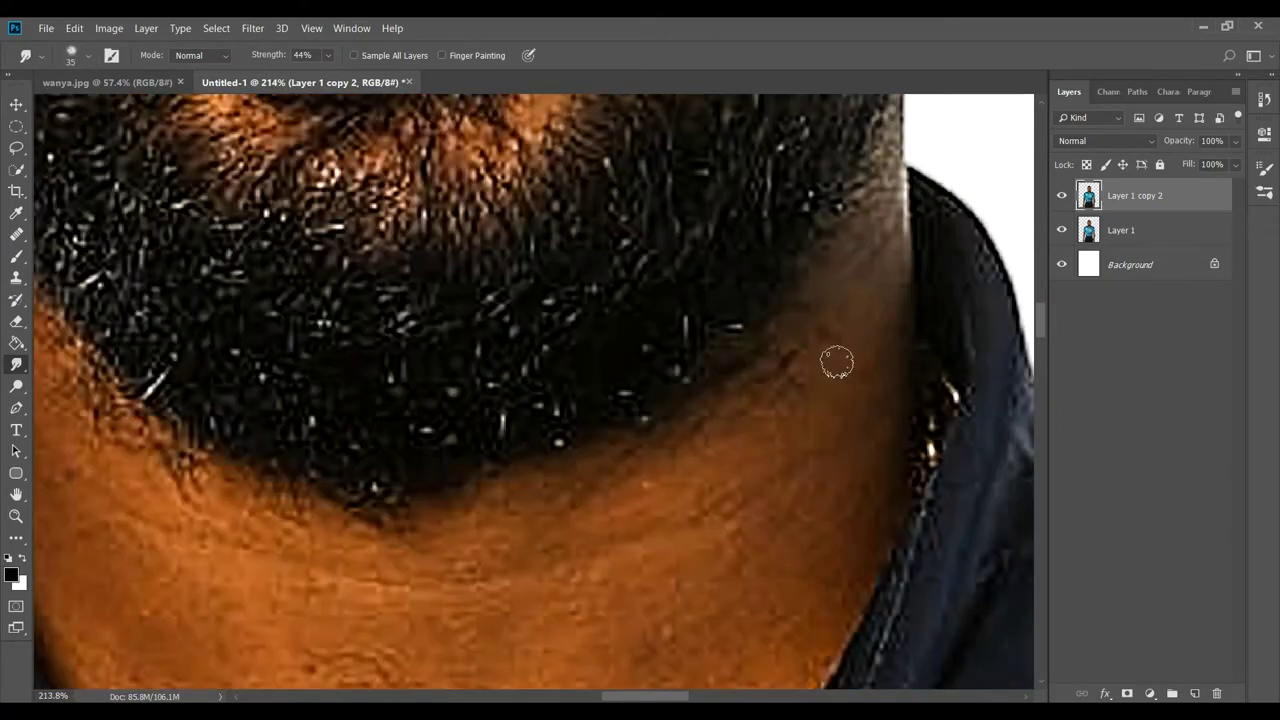
key(bracketright)
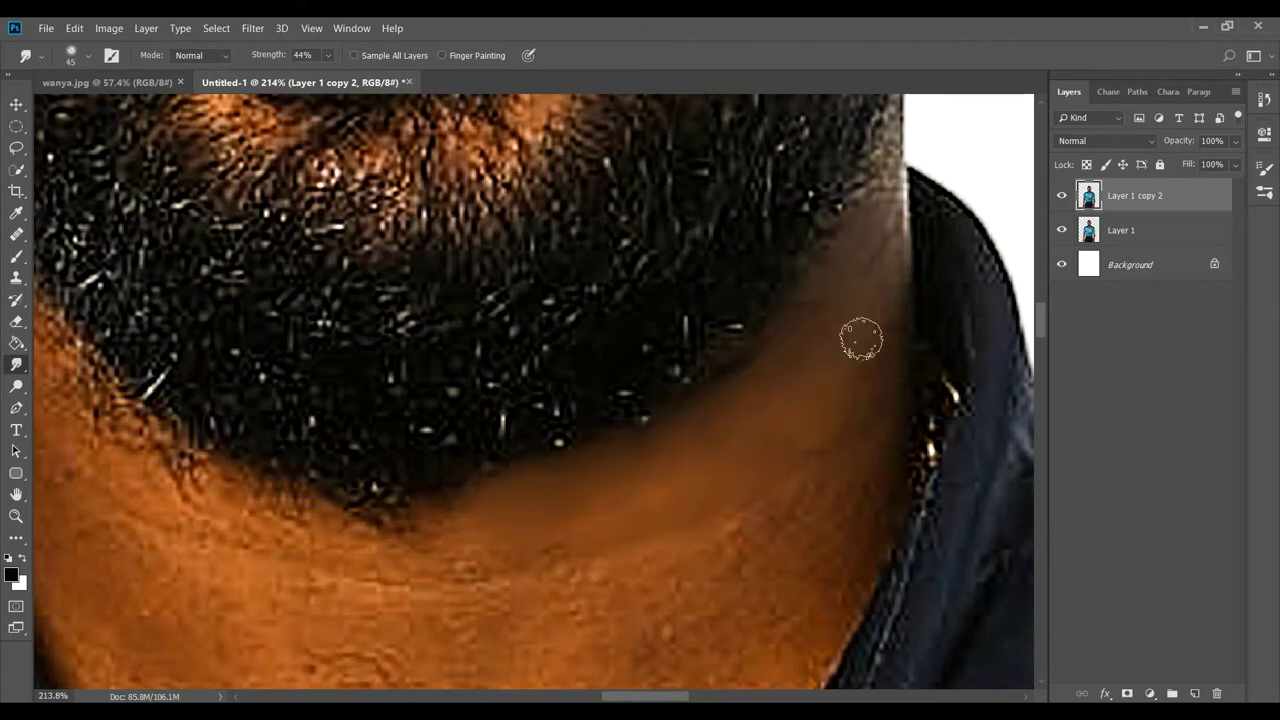
drag(702, 555, 780, 388)
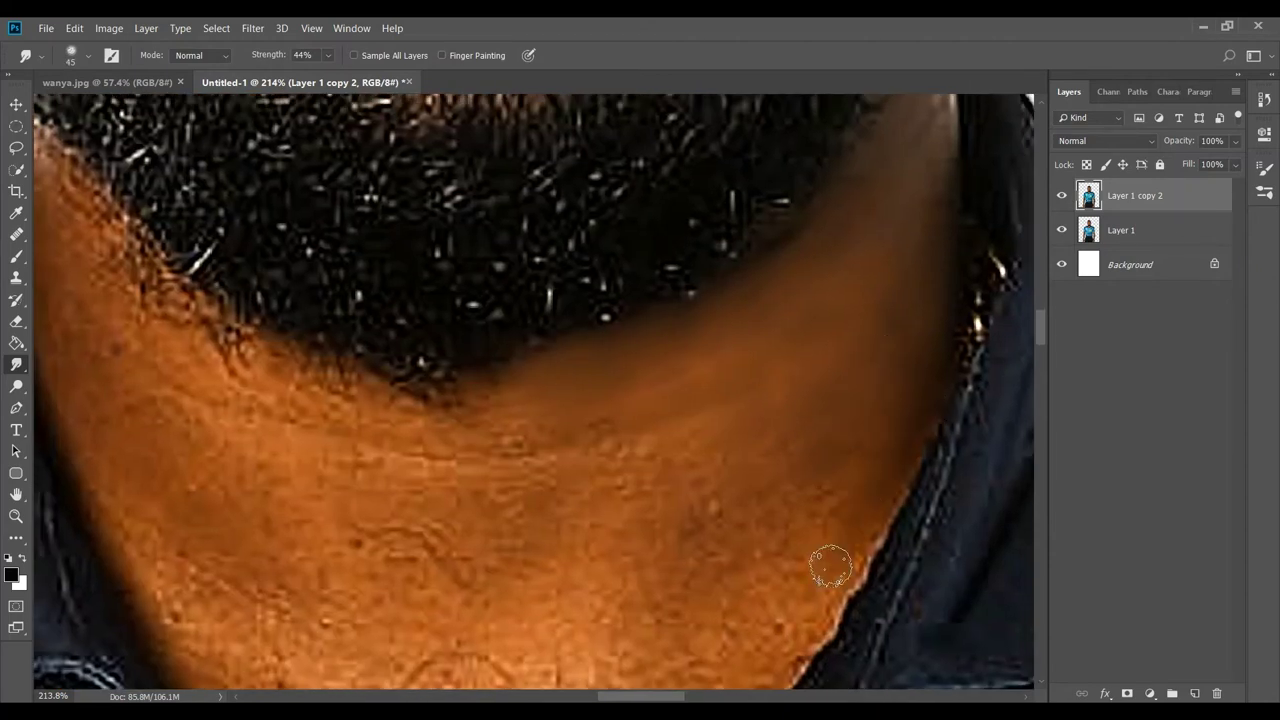
scroll(790, 455, down, 2)
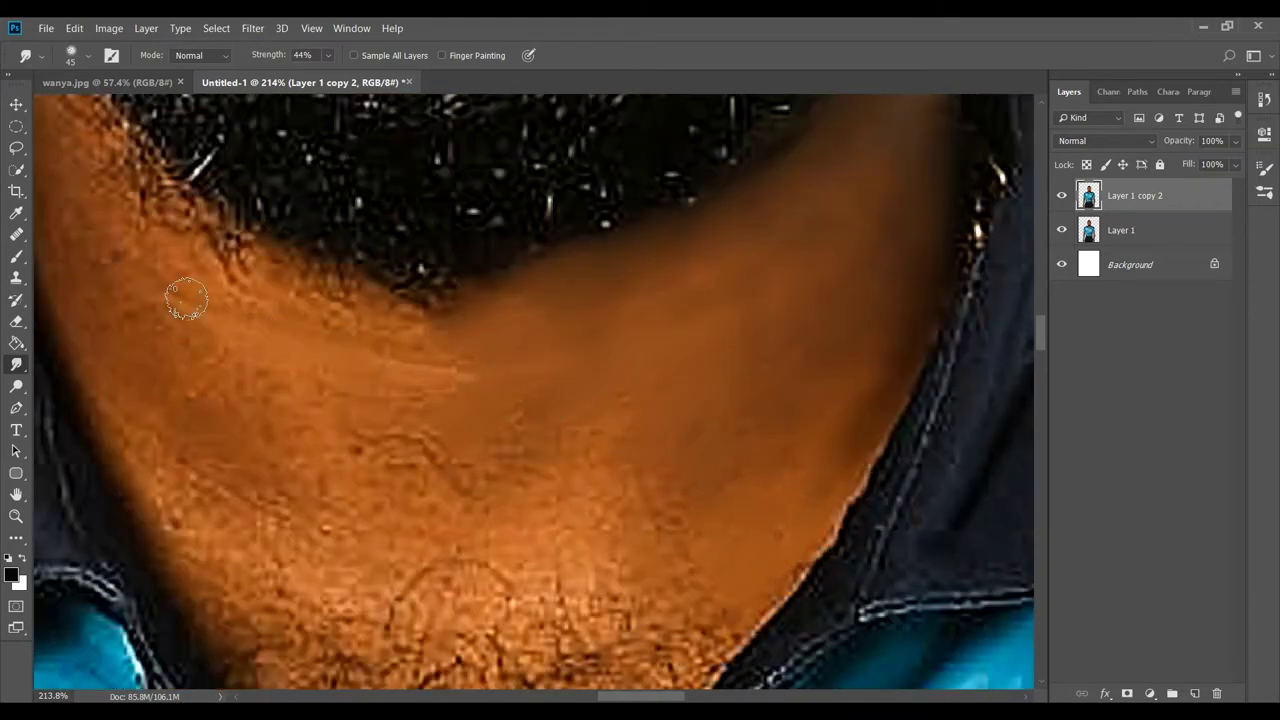
drag(186, 294, 500, 362)
mouse_move(540, 415)
mouse_down()
mouse_move(683, 490)
mouse_move(480, 590)
mouse_move(423, 554)
mouse_move(416, 462)
mouse_up()
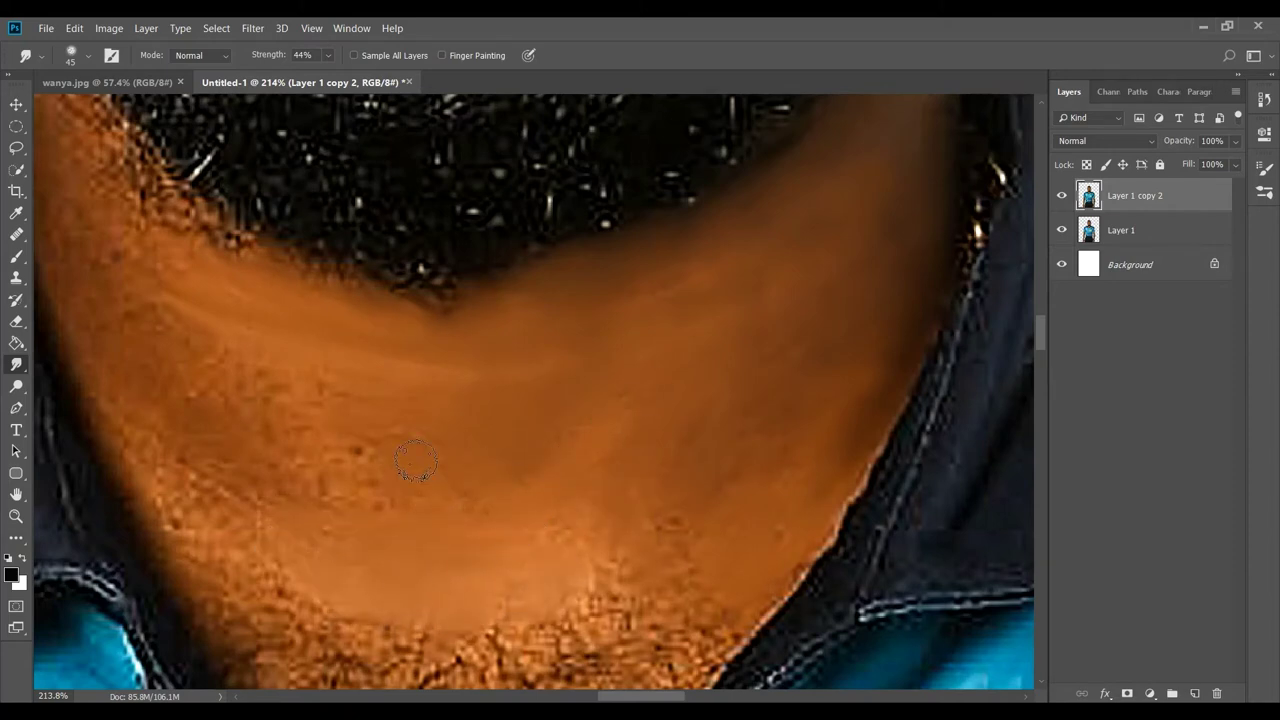
drag(562, 552, 625, 407)
Smooth the lower-left and left-side neck skin
scroll(633, 555, down, 1)
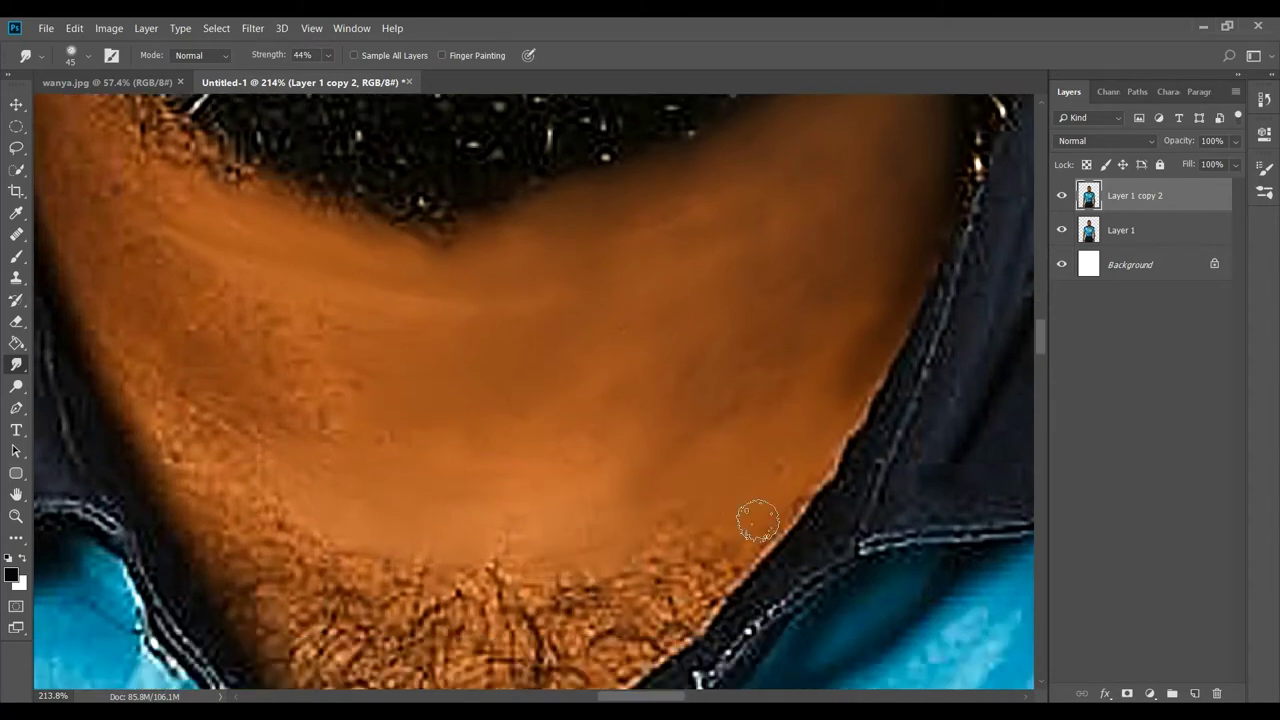
drag(751, 520, 600, 575)
mouse_move(250, 535)
mouse_down()
mouse_move(266, 594)
mouse_move(209, 428)
mouse_up()
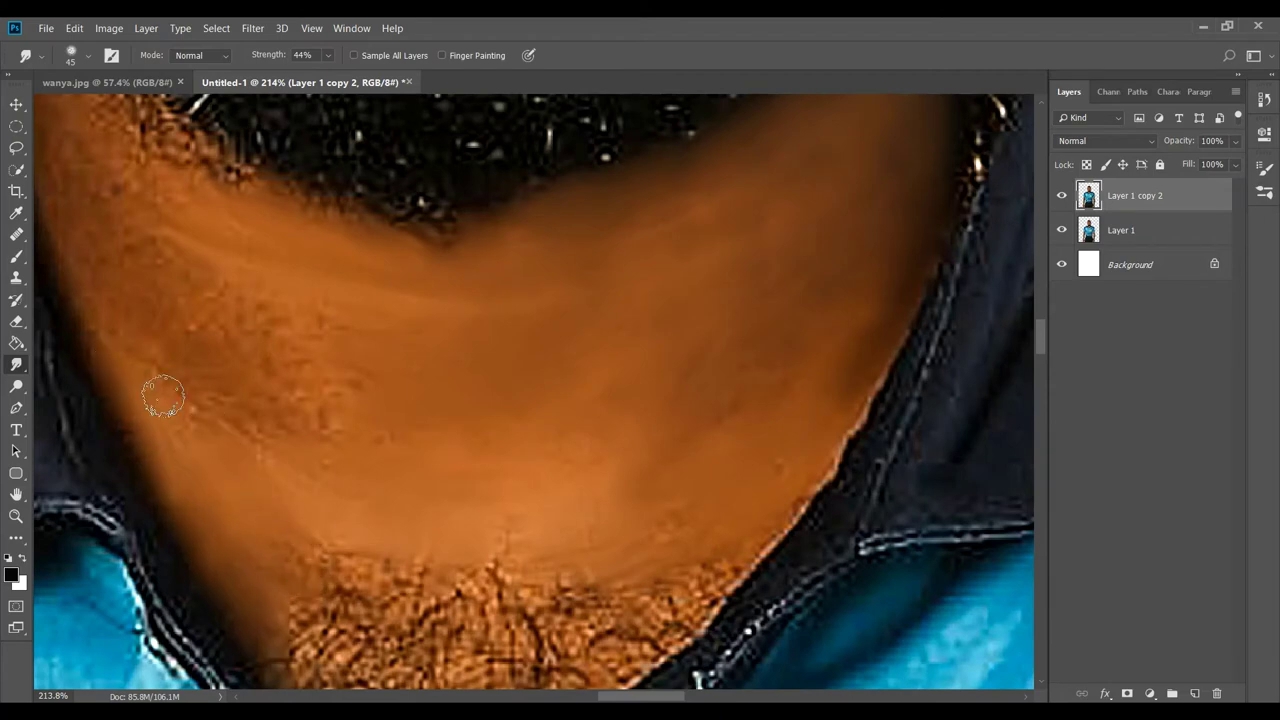
mouse_move(234, 332)
mouse_down()
mouse_move(444, 497)
mouse_move(320, 526)
mouse_move(423, 463)
mouse_up()
drag(260, 200, 256, 320)
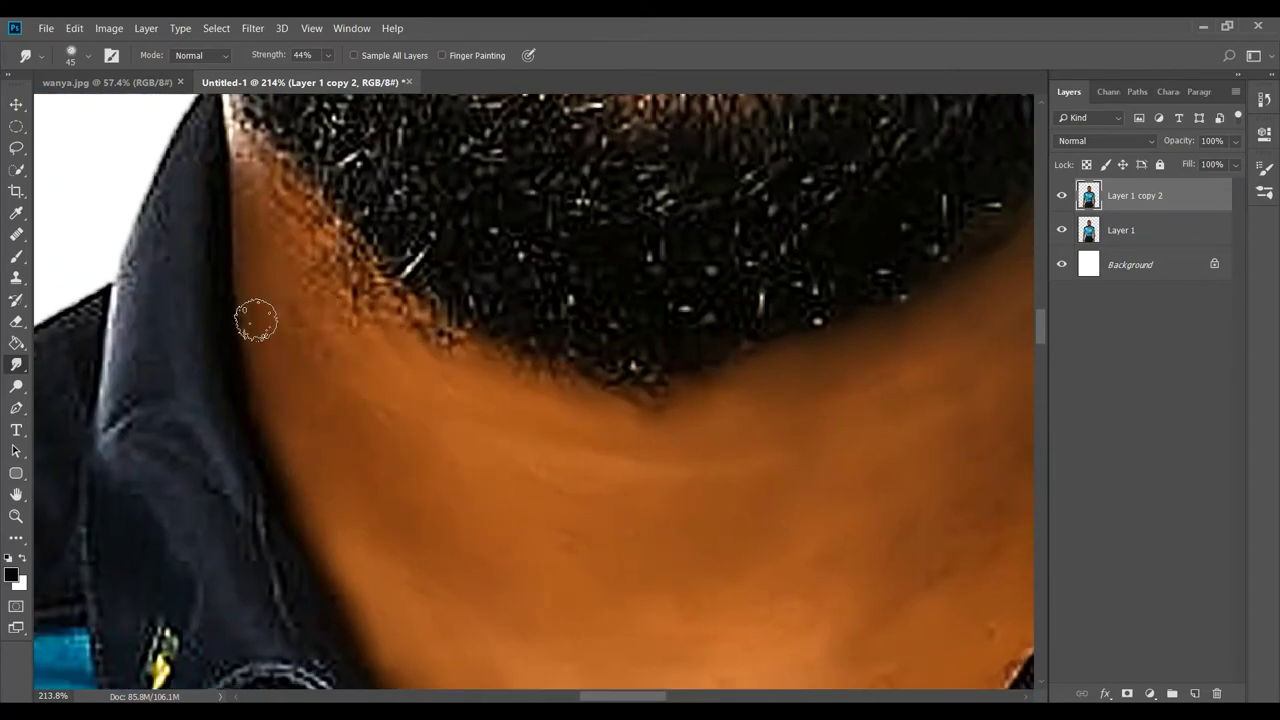
Shrink the brush to 30 and blend the hair-to-skin and beard edges into the neck
key(bracketleft)
drag(278, 188, 355, 308)
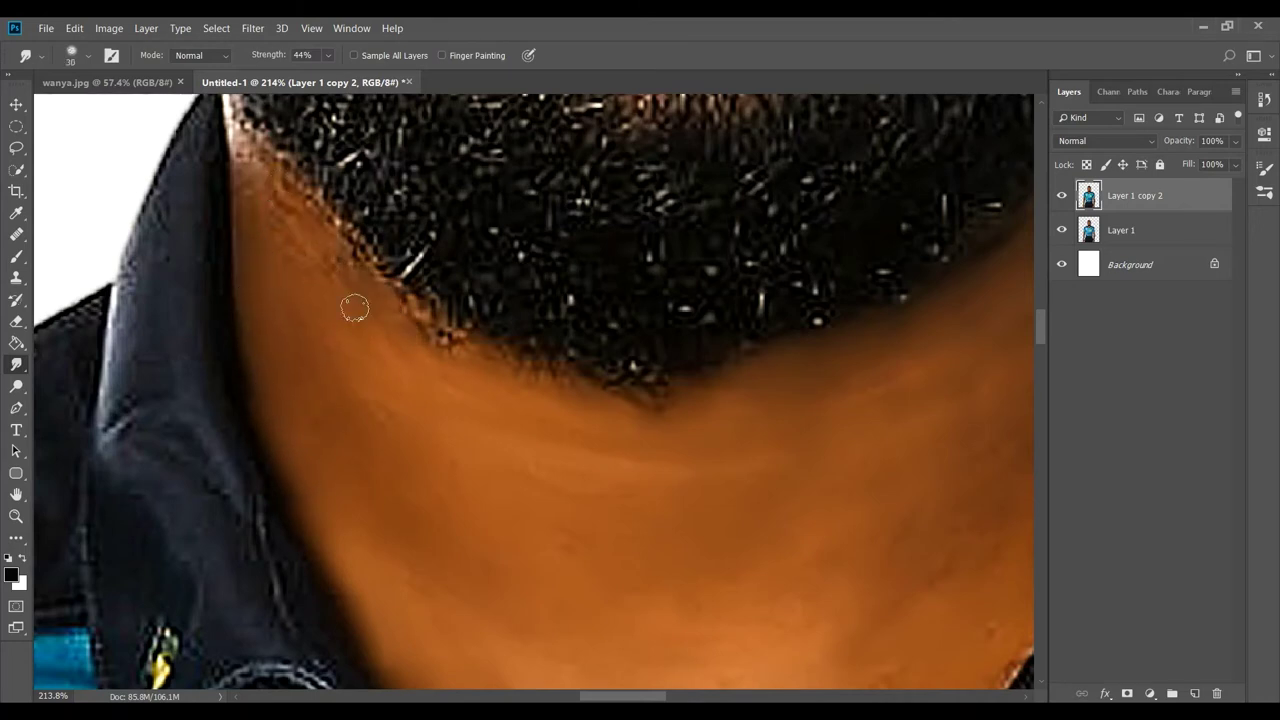
mouse_move(247, 138)
mouse_down()
mouse_move(347, 308)
mouse_move(322, 265)
mouse_move(330, 345)
mouse_up()
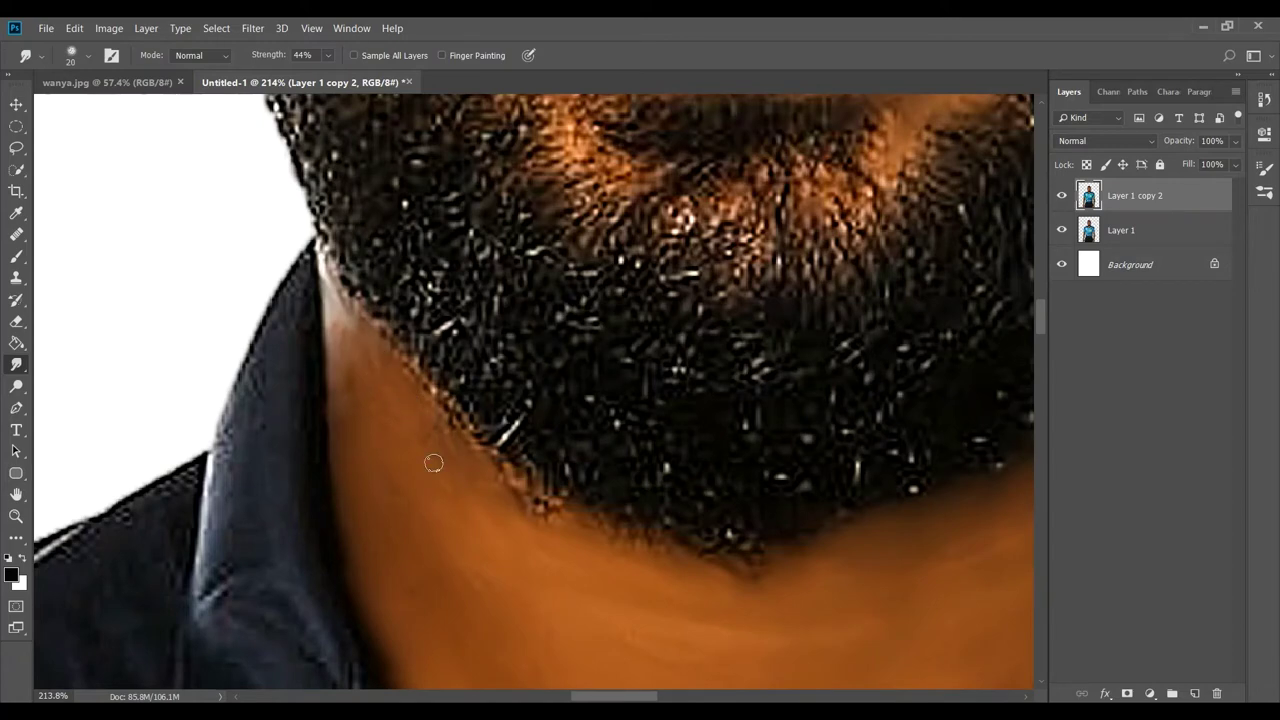
scroll(724, 565, down, 3)
scroll(857, 457, down, 3)
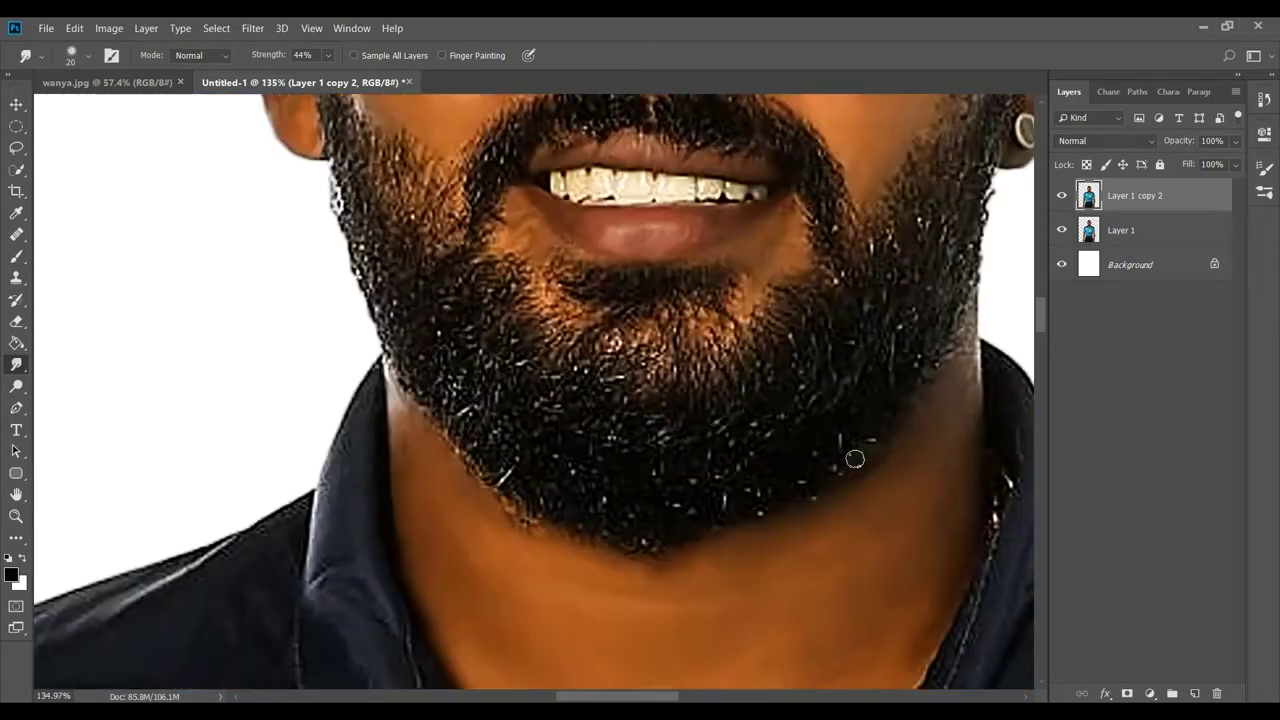
scroll(943, 381, up, 5)
drag(943, 254, 935, 282)
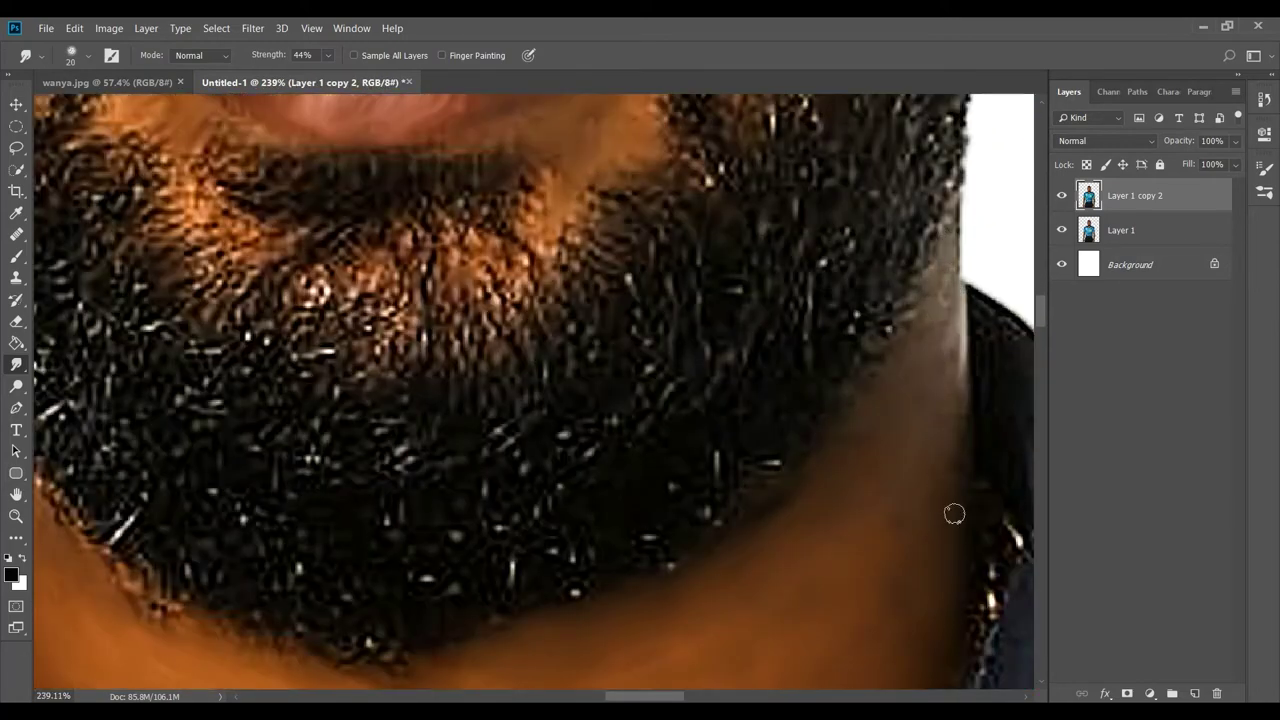
scroll(800, 460, down, 3)
scroll(700, 480, down, 3)
At 30% Smudge strength, smear the chest hair's edges, centre and lower V into streaks
scroll(680, 490, up, 3)
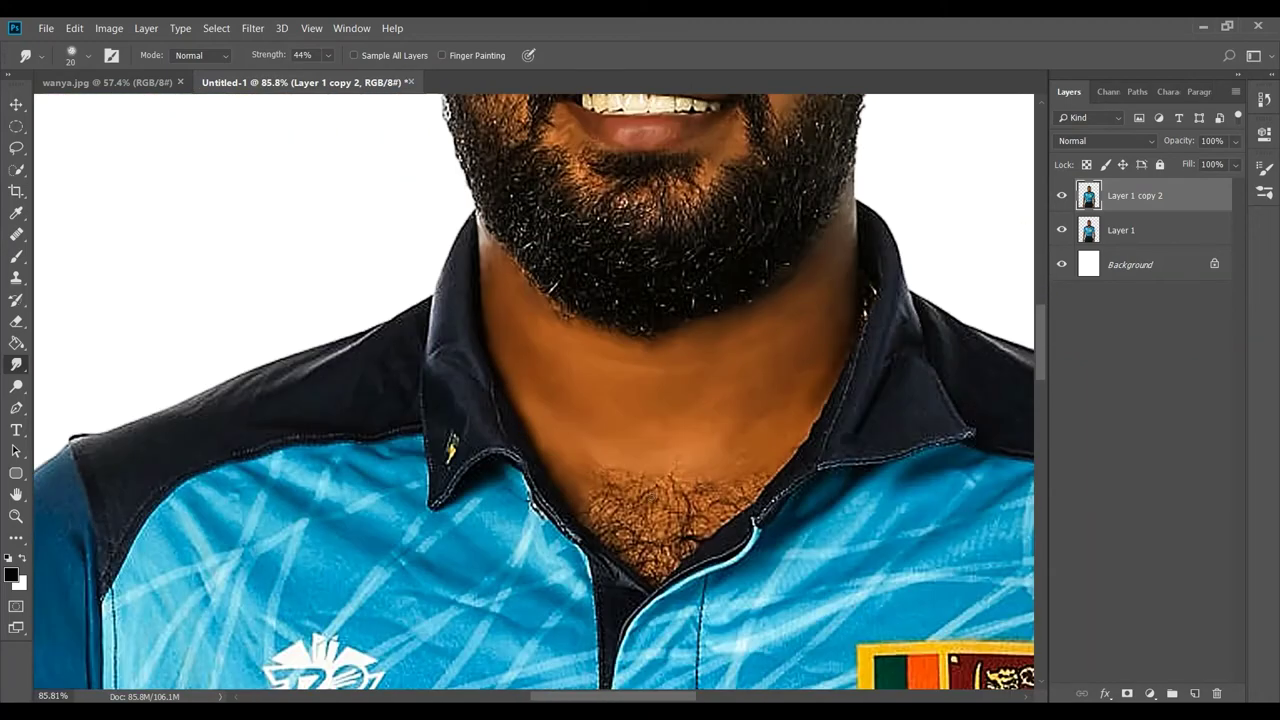
scroll(653, 505, up, 2)
text(30)
drag(550, 520, 565, 590)
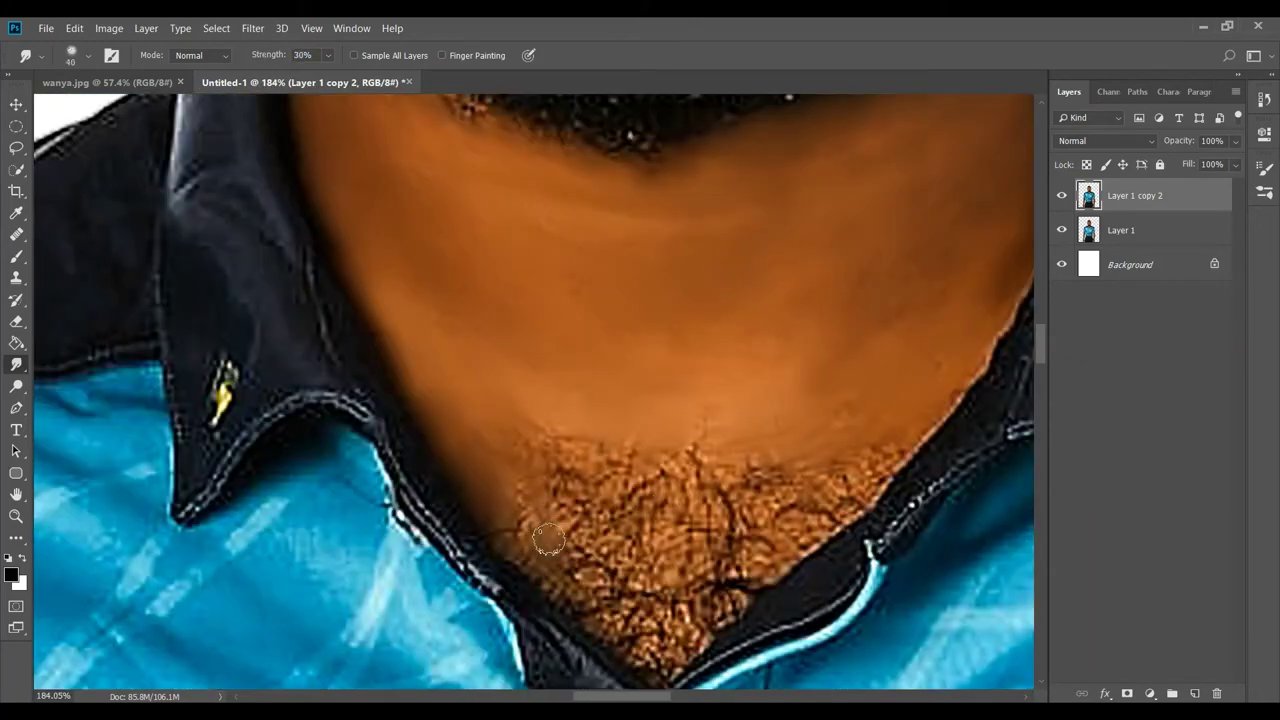
mouse_move(560, 480)
mouse_down()
mouse_move(645, 620)
mouse_move(740, 550)
mouse_move(780, 470)
mouse_move(860, 470)
mouse_move(732, 478)
mouse_move(715, 560)
mouse_move(675, 615)
mouse_up()
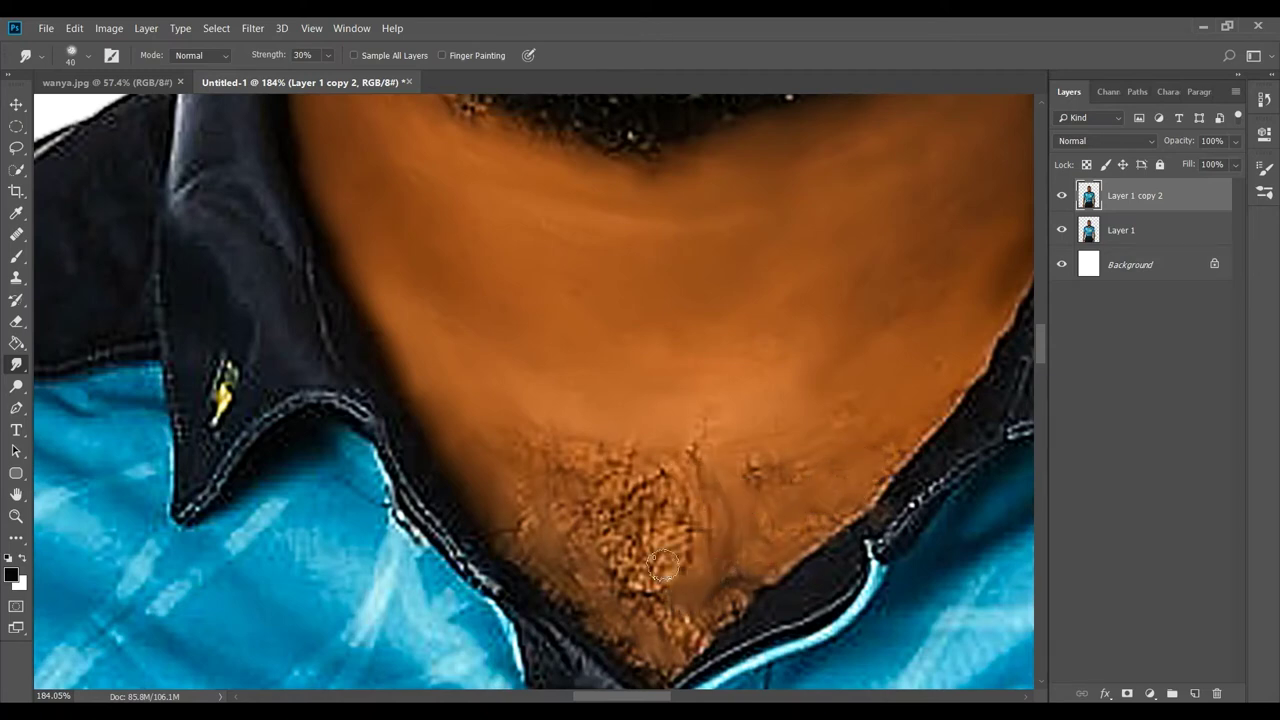
drag(700, 515, 640, 460)
mouse_move(660, 560)
mouse_down()
mouse_move(601, 456)
mouse_move(563, 471)
mouse_move(594, 534)
mouse_move(666, 608)
mouse_move(653, 545)
mouse_move(763, 449)
mouse_up()
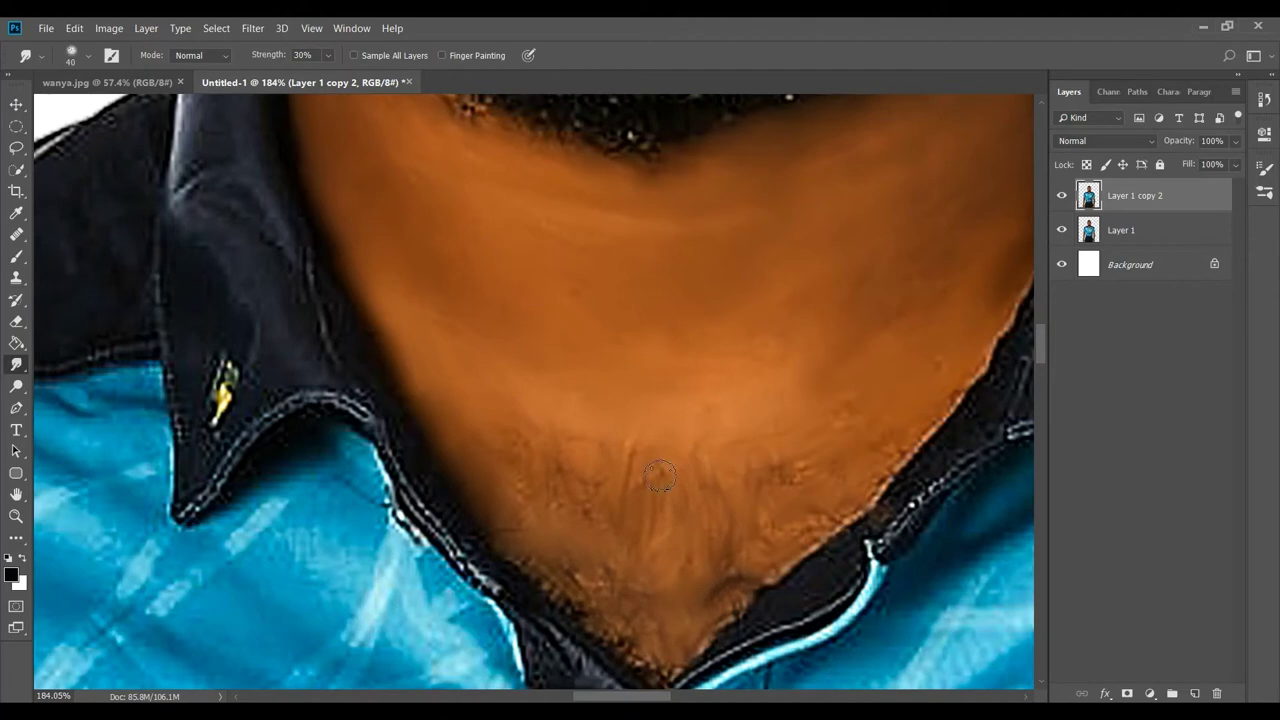
mouse_move(563, 570)
mouse_down()
mouse_move(563, 608)
mouse_move(664, 612)
mouse_move(589, 577)
mouse_move(759, 586)
mouse_up()
Smooth the jagged left edge and lower tip of the collar
scroll(599, 468, down, 6)
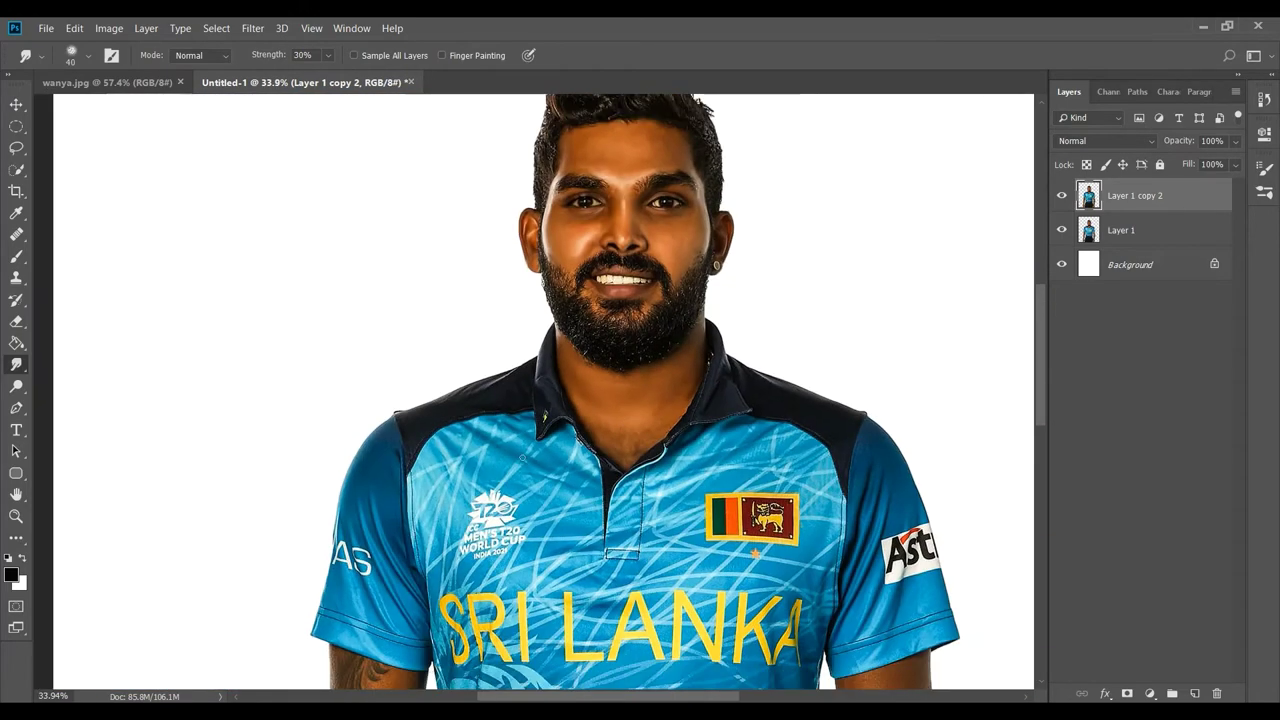
scroll(560, 320, up, 2)
scroll(560, 320, up, 2)
scroll(542, 254, up, 1)
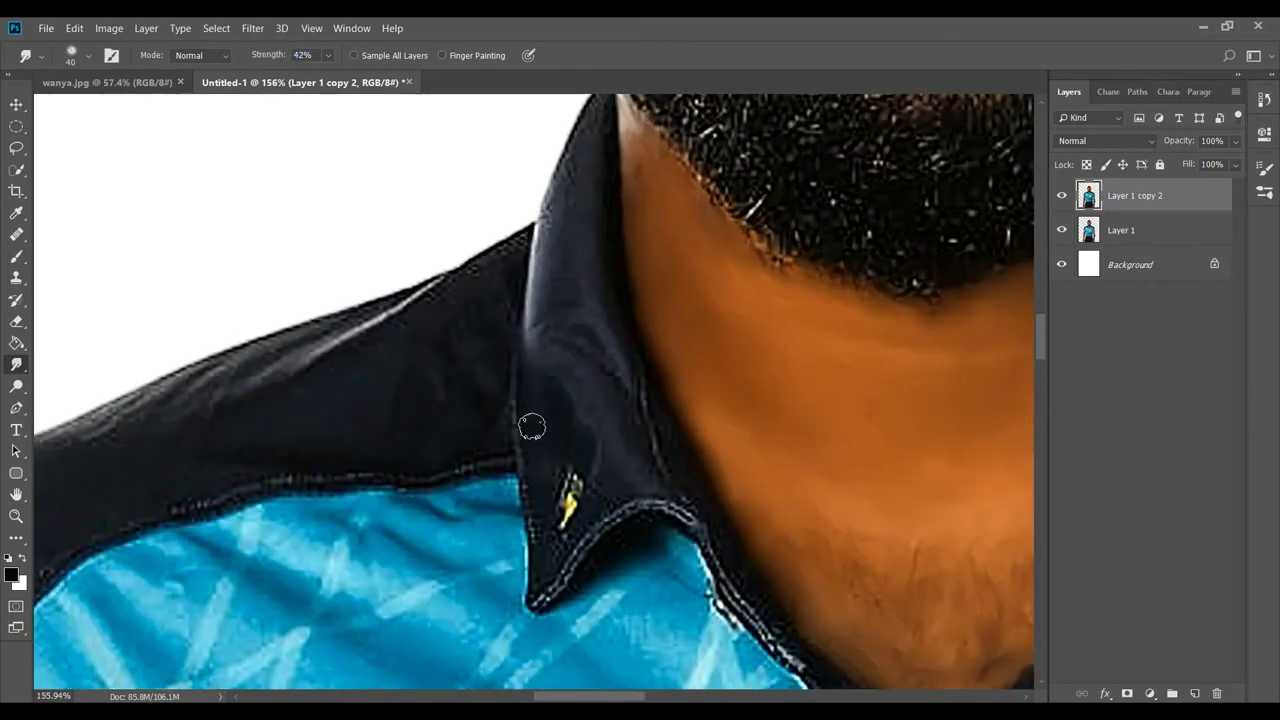
mouse_move(544, 355)
mouse_down()
mouse_move(540, 230)
mouse_move(608, 122)
mouse_up()
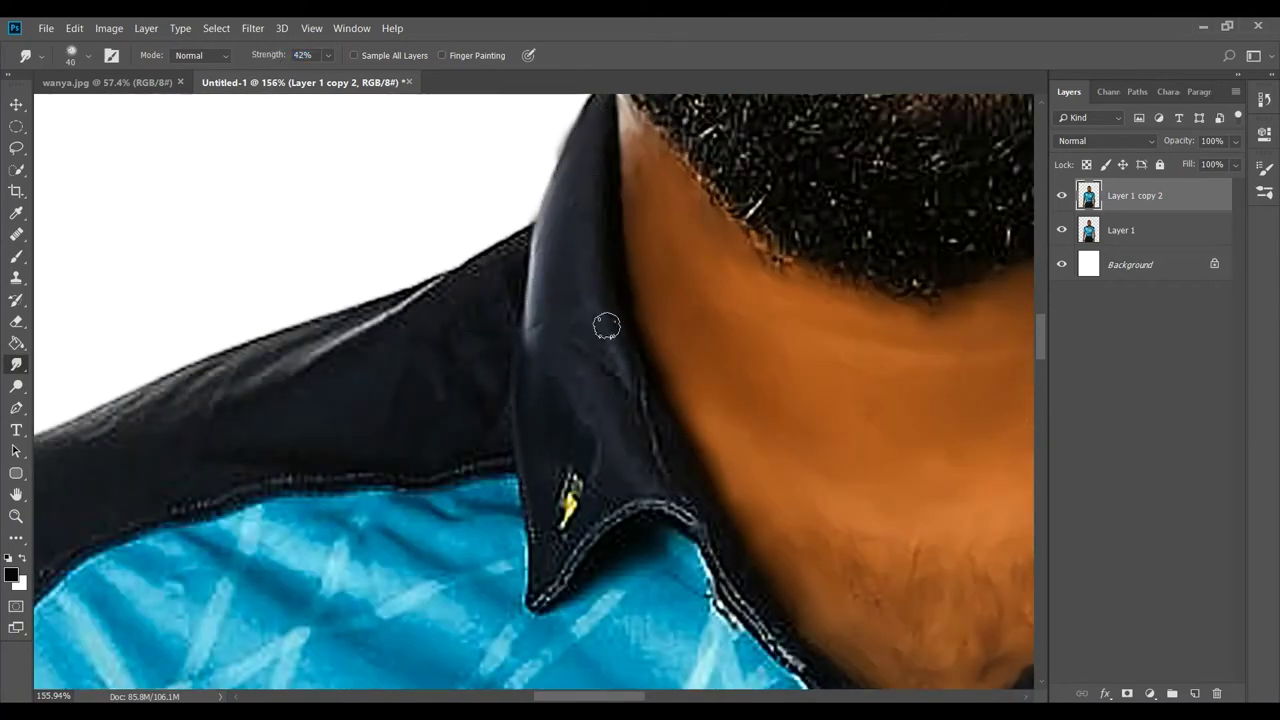
mouse_move(643, 491)
mouse_down()
mouse_move(543, 586)
mouse_move(569, 563)
mouse_up()
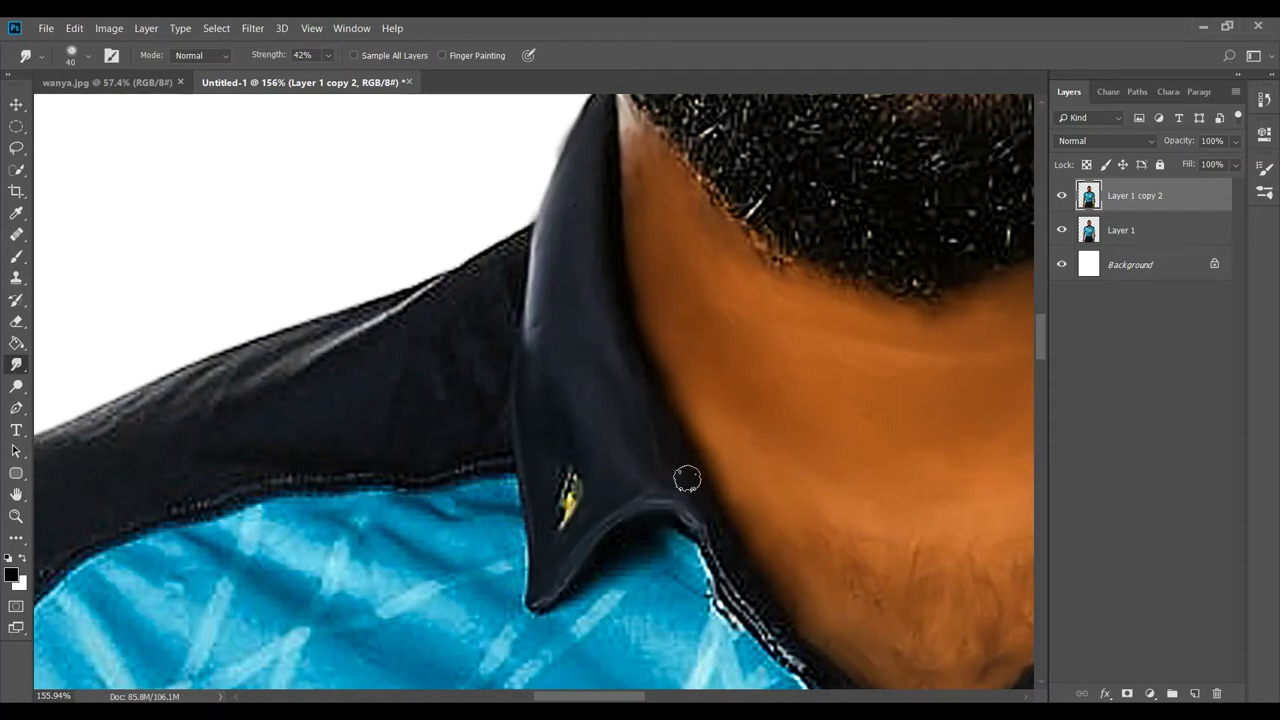
Blend and darken the light shirt stripes below the collar tip and near its edge
scroll(687, 479, down, 2)
scroll(840, 600, down, 2)
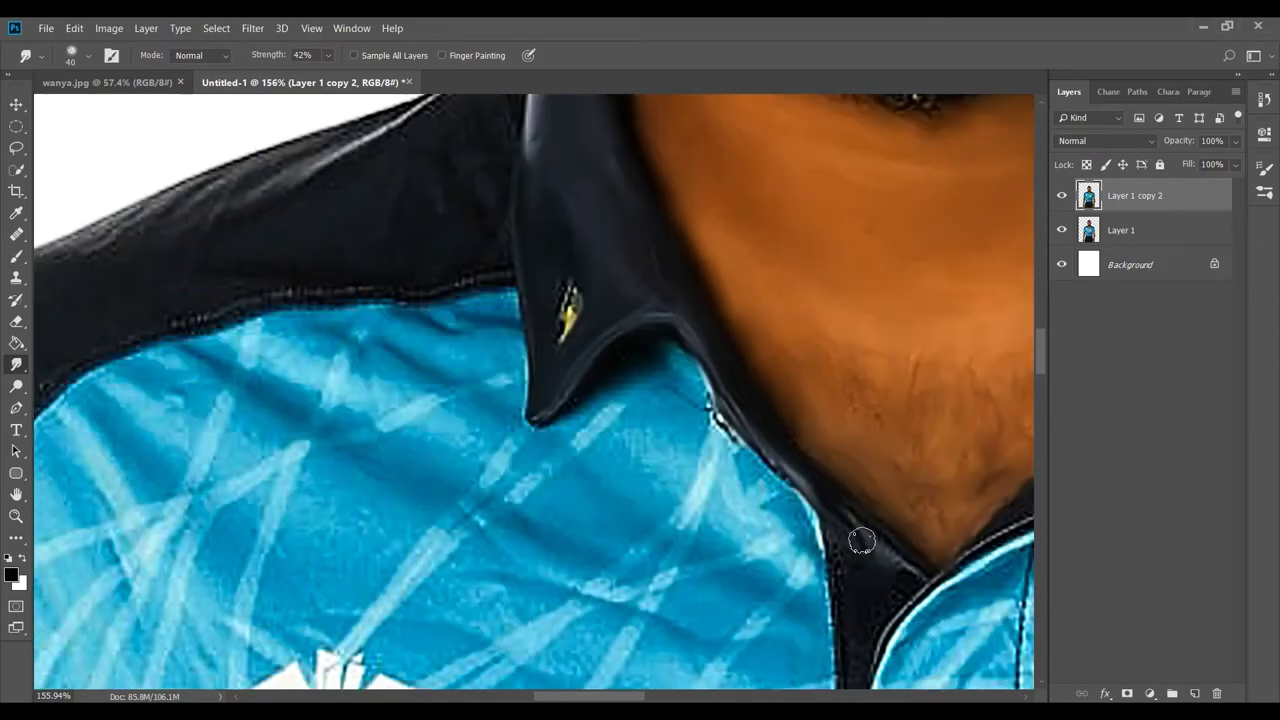
scroll(862, 541, down, 2)
scroll(850, 590, down, 2)
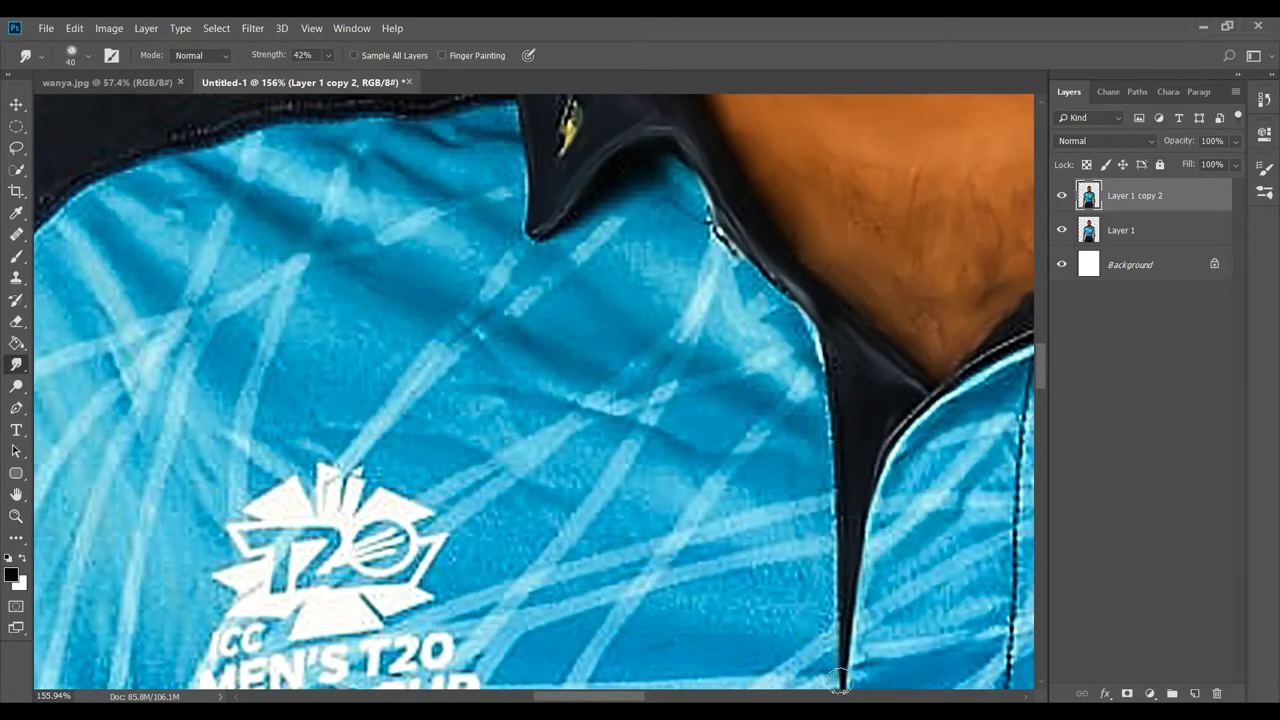
scroll(845, 600, up, 3)
mouse_move(680, 432)
mouse_down()
mouse_move(571, 366)
mouse_move(630, 400)
mouse_move(678, 361)
mouse_move(705, 420)
mouse_move(723, 400)
mouse_move(795, 460)
mouse_move(645, 537)
mouse_up()
scroll(650, 470, down, 2)
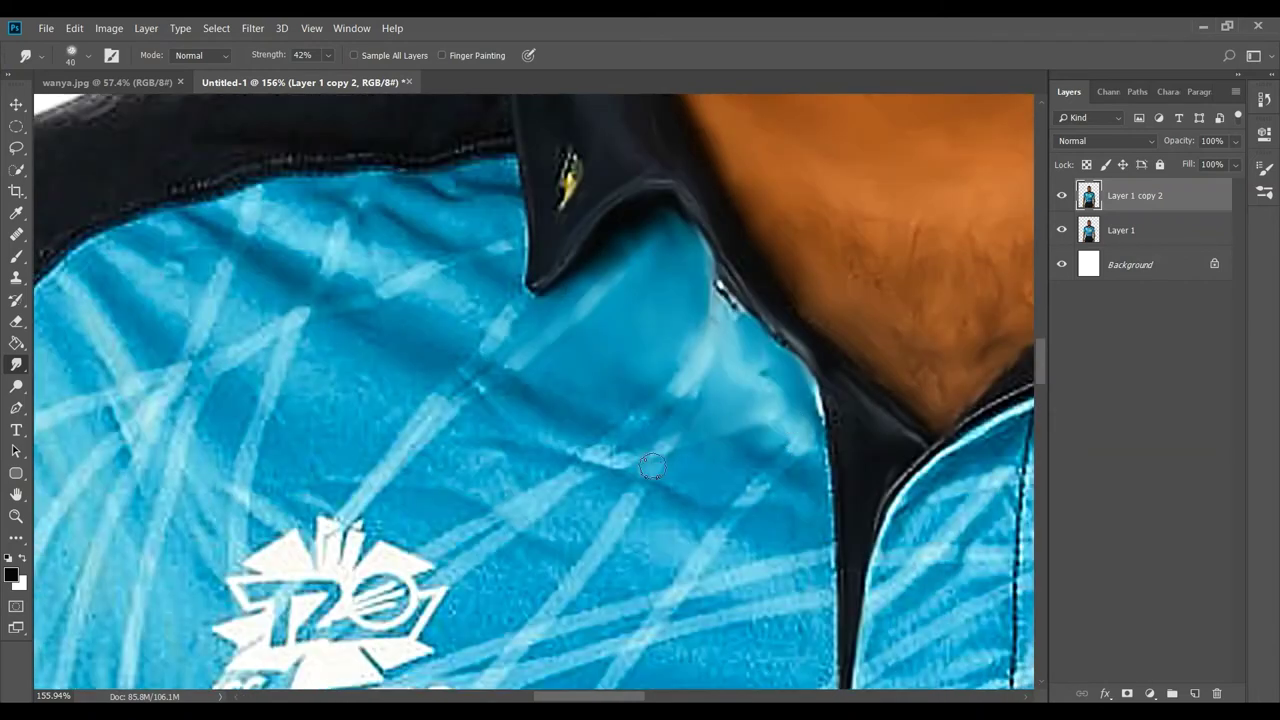
drag(794, 425, 817, 419)
mouse_move(717, 562)
mouse_down()
mouse_move(689, 580)
mouse_move(690, 515)
mouse_move(650, 530)
mouse_move(661, 453)
mouse_move(560, 480)
mouse_move(525, 406)
mouse_up()
Blend the dark collar edge into the shirt and smear stripes toward the T20 logo
scroll(733, 382, down, 3)
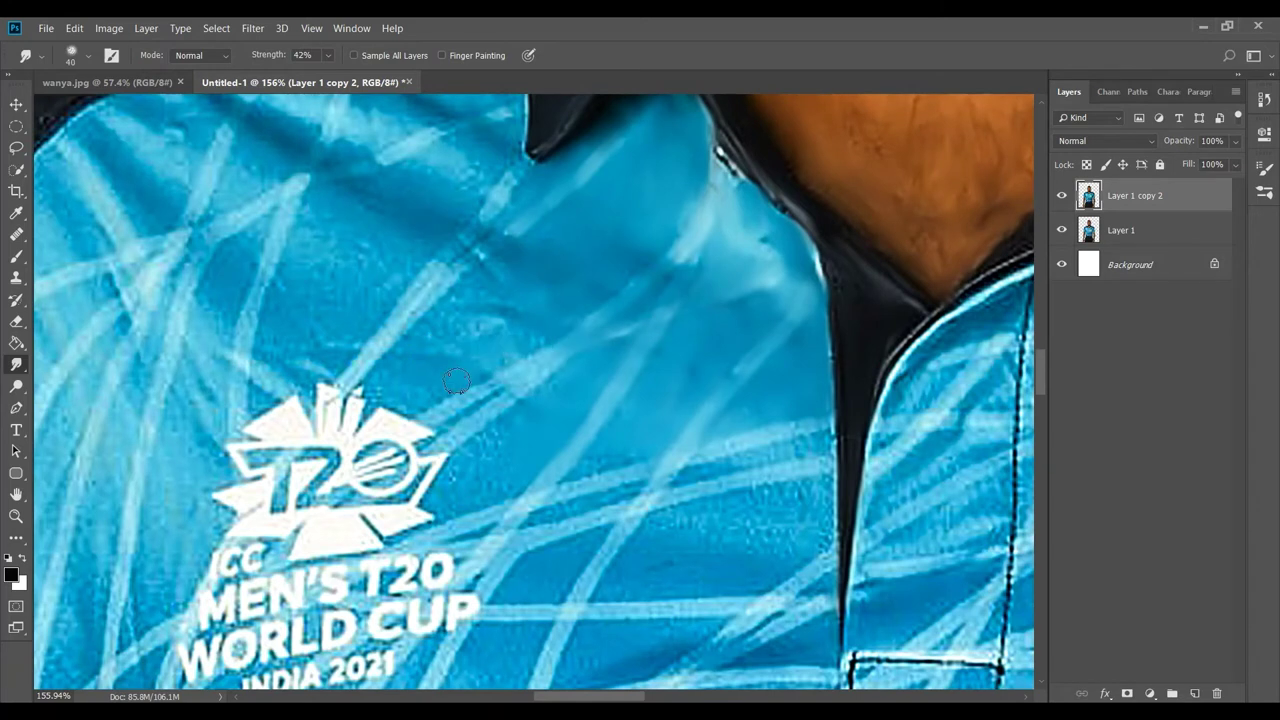
drag(530, 392, 441, 409)
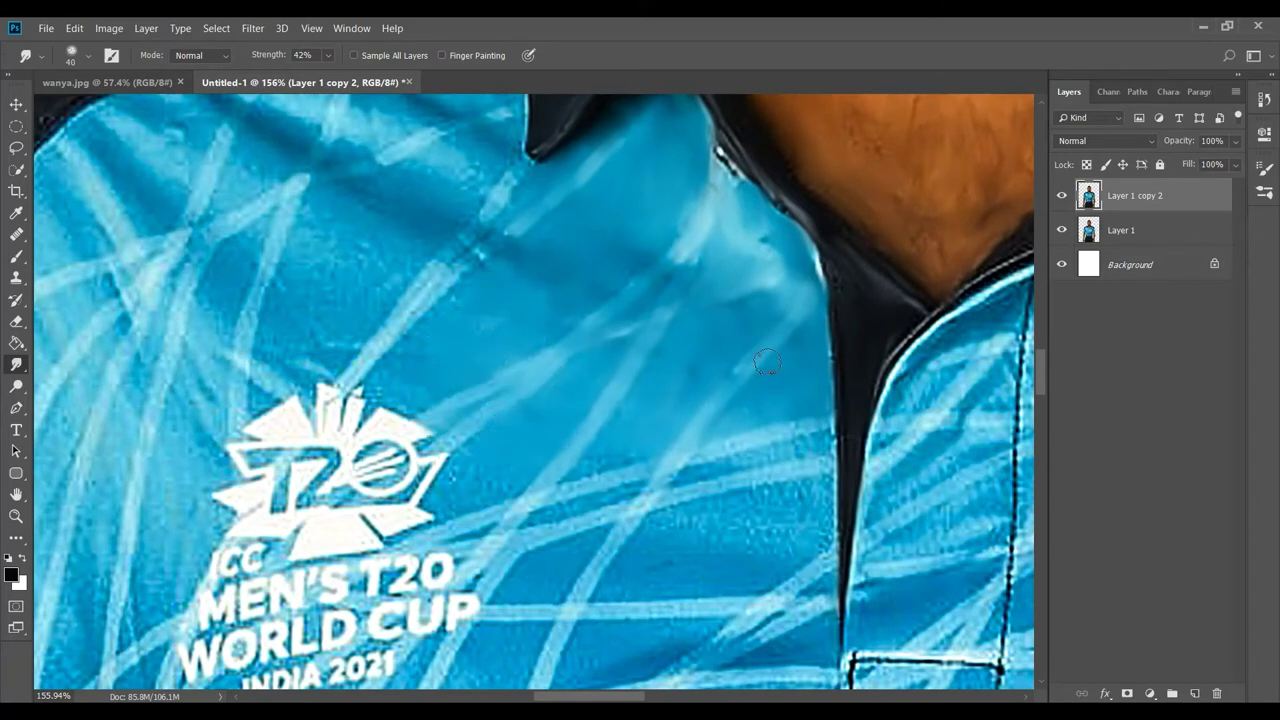
drag(824, 420, 694, 457)
mouse_move(835, 445)
mouse_down()
mouse_move(700, 480)
mouse_move(839, 507)
mouse_up()
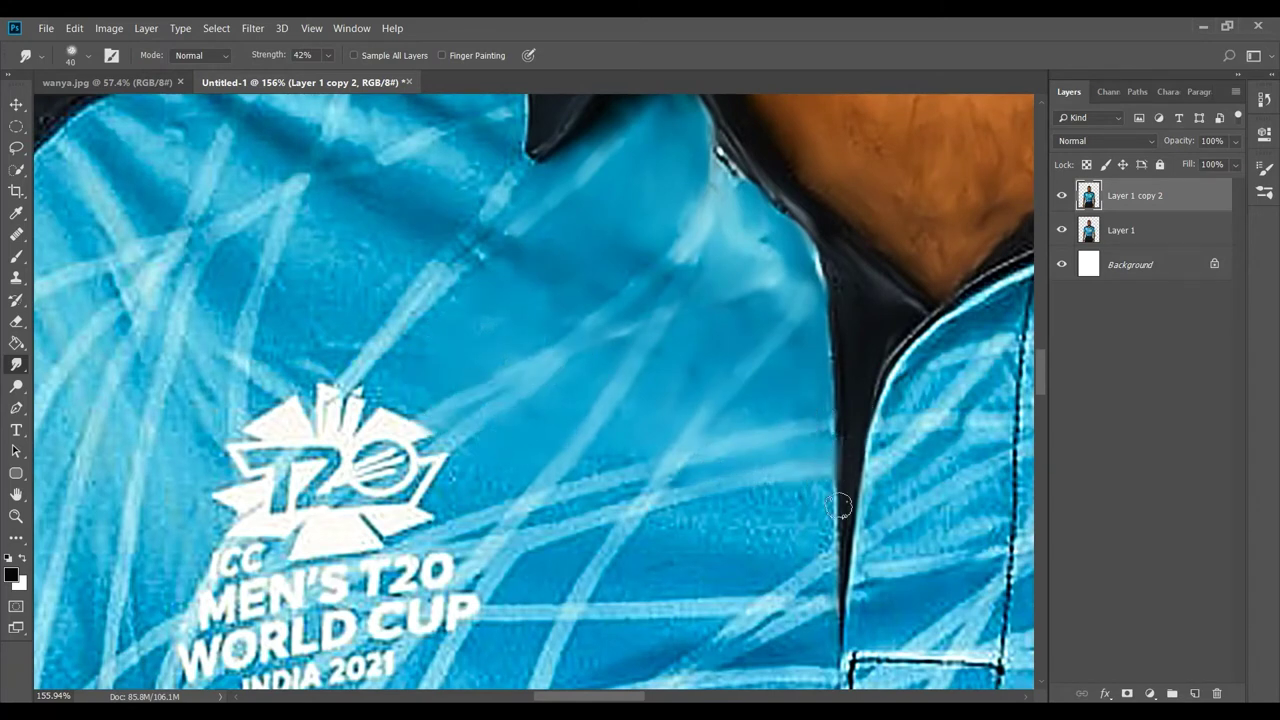
drag(720, 508, 490, 500)
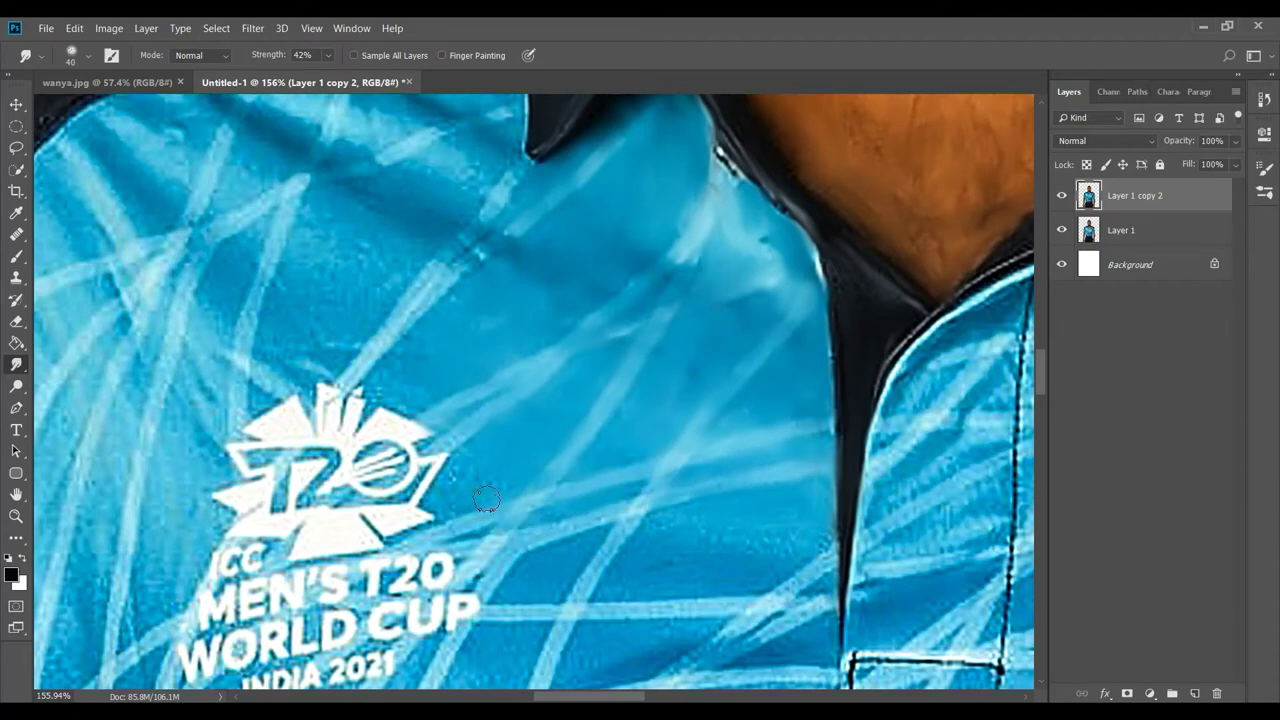
Blend away the light chest streaks above the T20 logo into blue
scroll(582, 278, up, 1)
drag(518, 240, 404, 349)
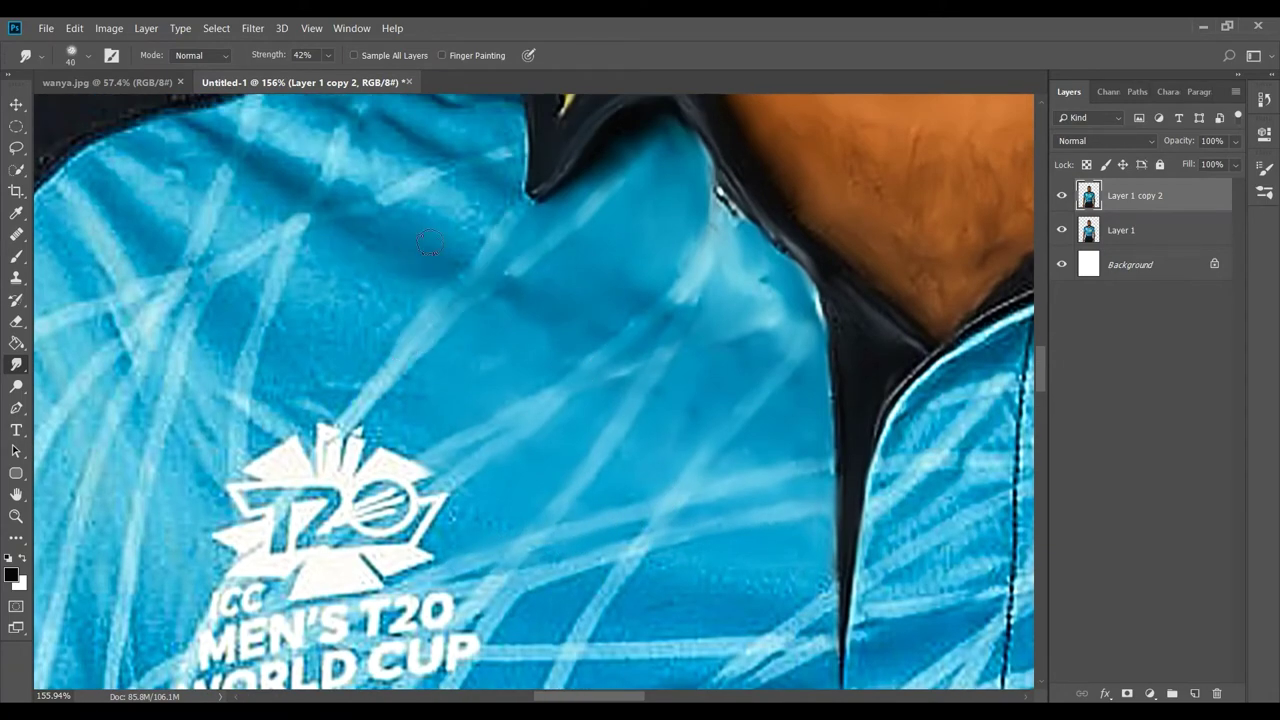
scroll(456, 255, up, 2)
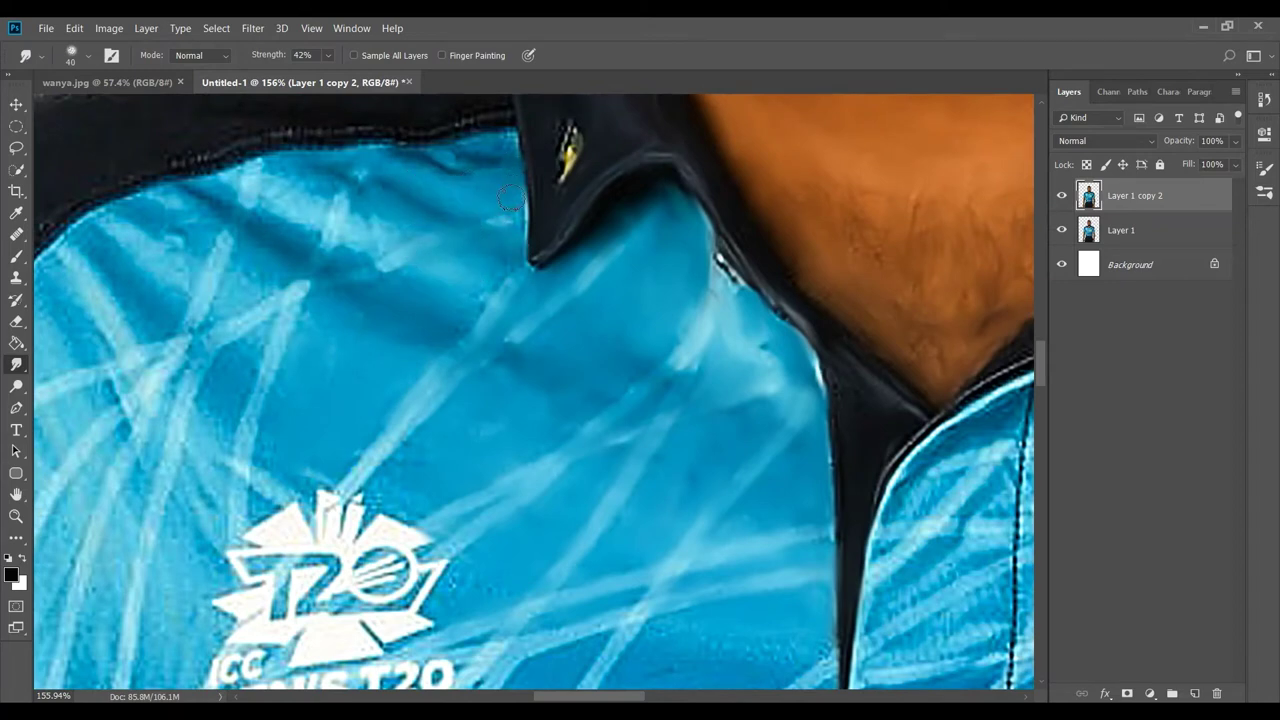
mouse_move(338, 190)
mouse_down()
mouse_move(290, 182)
mouse_move(266, 200)
mouse_move(262, 240)
mouse_up()
mouse_move(327, 280)
mouse_down()
mouse_move(271, 334)
mouse_move(205, 300)
mouse_move(160, 205)
mouse_up()
mouse_move(206, 342)
mouse_down()
mouse_move(163, 363)
mouse_move(269, 470)
mouse_up()
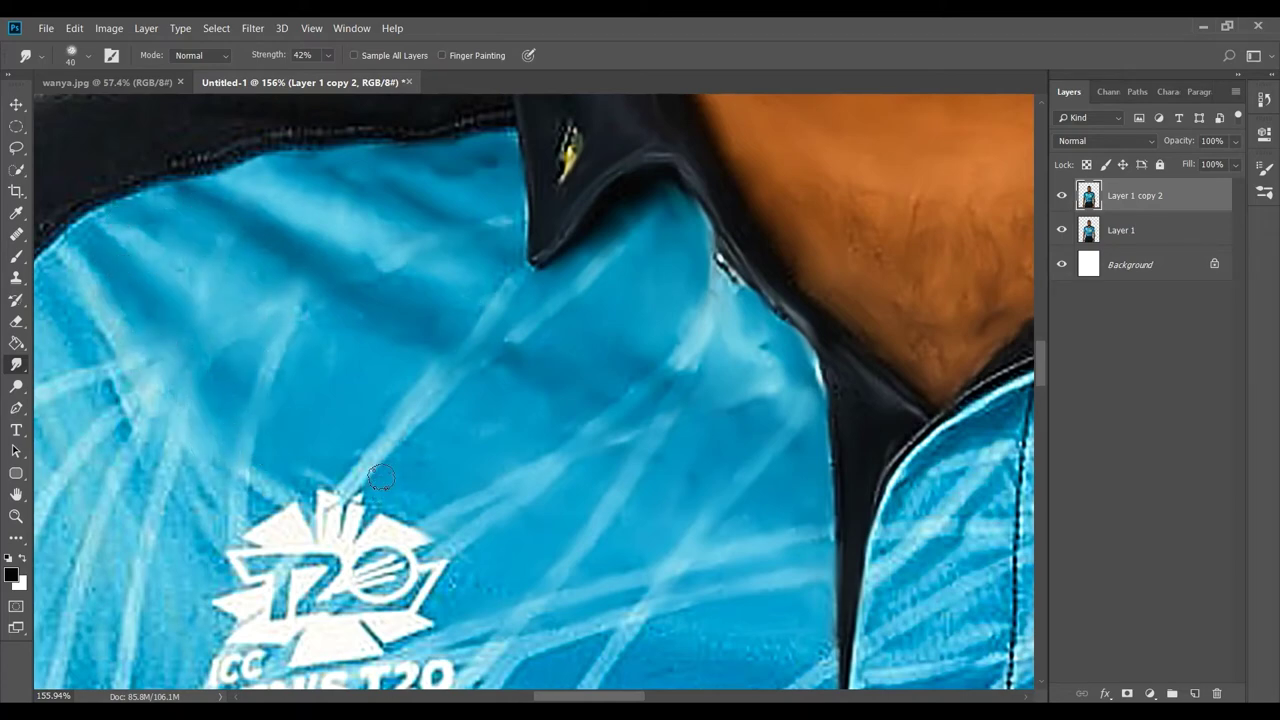
scroll(380, 478, up, 3)
scroll(466, 334, down, 8)
Smudge the jagged under-collar edge, the shoulder highlight and the sleeve-to-yoke seam smooth
scroll(408, 189, down, 2)
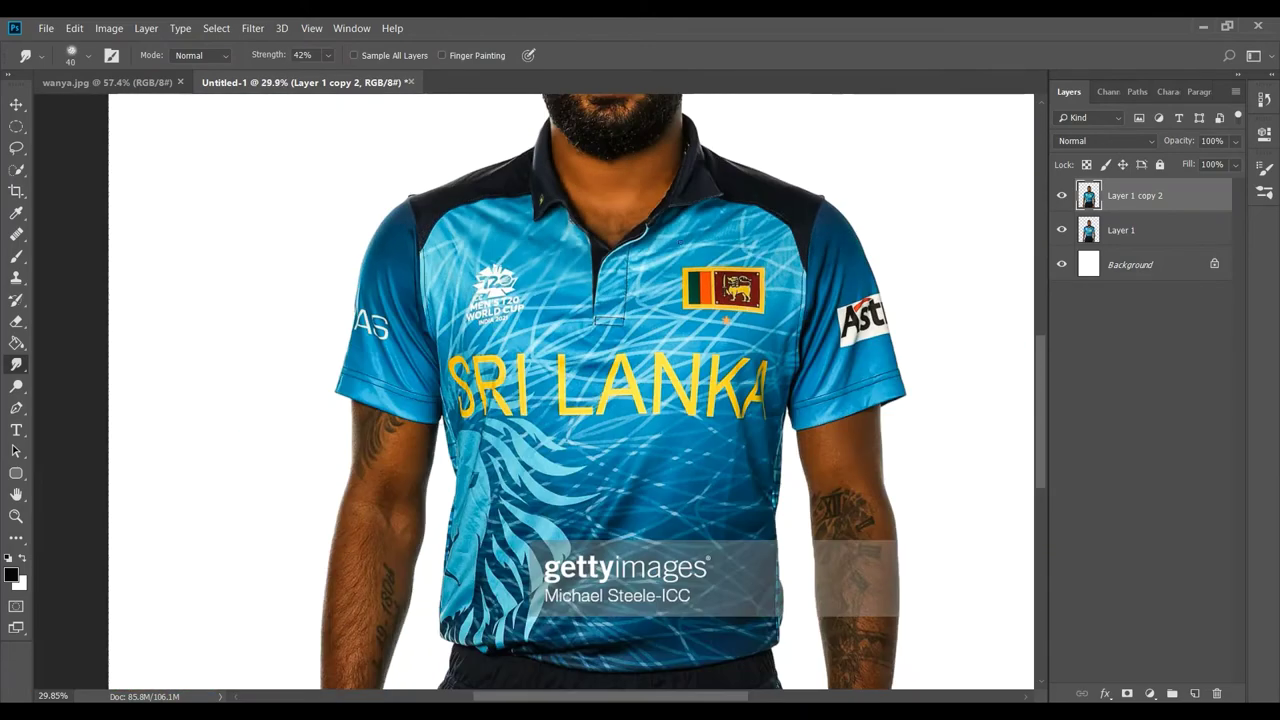
scroll(511, 167, up, 3)
scroll(540, 217, up, 3)
drag(437, 229, 232, 275)
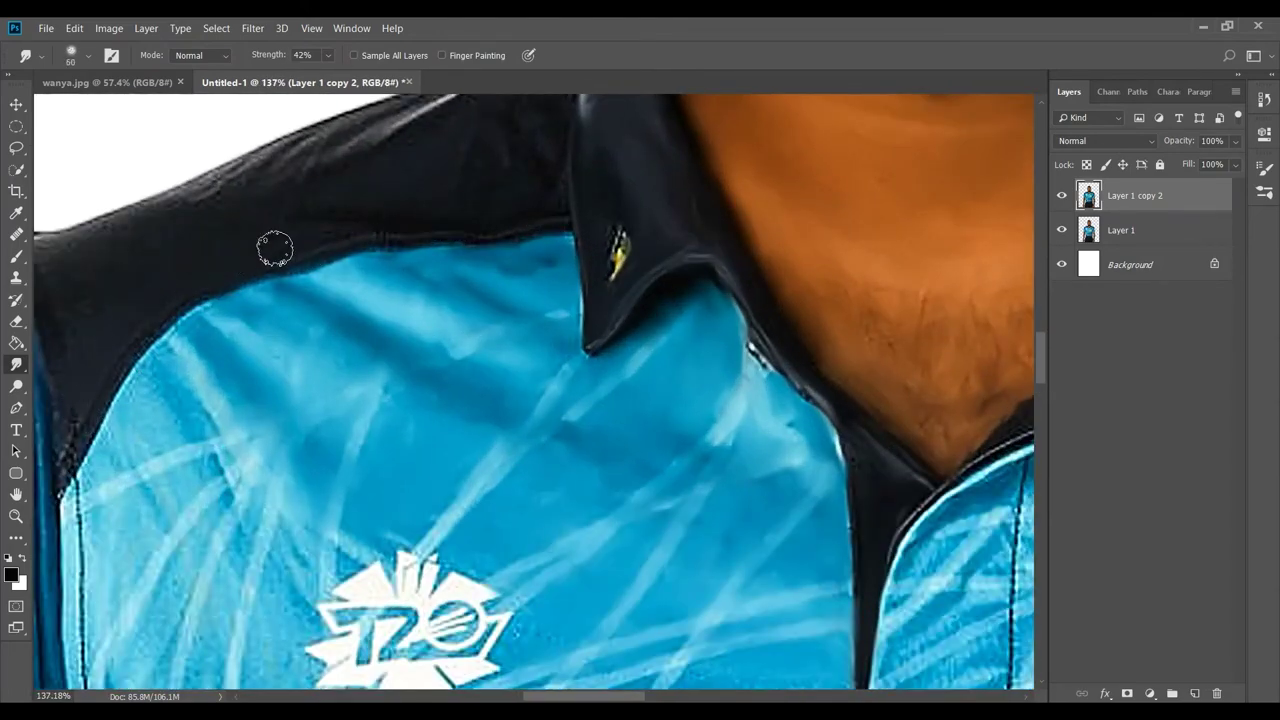
drag(497, 183, 531, 446)
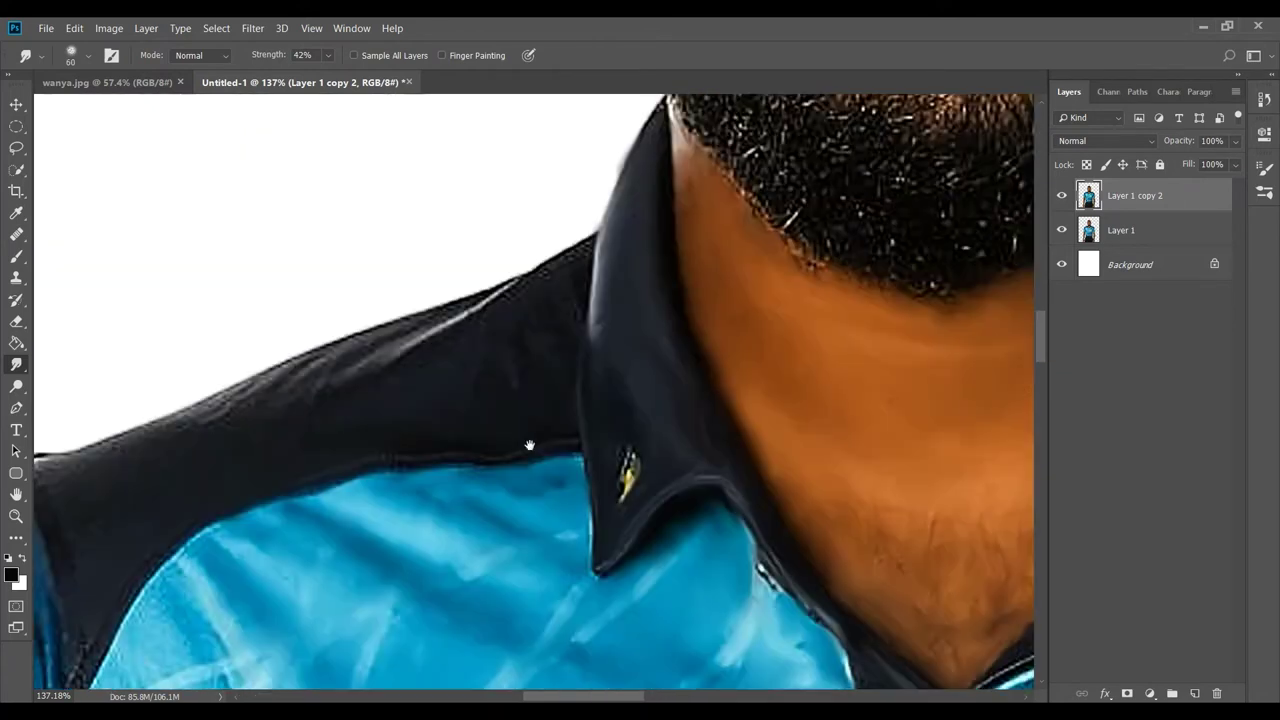
mouse_move(509, 315)
mouse_down()
mouse_move(300, 363)
mouse_move(460, 371)
mouse_up()
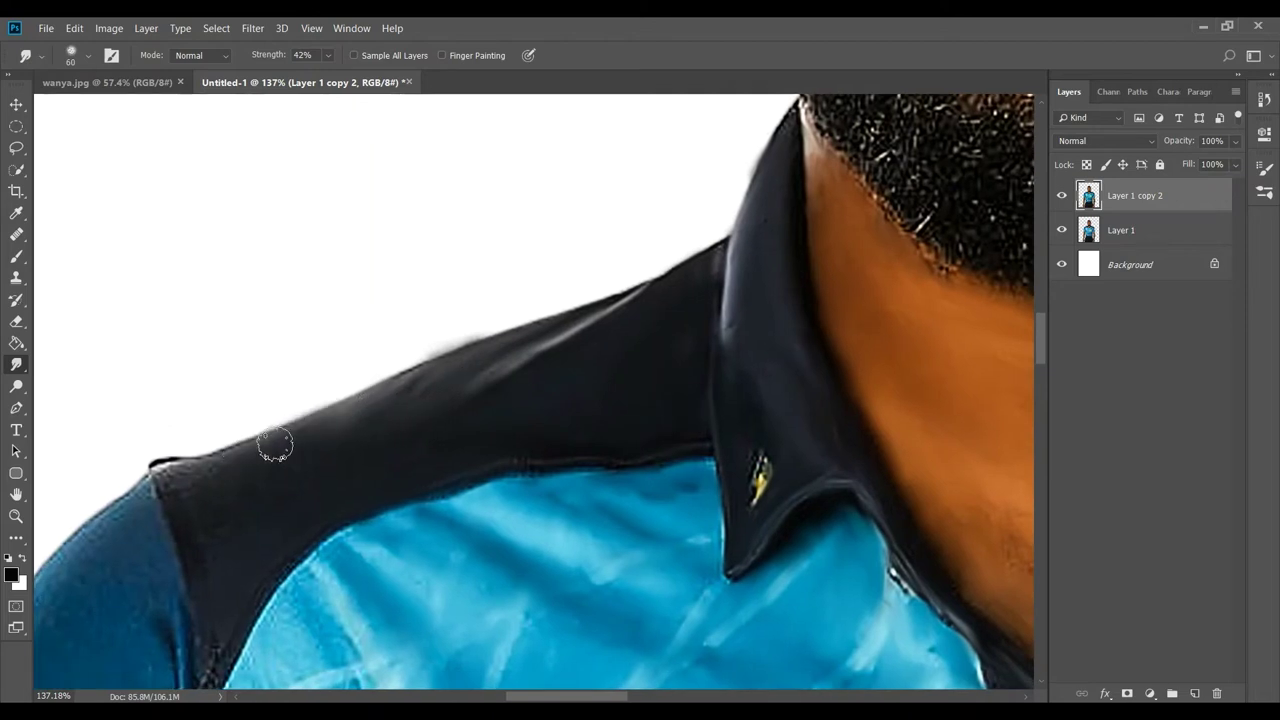
drag(180, 476, 211, 591)
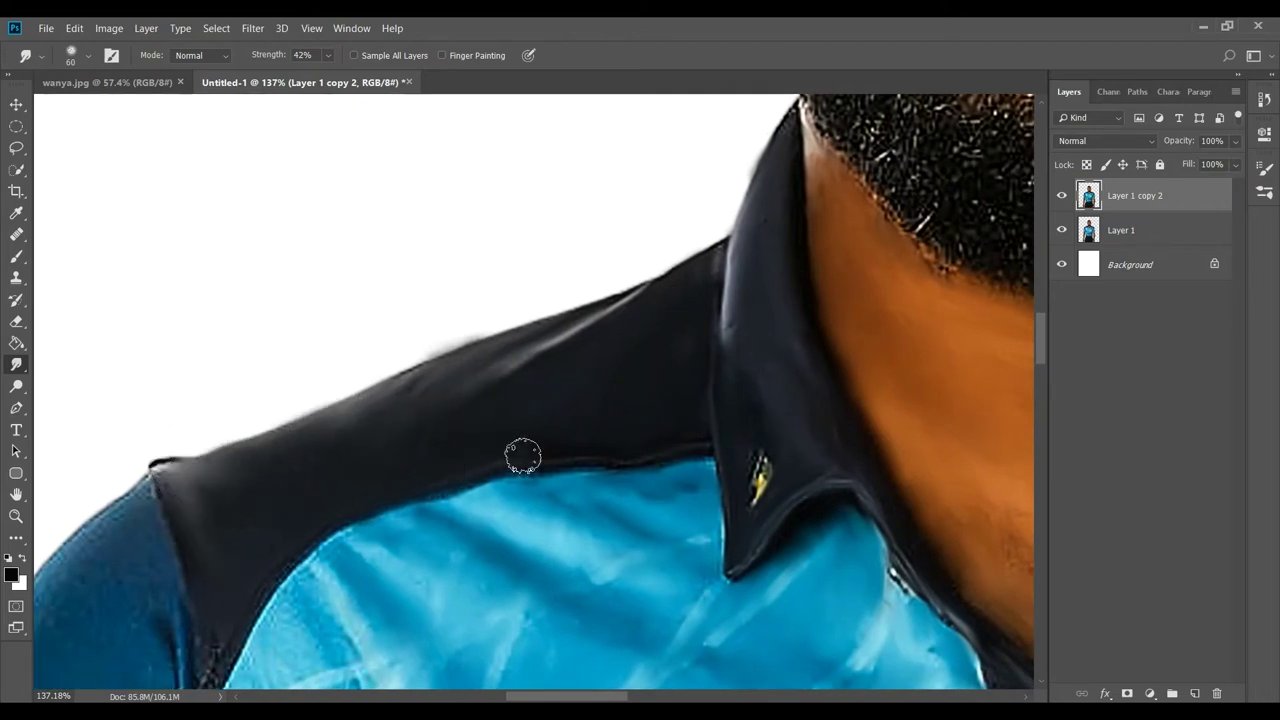
drag(183, 638, 378, 461)
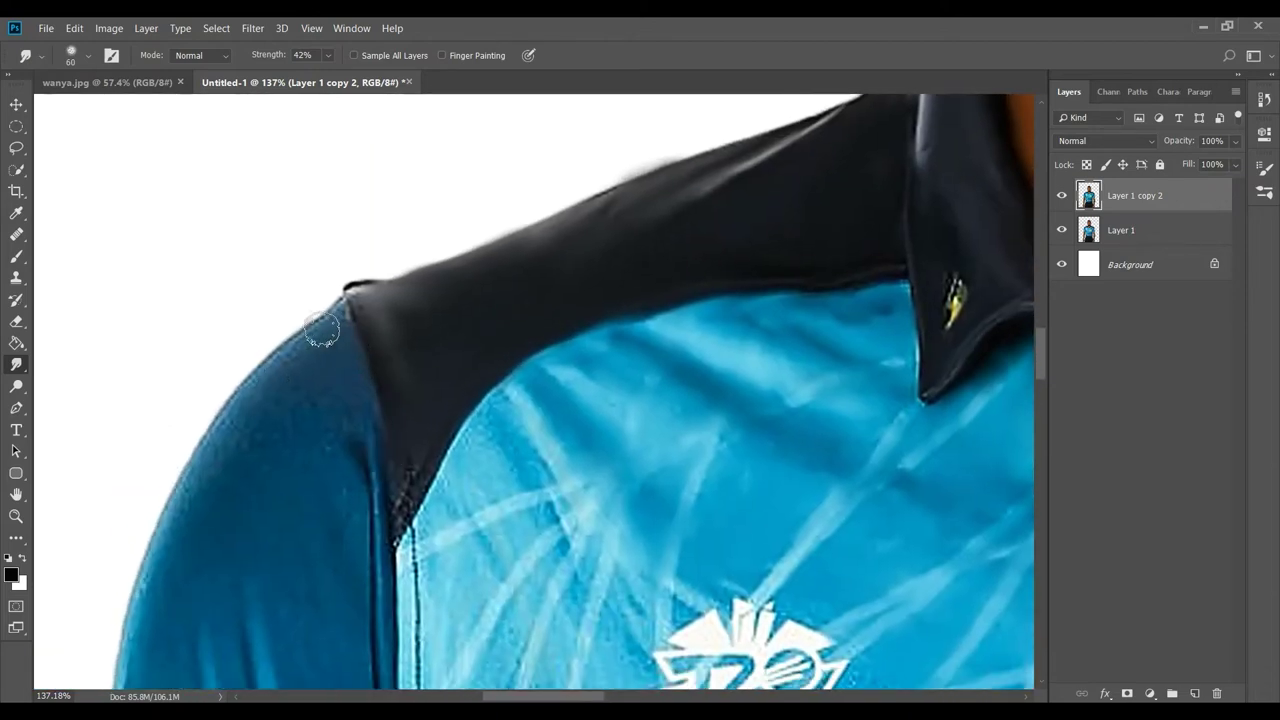
drag(322, 330, 366, 543)
mouse_move(394, 434)
mouse_down()
mouse_move(420, 622)
mouse_move(495, 440)
mouse_move(543, 594)
mouse_move(506, 554)
mouse_move(494, 606)
mouse_up()
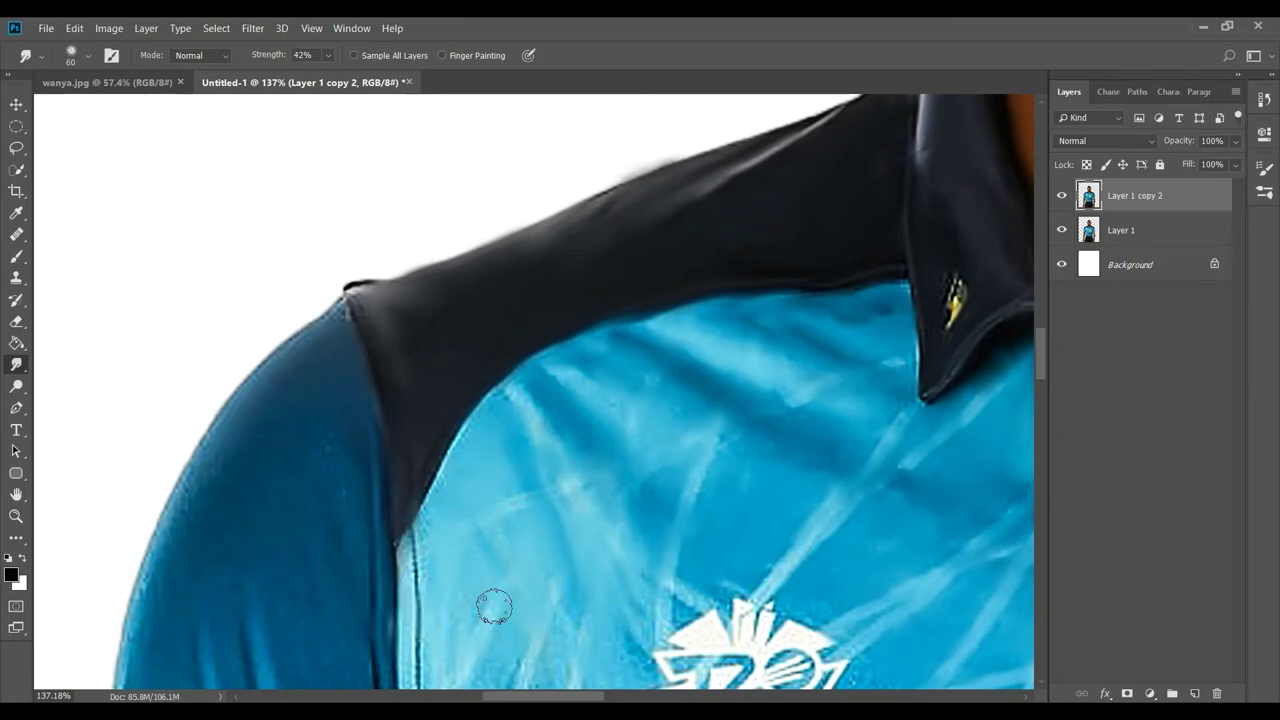
drag(323, 486, 437, 254)
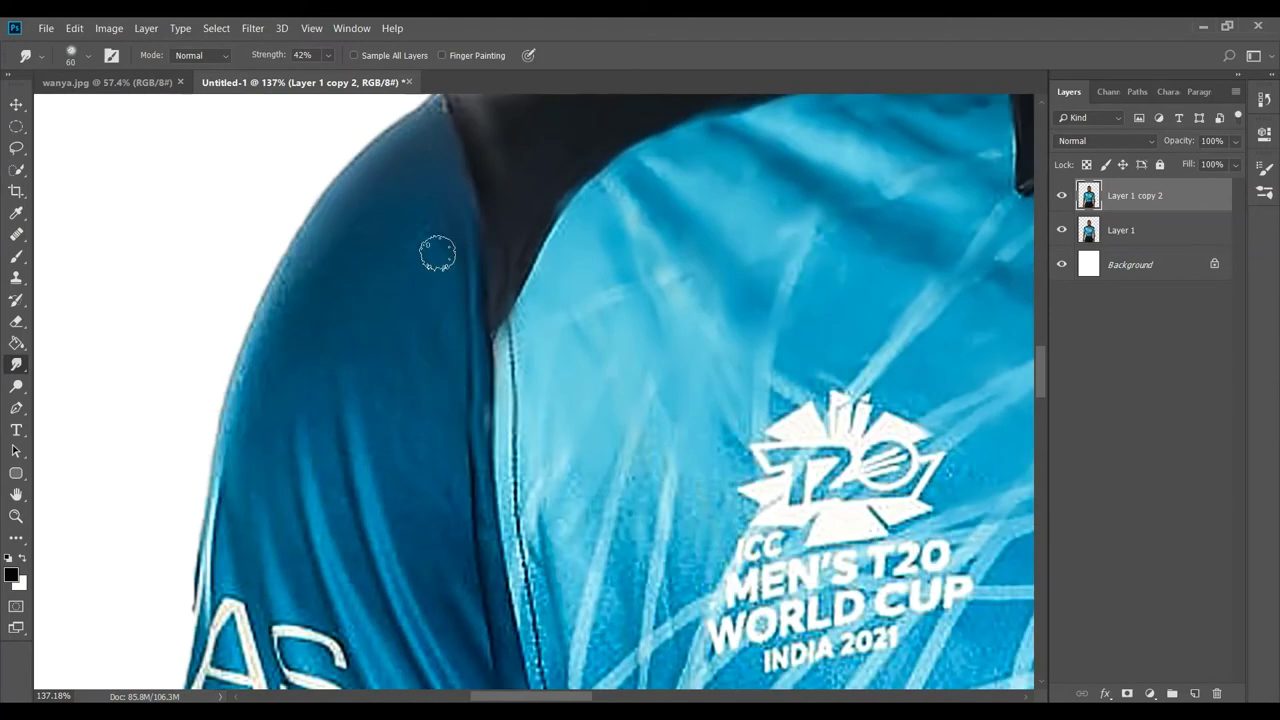
With a larger brush, smooth the collar seam toward the neck and the dark shoulder edge
scroll(437, 254, down, 3)
scroll(623, 275, up, 1)
scroll(623, 275, down, 2)
scroll(623, 275, up, 3)
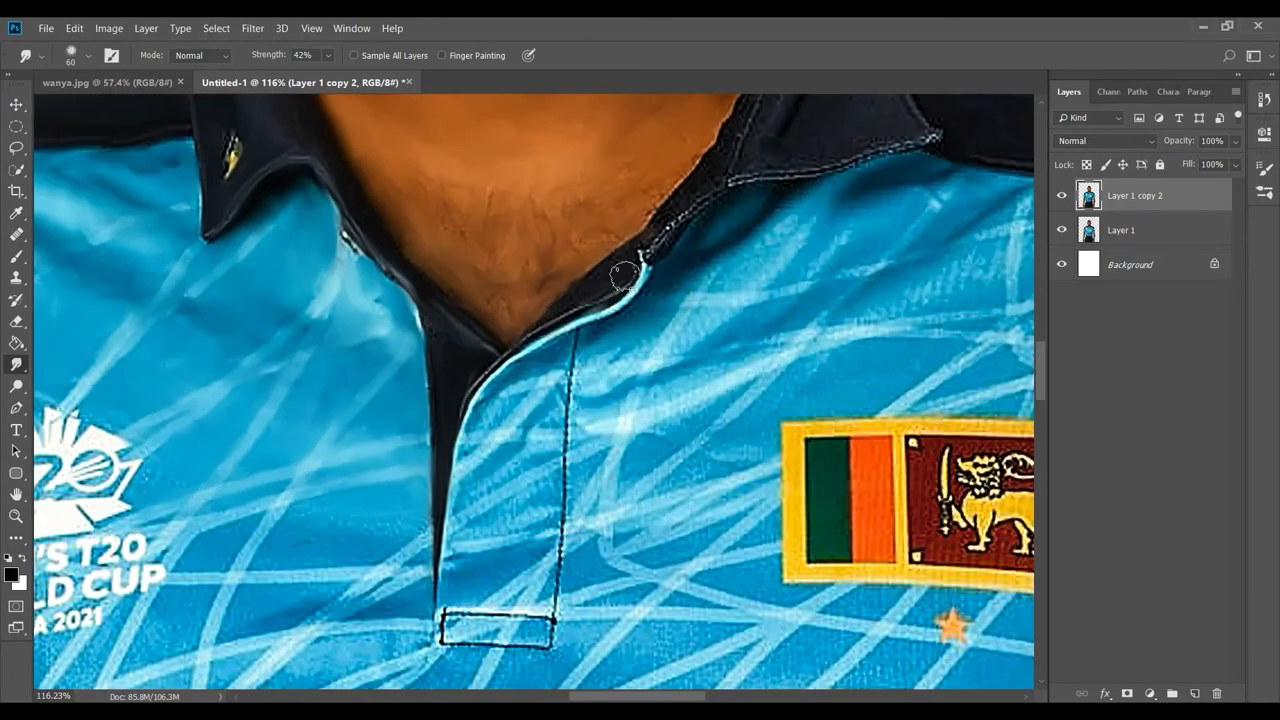
mouse_move(806, 94)
mouse_down()
mouse_move(557, 407)
mouse_move(617, 328)
mouse_up()
mouse_move(560, 457)
mouse_down()
mouse_move(691, 357)
mouse_move(643, 366)
mouse_move(654, 206)
mouse_move(619, 175)
mouse_up()
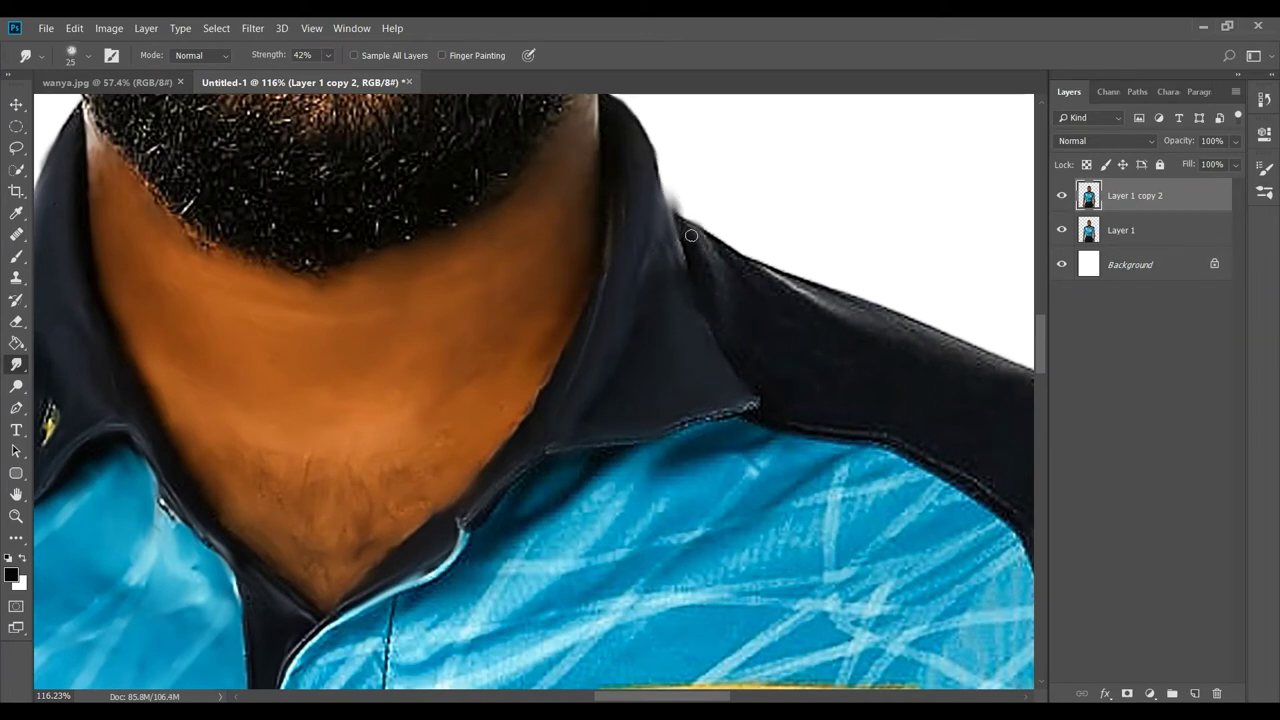
key(bracketright)
key(bracketright)
key(bracketright)
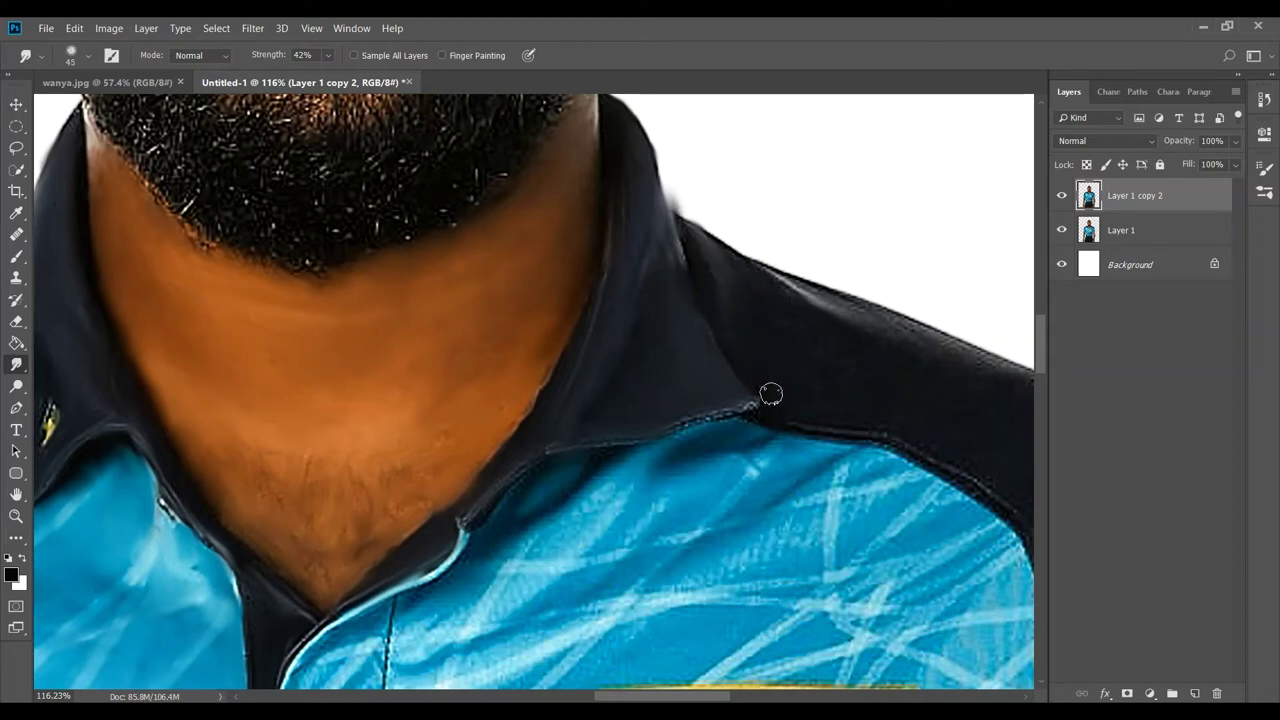
drag(717, 411, 427, 331)
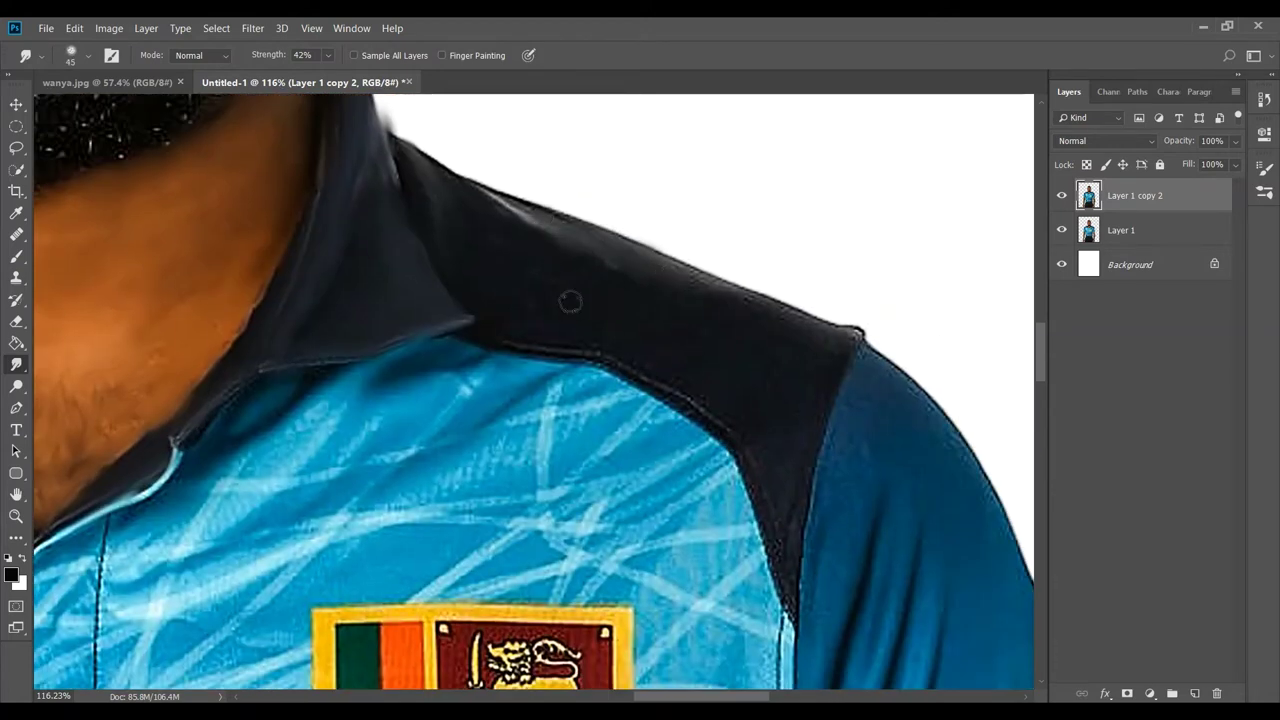
mouse_move(626, 250)
mouse_down()
mouse_move(808, 323)
mouse_move(834, 373)
mouse_up()
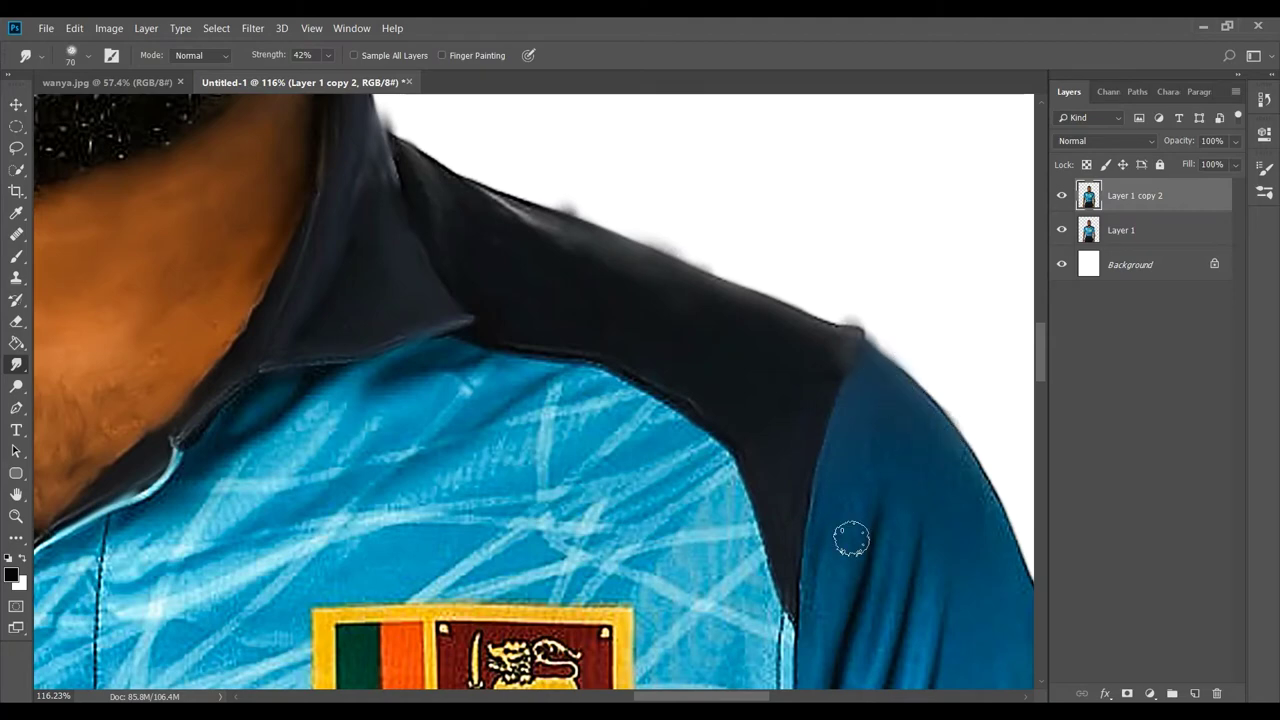
scroll(860, 520, down, 1)
scroll(890, 350, down, 1)
With a smaller brush, blend the white line pattern around the collar, flag and placket
key(bracketleft)
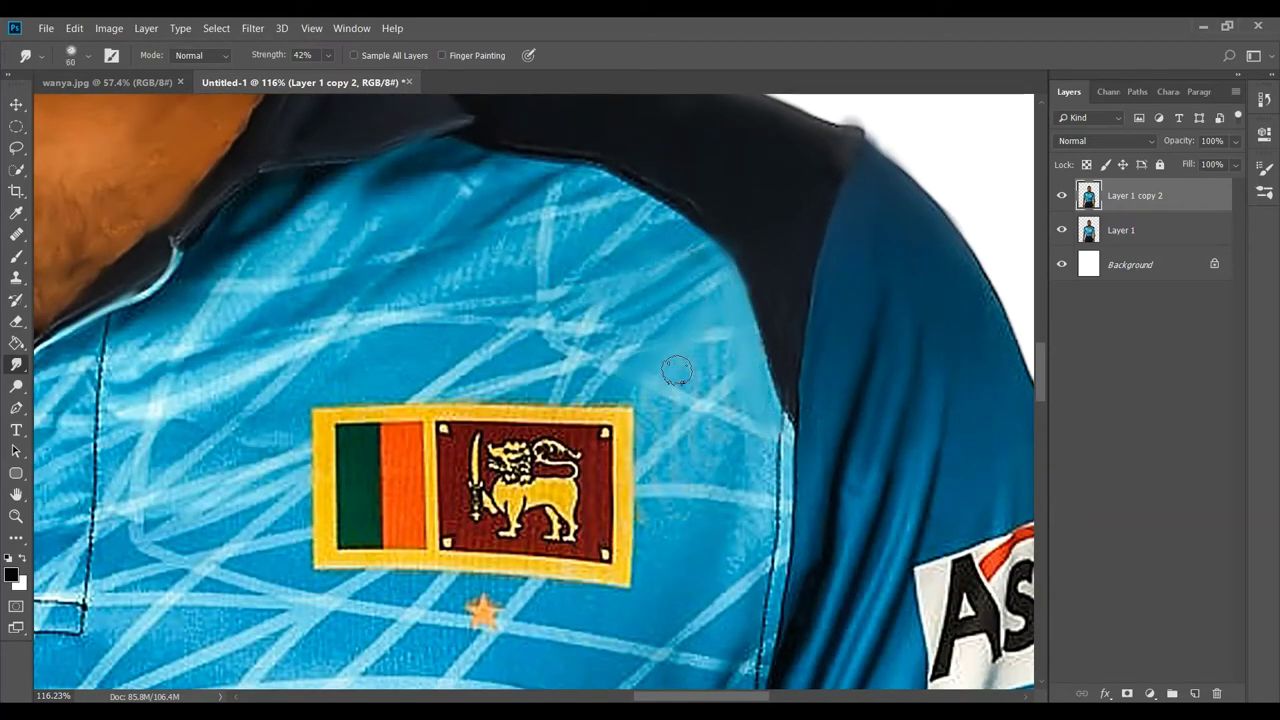
drag(745, 390, 790, 445)
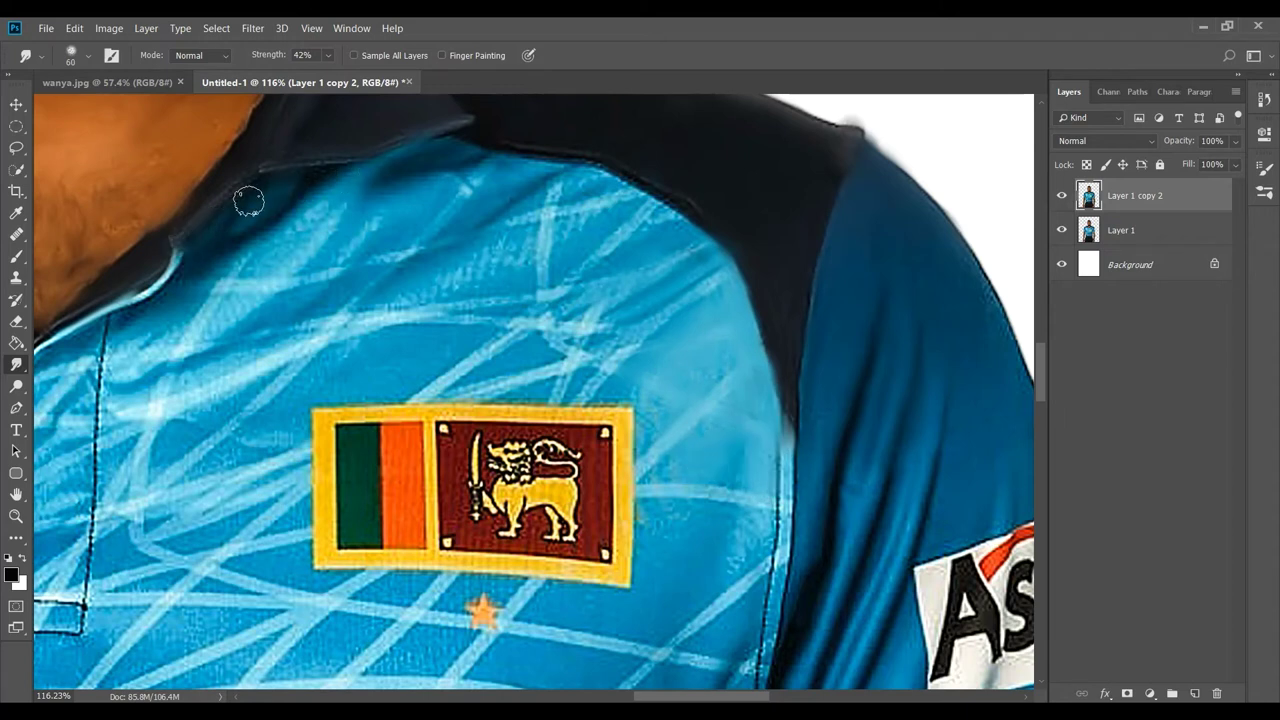
mouse_move(249, 200)
mouse_down()
mouse_move(323, 191)
mouse_move(431, 151)
mouse_move(176, 295)
mouse_move(100, 420)
mouse_move(308, 315)
mouse_move(400, 250)
mouse_move(290, 340)
mouse_move(430, 305)
mouse_move(568, 172)
mouse_move(508, 163)
mouse_move(600, 205)
mouse_move(540, 280)
mouse_move(524, 236)
mouse_up()
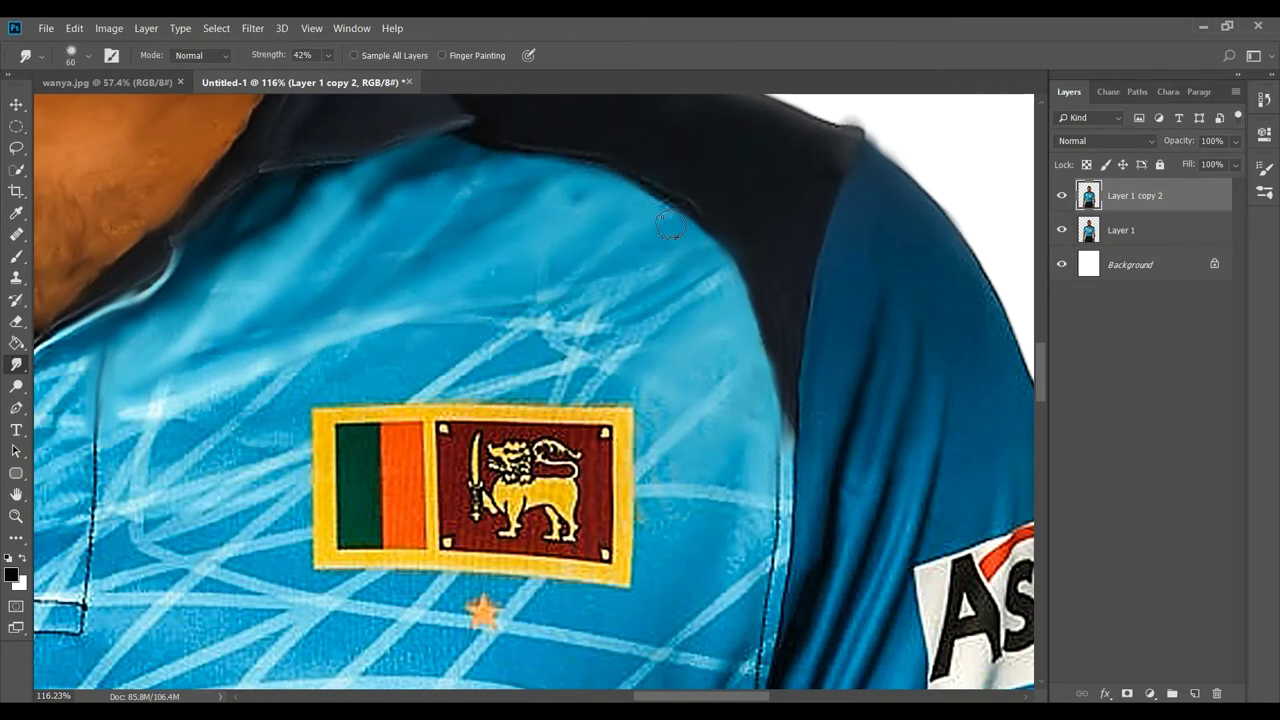
mouse_move(670, 226)
mouse_down()
mouse_move(475, 355)
mouse_move(635, 305)
mouse_move(633, 381)
mouse_up()
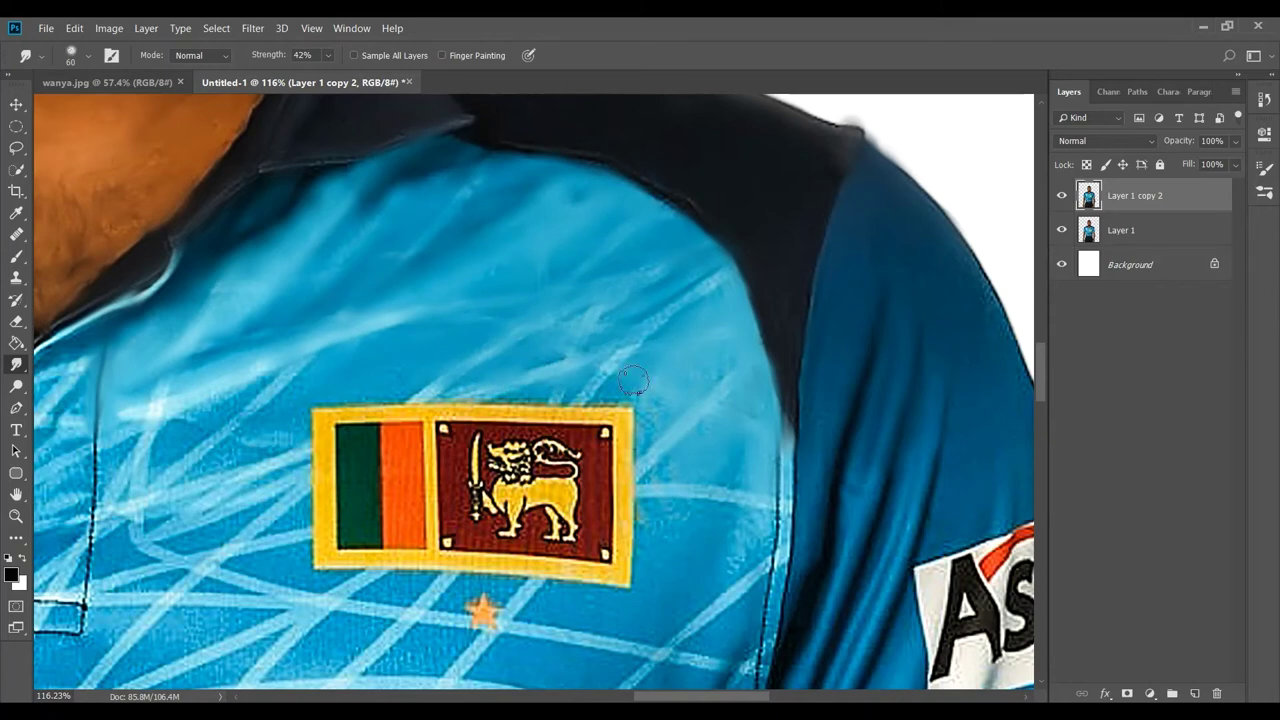
mouse_move(240, 380)
mouse_down()
mouse_move(123, 371)
mouse_move(200, 400)
mouse_move(317, 383)
mouse_move(200, 480)
mouse_move(137, 409)
mouse_move(317, 341)
mouse_up()
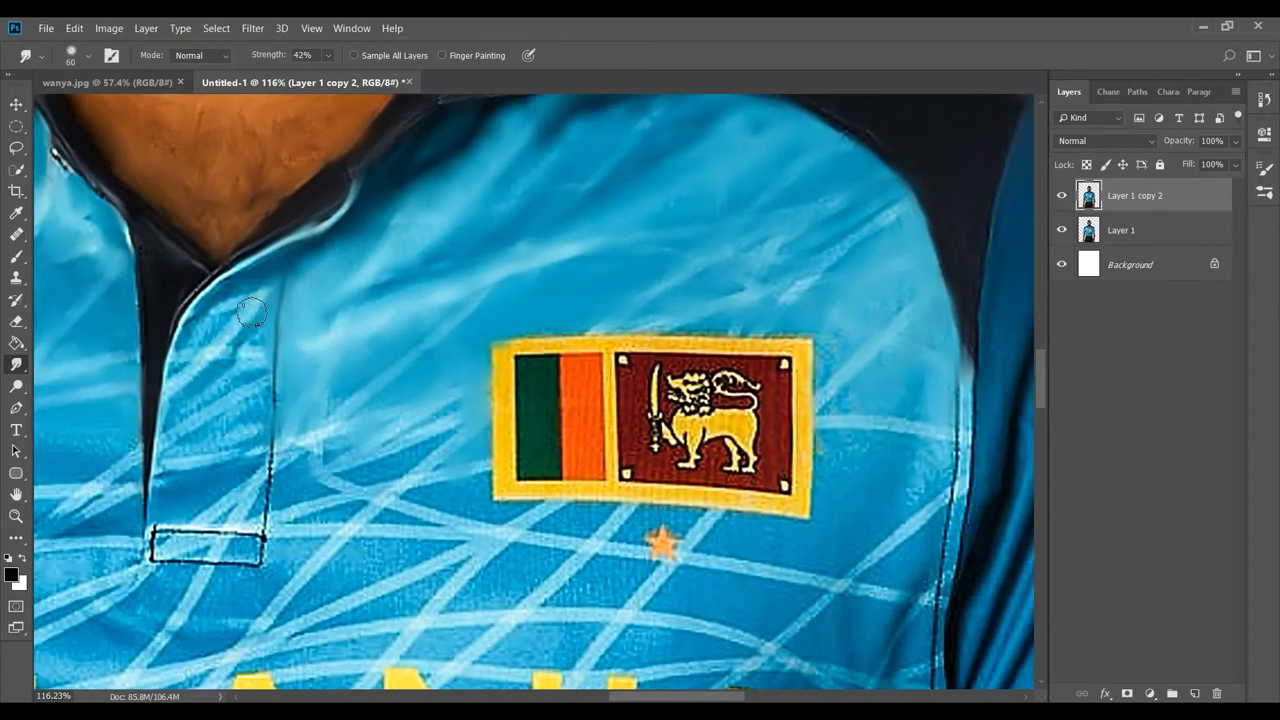
mouse_move(251, 313)
mouse_down()
mouse_move(190, 340)
mouse_move(175, 470)
mouse_move(260, 320)
mouse_move(242, 478)
mouse_move(190, 520)
mouse_move(197, 453)
mouse_move(168, 522)
mouse_move(262, 515)
mouse_move(320, 445)
mouse_move(351, 437)
mouse_move(461, 469)
mouse_up()
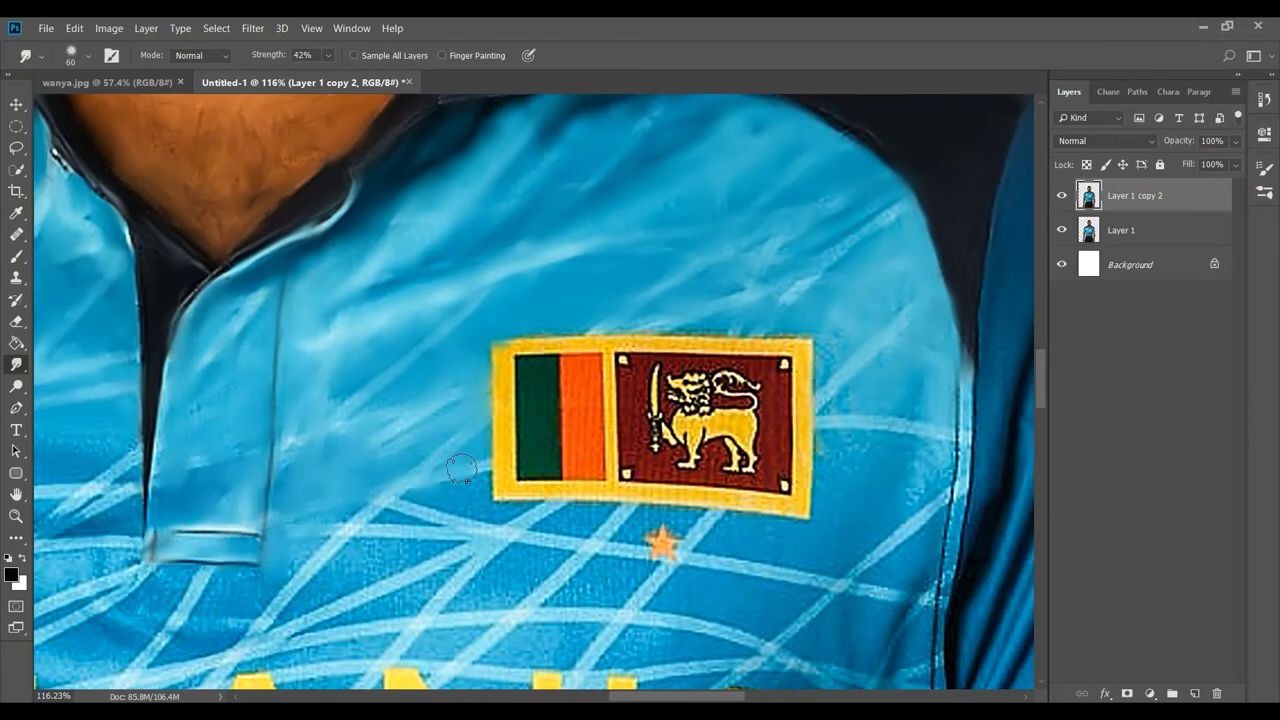
Smear the Sri Lanka flag's orange stripe into painted strokes
drag(60, 462, 425, 352)
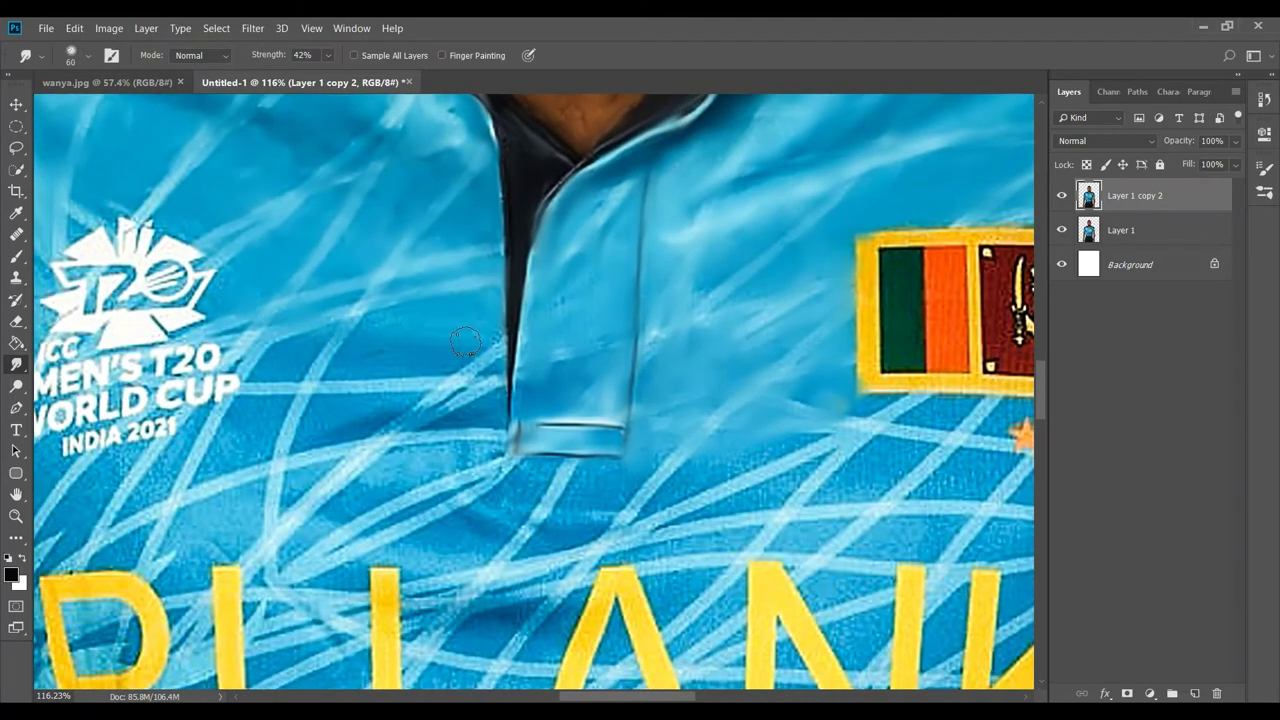
scroll(465, 342, down, 5)
scroll(580, 328, up, 2)
scroll(580, 328, up, 1)
scroll(580, 328, up, 2)
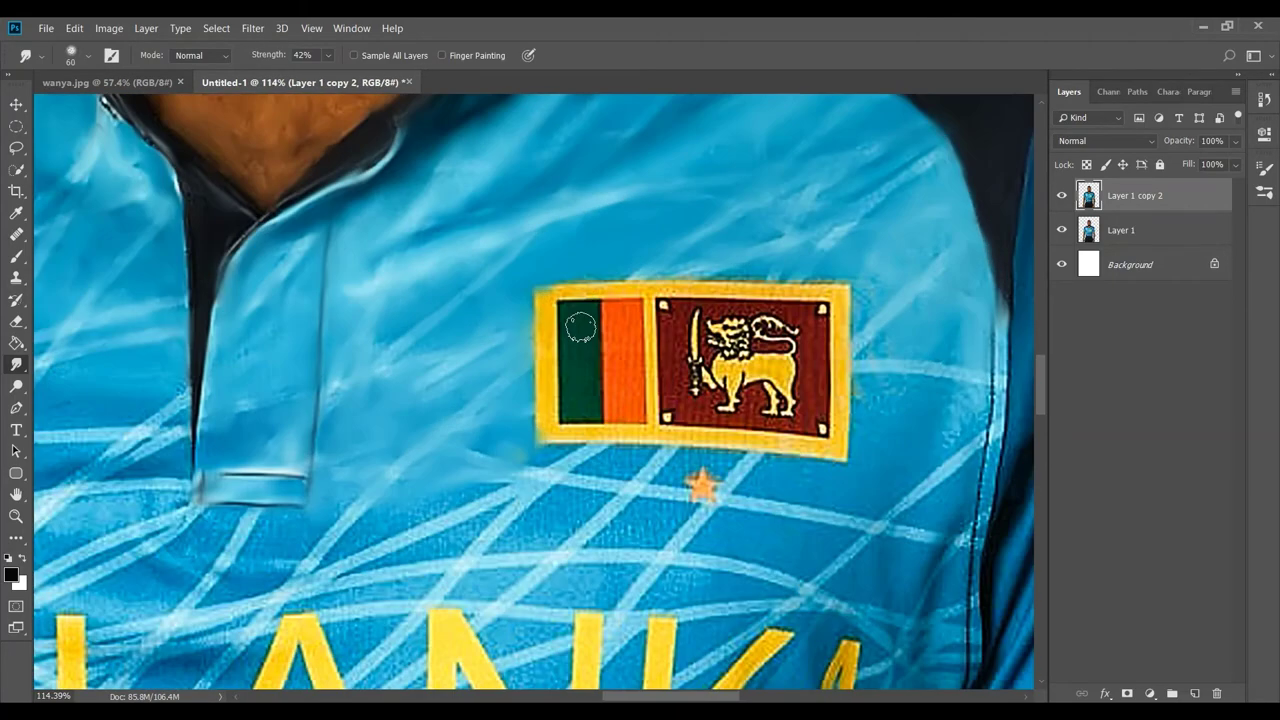
drag(614, 345, 630, 322)
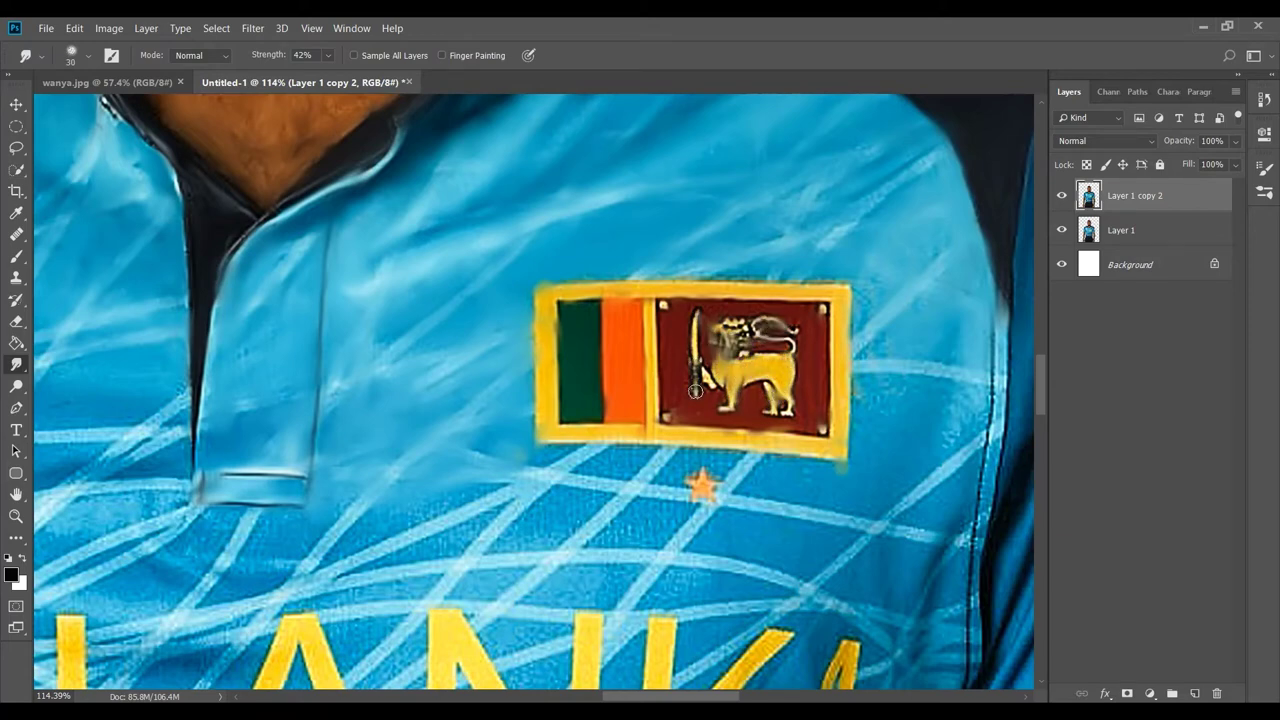
alt+scroll(576, 284, down, 5)
Change the smudge brush size and choose a finger-paint brush preset
alt+scroll(540, 250, up, 3)
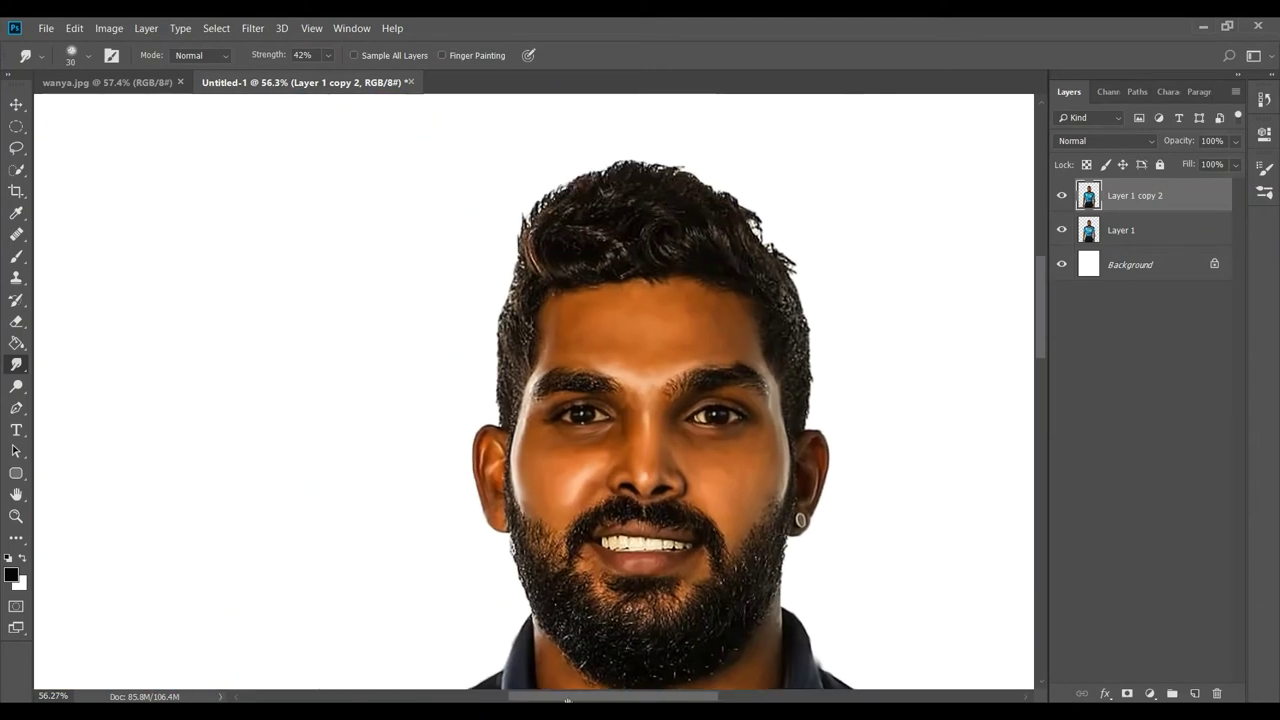
click(88, 55)
drag(40, 100, 75, 100)
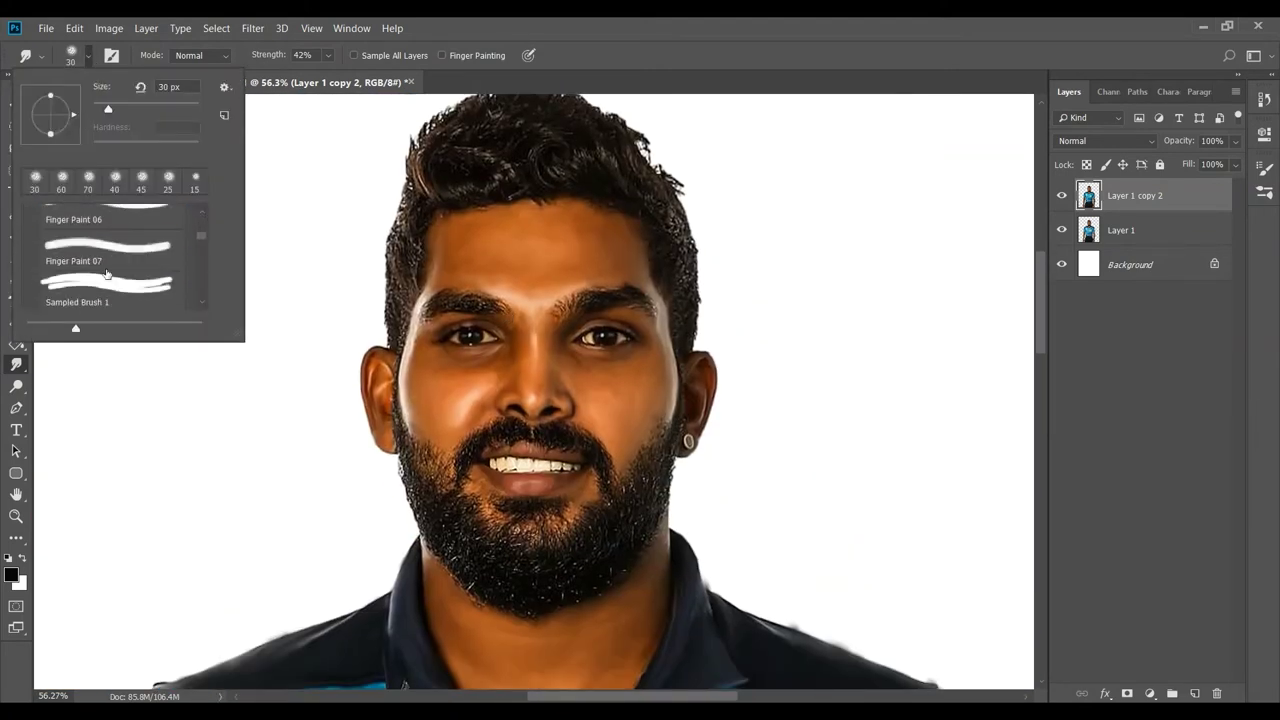
click(150, 434)
scroll(506, 250, up, 2)
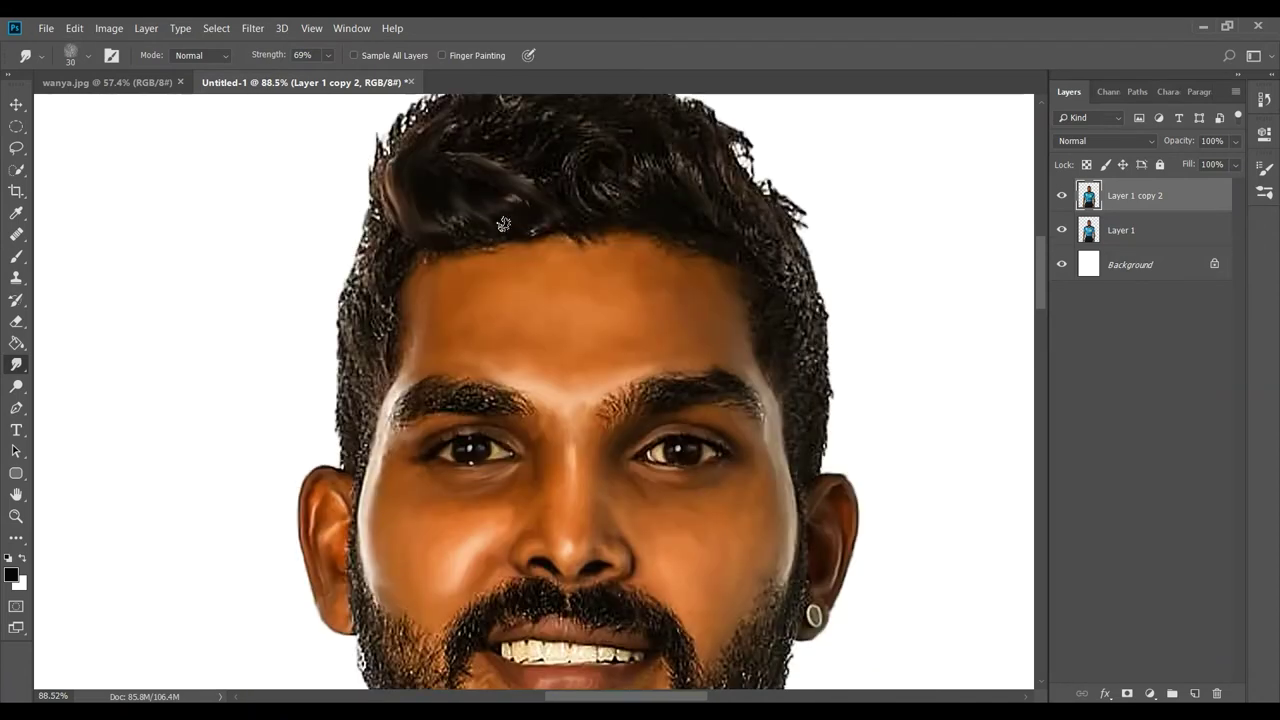
Smudge the hair on top of the head into soft painted strands
drag(463, 193, 421, 148)
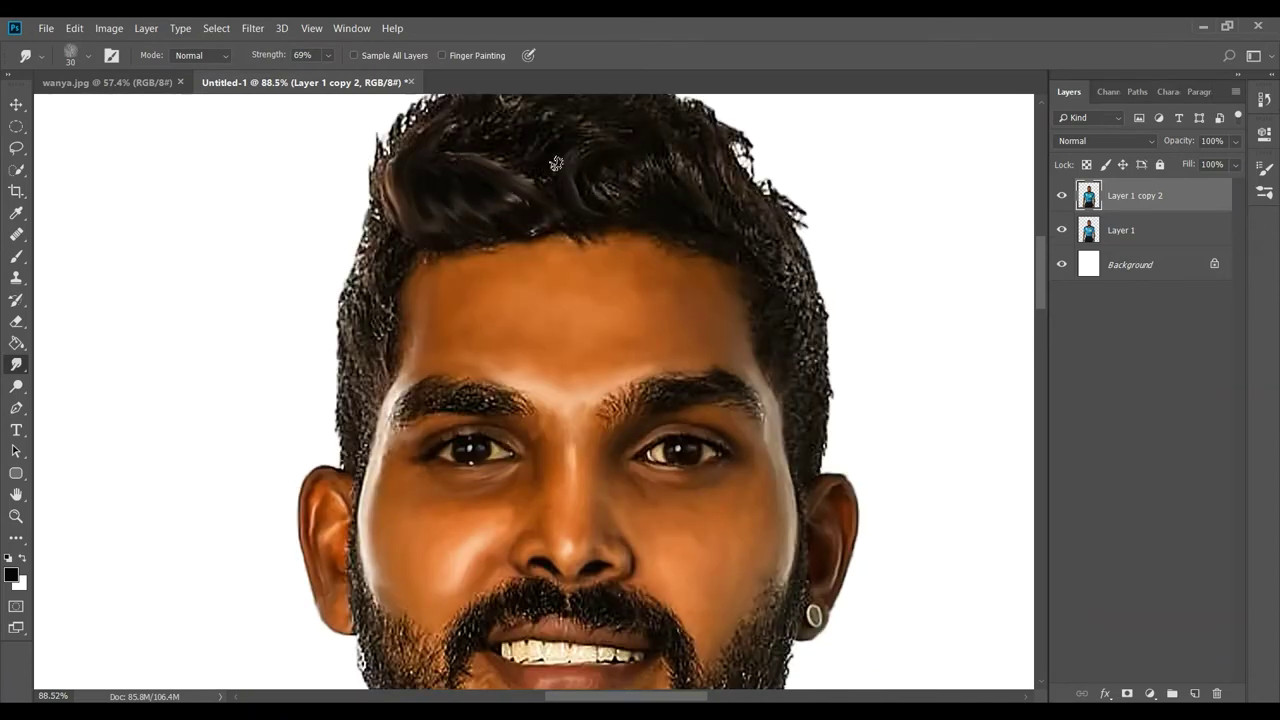
scroll(535, 195, up, 2)
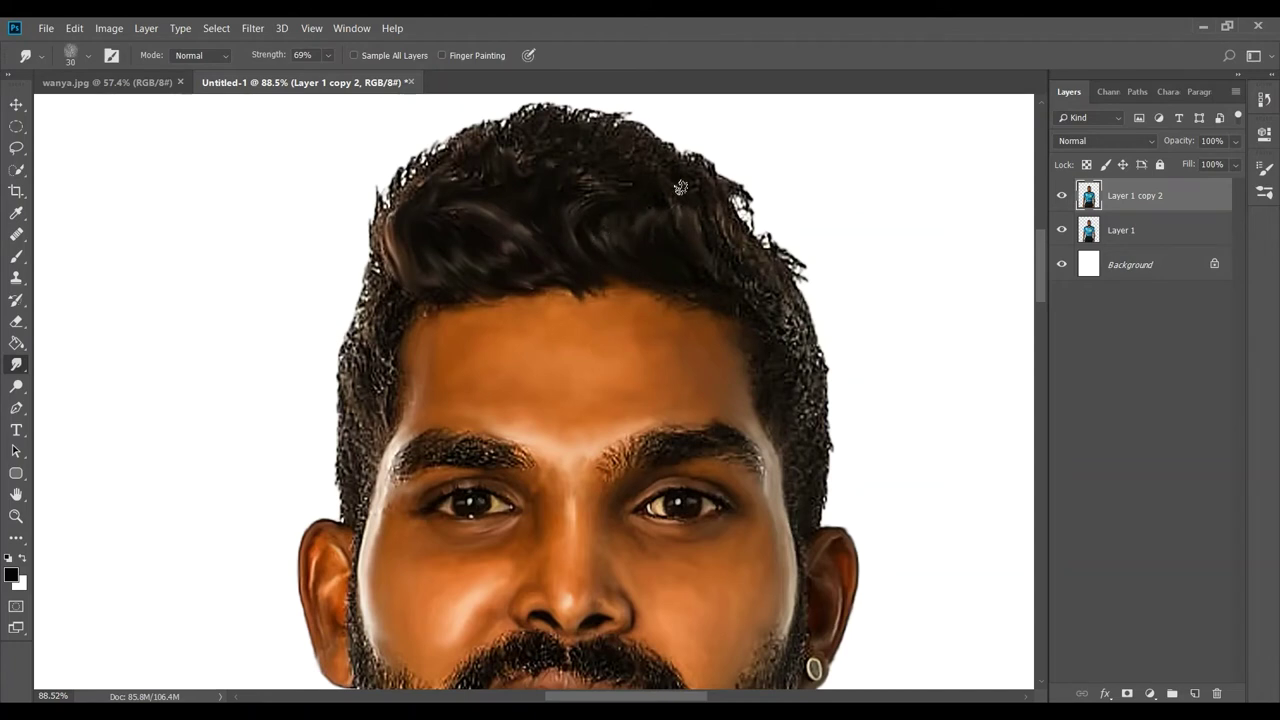
mouse_move(703, 187)
mouse_down()
mouse_move(748, 204)
mouse_move(620, 173)
mouse_up()
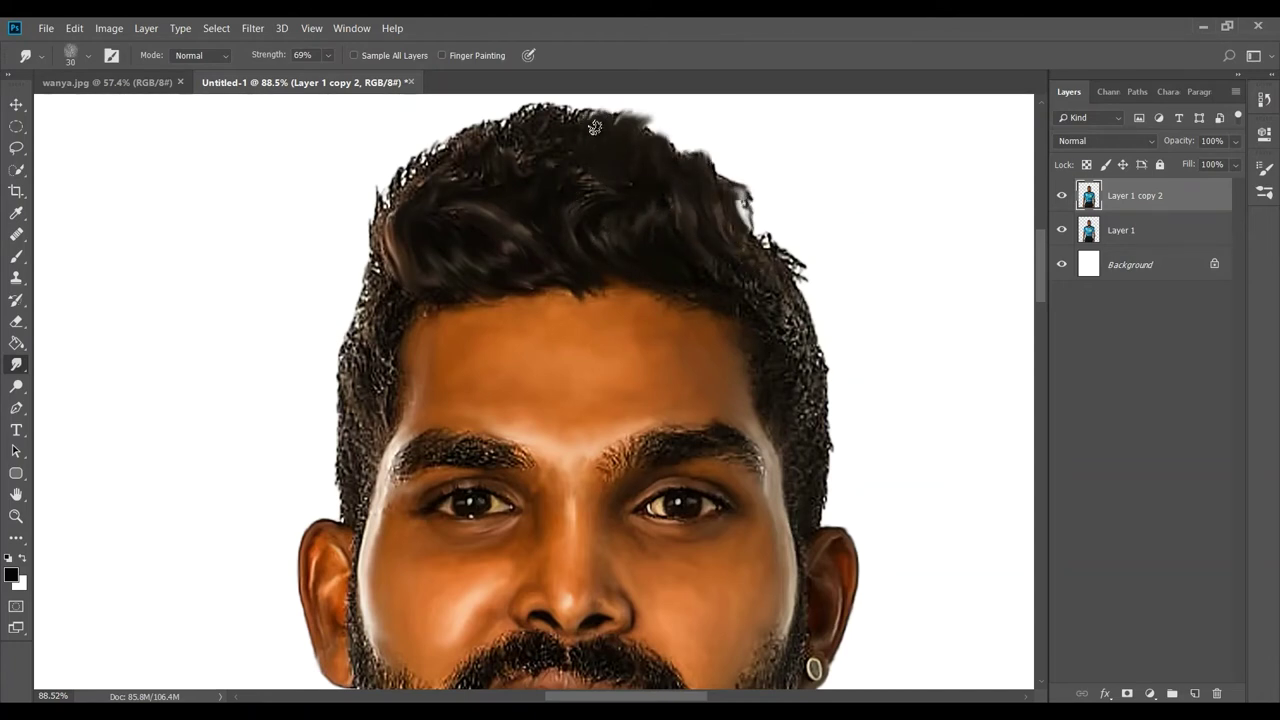
scroll(594, 127, up, 3)
mouse_move(572, 228)
mouse_down()
mouse_move(560, 211)
mouse_move(412, 216)
mouse_move(384, 286)
mouse_up()
Smooth the frizzy left and right hair edges into flowing strands
drag(385, 330, 378, 292)
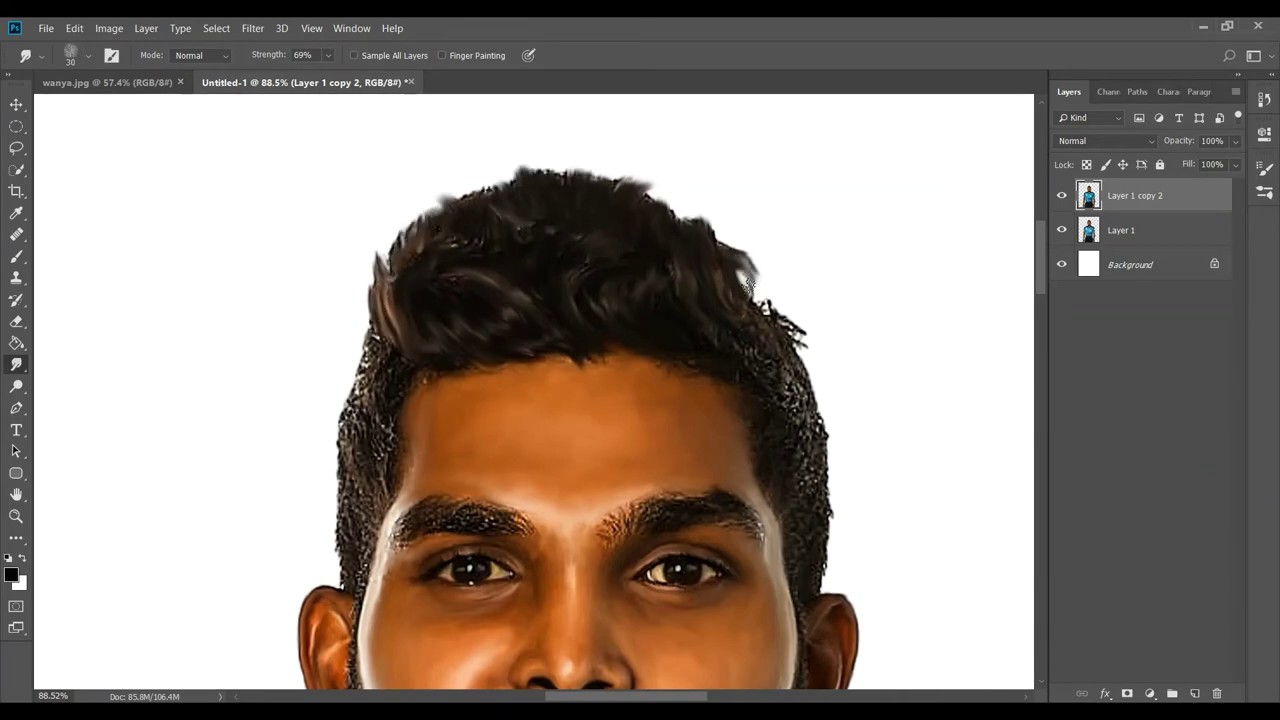
mouse_move(780, 312)
mouse_down()
mouse_move(812, 342)
mouse_move(739, 350)
mouse_up()
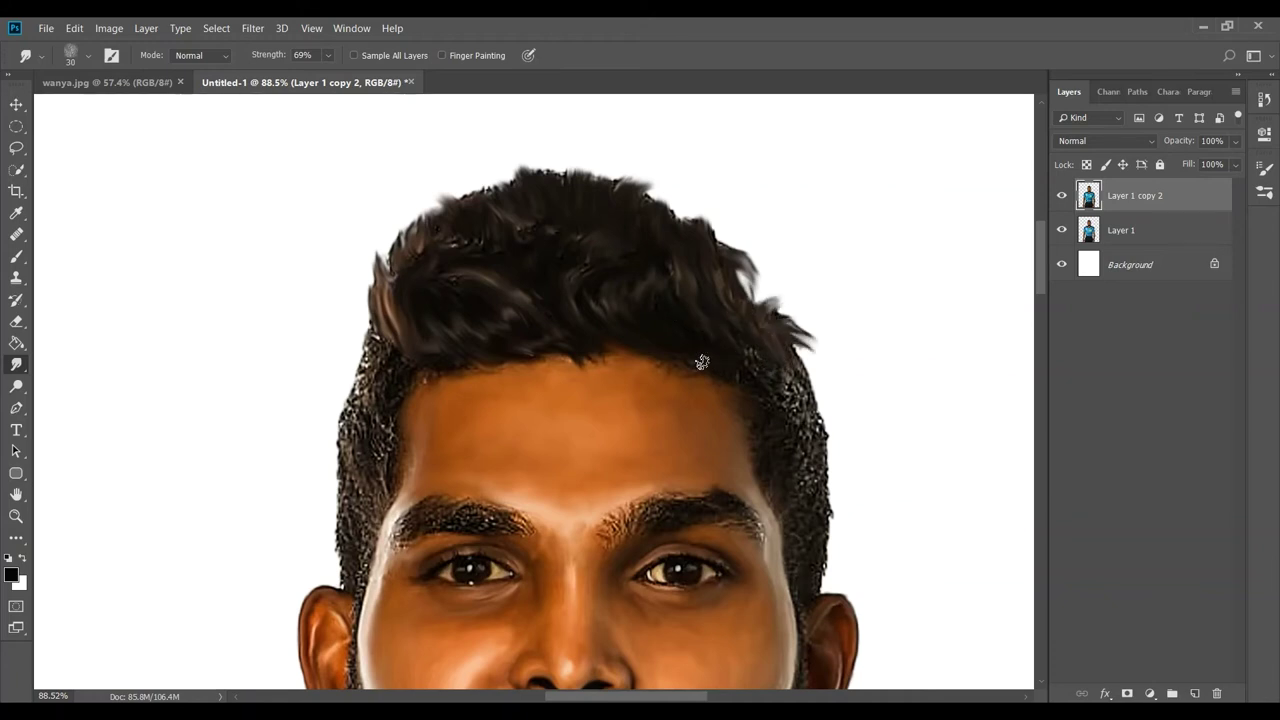
mouse_move(801, 380)
mouse_down()
mouse_move(815, 440)
mouse_move(786, 423)
mouse_move(820, 477)
mouse_up()
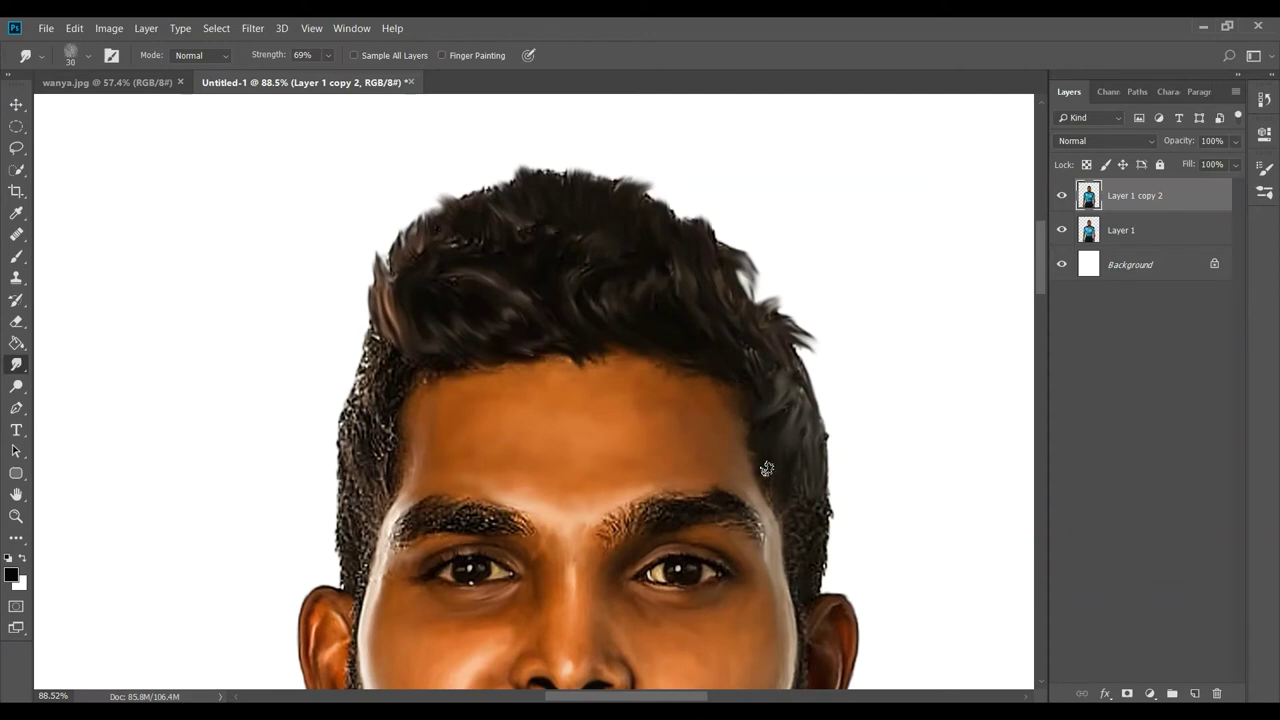
mouse_move(791, 534)
mouse_down()
mouse_move(820, 510)
mouse_move(816, 562)
mouse_up()
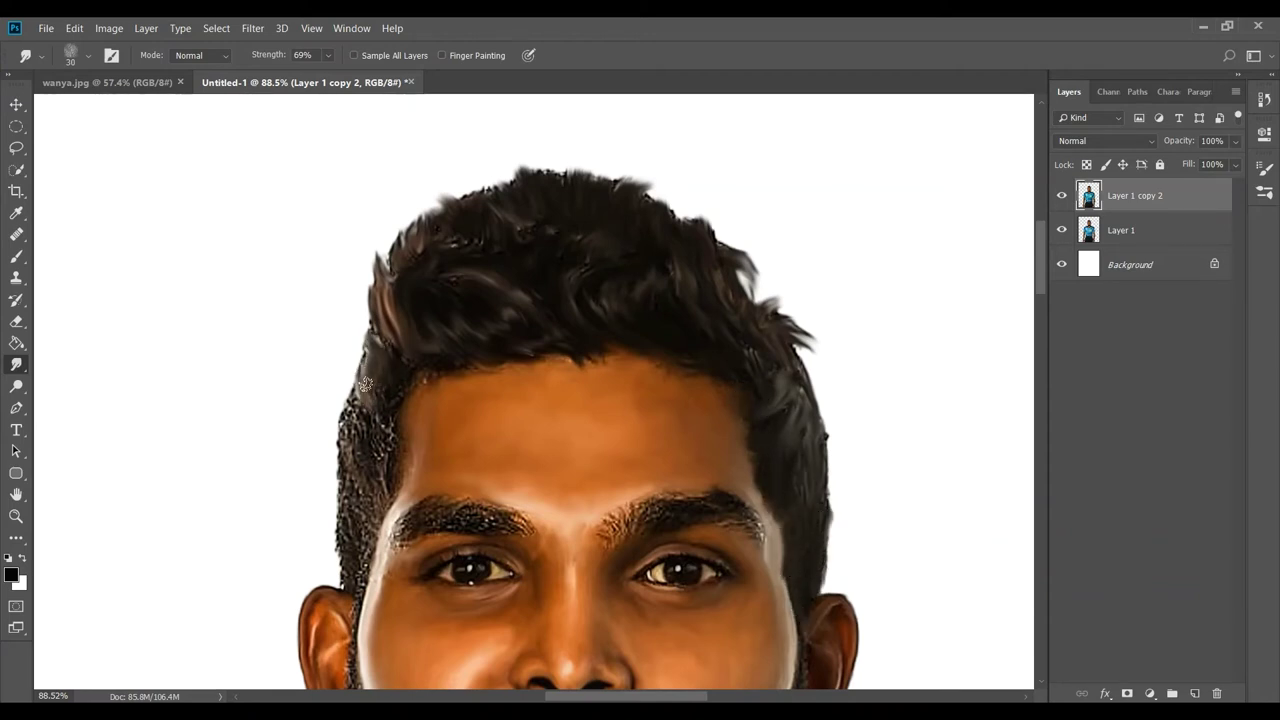
mouse_move(365, 385)
mouse_down()
mouse_move(350, 440)
mouse_move(388, 430)
mouse_move(396, 447)
mouse_up()
scroll(354, 490, down, 2)
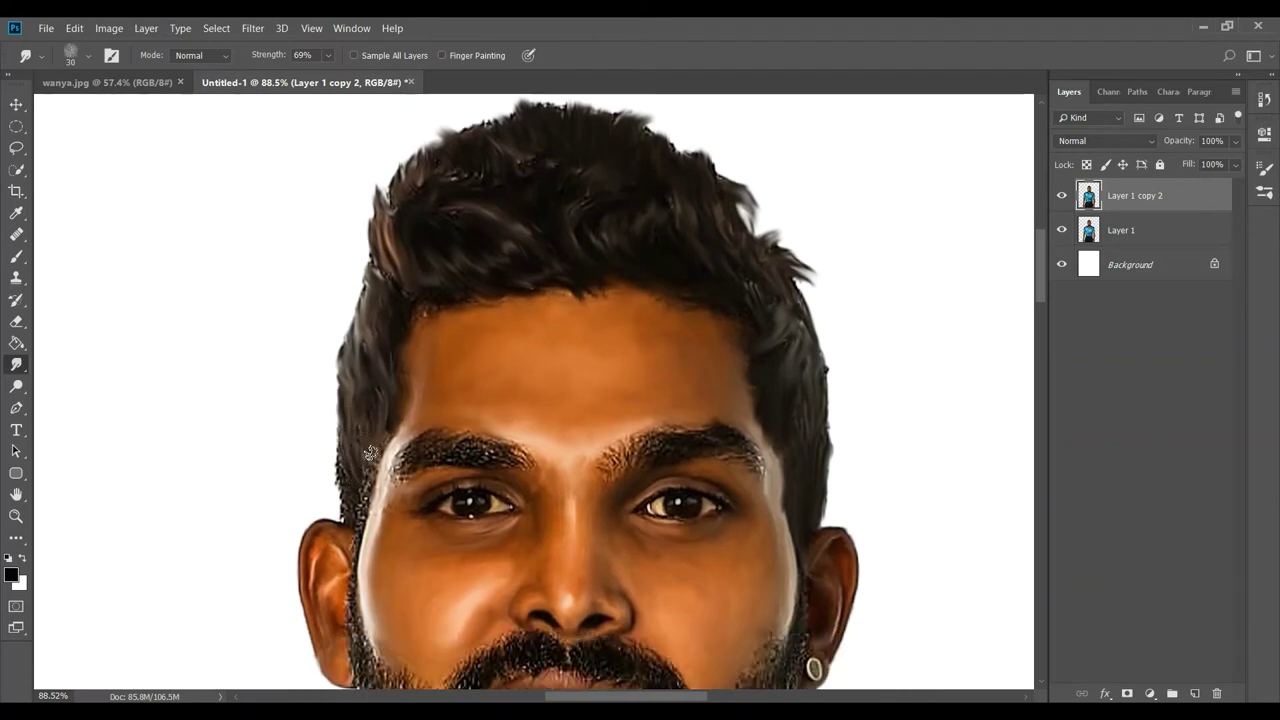
scroll(355, 505, down, 2)
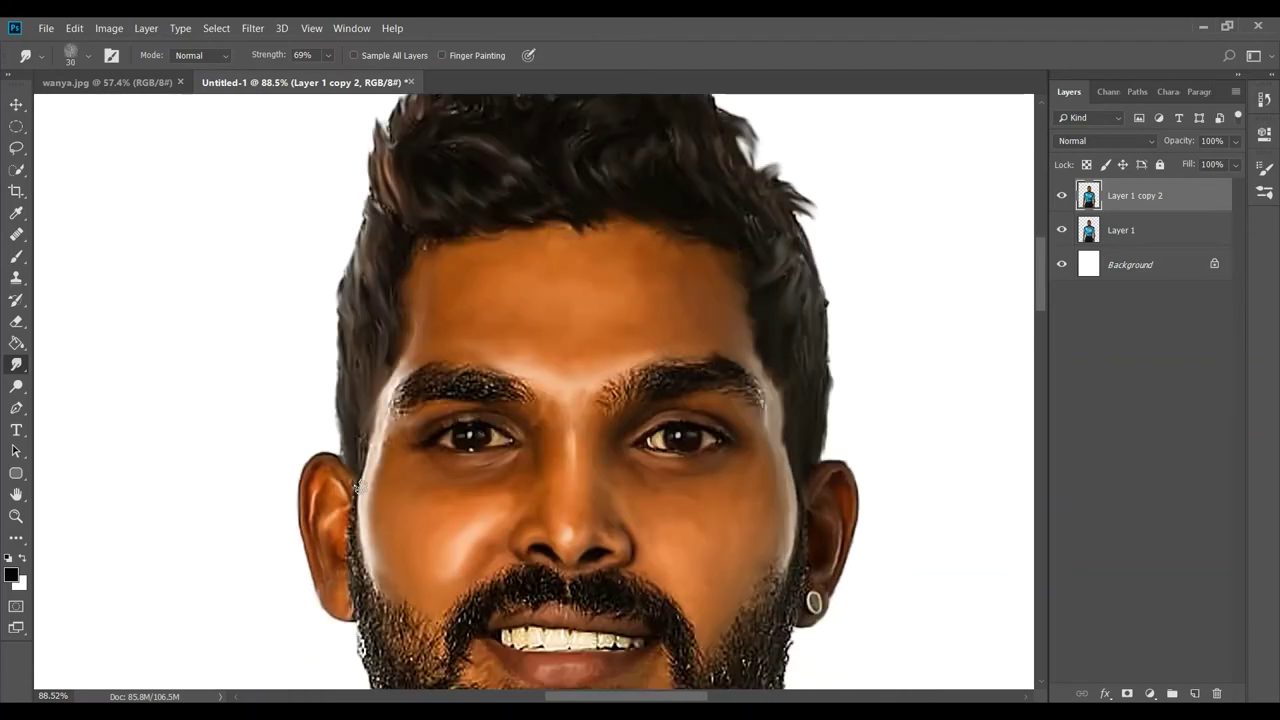
scroll(365, 575, down, 2)
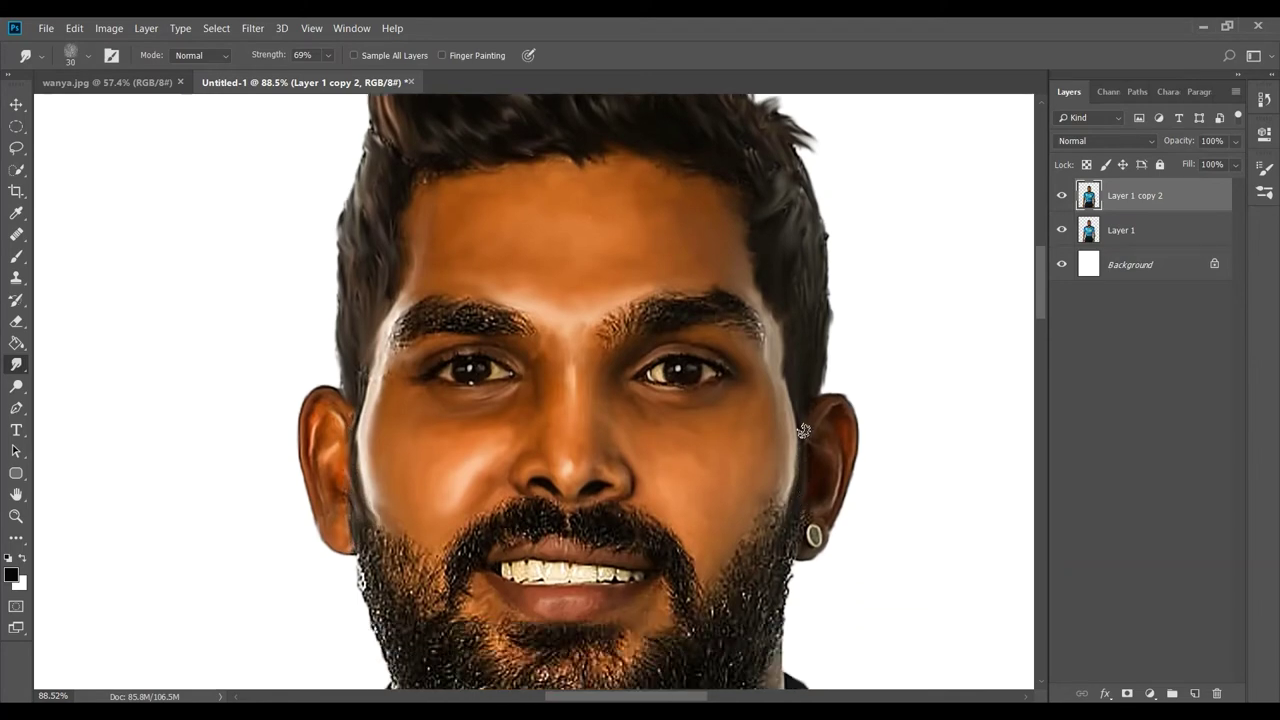
scroll(773, 514, down, 1)
alt+scroll(575, 400, down, 2)
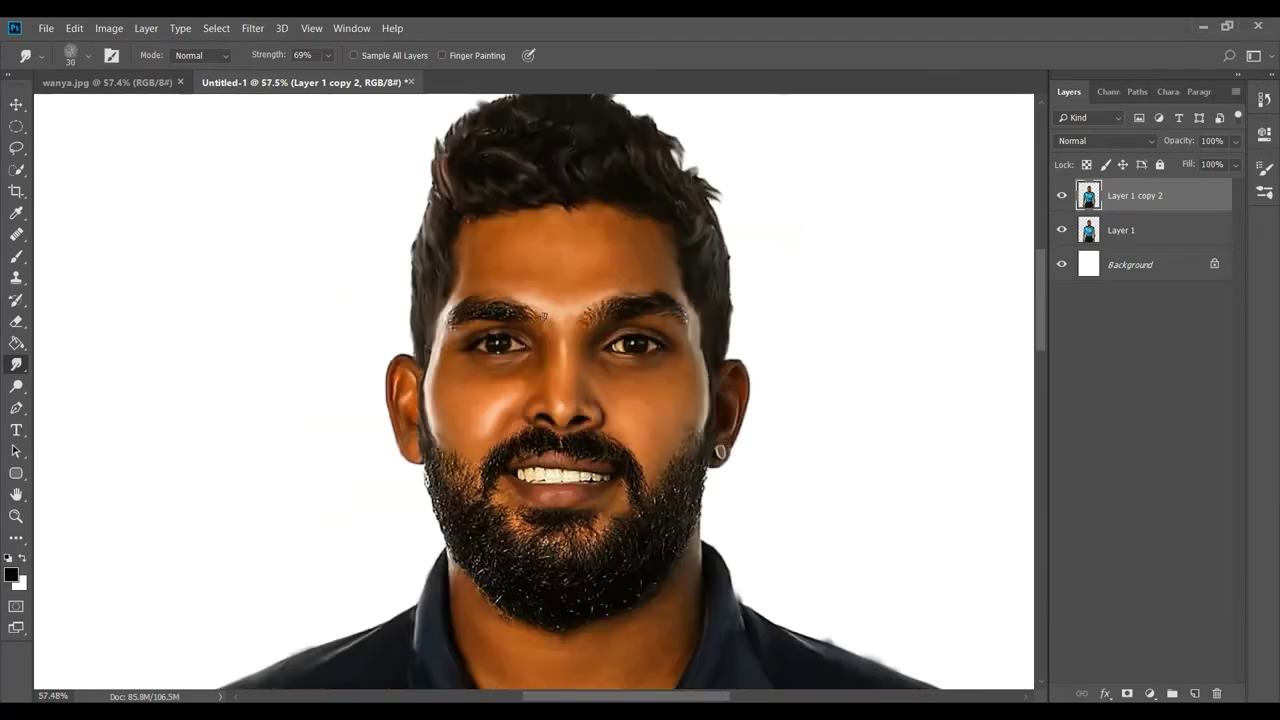
alt+scroll(566, 137, up, 4)
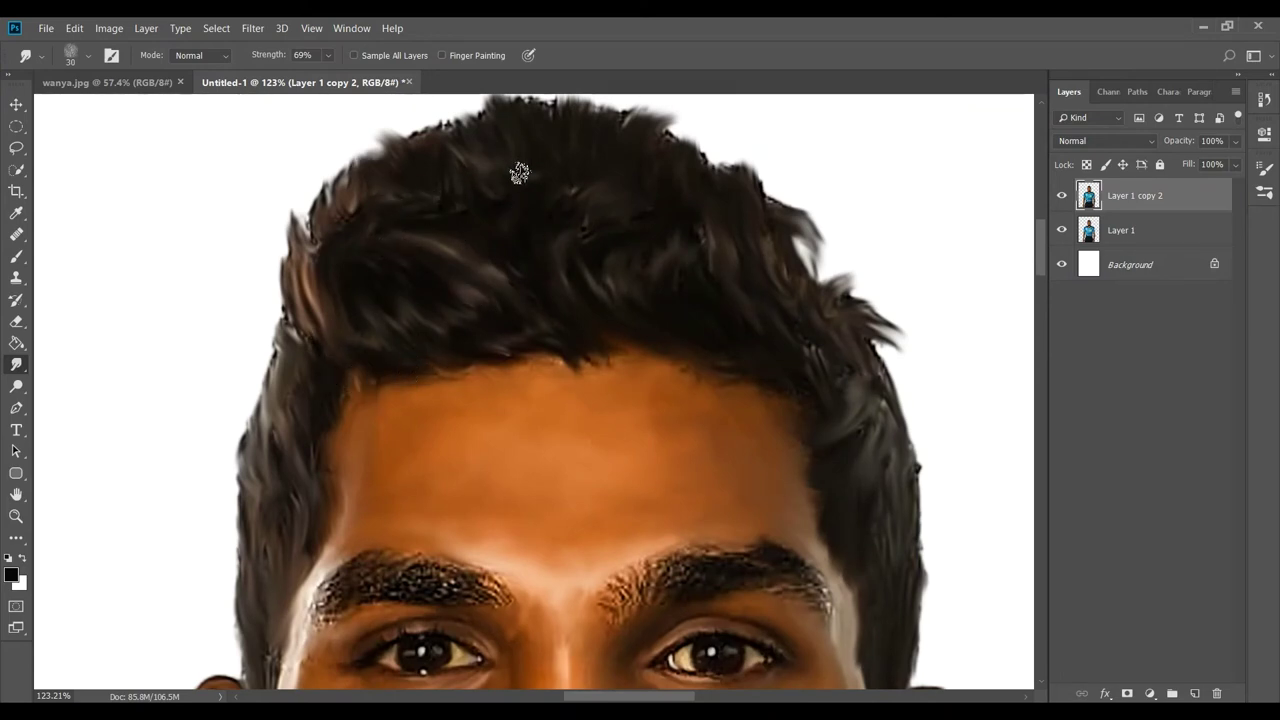
With a larger brush, smudge the right jaw edge and right-cheek beard hairs
scroll(694, 334, down, 2)
scroll(694, 334, down, 5)
scroll(500, 250, down, 4)
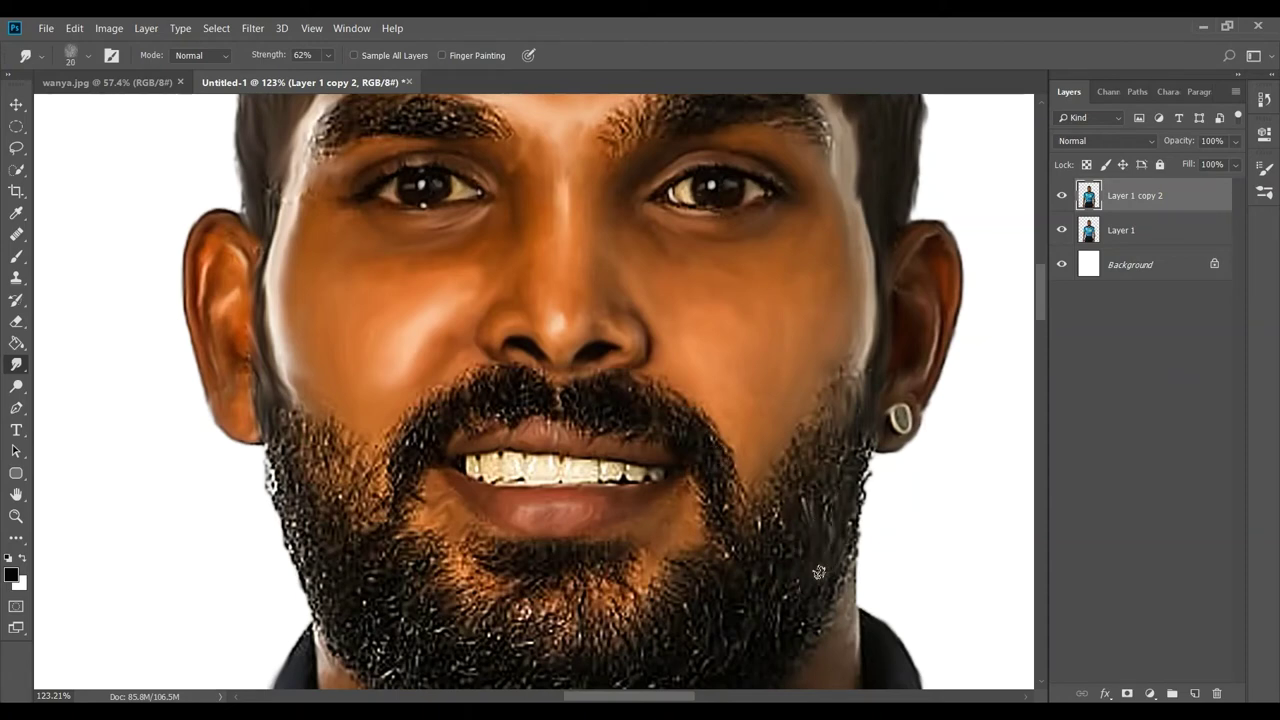
key(bracketright)
scroll(751, 523, down, 2)
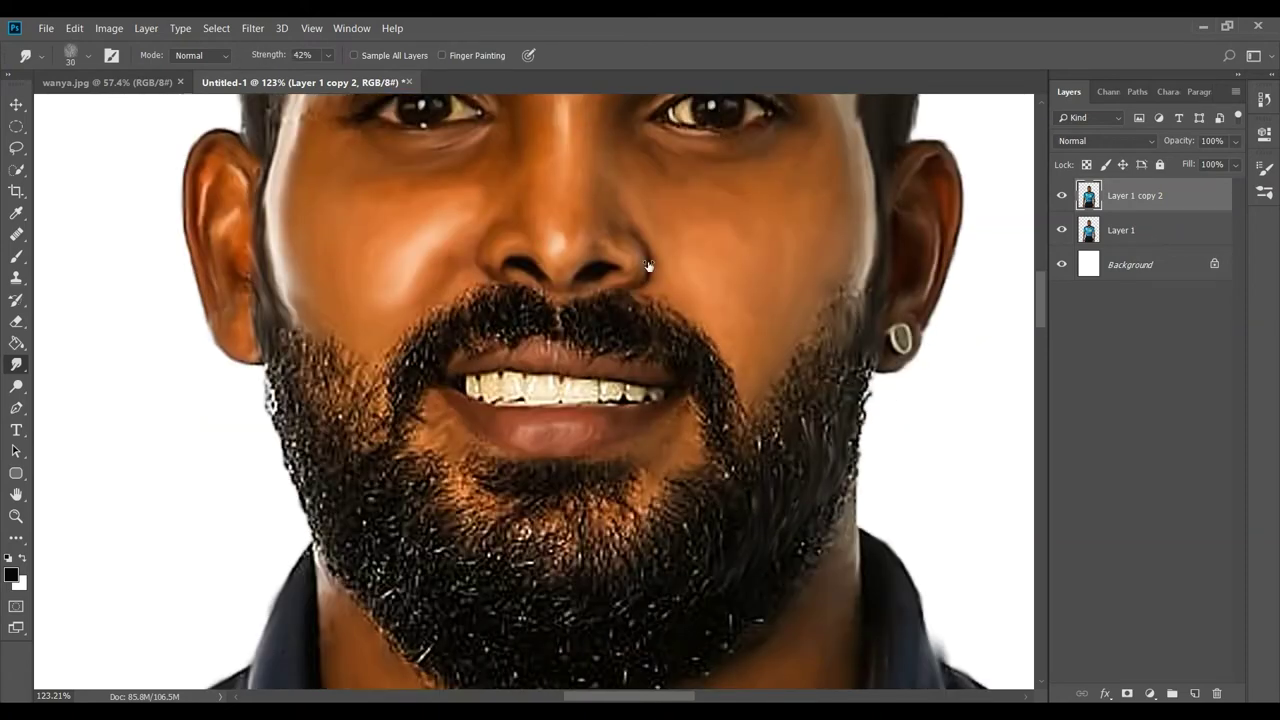
scroll(613, 503, down, 2)
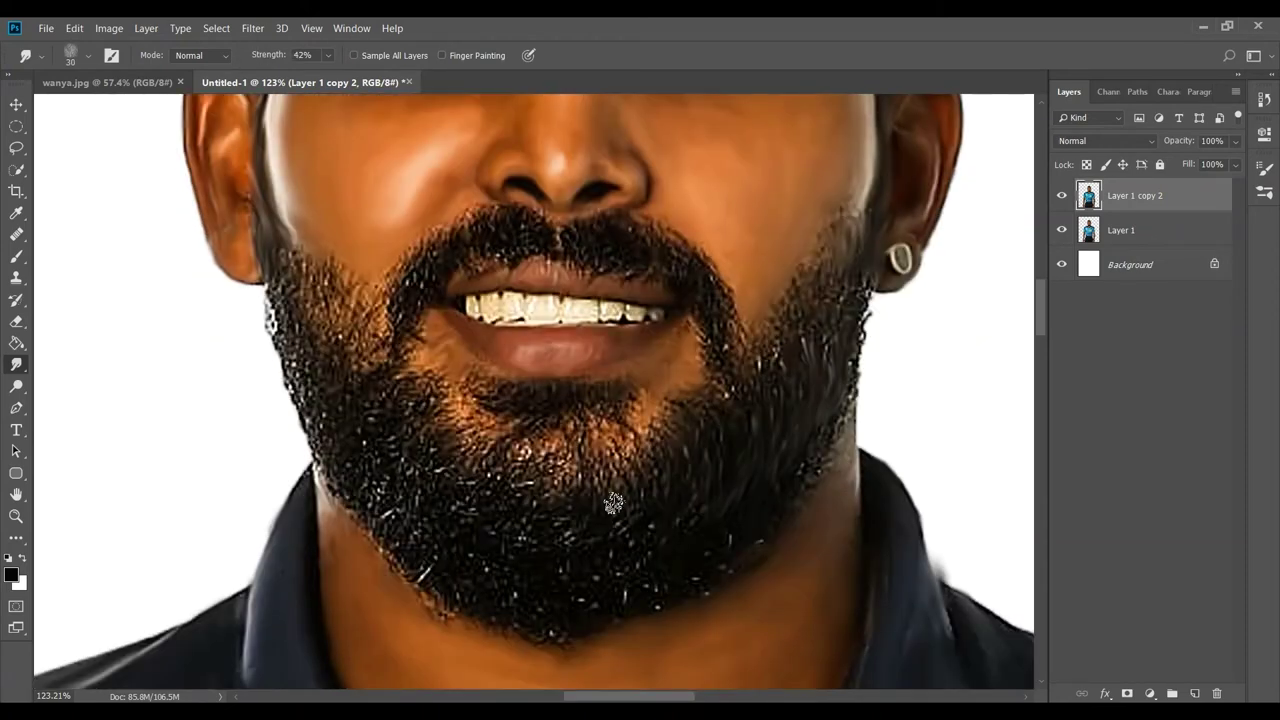
mouse_move(817, 449)
mouse_down()
mouse_move(866, 335)
mouse_move(840, 297)
mouse_move(866, 238)
mouse_up()
mouse_move(805, 277)
mouse_down()
mouse_move(797, 320)
mouse_move(803, 366)
mouse_move(817, 371)
mouse_move(727, 340)
mouse_up()
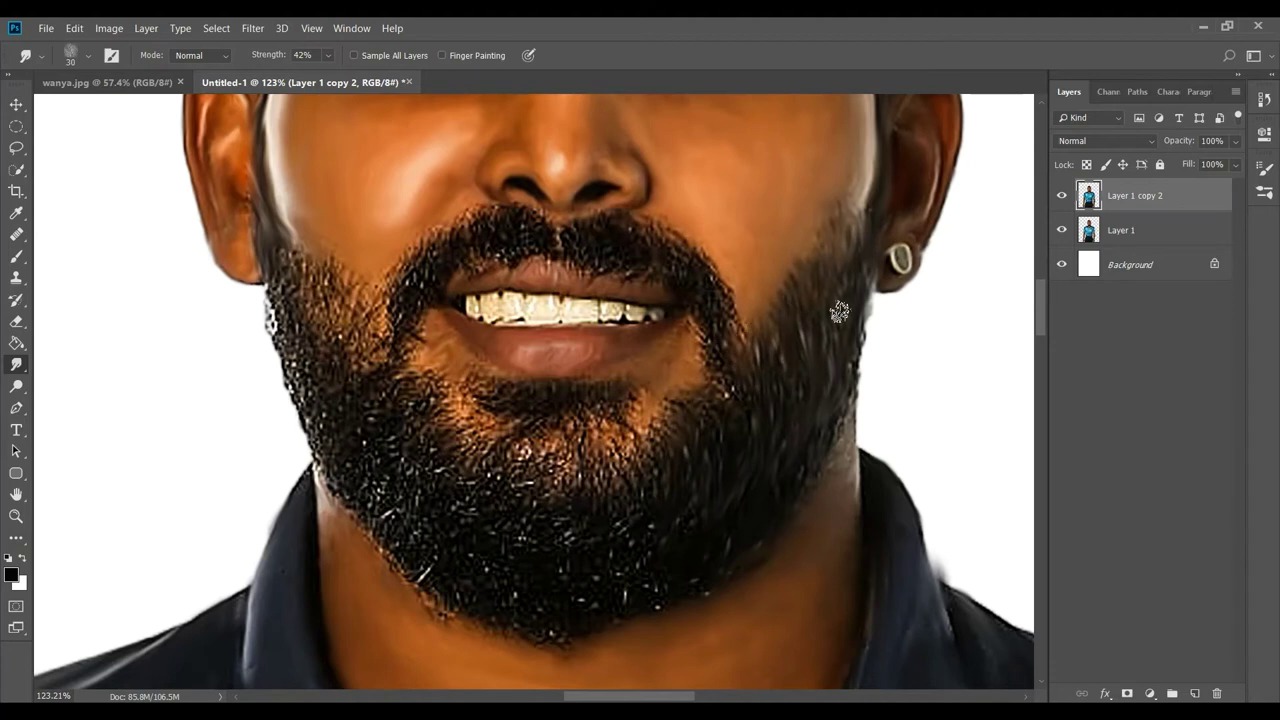
scroll(837, 306, up, 1)
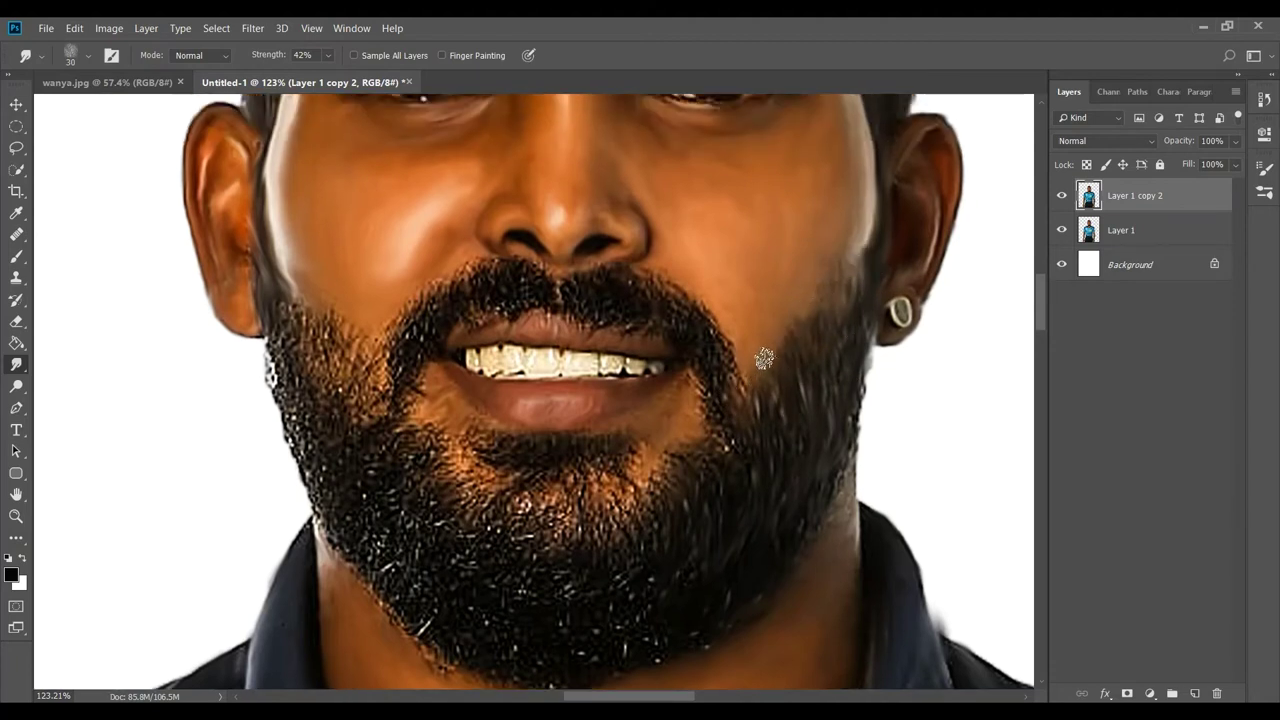
scroll(860, 427, down, 1)
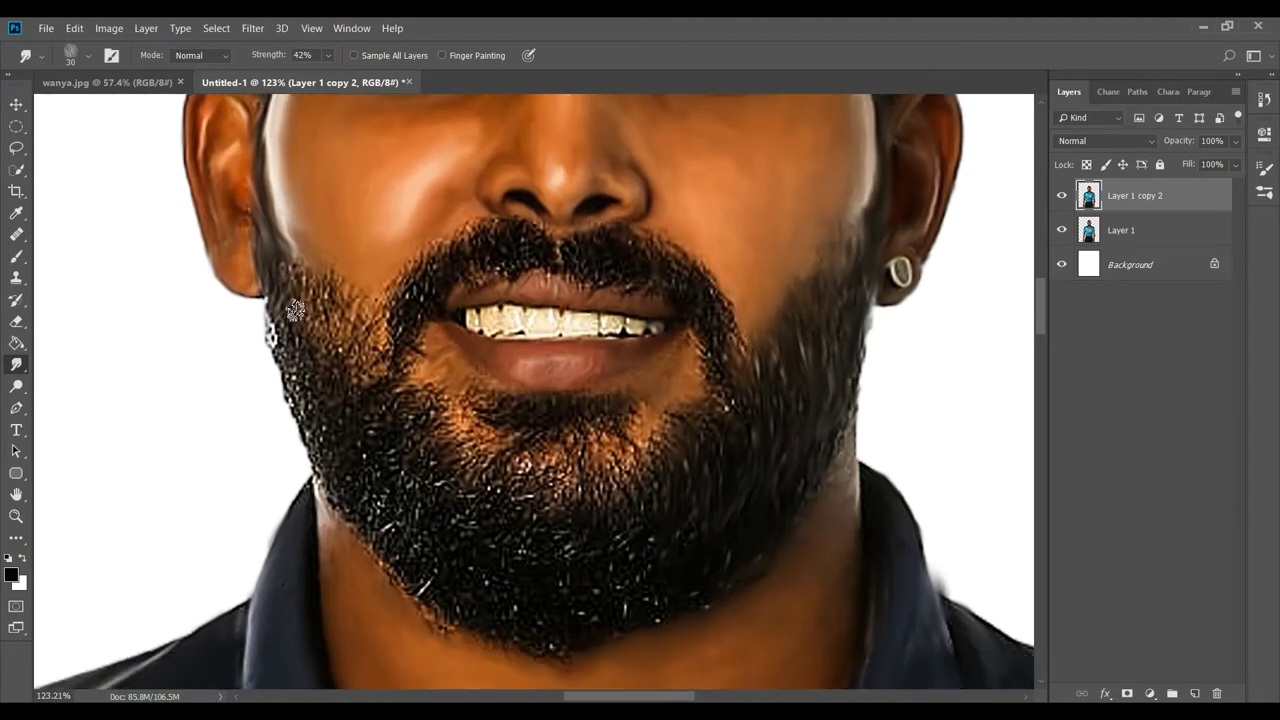
Smear the left beard edge, the moustache and the beard beside the mouth
mouse_move(276, 358)
mouse_down()
mouse_move(361, 317)
mouse_move(337, 449)
mouse_move(360, 406)
mouse_move(374, 511)
mouse_move(403, 437)
mouse_move(397, 534)
mouse_move(400, 314)
mouse_move(423, 297)
mouse_move(403, 363)
mouse_up()
mouse_move(527, 261)
mouse_down()
mouse_move(510, 236)
mouse_move(457, 246)
mouse_move(514, 247)
mouse_move(509, 271)
mouse_move(494, 246)
mouse_move(591, 263)
mouse_move(594, 241)
mouse_move(654, 260)
mouse_move(637, 241)
mouse_move(731, 349)
mouse_move(631, 271)
mouse_move(574, 251)
mouse_move(620, 258)
mouse_up()
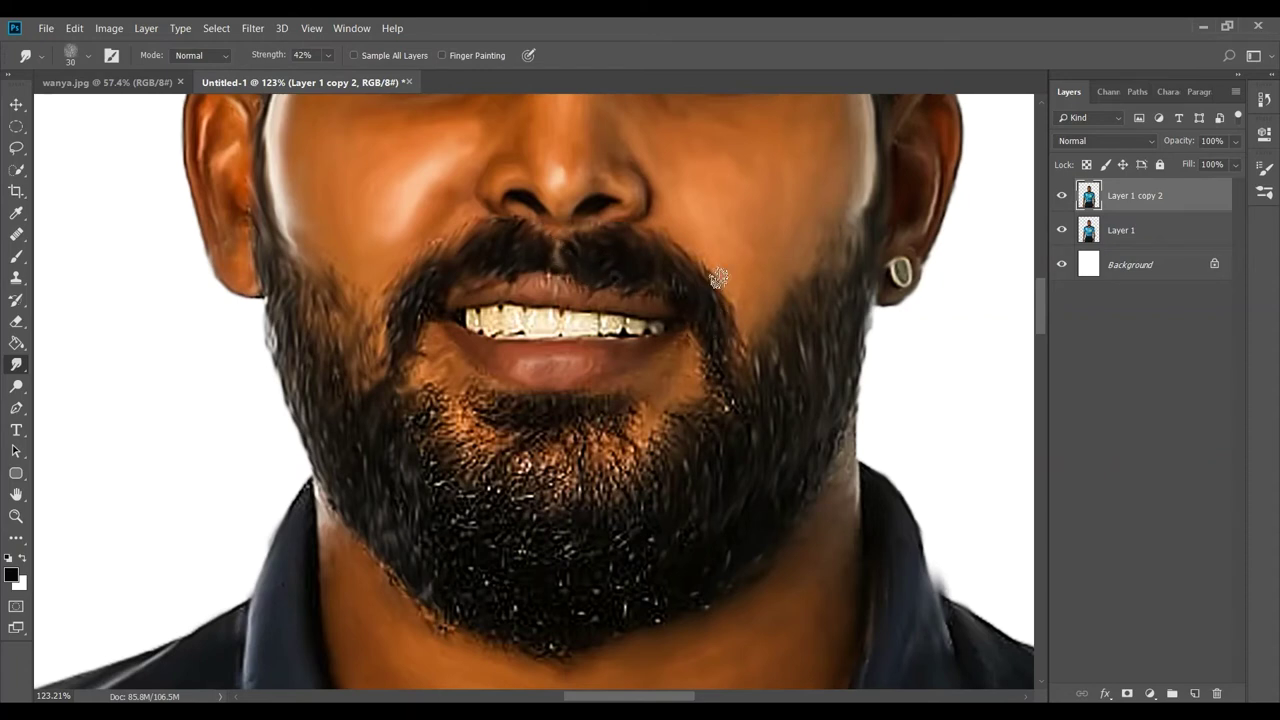
drag(716, 305, 722, 421)
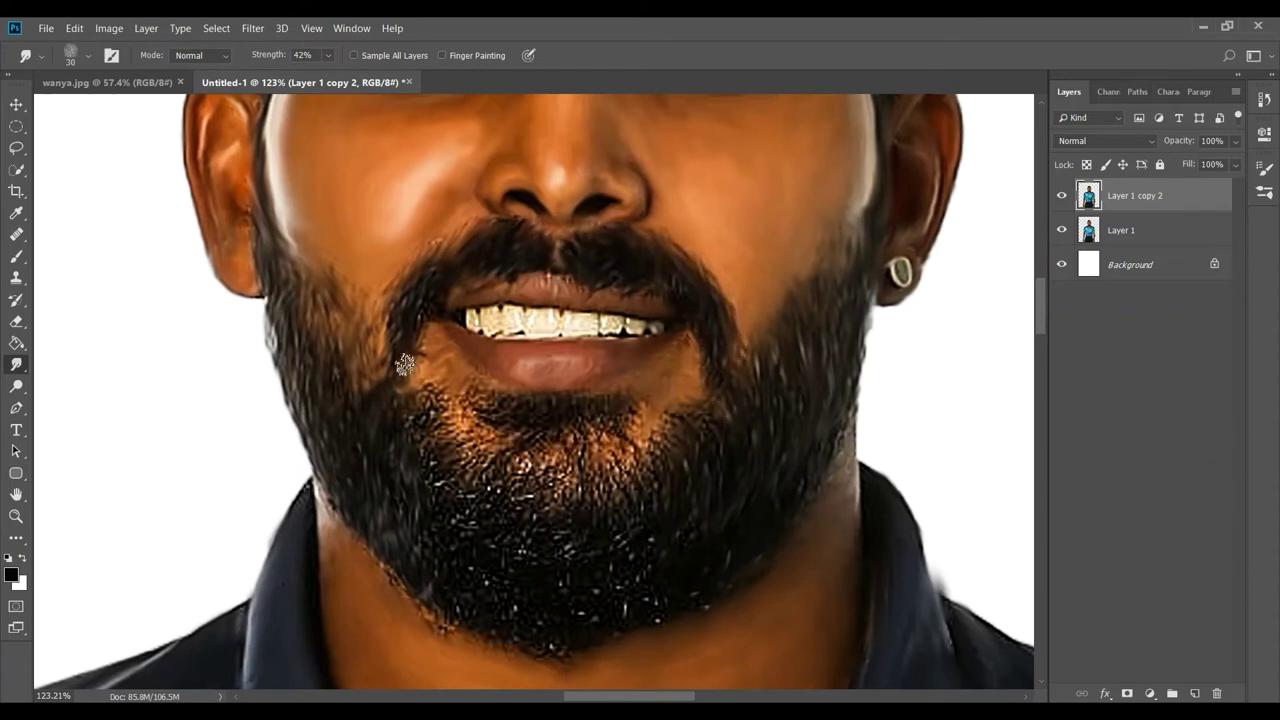
drag(416, 254, 414, 344)
scroll(614, 243, down, 3)
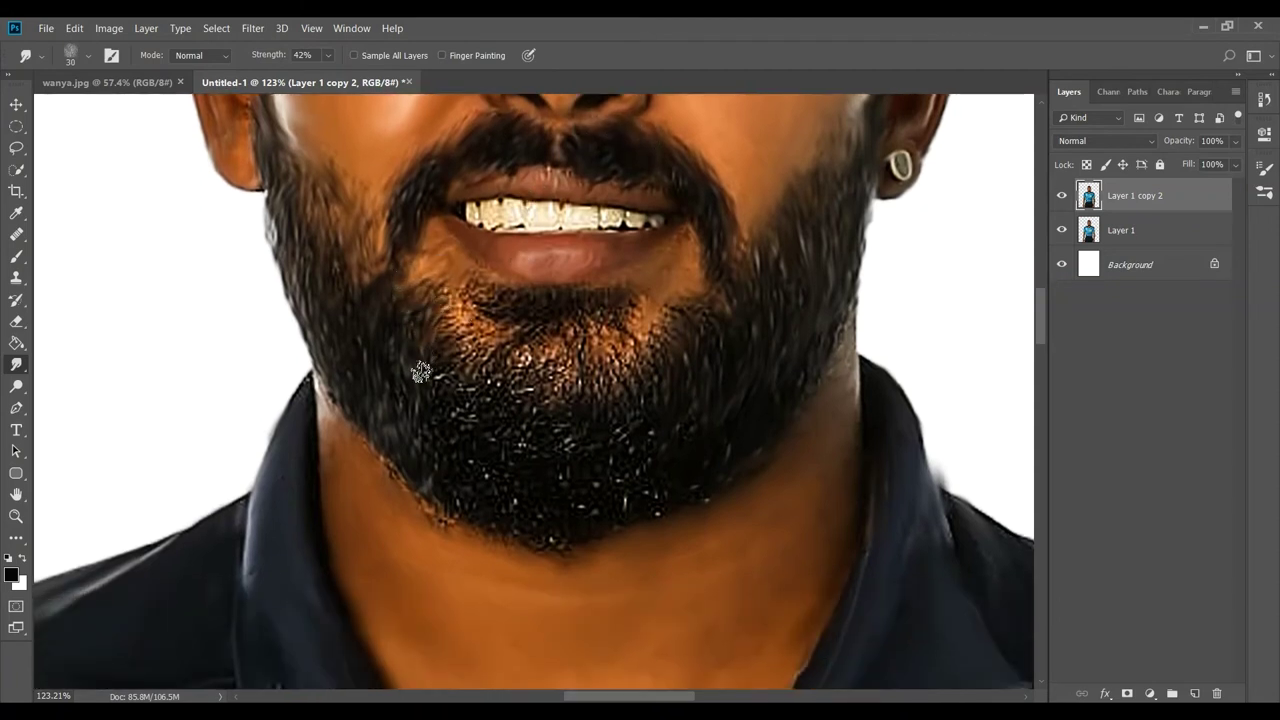
Smear the chin beard below the lip into darker strokes, then view the whole portrait
mouse_move(420, 372)
mouse_down()
mouse_move(463, 374)
mouse_move(517, 457)
mouse_move(557, 420)
mouse_move(633, 450)
mouse_move(646, 489)
mouse_move(631, 480)
mouse_move(551, 534)
mouse_move(419, 450)
mouse_move(360, 451)
mouse_move(420, 514)
mouse_move(469, 531)
mouse_move(528, 507)
mouse_move(534, 534)
mouse_move(420, 374)
mouse_move(516, 505)
mouse_move(634, 429)
mouse_move(683, 357)
mouse_move(566, 460)
mouse_move(477, 417)
mouse_move(431, 340)
mouse_move(426, 293)
mouse_move(526, 326)
mouse_move(586, 323)
mouse_move(582, 291)
mouse_move(506, 333)
mouse_move(530, 370)
mouse_move(571, 366)
mouse_move(754, 286)
mouse_move(669, 259)
mouse_up()
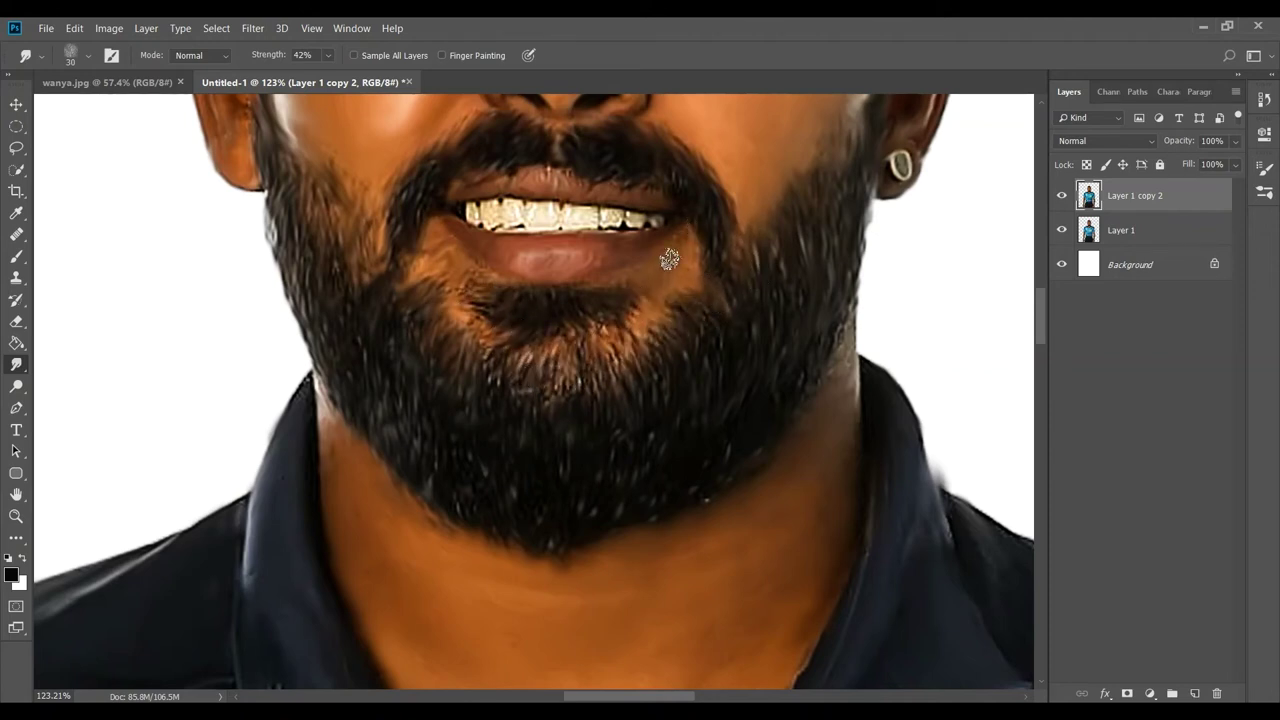
mouse_move(455, 256)
mouse_down()
mouse_move(480, 286)
mouse_move(392, 284)
mouse_move(479, 314)
mouse_move(497, 354)
mouse_move(600, 328)
mouse_move(566, 400)
mouse_move(503, 397)
mouse_move(701, 339)
mouse_up()
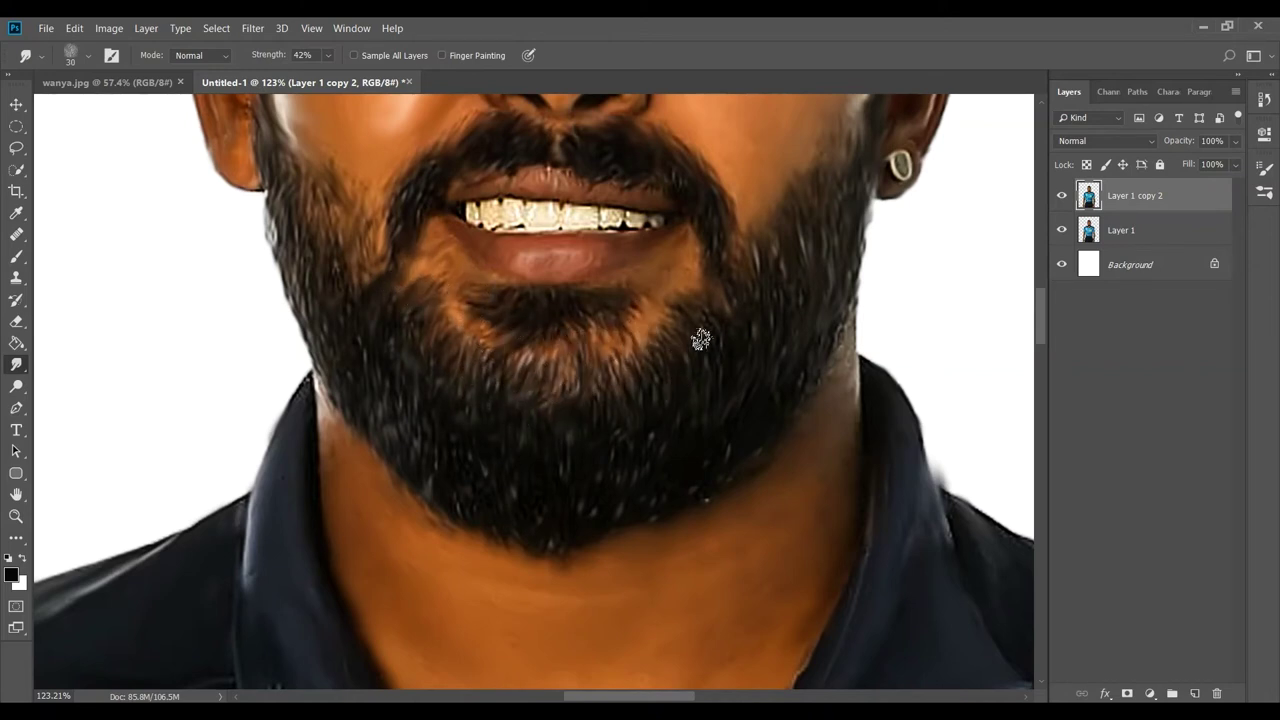
scroll(514, 345, down, 5)
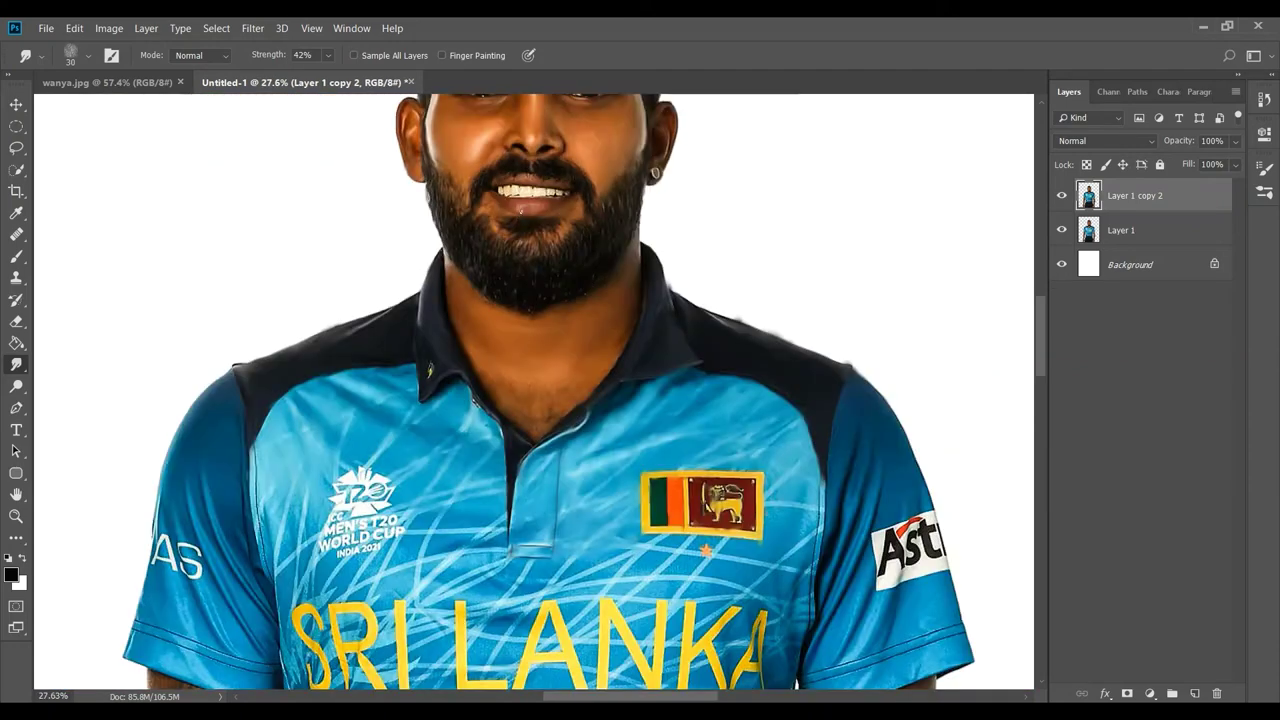
scroll(520, 212, down, 2)
scroll(386, 220, up, 5)
scroll(386, 220, up, 1)
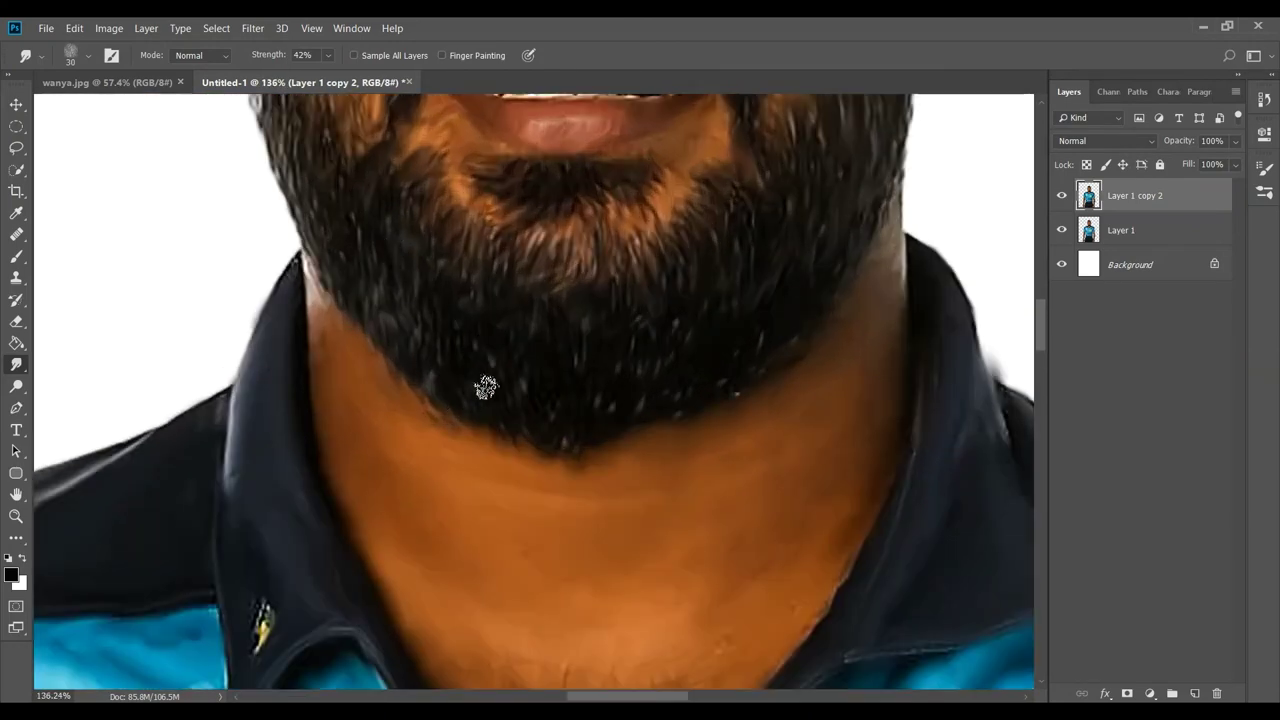
drag(314, 171, 351, 329)
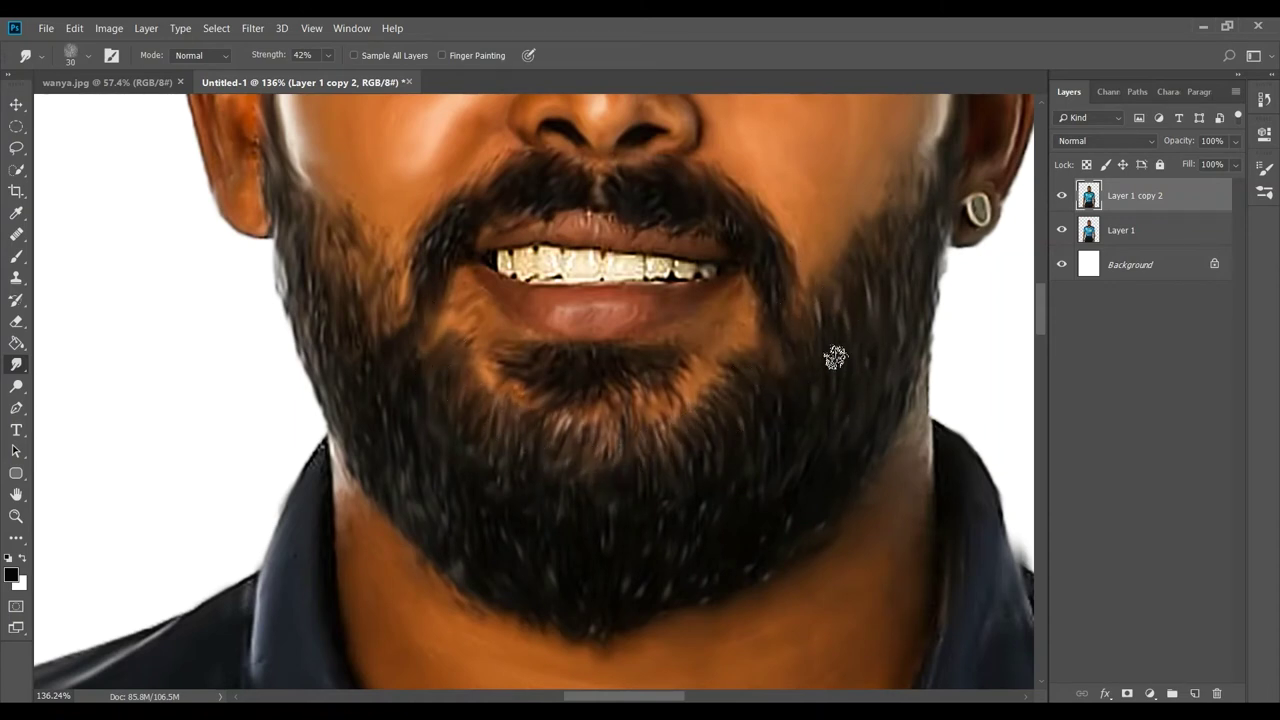
key(ctrl+0)
Pull small strands upward along the top and top-right of the hair
scroll(458, 156, up, 5)
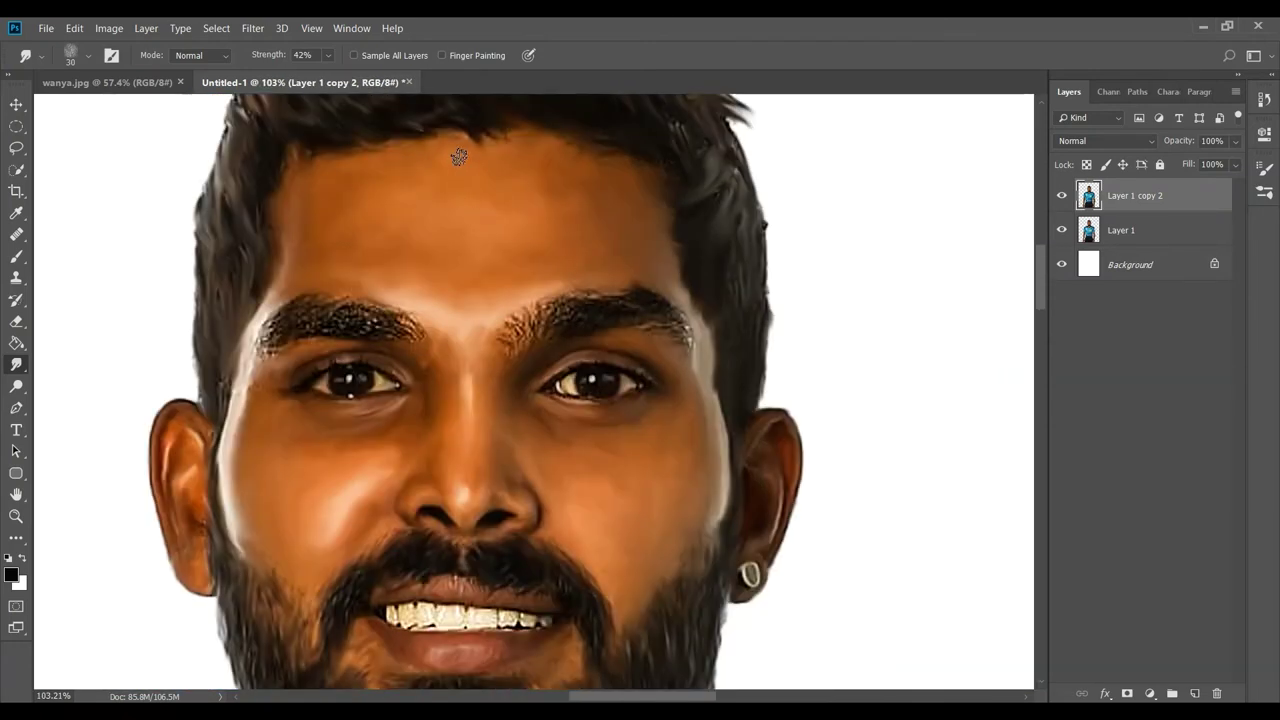
drag(458, 156, 540, 430)
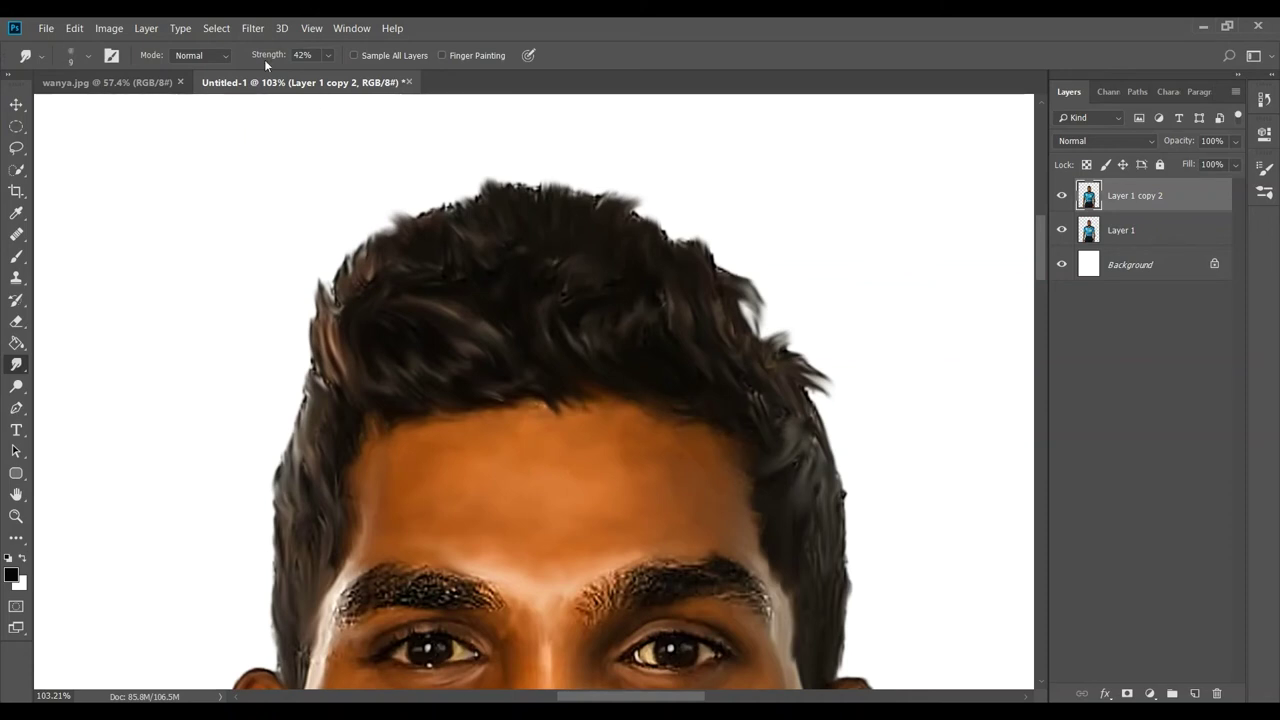
mouse_move(698, 244)
mouse_down()
mouse_move(695, 218)
mouse_move(660, 212)
mouse_up()
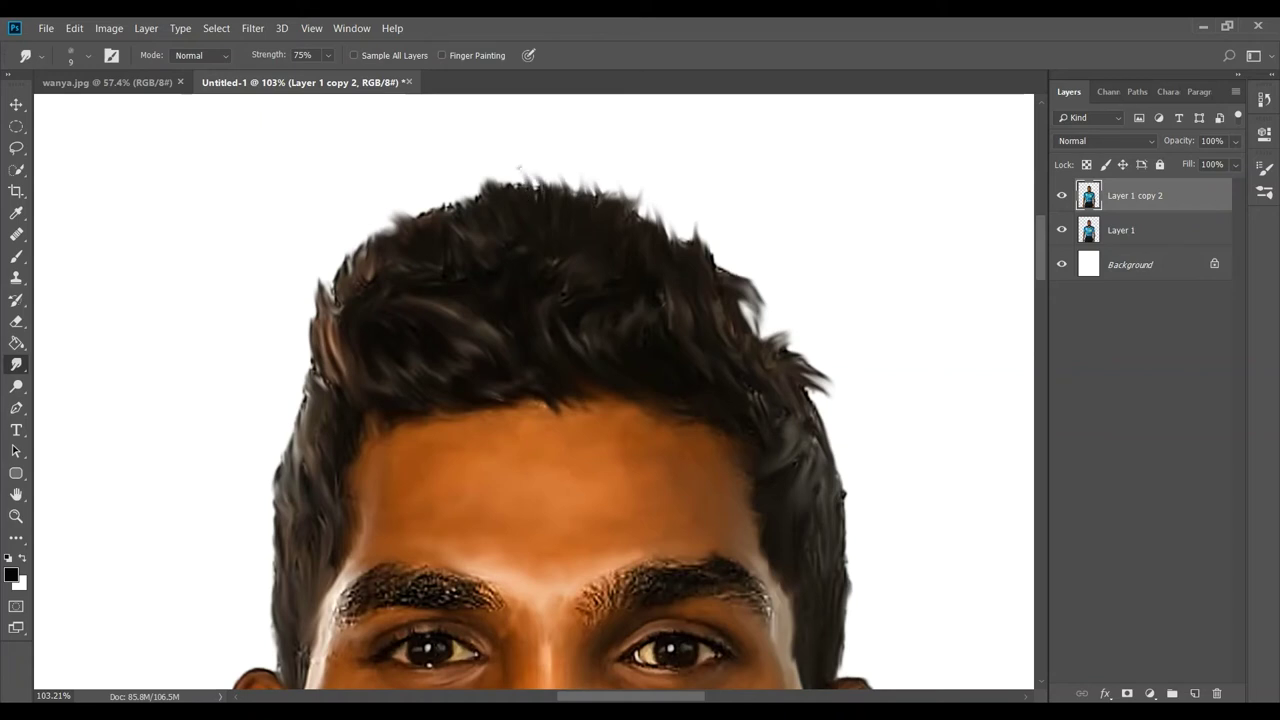
mouse_move(536, 192)
mouse_down()
mouse_move(520, 172)
mouse_move(478, 180)
mouse_up()
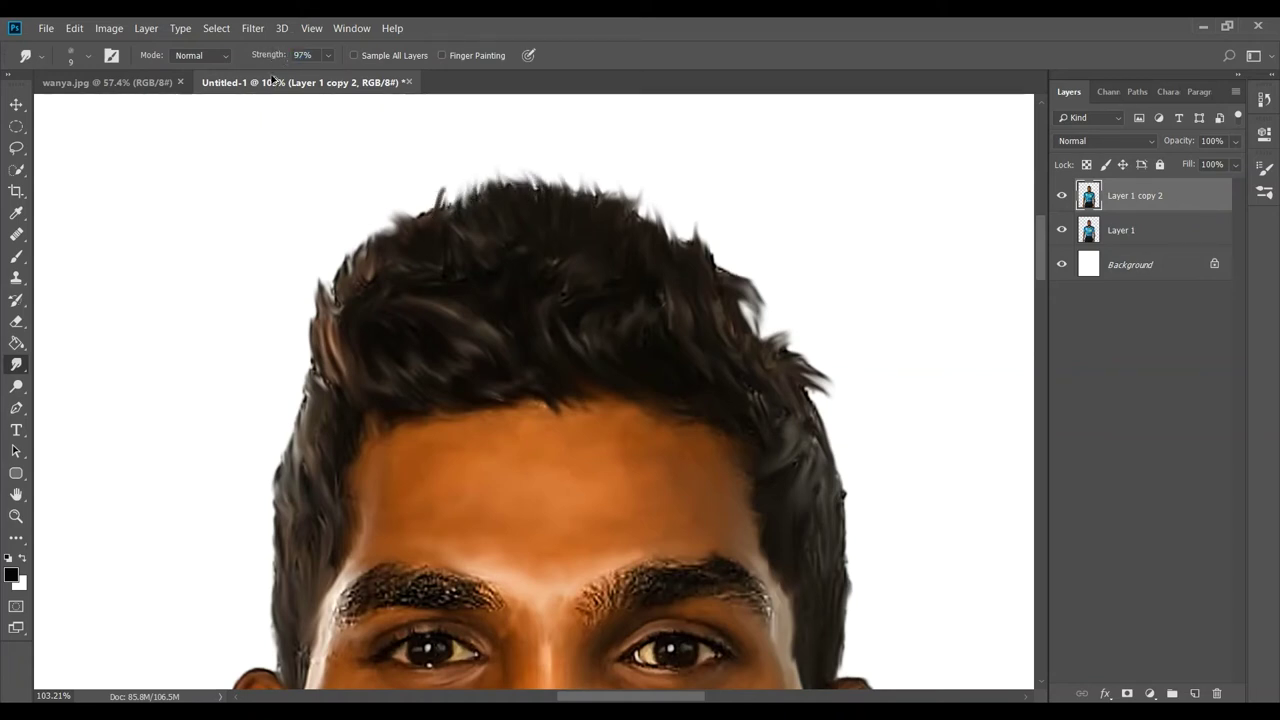
Lower smudge strength to 87% and flick strands outward along the upper-left hair edge
drag(276, 54, 266, 54)
drag(452, 214, 446, 182)
mouse_move(404, 236)
mouse_down()
mouse_move(396, 198)
mouse_move(374, 214)
mouse_up()
mouse_move(364, 260)
mouse_down()
mouse_move(358, 232)
mouse_move(336, 250)
mouse_up()
drag(332, 308, 314, 282)
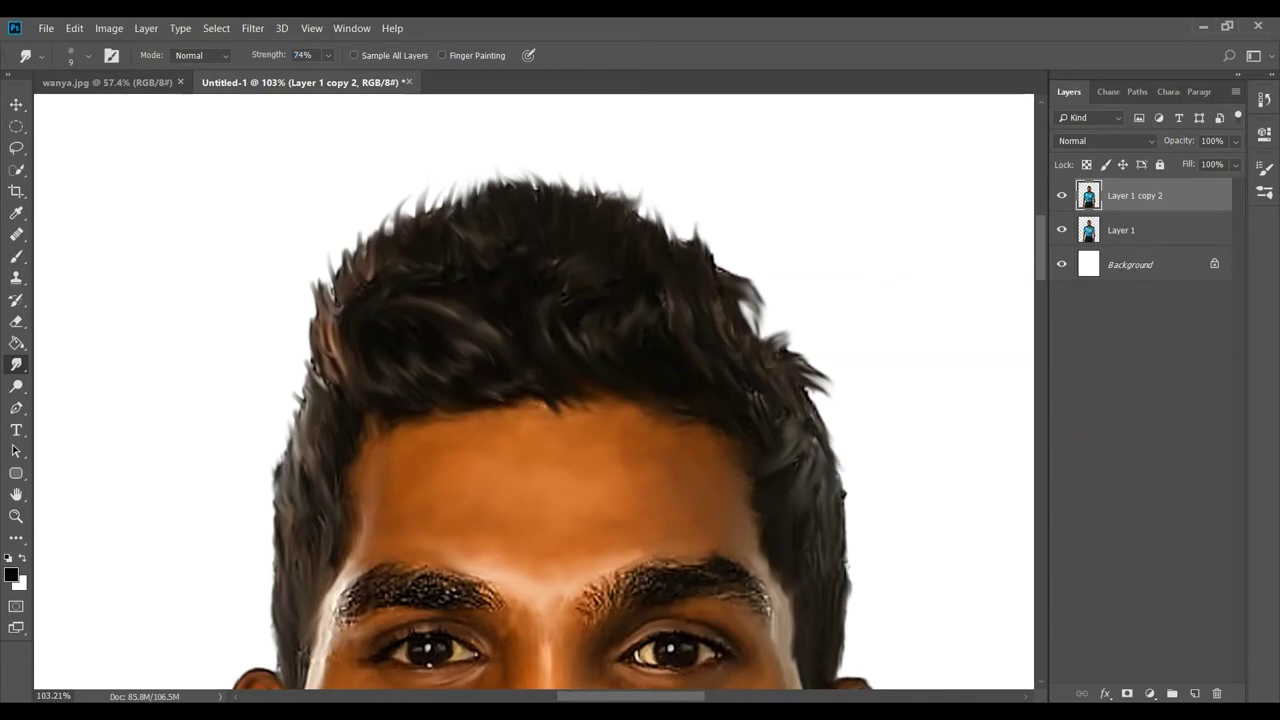
Draw out smudged strands along the right, upper-right and left hair edges
mouse_move(846, 534)
mouse_down()
mouse_move(848, 494)
mouse_move(848, 606)
mouse_up()
mouse_move(764, 334)
mouse_down()
mouse_move(758, 300)
mouse_move(714, 250)
mouse_up()
drag(734, 276, 730, 260)
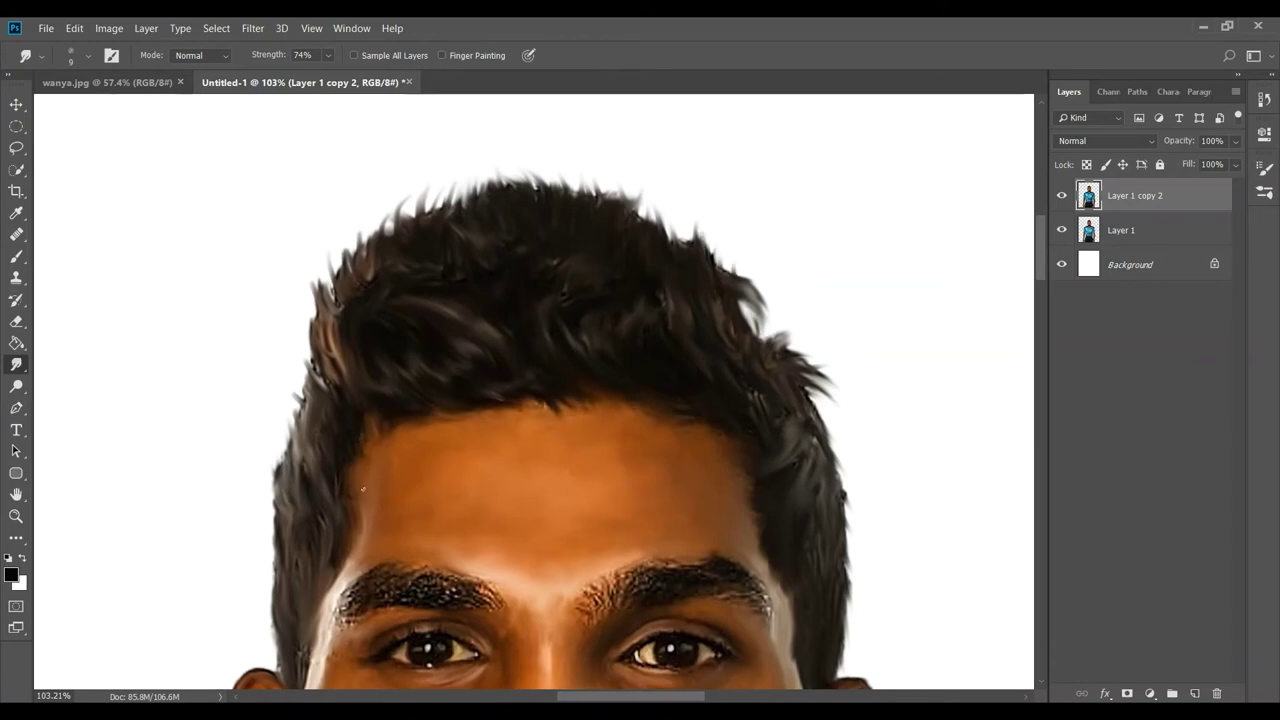
scroll(631, 292, down, 1)
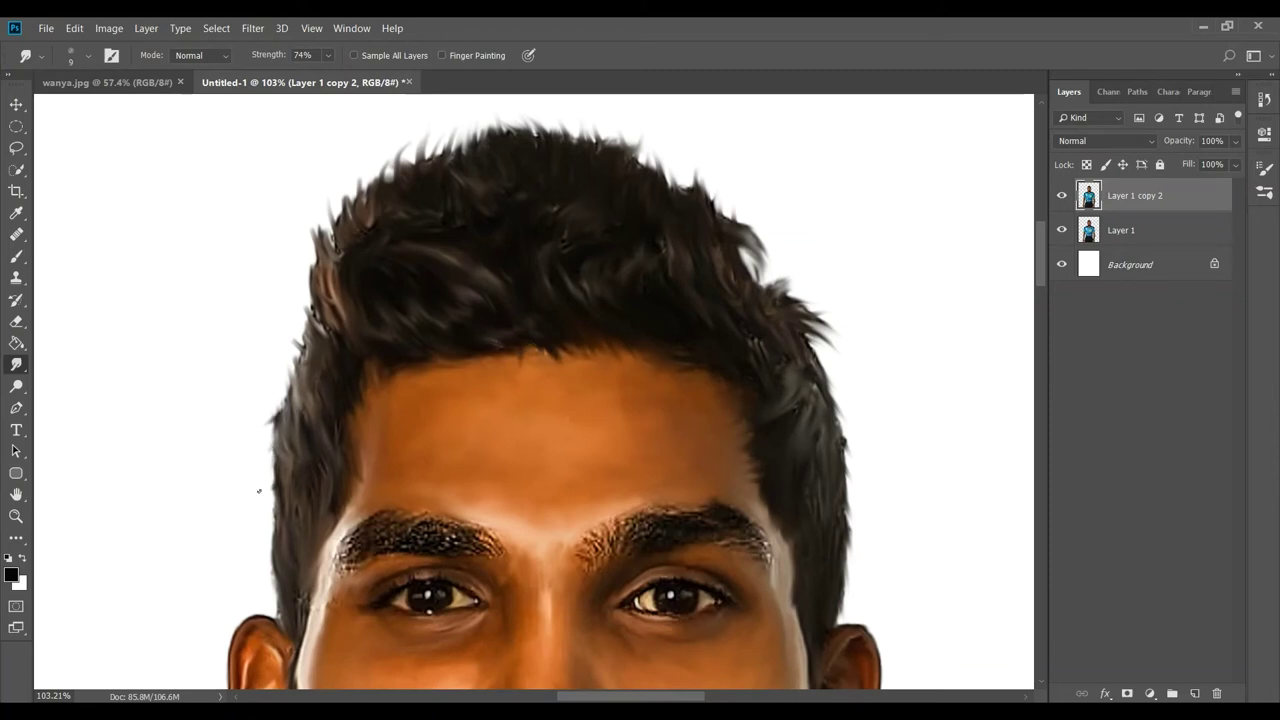
scroll(255, 485, down, 2)
drag(276, 516, 268, 455)
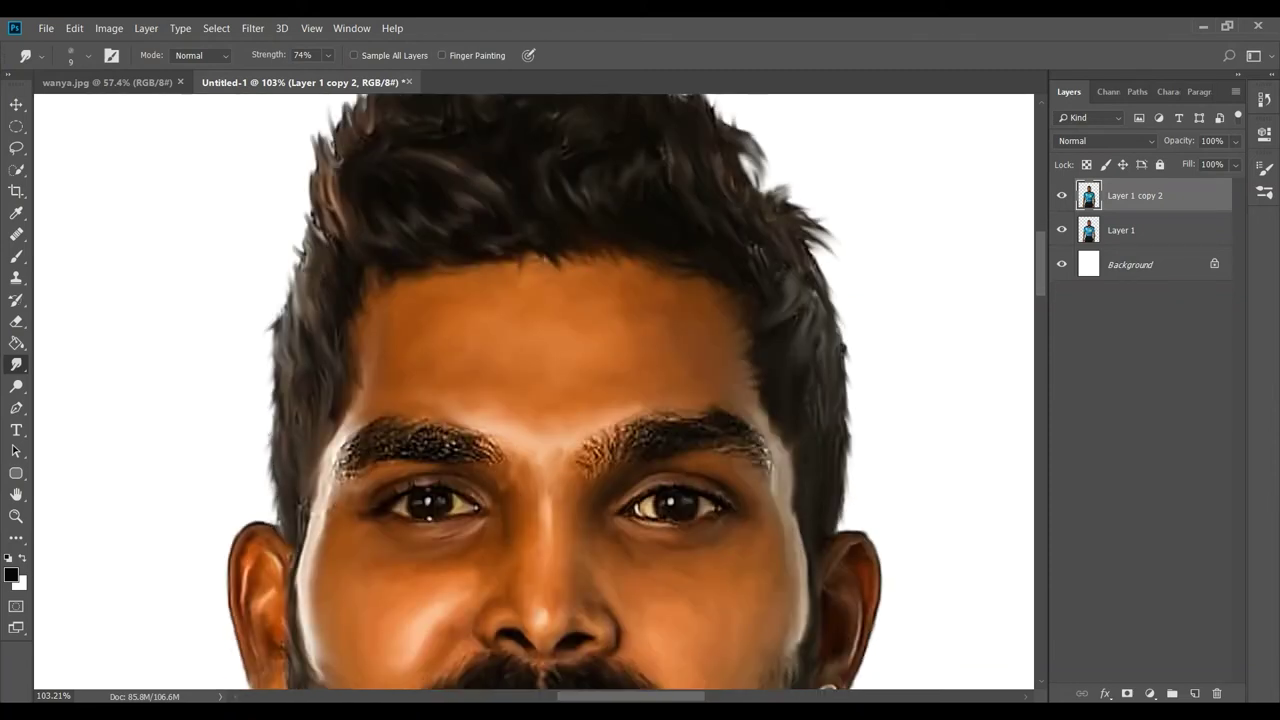
Zoom out to review the whole painted portrait
scroll(276, 322, up, 1)
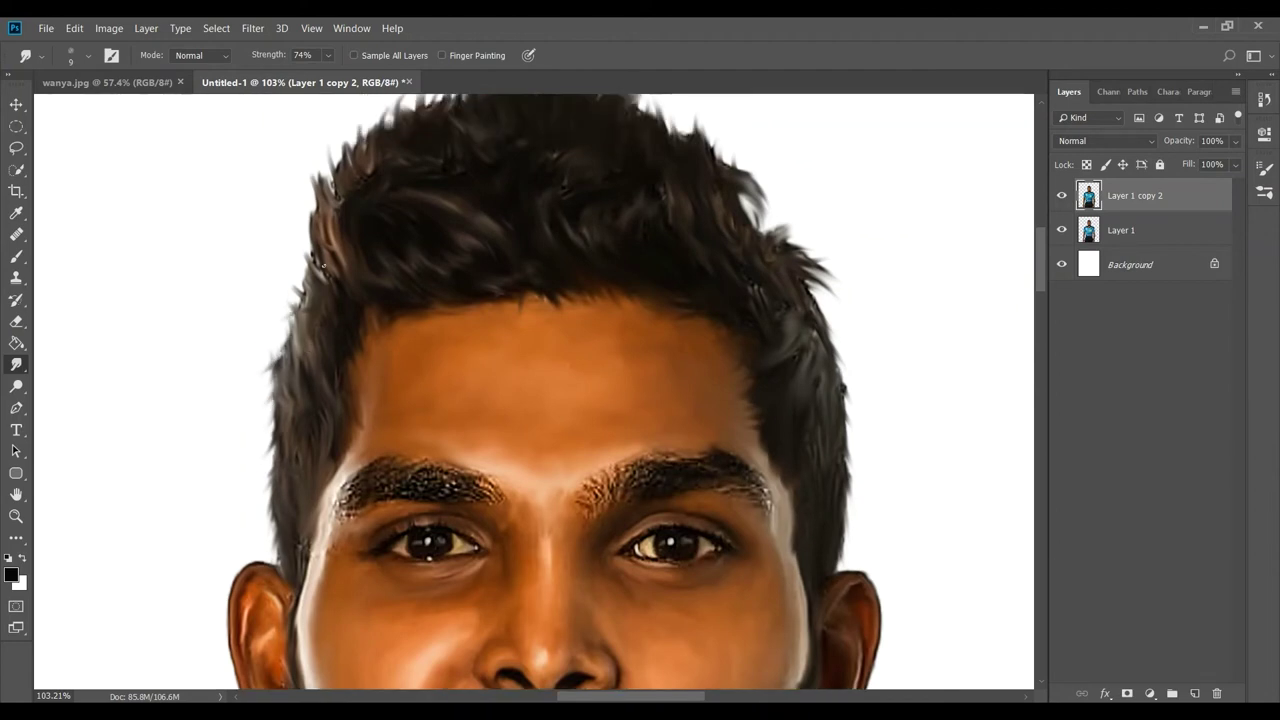
scroll(309, 208, up, 2)
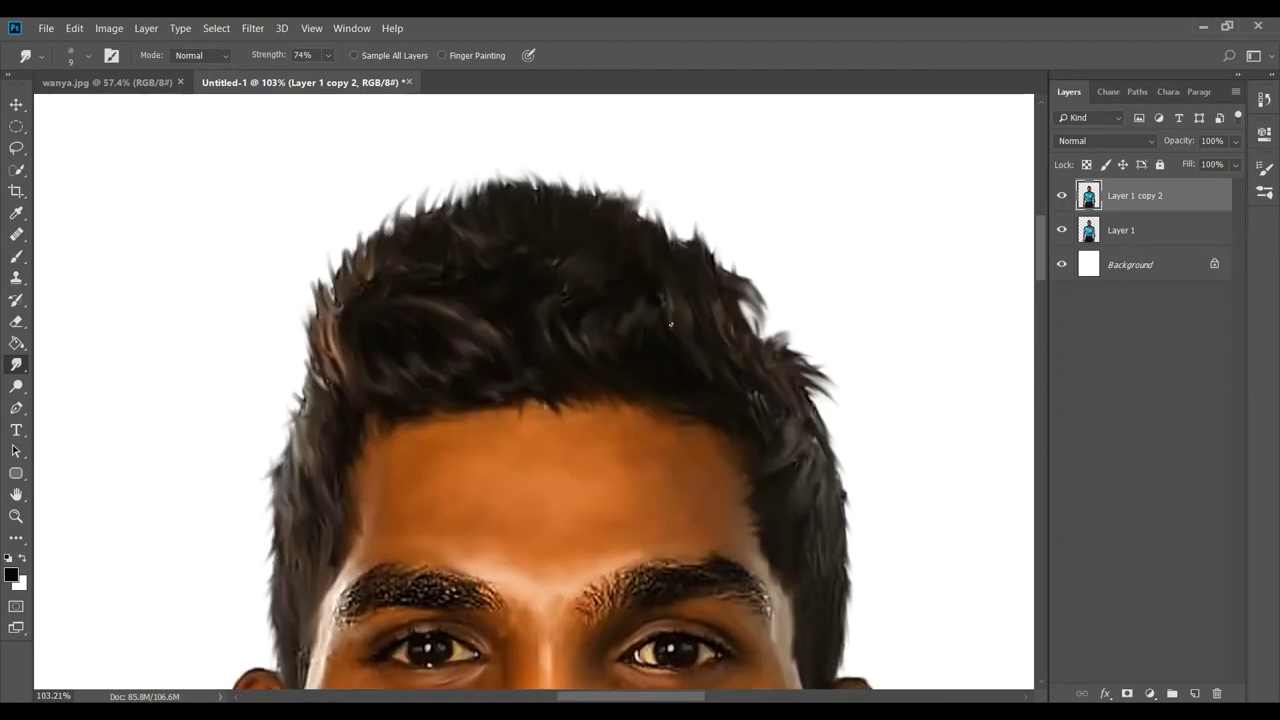
scroll(544, 322, down, 4)
scroll(544, 322, down, 2)
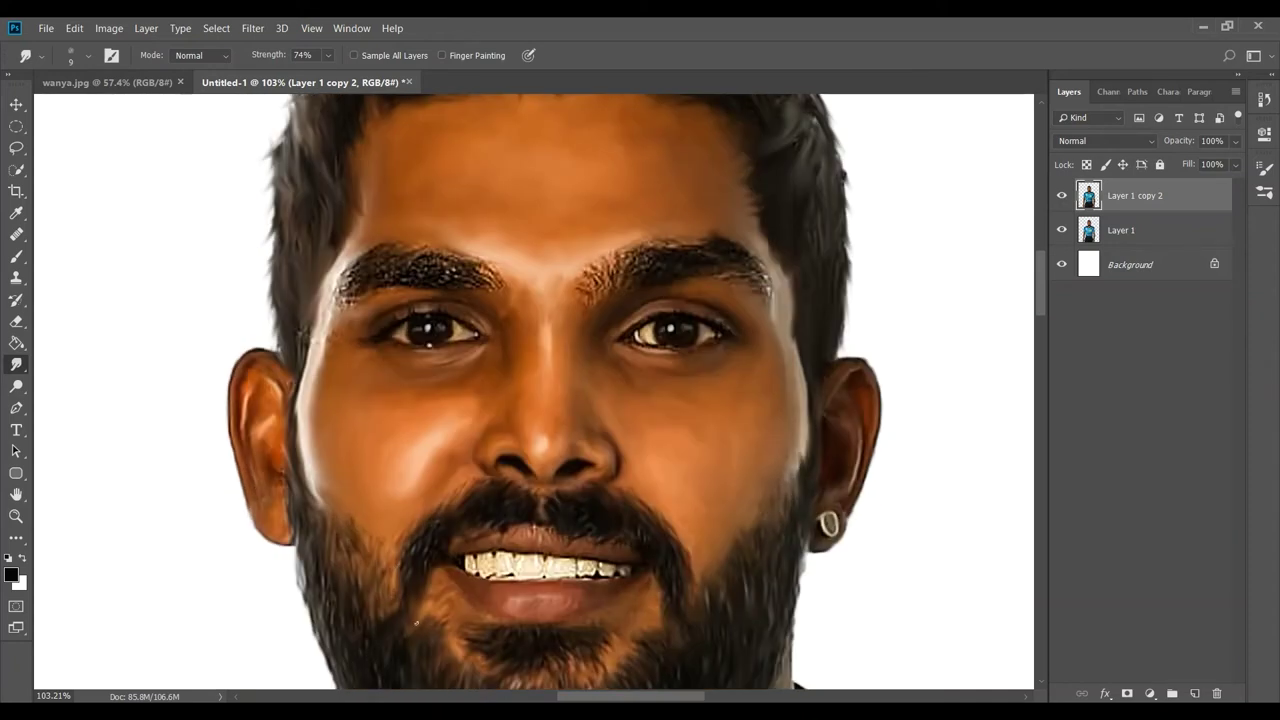
scroll(536, 517, down, 2)
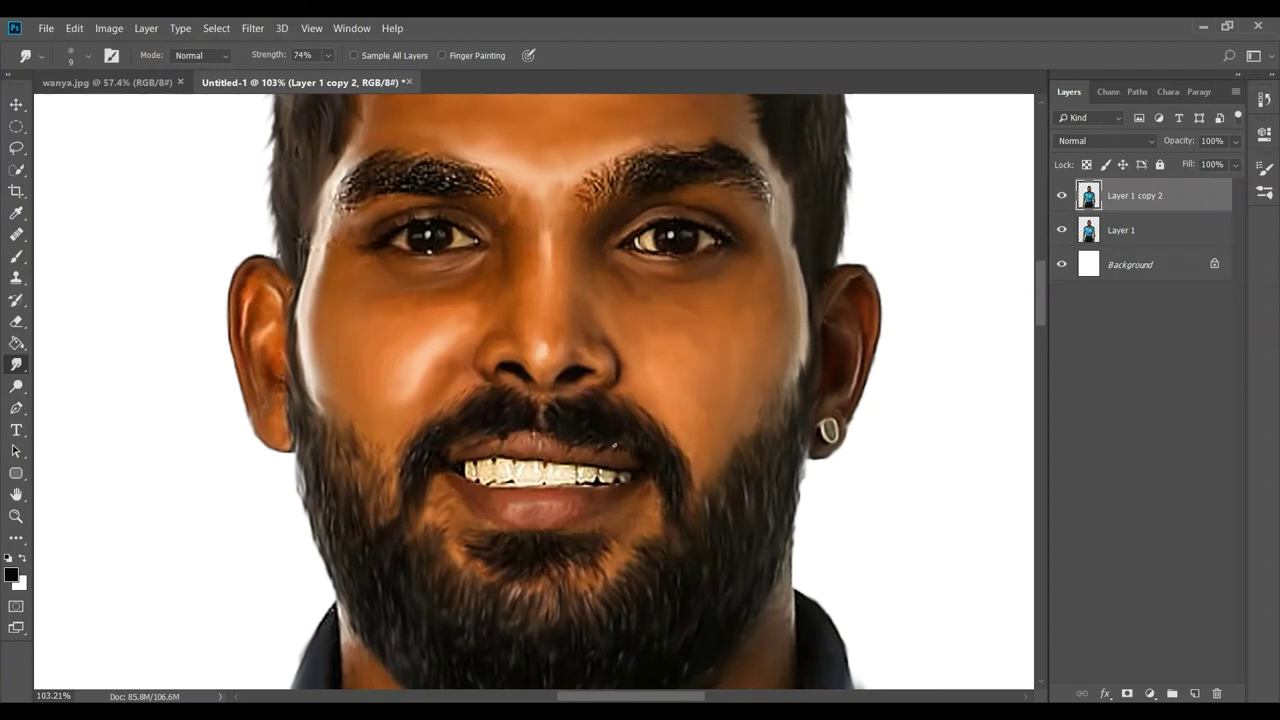
scroll(648, 486, down, 1)
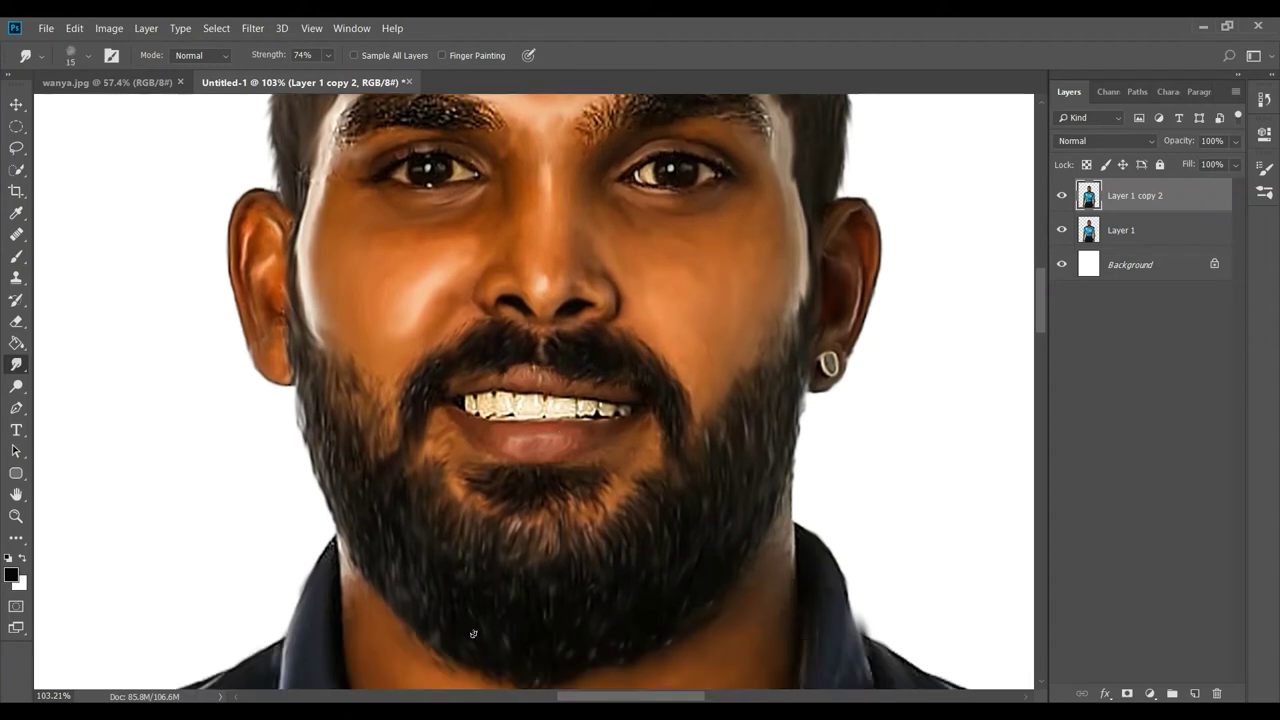
scroll(418, 598, down, 3)
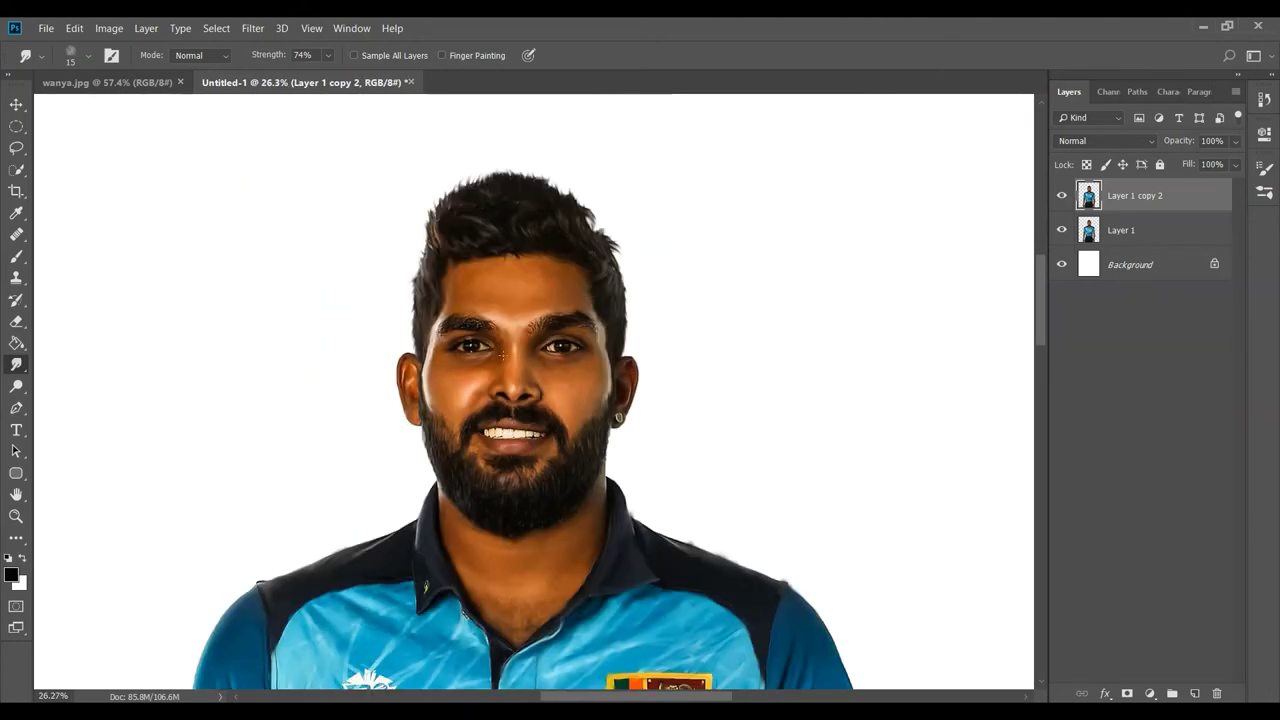
scroll(418, 598, down, 1)
scroll(437, 308, up, 2)
scroll(437, 308, down, 1)
scroll(437, 308, up, 1)
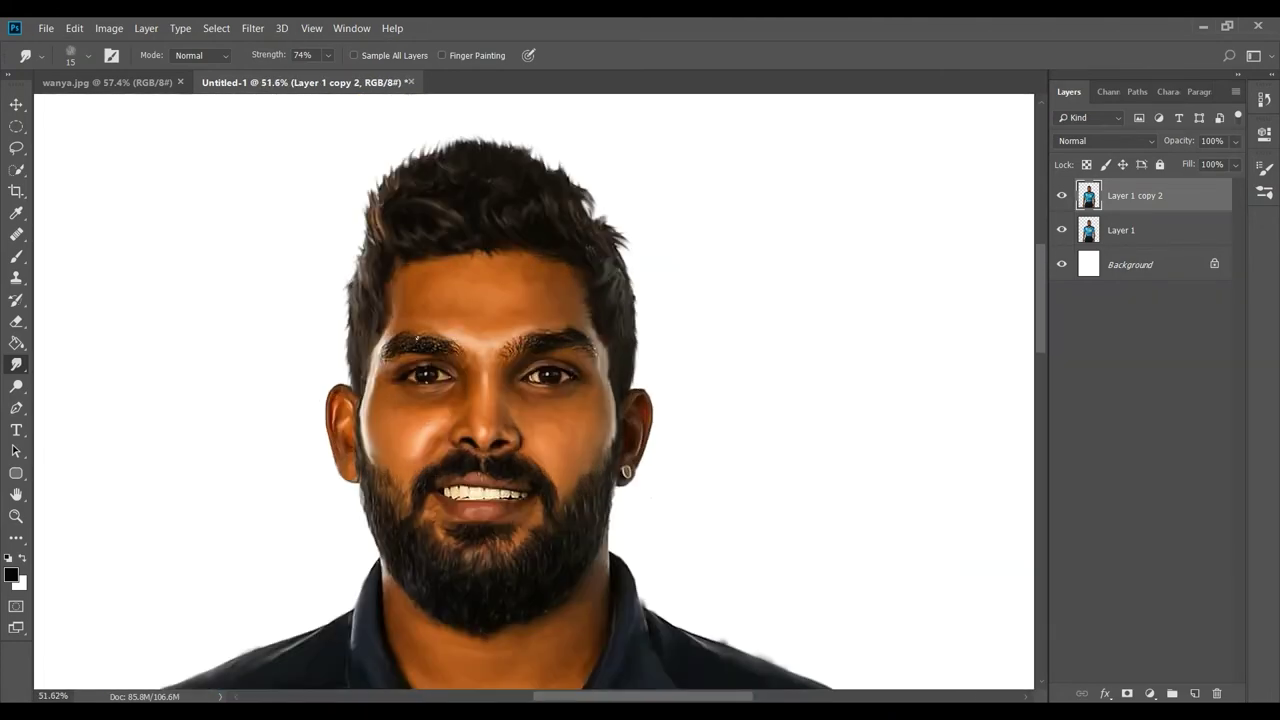
scroll(437, 308, up, 1)
Soften the upper edge and inner end of the first eyebrow
scroll(629, 301, up, 3)
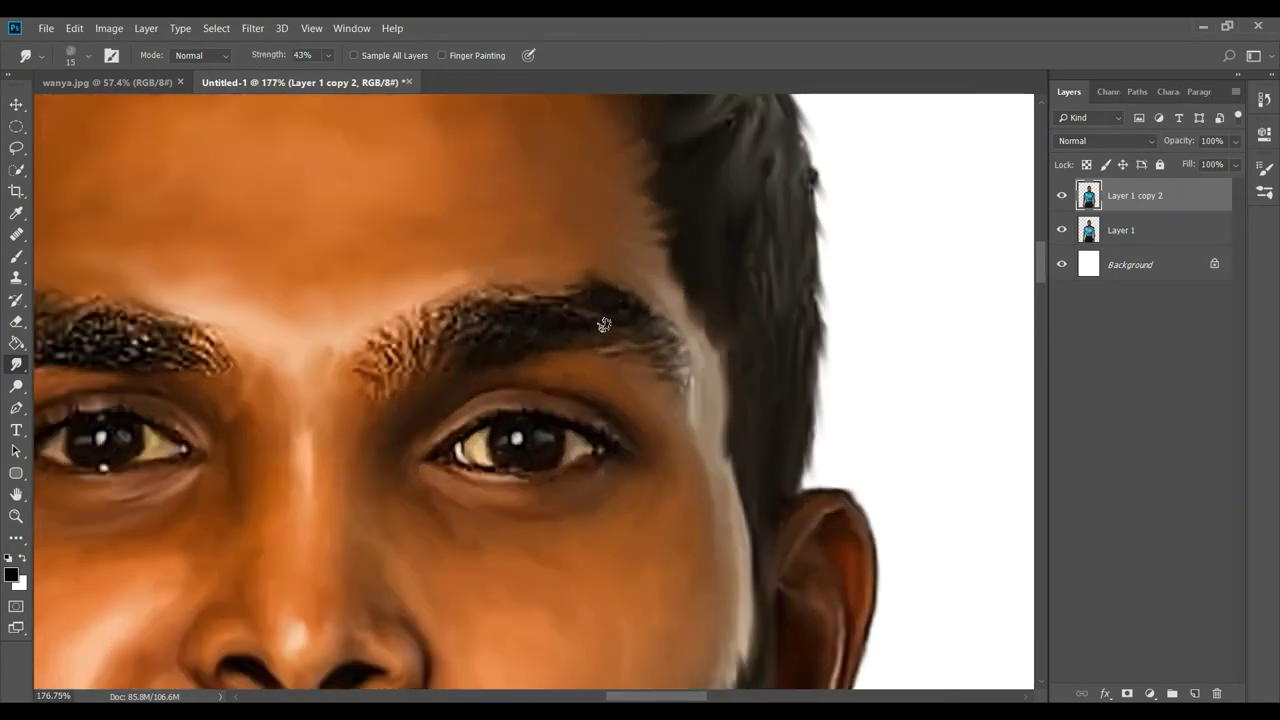
mouse_move(527, 308)
mouse_down()
mouse_move(544, 289)
mouse_move(367, 327)
mouse_up()
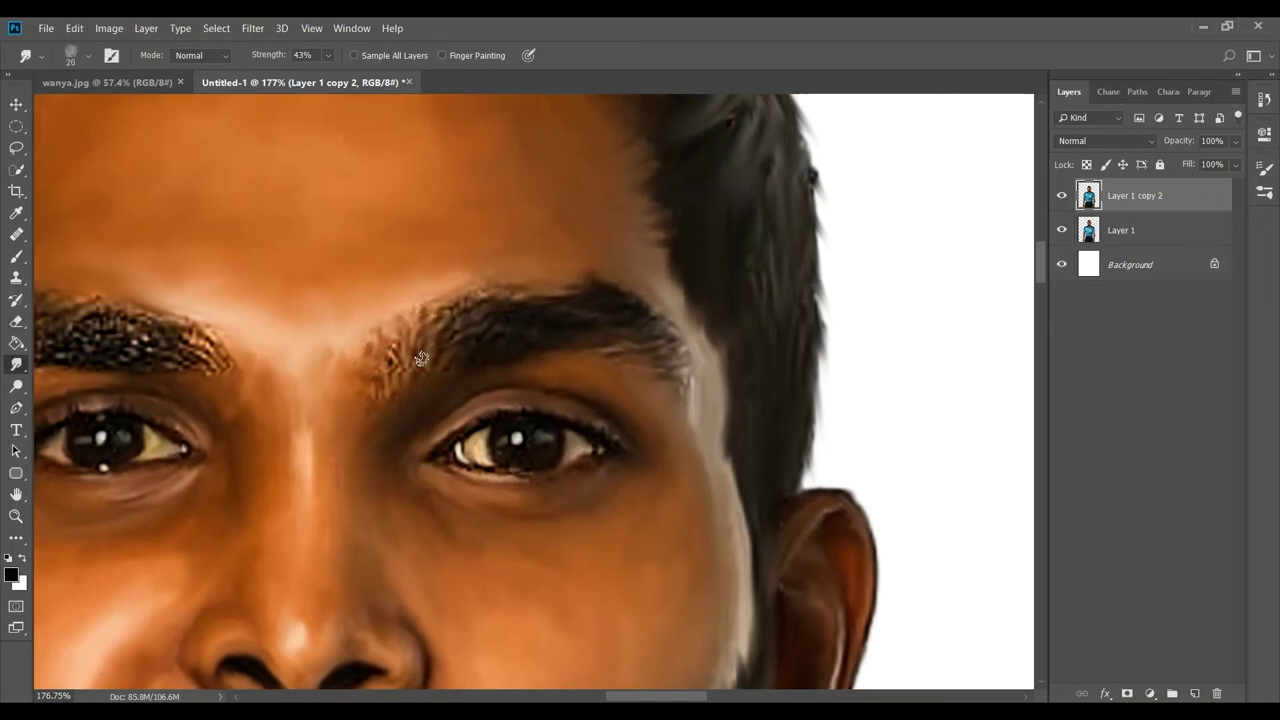
drag(421, 359, 471, 306)
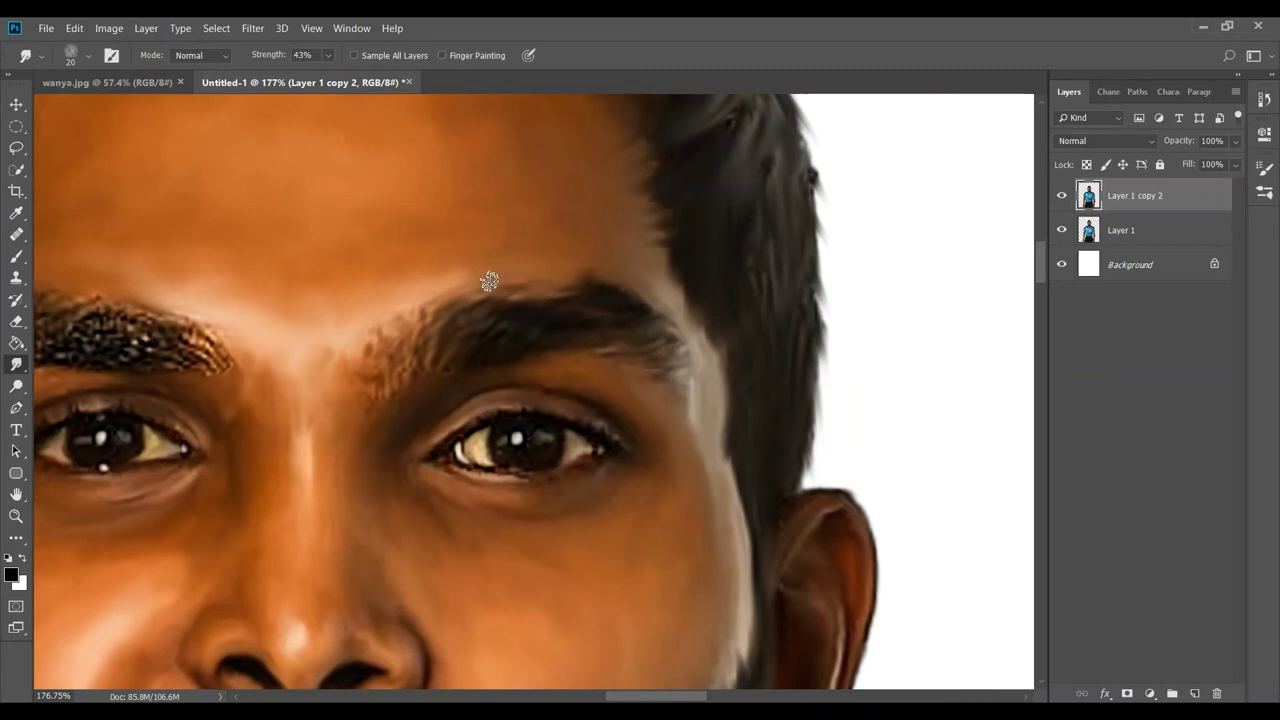
Pan to the other eyebrow and smooth its speckled texture
mouse_move(162, 329)
mouse_down()
mouse_move(467, 369)
mouse_move(459, 405)
mouse_up()
mouse_move(375, 397)
mouse_down()
mouse_move(442, 366)
mouse_move(343, 351)
mouse_move(262, 384)
mouse_move(321, 409)
mouse_move(417, 400)
mouse_move(346, 354)
mouse_move(537, 420)
mouse_move(371, 403)
mouse_move(726, 363)
mouse_move(911, 387)
mouse_up()
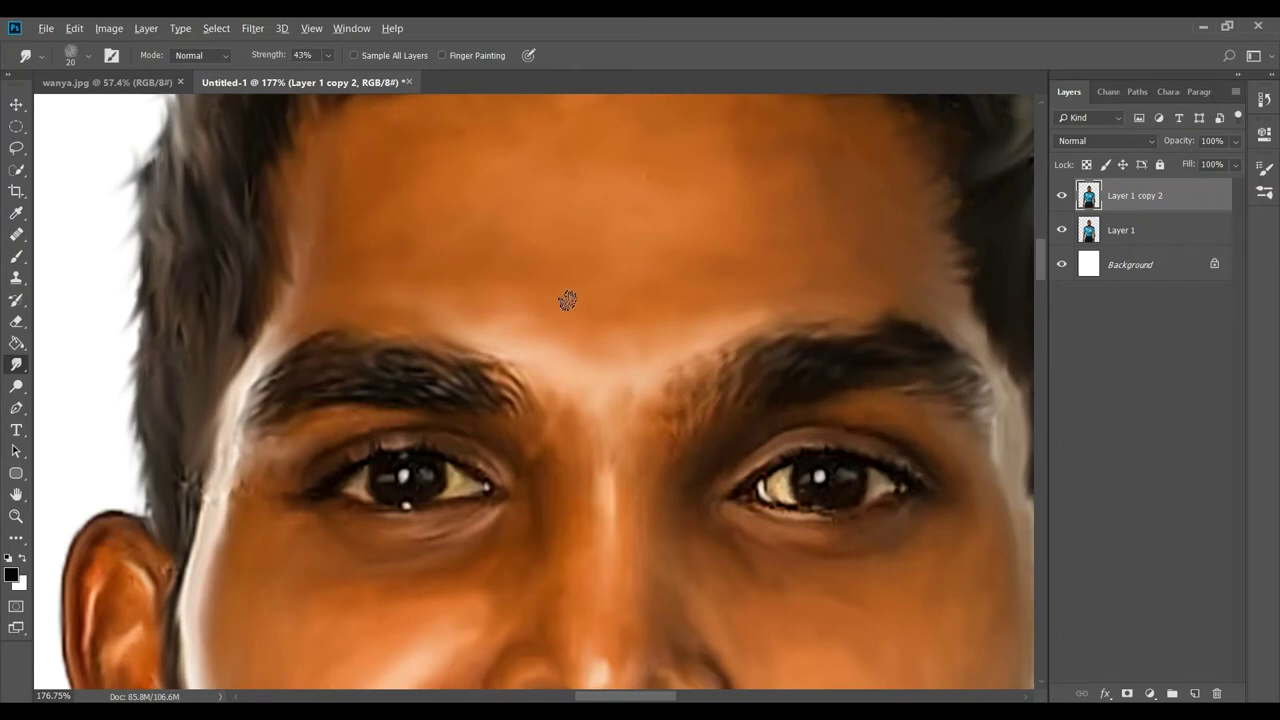
scroll(566, 297, down, 5)
scroll(540, 300, up, 5)
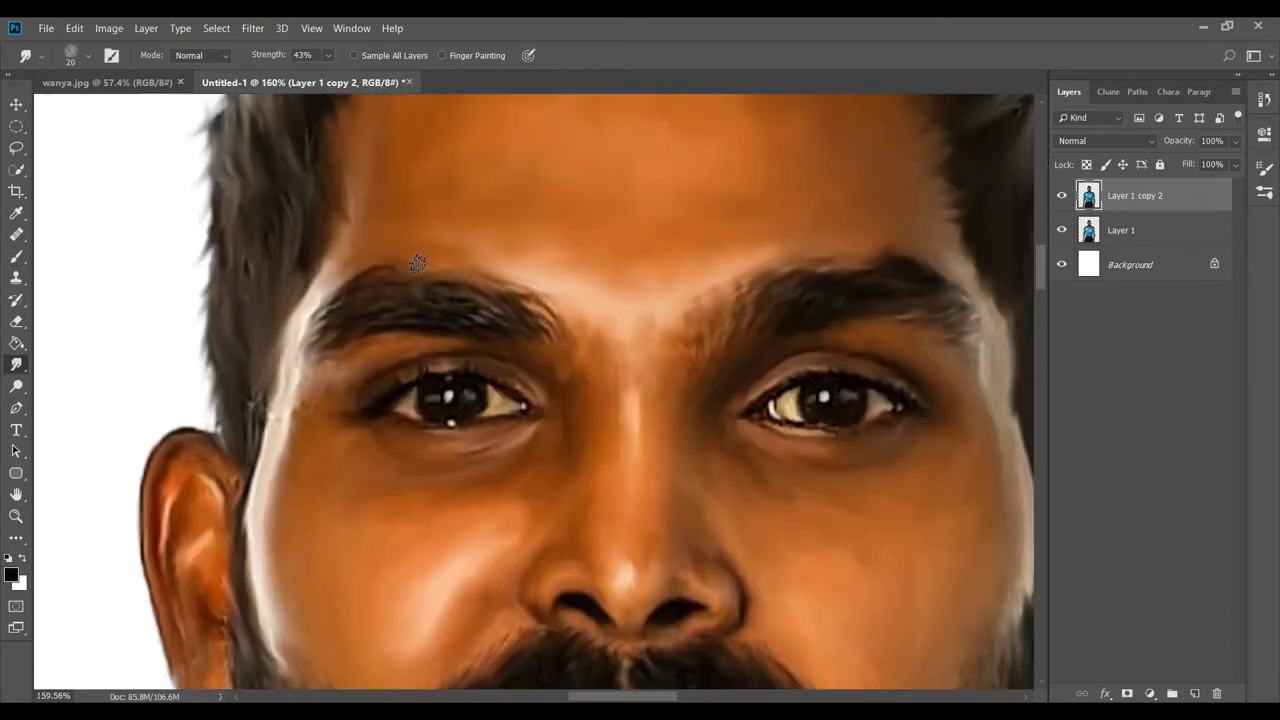
scroll(418, 263, down, 1)
scroll(418, 263, down, 3)
scroll(418, 263, down, 2)
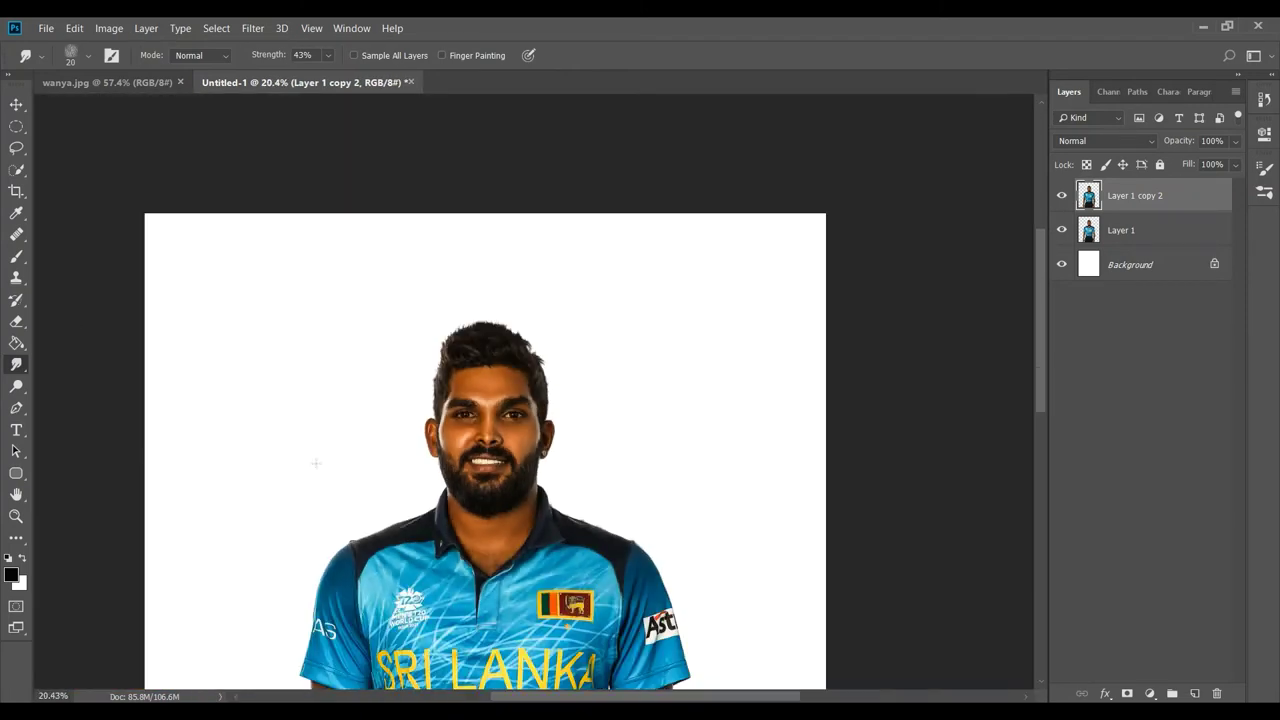
Erase the lower jersey and body to white, then shift the portrait slightly down
click(16, 321)
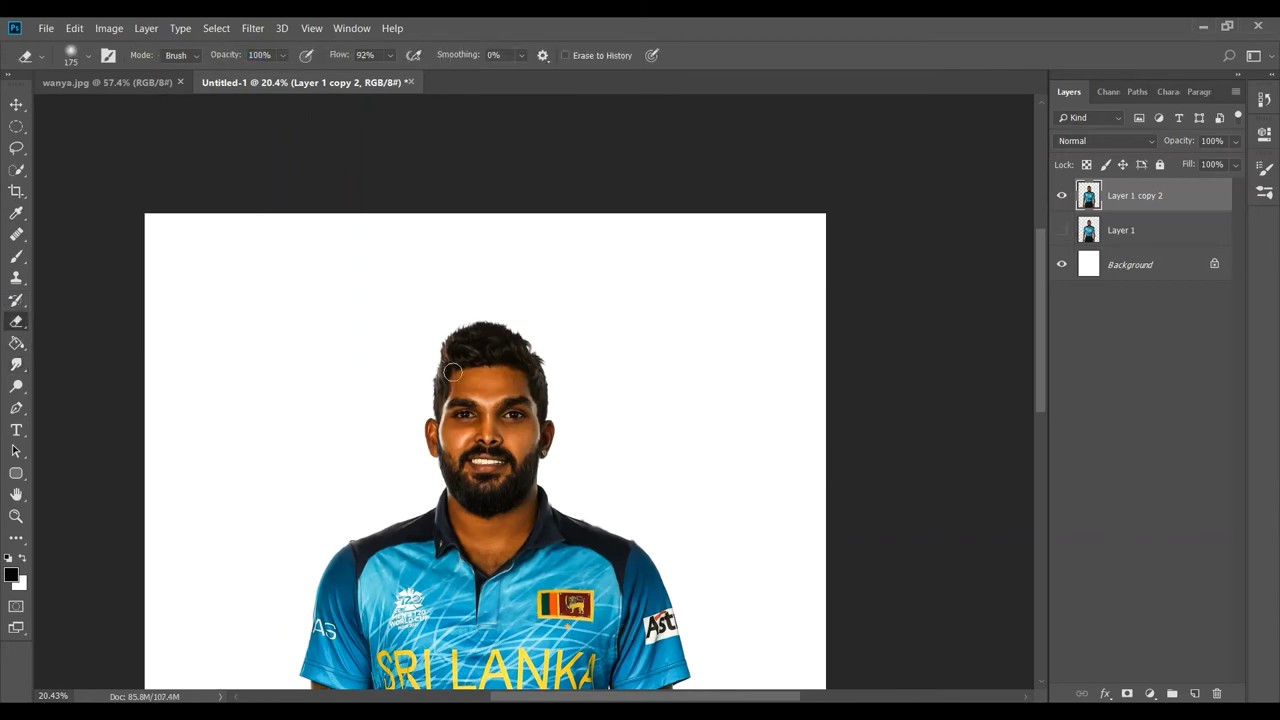
key(])
key(])
key(])
mouse_move(668, 637)
mouse_down()
mouse_move(329, 674)
mouse_move(652, 658)
mouse_move(651, 634)
mouse_up()
key([)
key([)
key([)
mouse_move(674, 680)
mouse_down()
mouse_move(606, 617)
mouse_move(461, 625)
mouse_move(306, 609)
mouse_move(514, 646)
mouse_move(551, 640)
mouse_move(391, 645)
mouse_up()
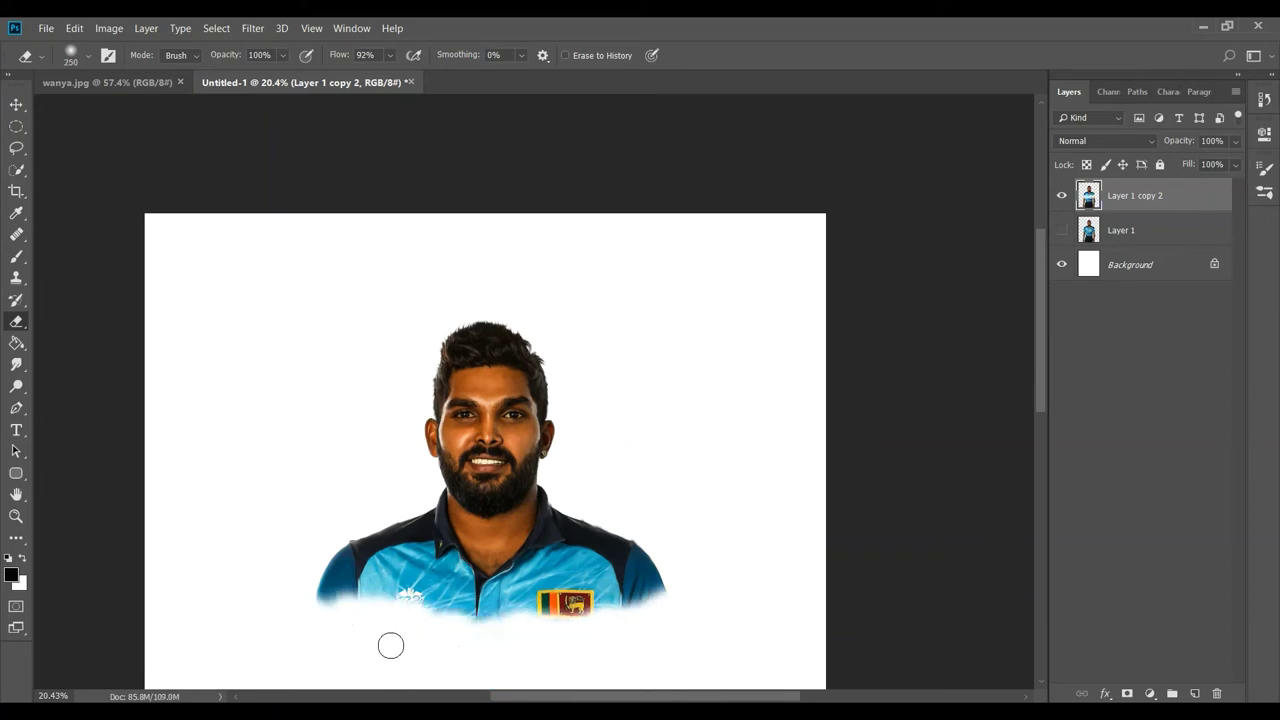
scroll(446, 541, down, 3)
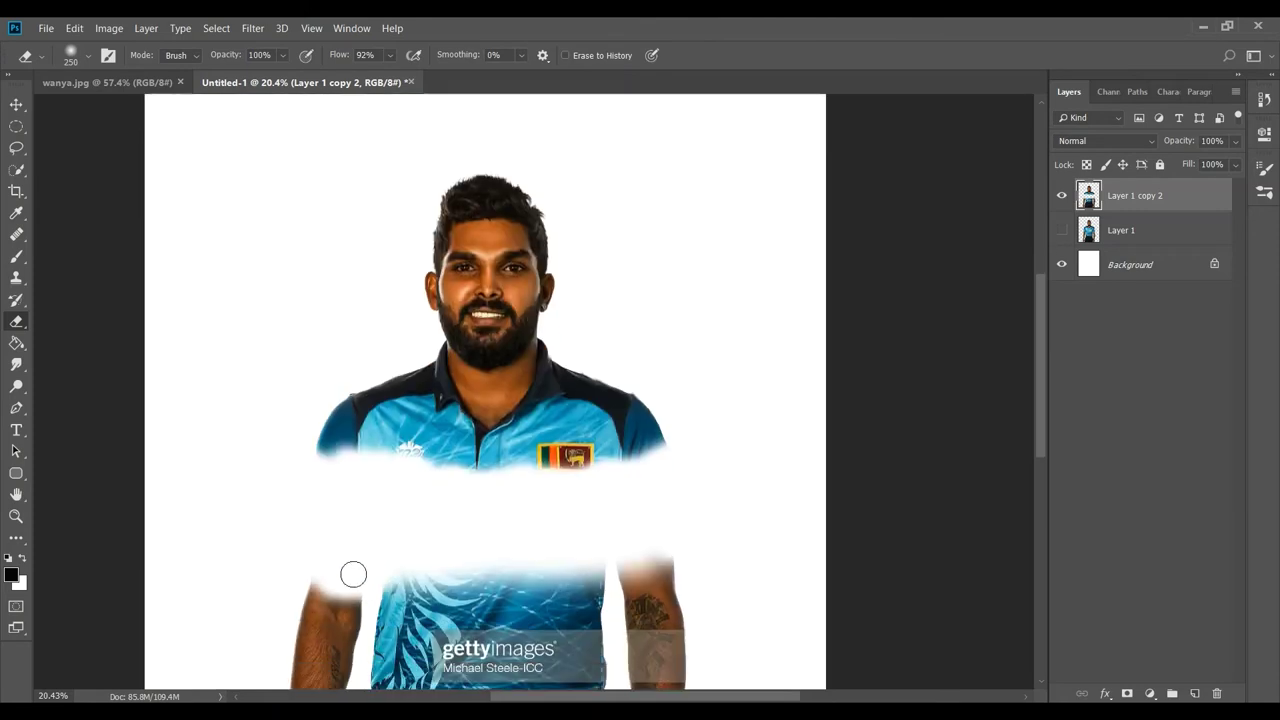
key(])
key(])
key(])
mouse_move(351, 571)
mouse_down()
mouse_move(357, 586)
mouse_move(471, 586)
mouse_move(626, 665)
mouse_move(571, 686)
mouse_up()
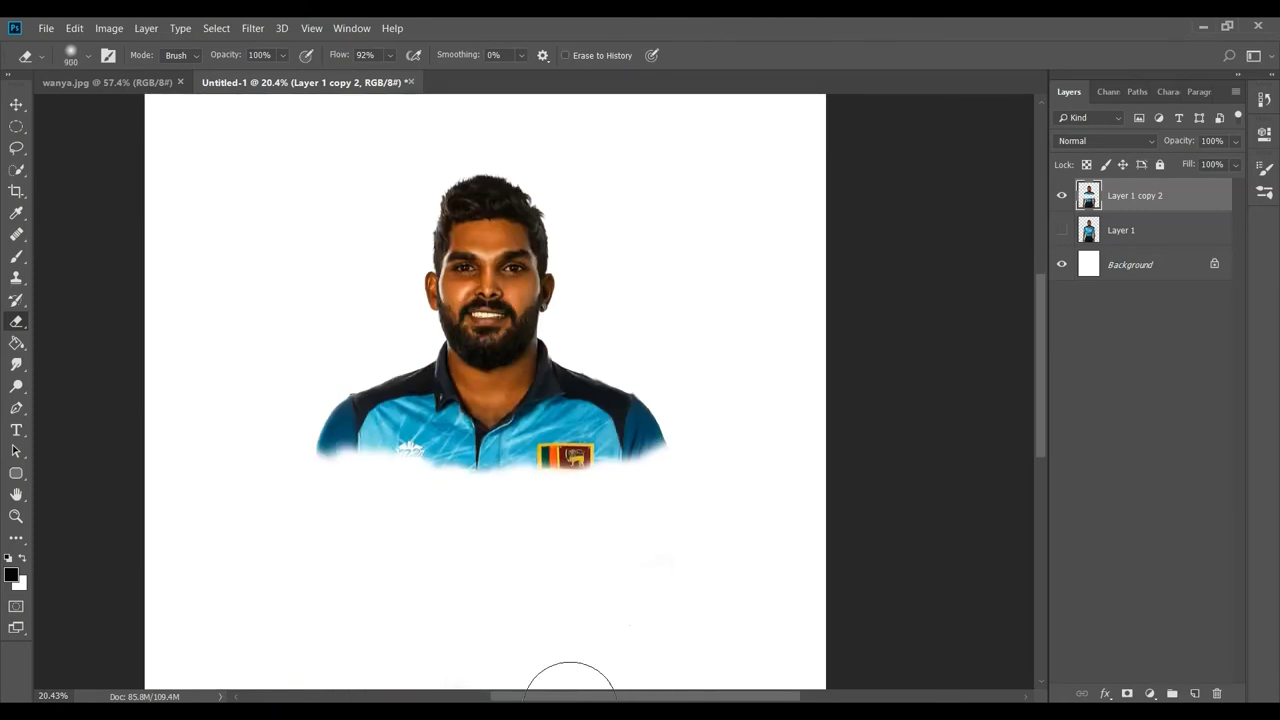
key(v)
drag(500, 266, 490, 322)
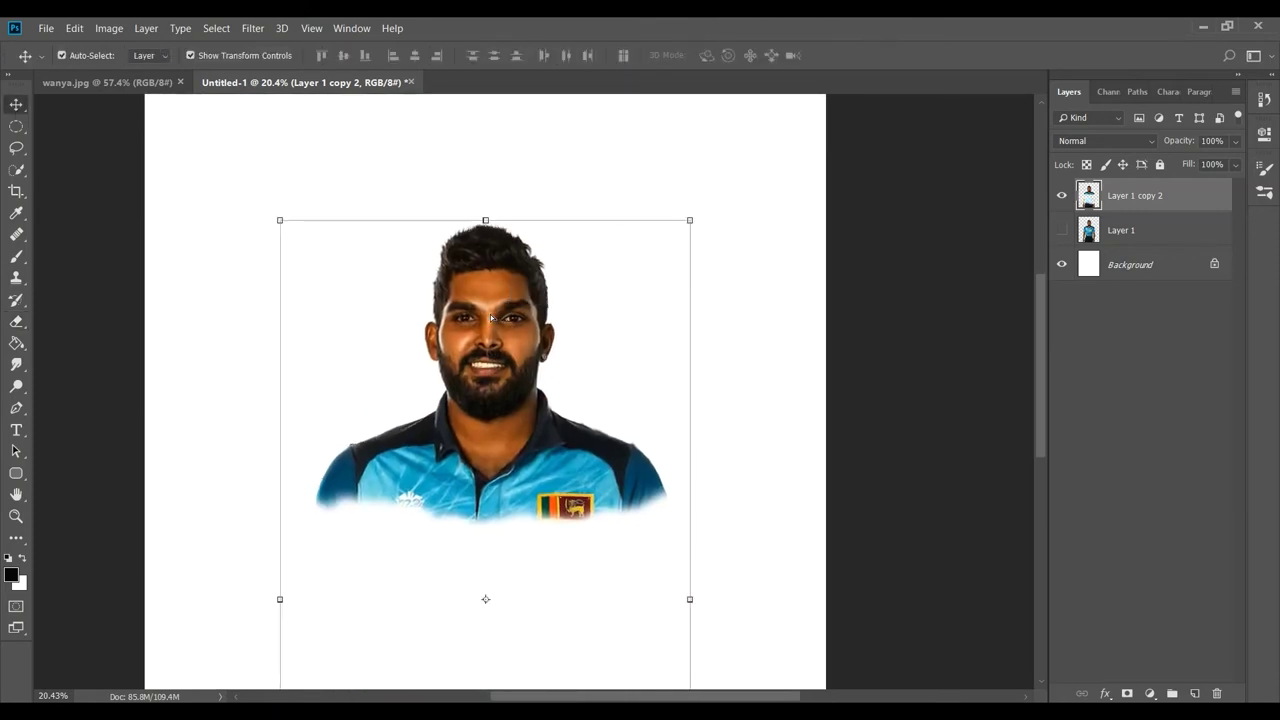
Erase the leftover lower-body bits at the bottom of the page
scroll(490, 314, down, 3)
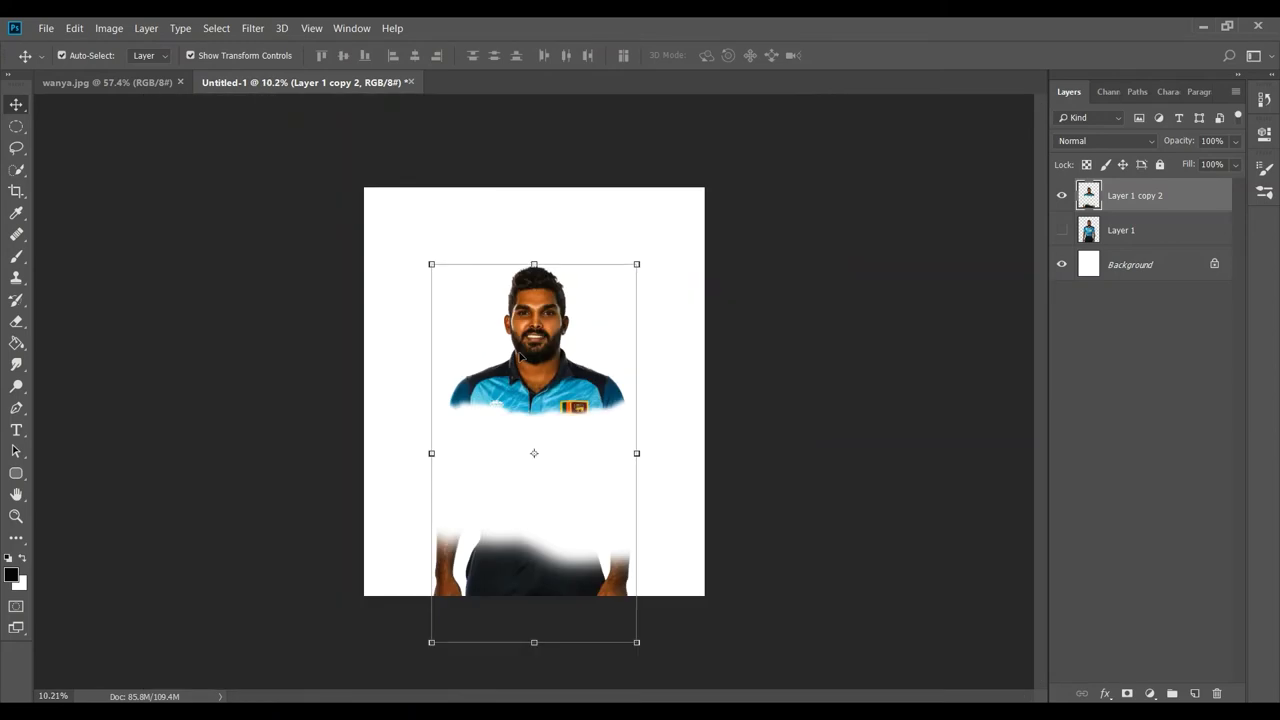
click(16, 321)
mouse_move(430, 575)
mouse_down()
mouse_move(557, 580)
mouse_move(603, 563)
mouse_move(607, 585)
mouse_up()
Scale the portrait up to about 143%, centre it on the page and commit
click(17, 101)
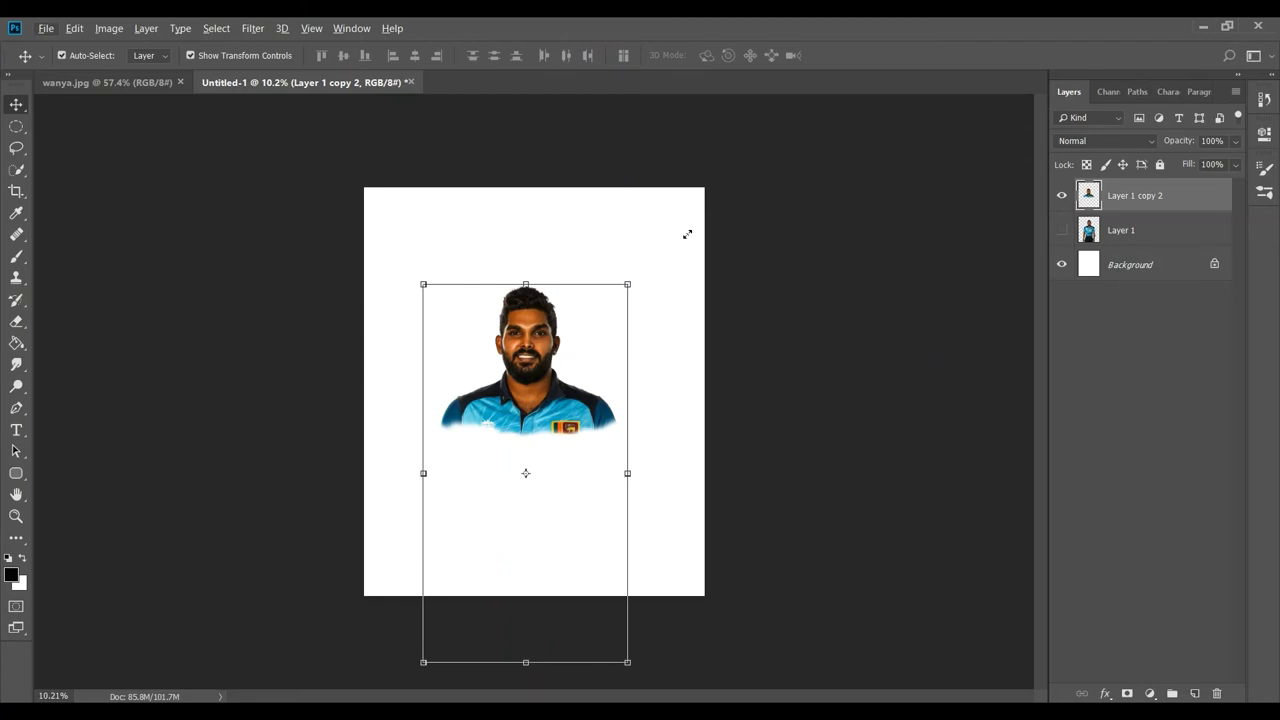
drag(627, 284, 690, 220)
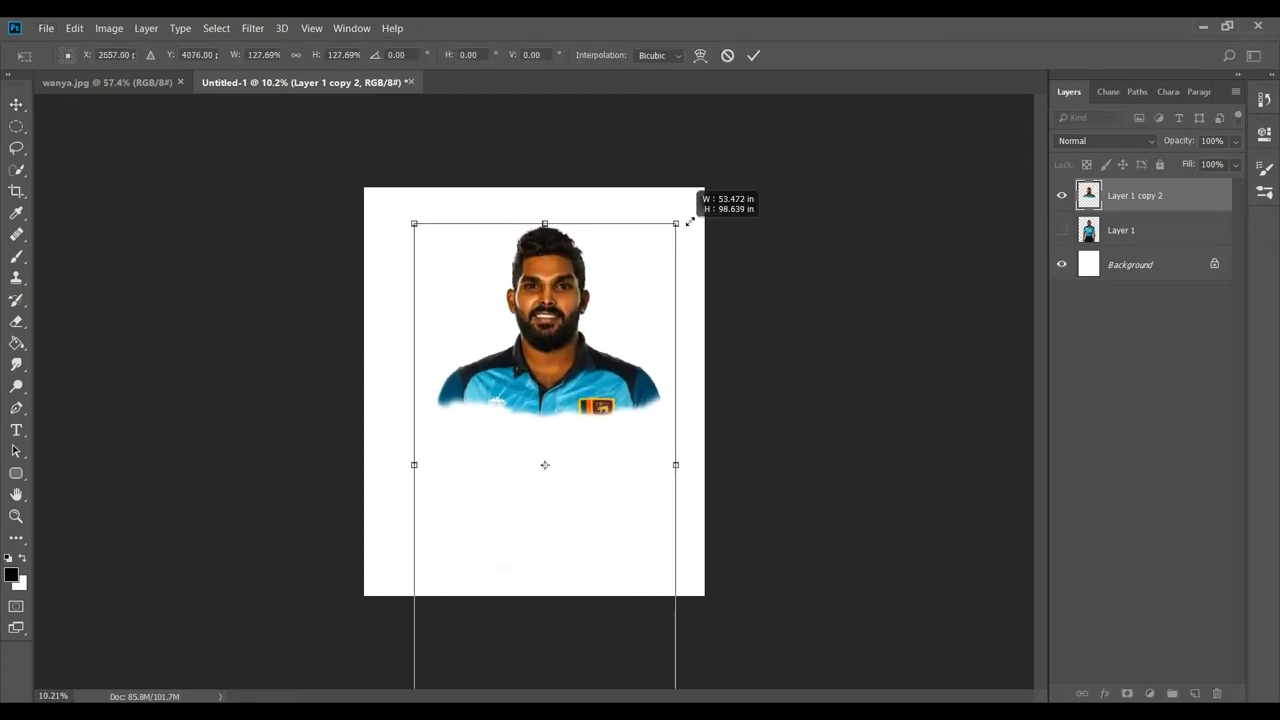
drag(560, 330, 594, 357)
drag(654, 266, 700, 217)
drag(586, 289, 580, 308)
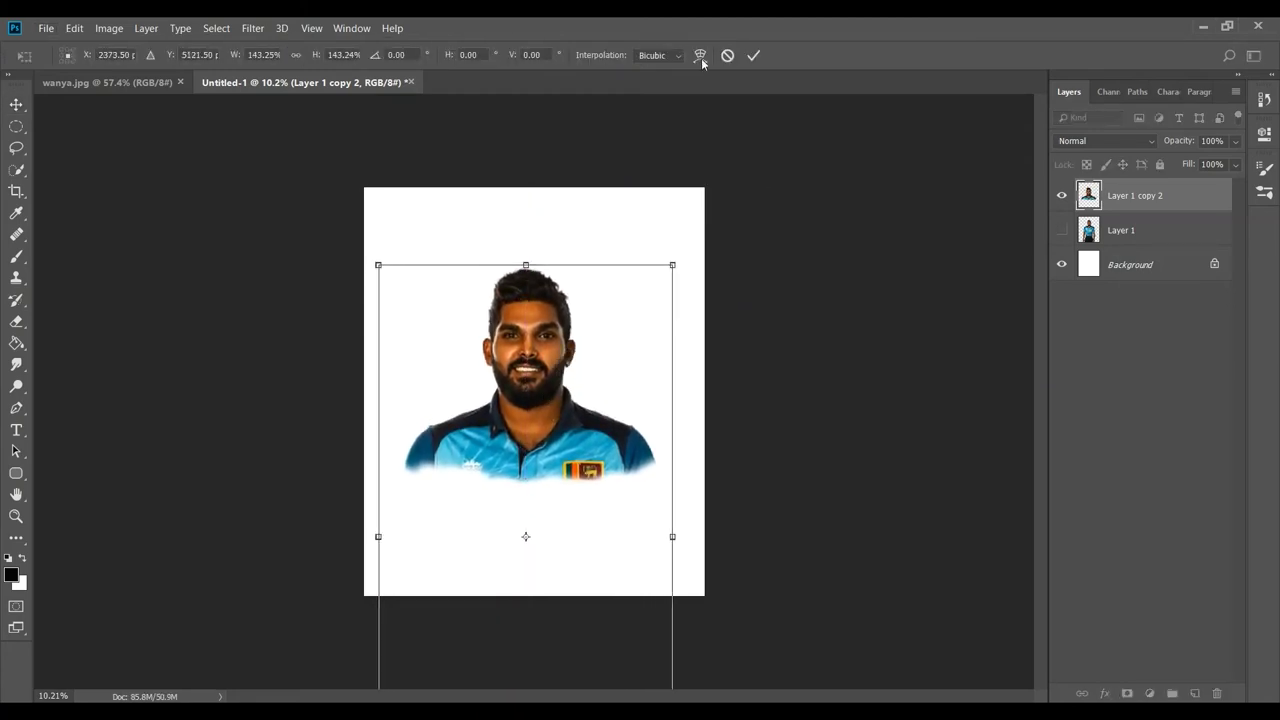
key(Return)
scroll(555, 385, up, 3)
Set up the Smudge tool at 19% strength with a soft, enlarged brush on the portrait painting layer
scroll(555, 385, up, 2)
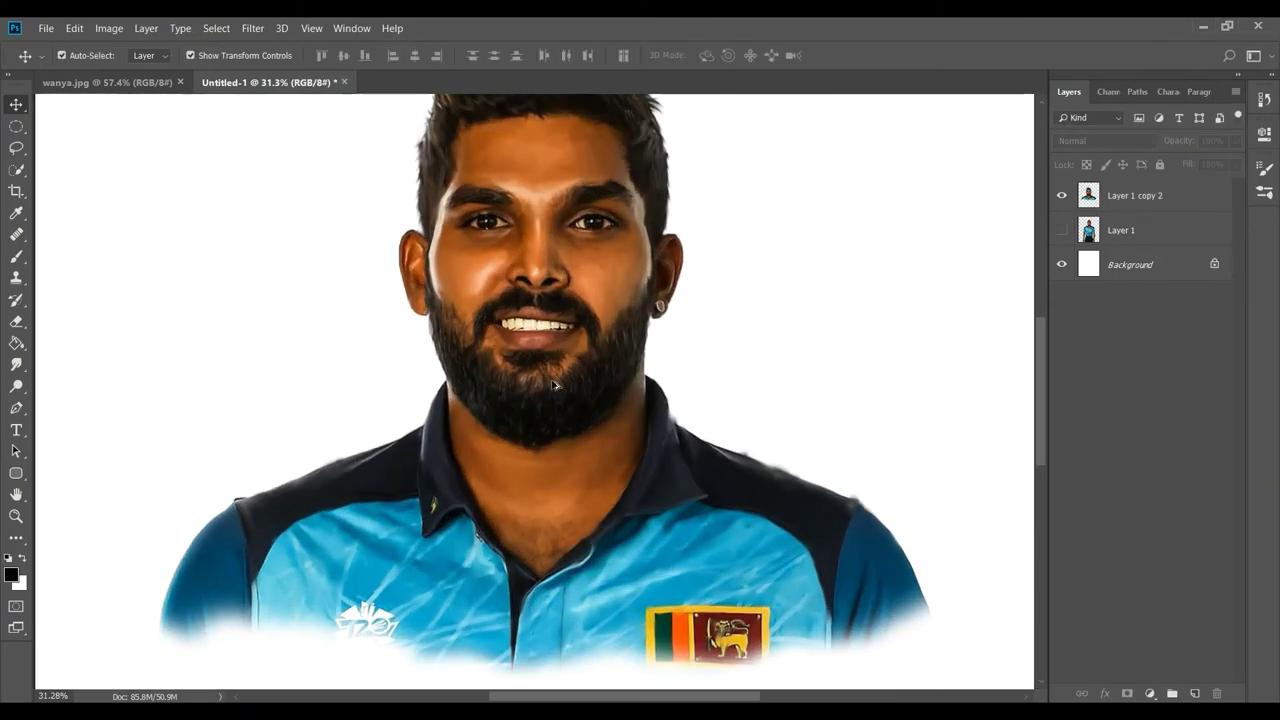
click(16, 364)
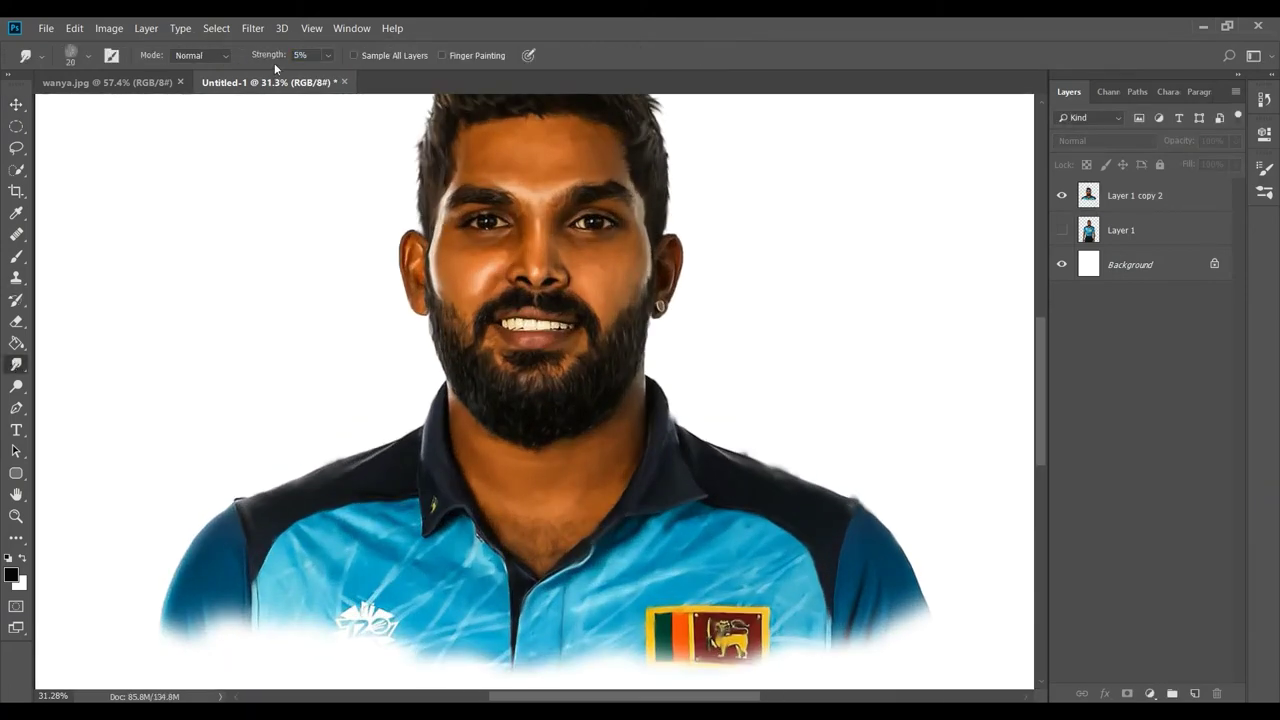
scroll(584, 282, up, 2)
click(1135, 195)
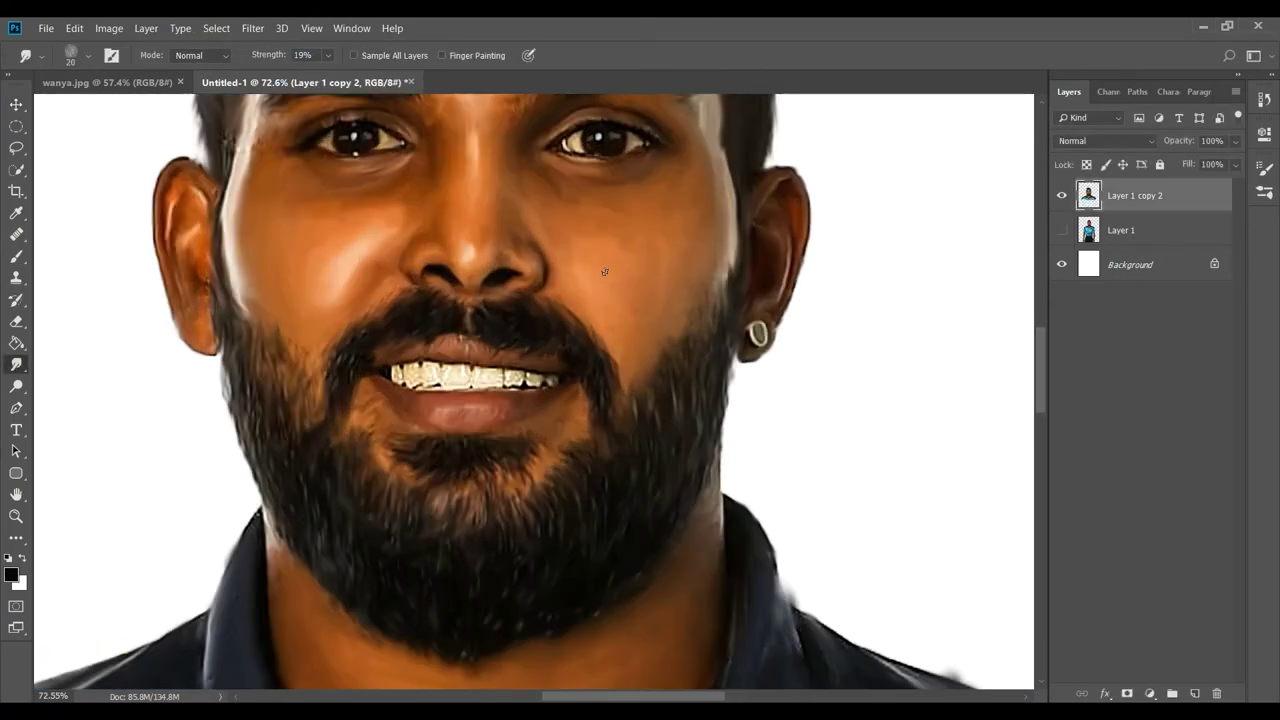
click(88, 55)
double_click(87, 222)
key(bracketright)
key(bracketright)
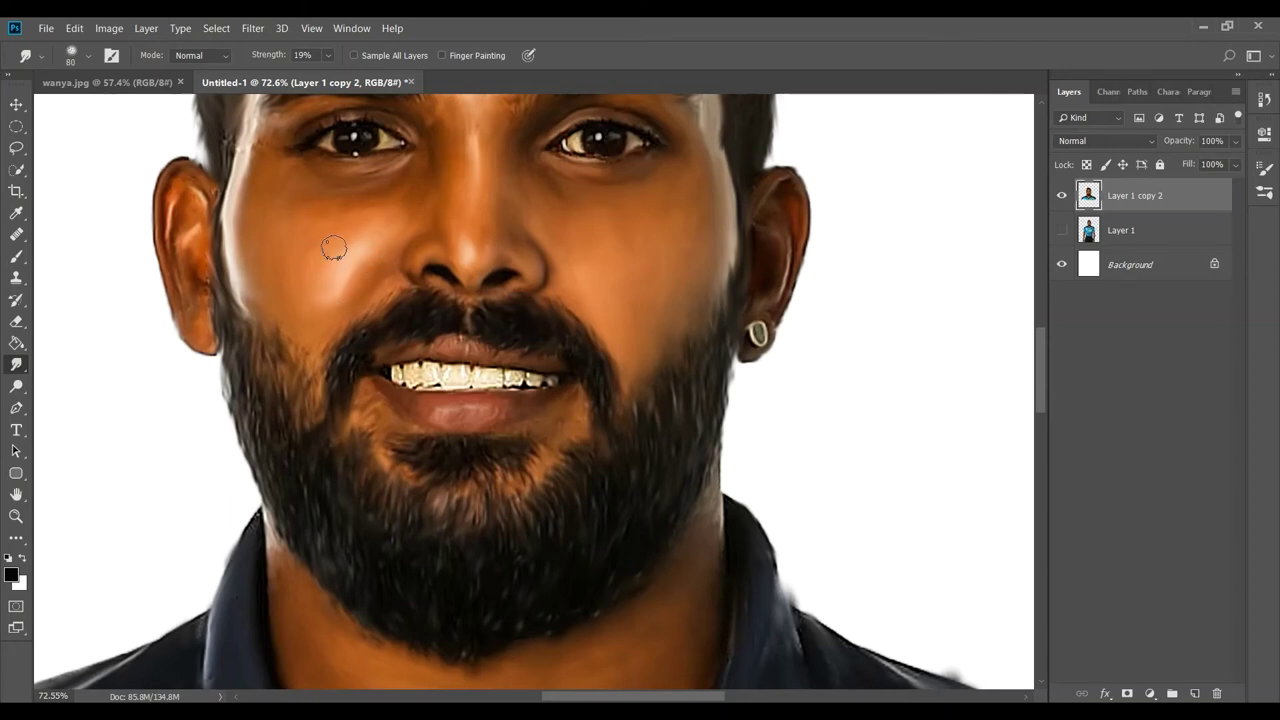
Gently smudge around the eyebrows with a smaller brush, then a slightly larger one
scroll(247, 278, down, 1)
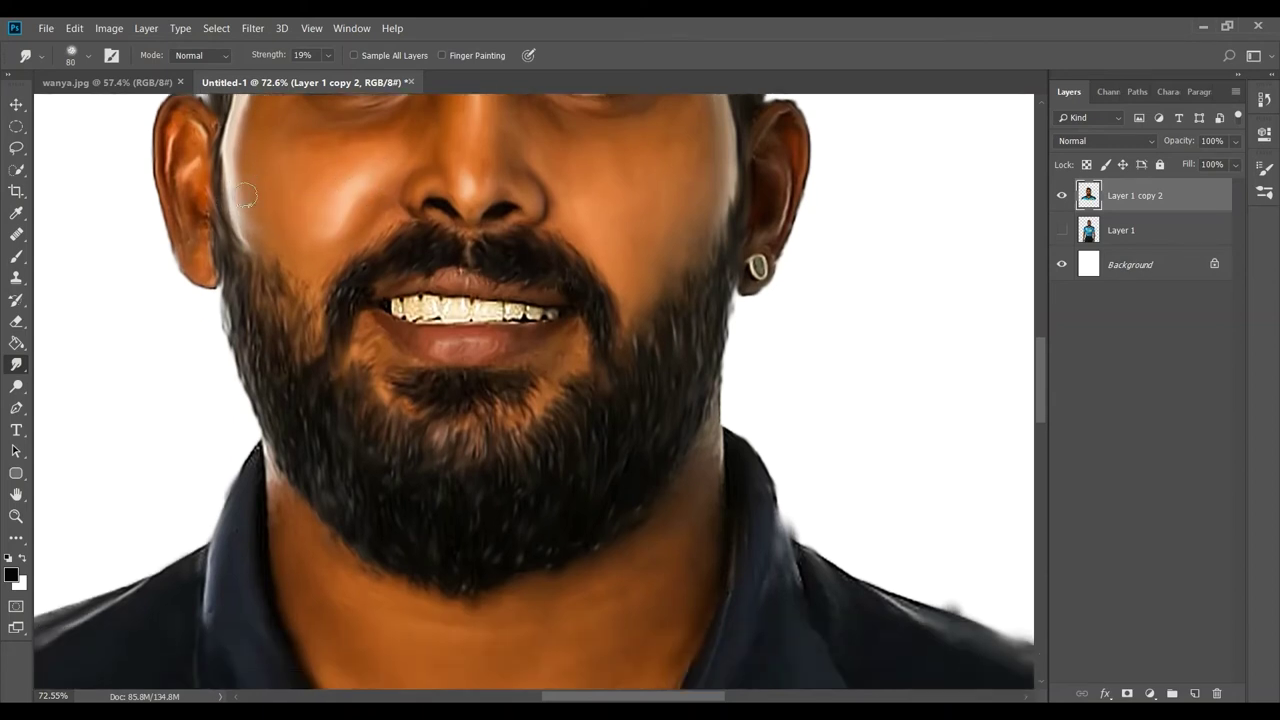
scroll(250, 265, up, 3)
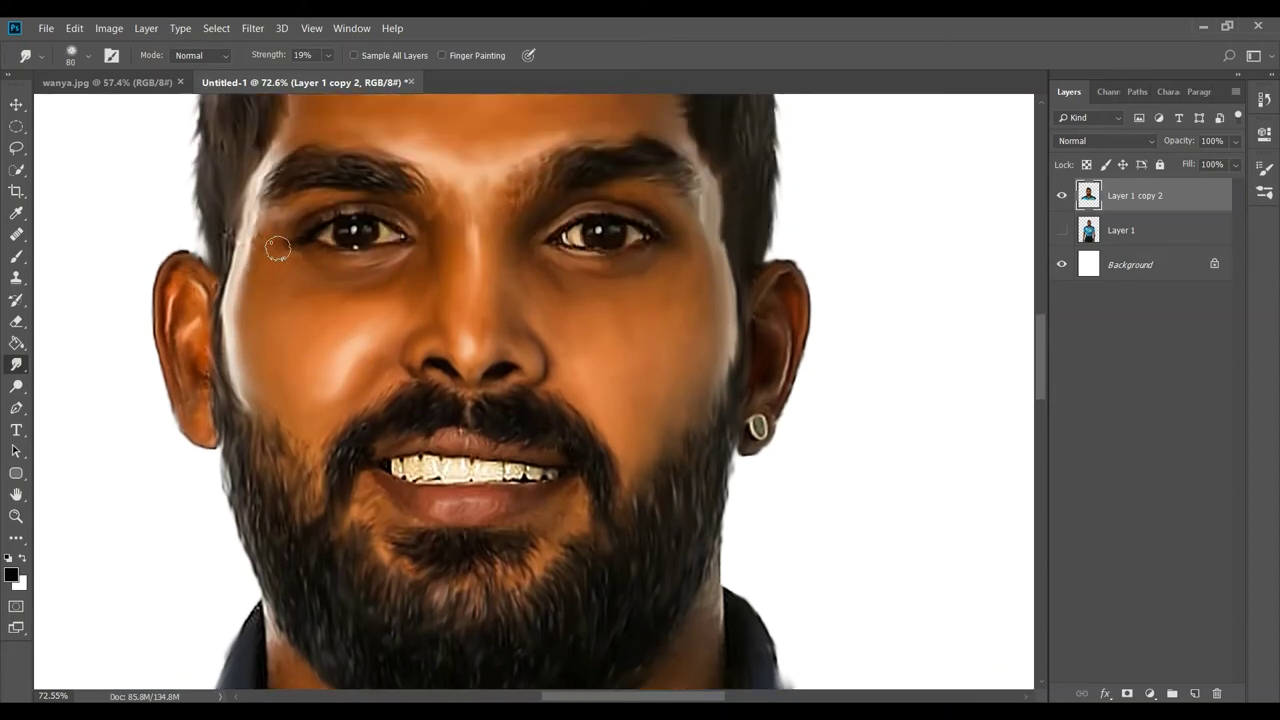
key(bracketleft)
key(bracketleft)
key(bracketleft)
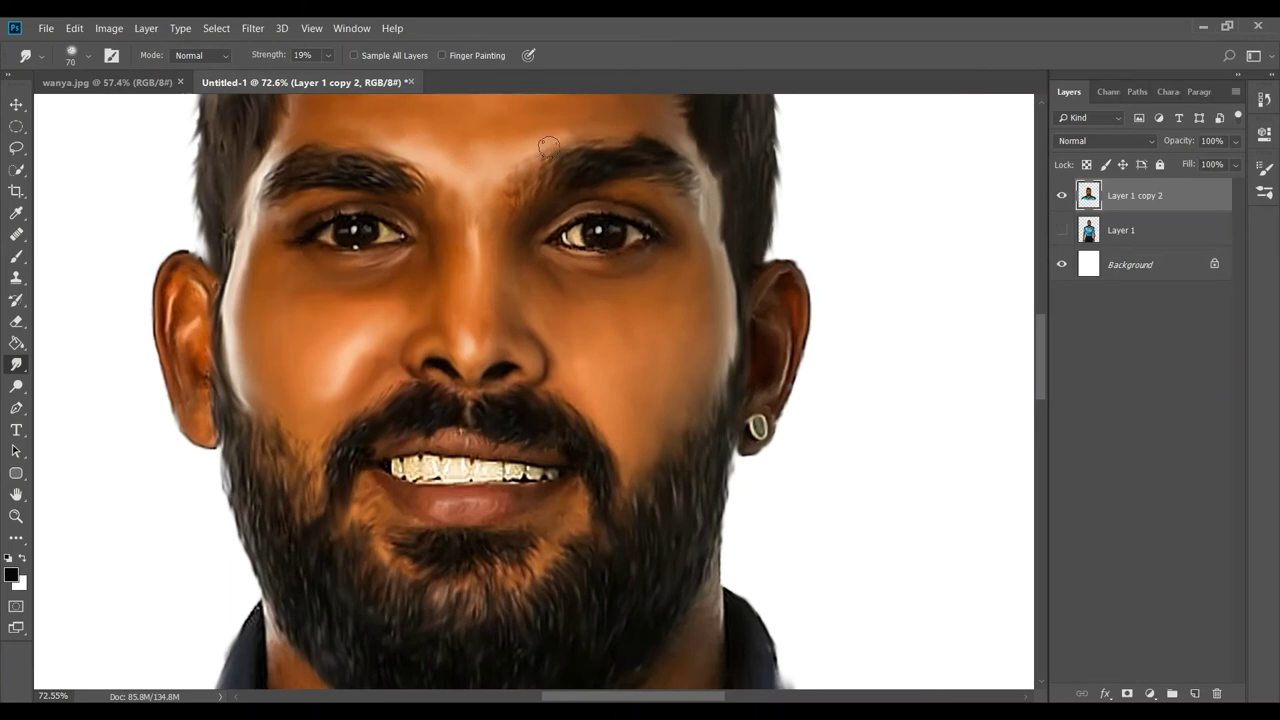
key(bracketright)
Smooth the forehead, cheeks and neck skin with a larger smudge brush
scroll(575, 208, up, 2)
scroll(540, 250, up, 1)
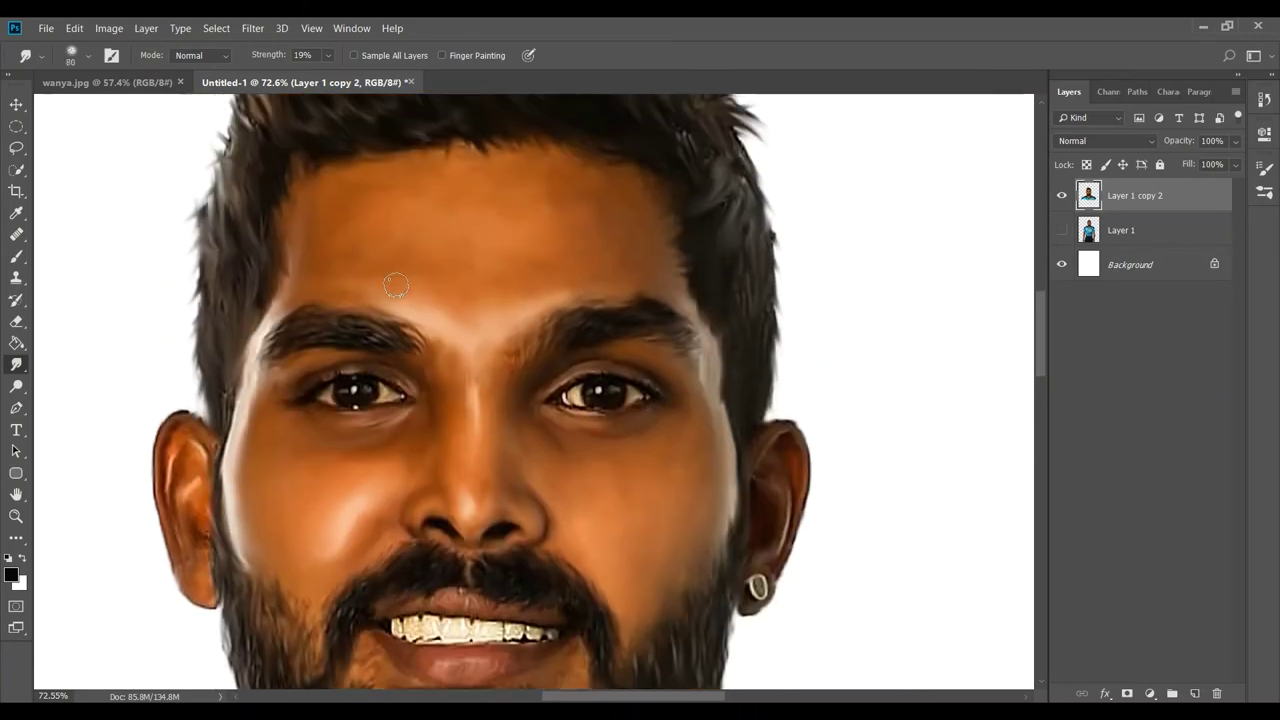
key(bracketright)
scroll(494, 413, down, 3)
scroll(402, 586, up, 2)
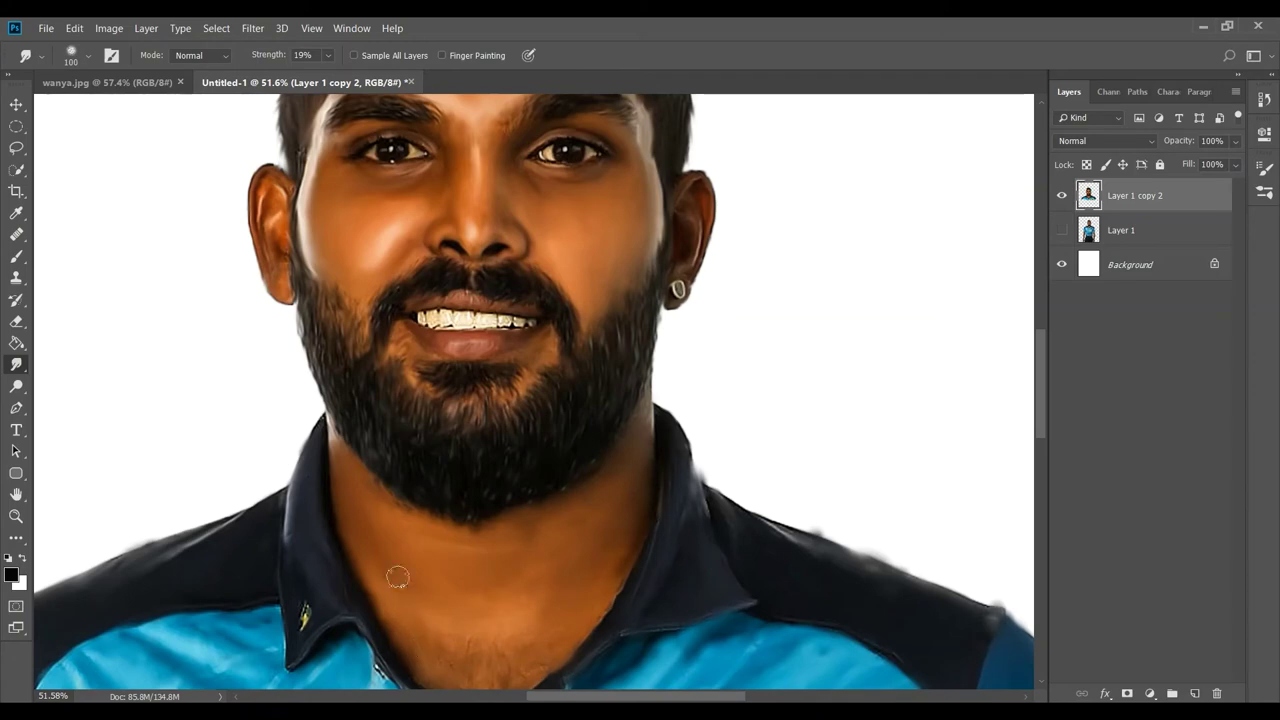
scroll(171, 566, down, 2)
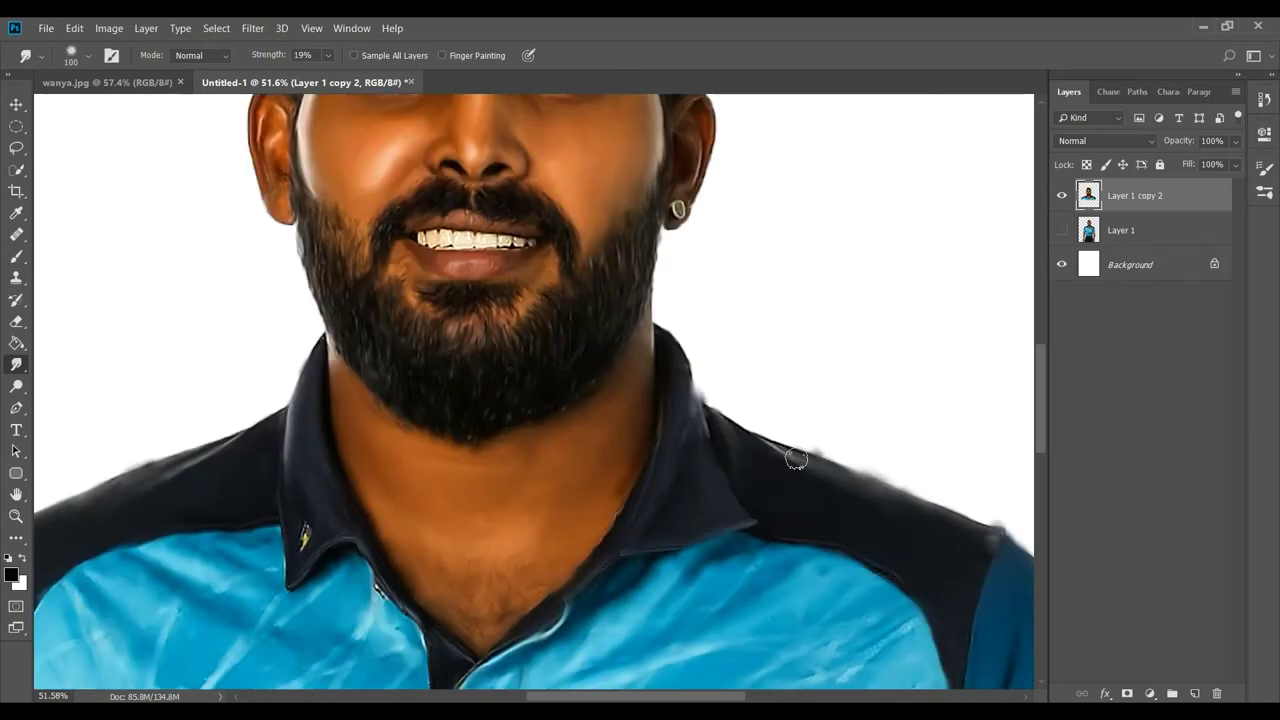
scroll(796, 459, down, 1)
scroll(471, 400, down, 2)
scroll(471, 400, up, 1)
scroll(493, 298, up, 1)
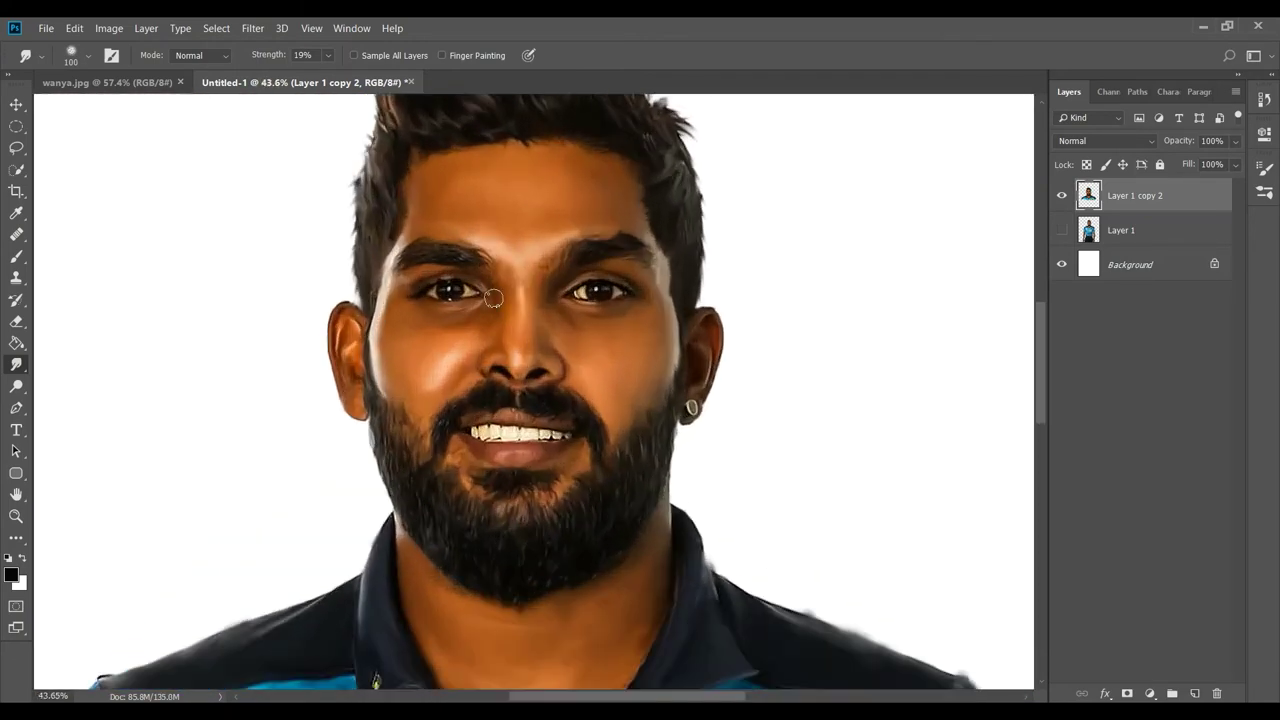
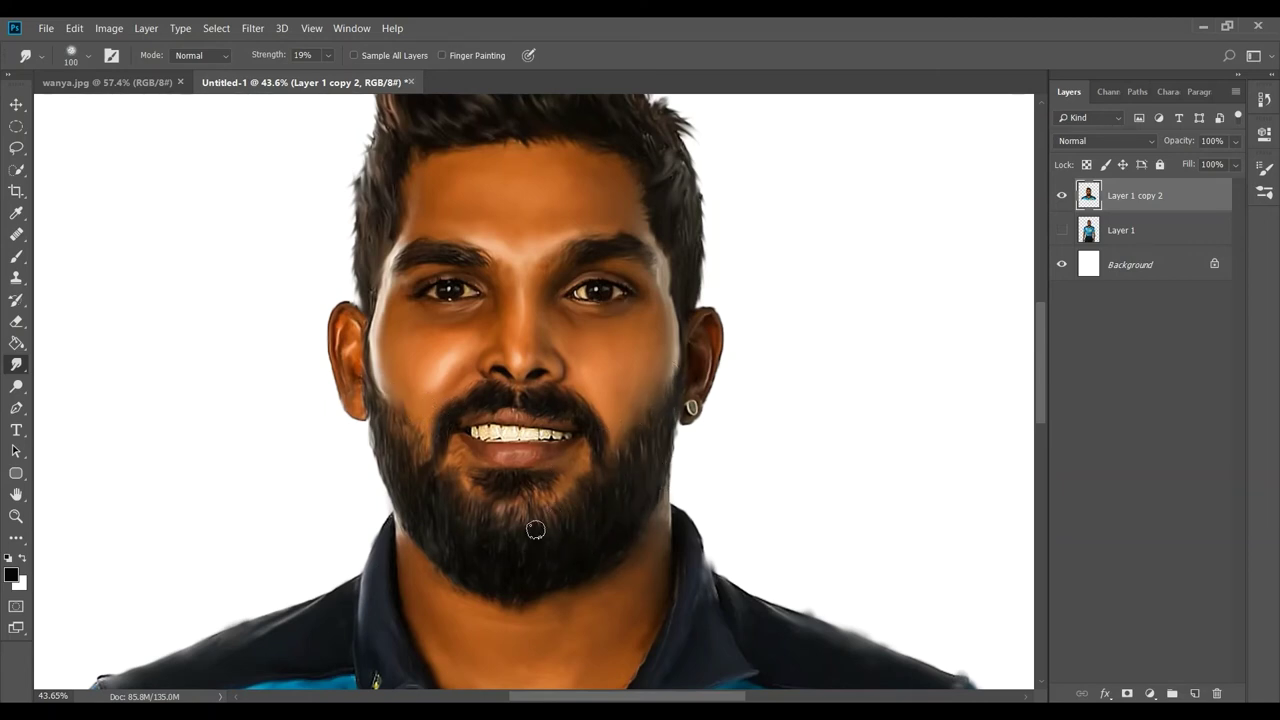
Smudge the beard's left edge outward and smear wispy hair strands above the hairline
drag(428, 523, 368, 455)
scroll(504, 376, up, 3)
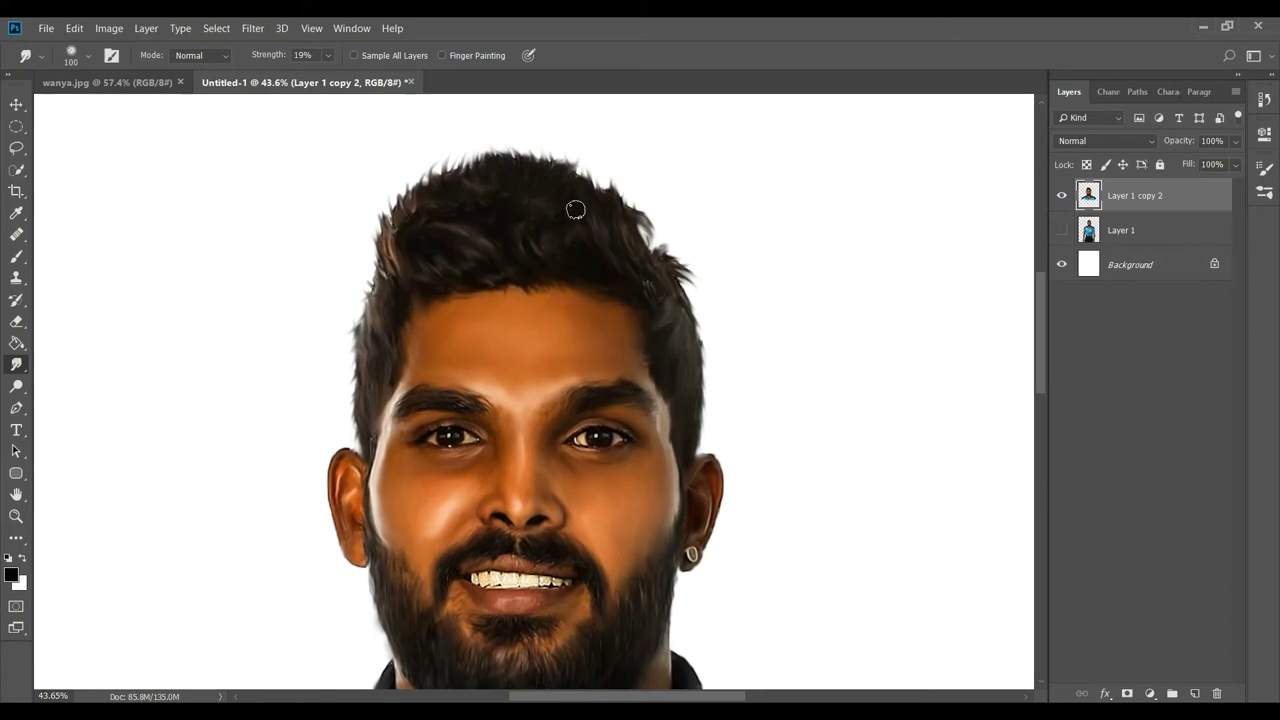
drag(467, 197, 523, 171)
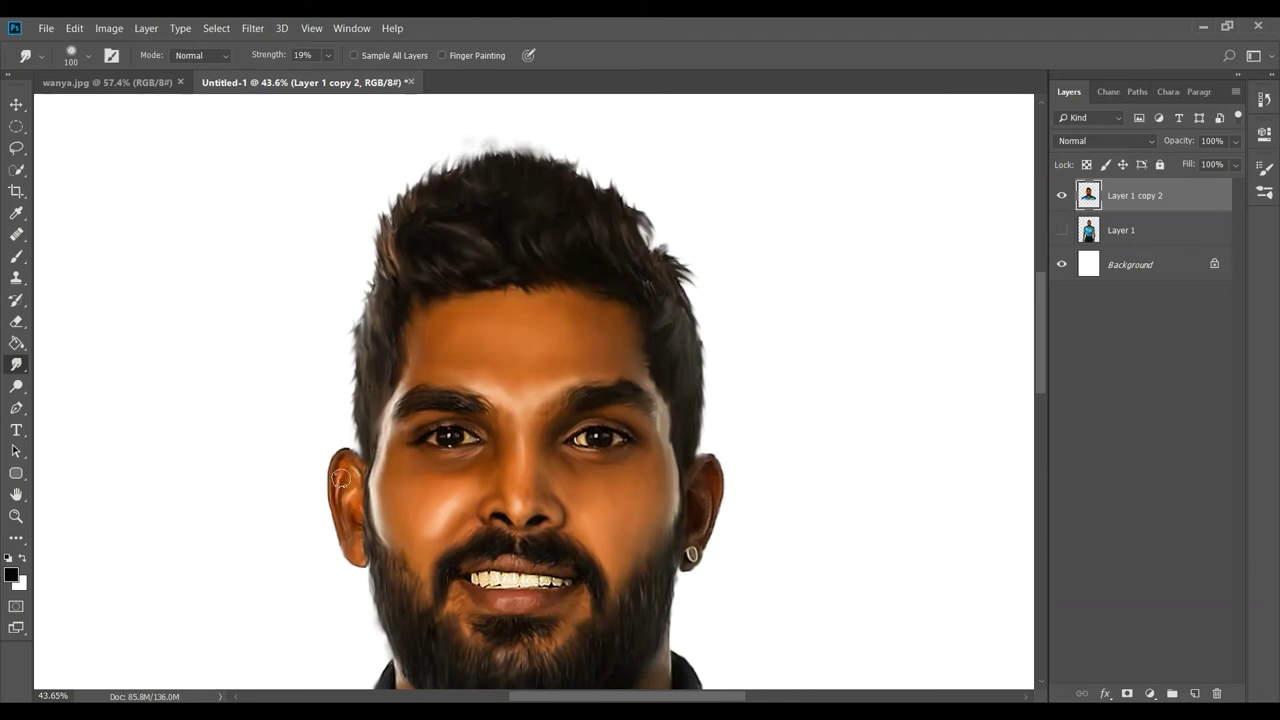
Fit the whole portrait in view and add a new empty Layer 2 on top
key(ctrl+0)
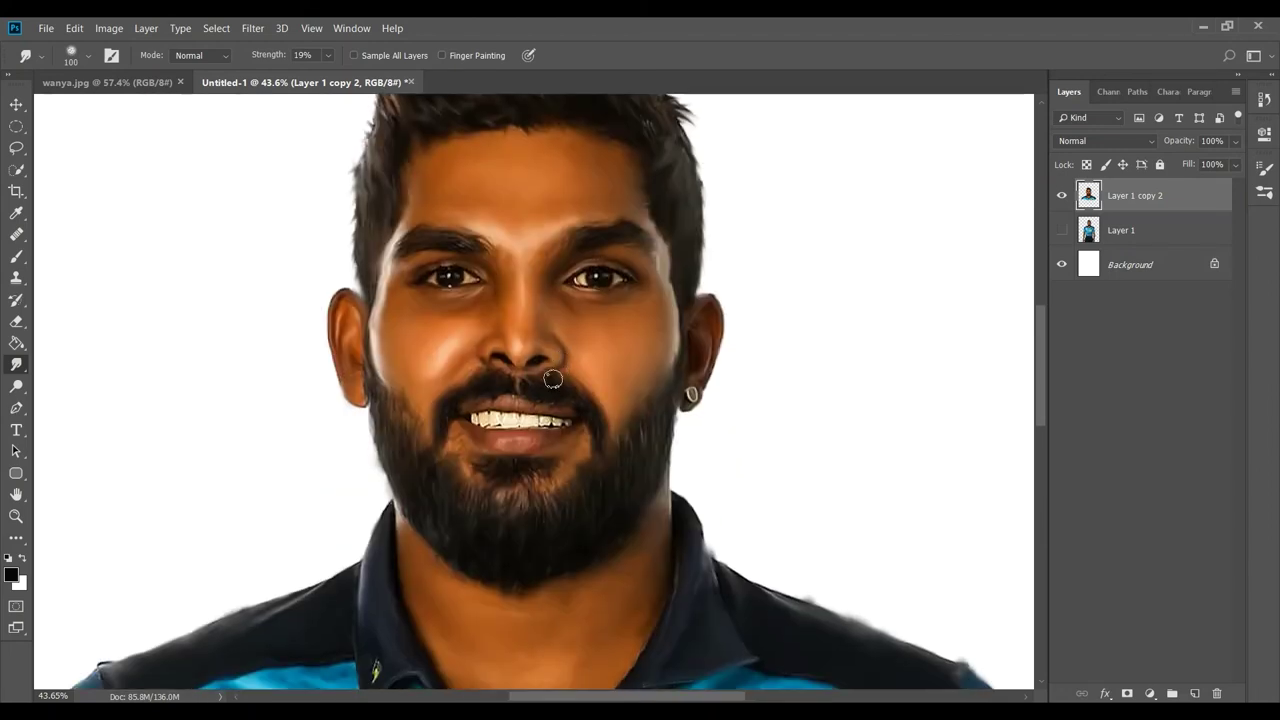
scroll(510, 371, up, 1)
scroll(510, 371, up, 3)
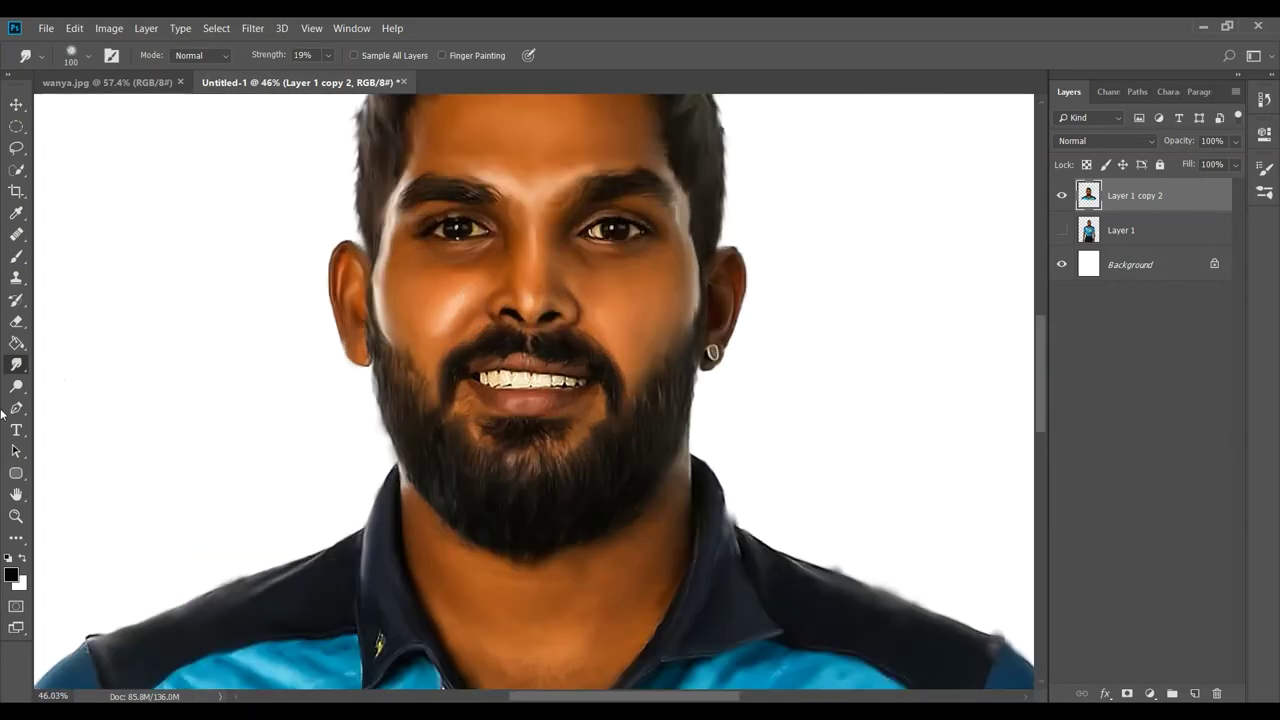
click(1195, 694)
Paint a large soft red (#ff0000) glow left of the face with a soft round brush
scroll(525, 296, down, 3)
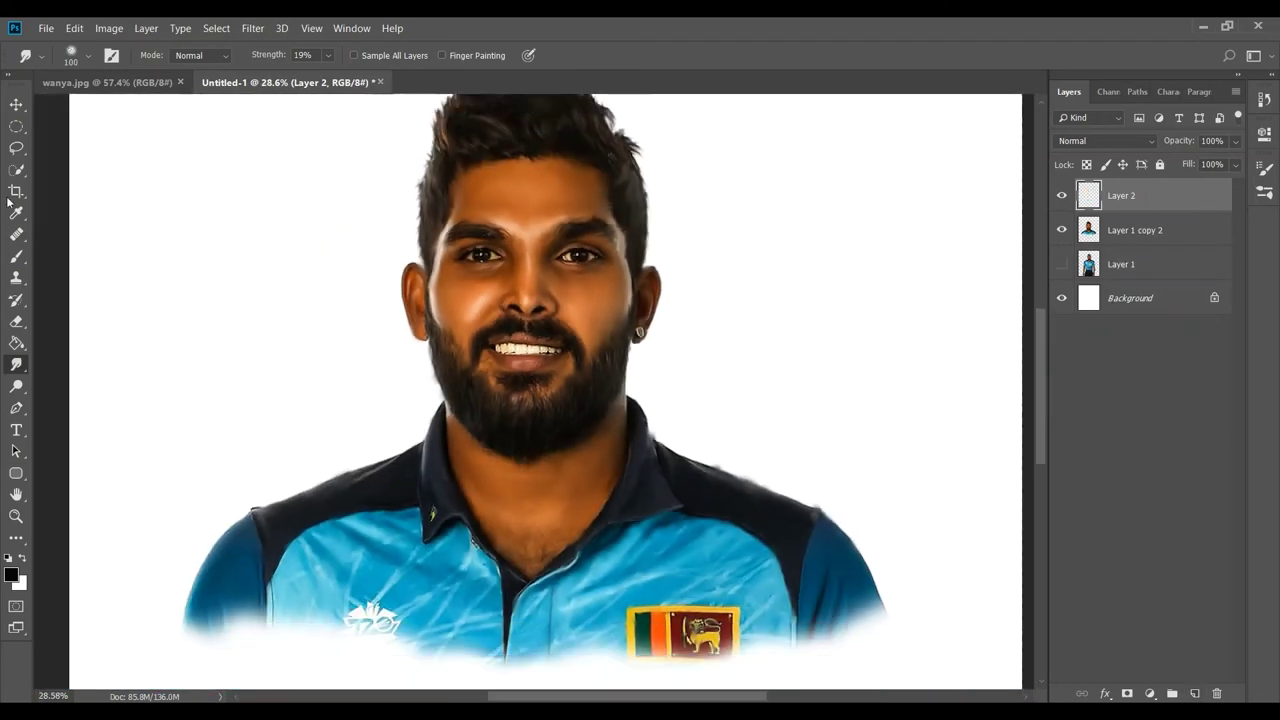
click(16, 256)
click(12, 576)
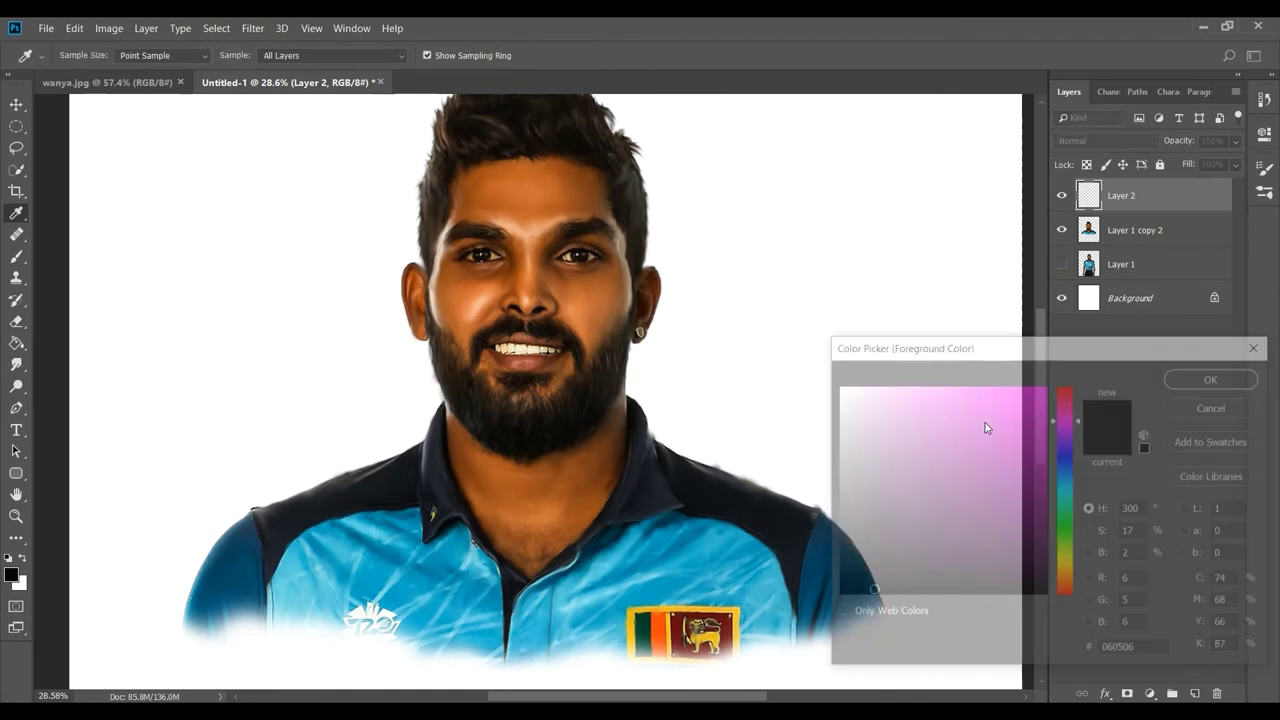
text(ff0000)
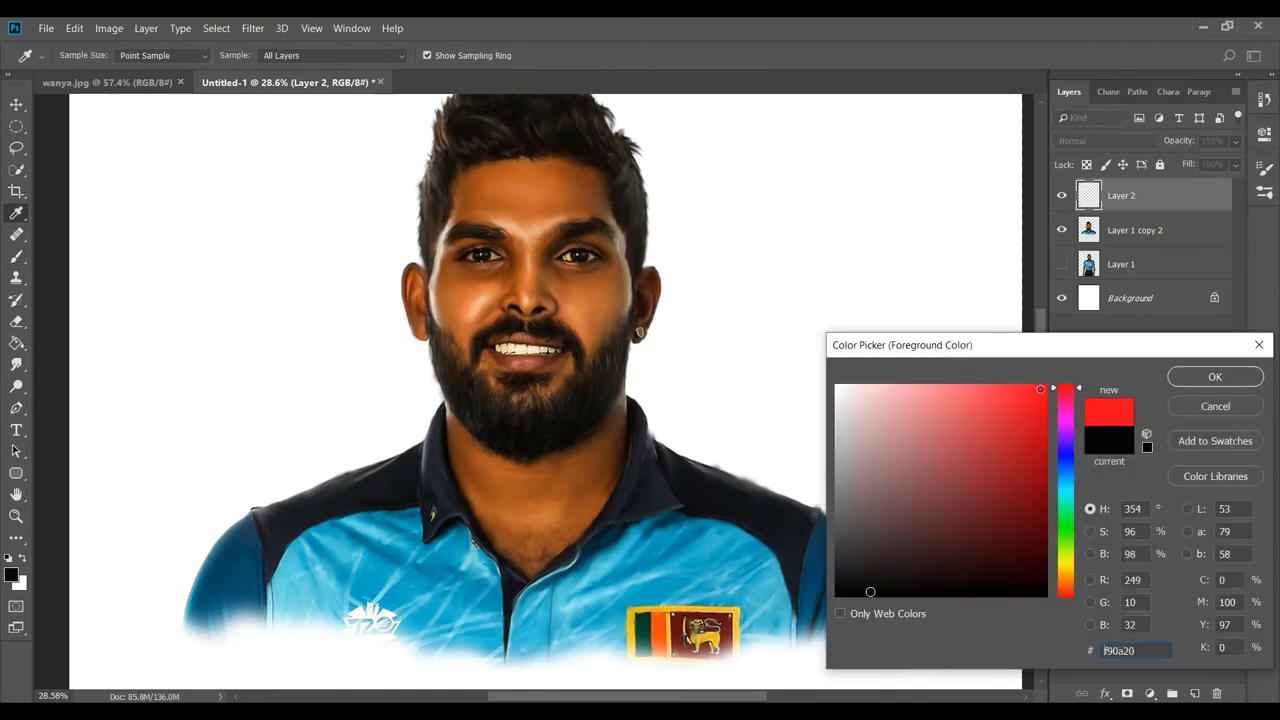
key(Return)
click(88, 55)
scroll(110, 260, down, 2)
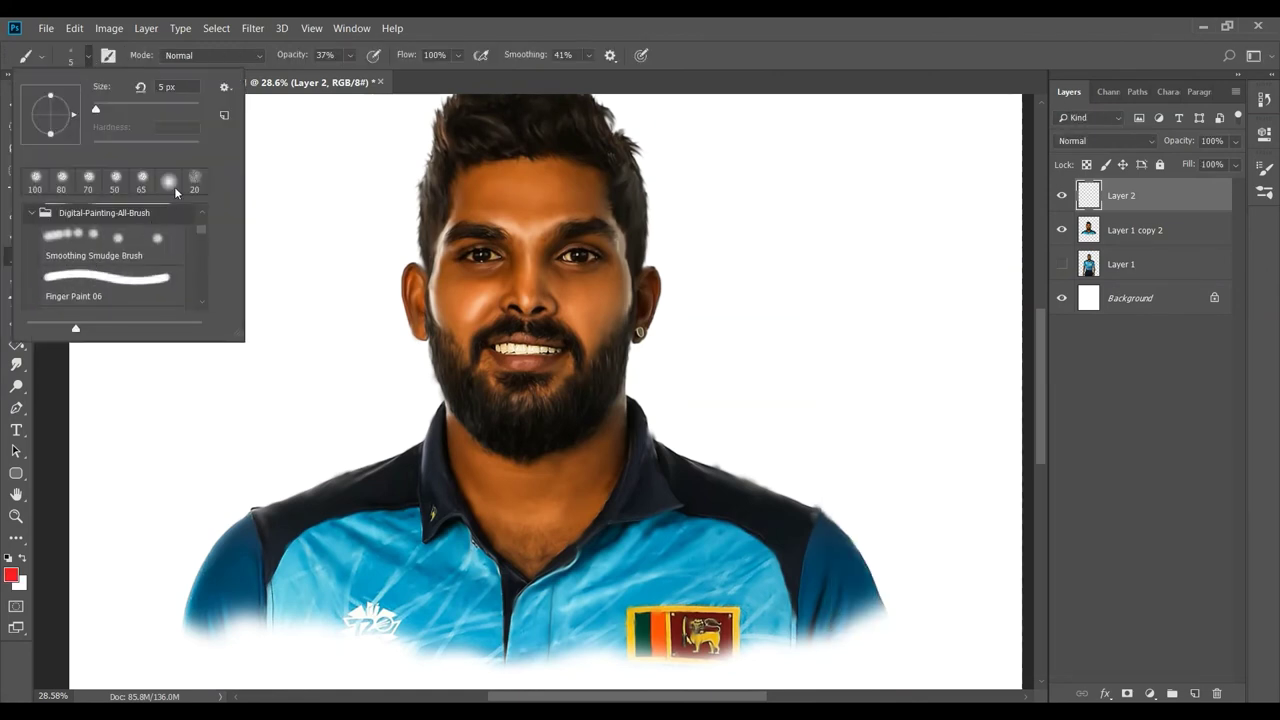
click(167, 377)
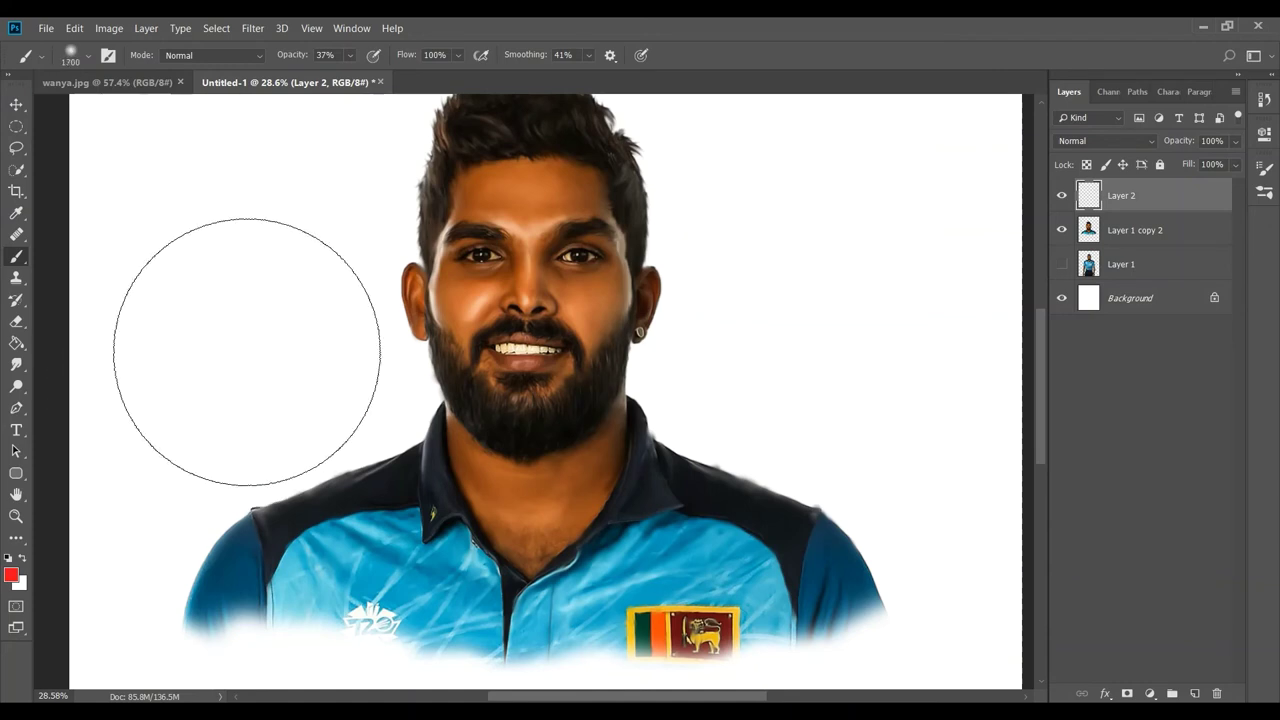
drag(297, 272, 300, 390)
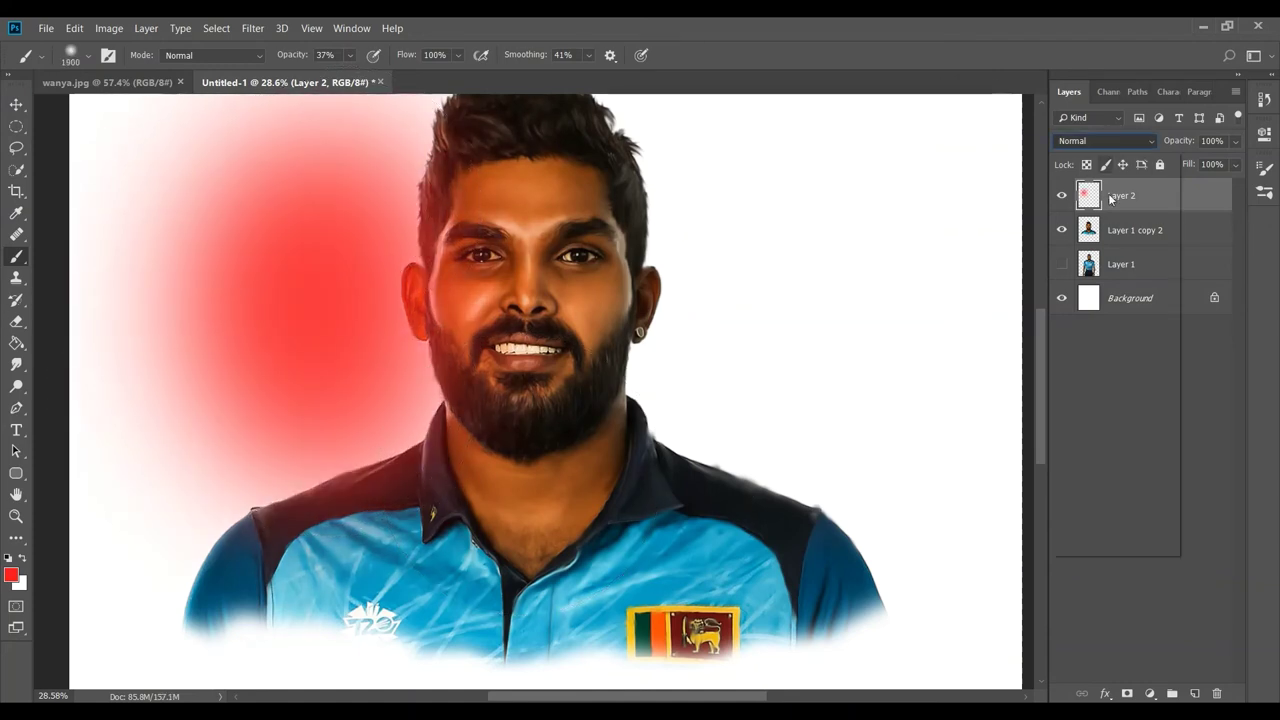
Set the glow layer to Soft Light and dab a soft yellow glow right of the face
click(1105, 140)
click(1068, 364)
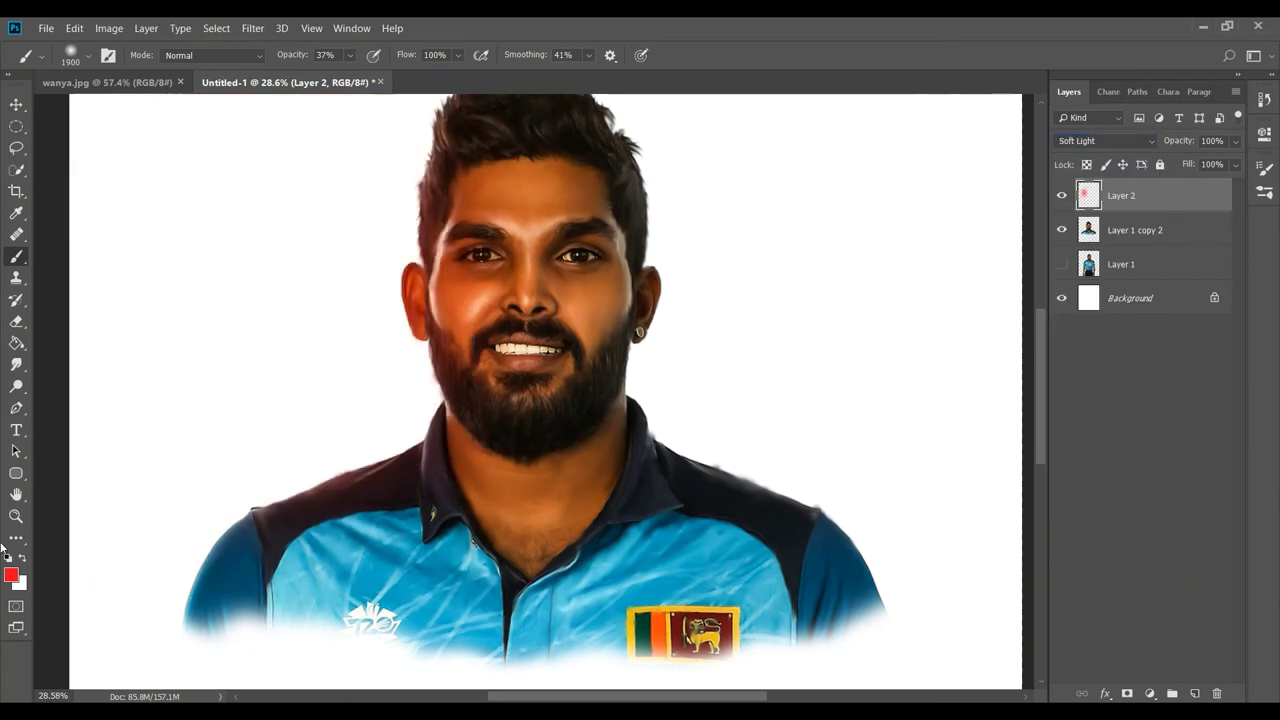
click(11, 575)
click(1065, 568)
click(1215, 376)
key(b)
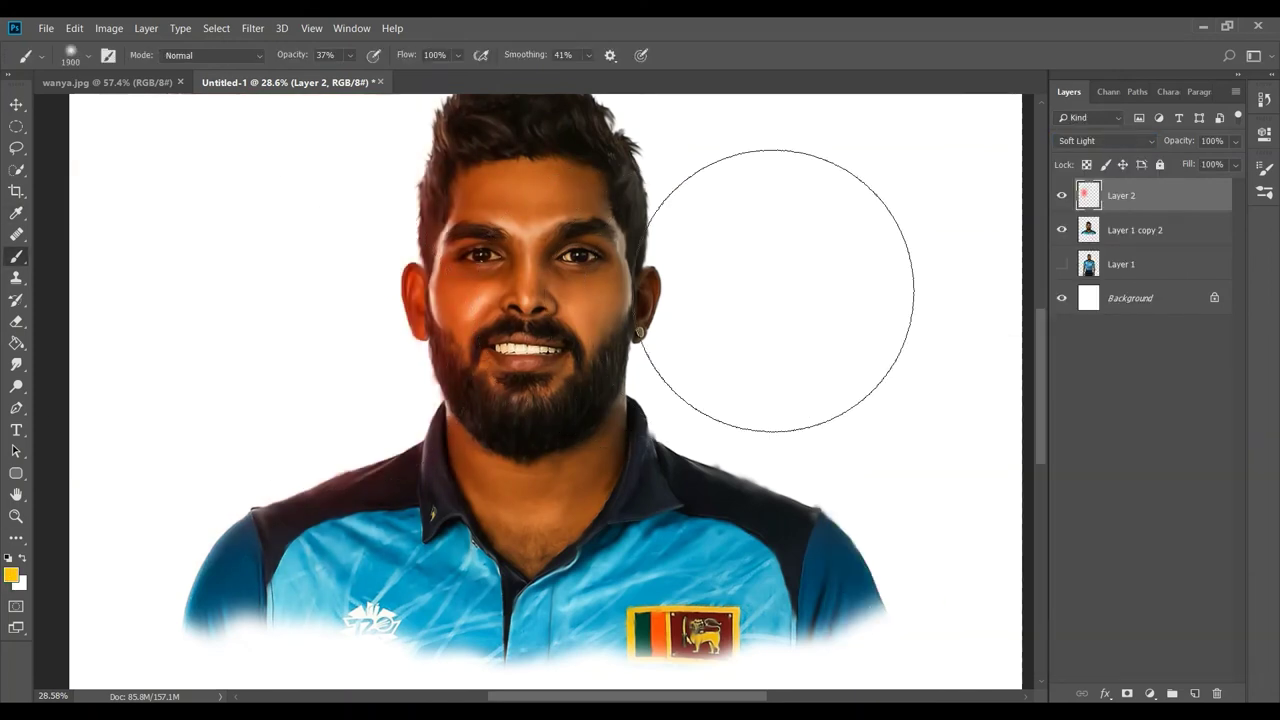
click(720, 360)
Return the layer to Normal and erase the excess red, pink and yellow glow
click(1105, 140)
click(1090, 160)
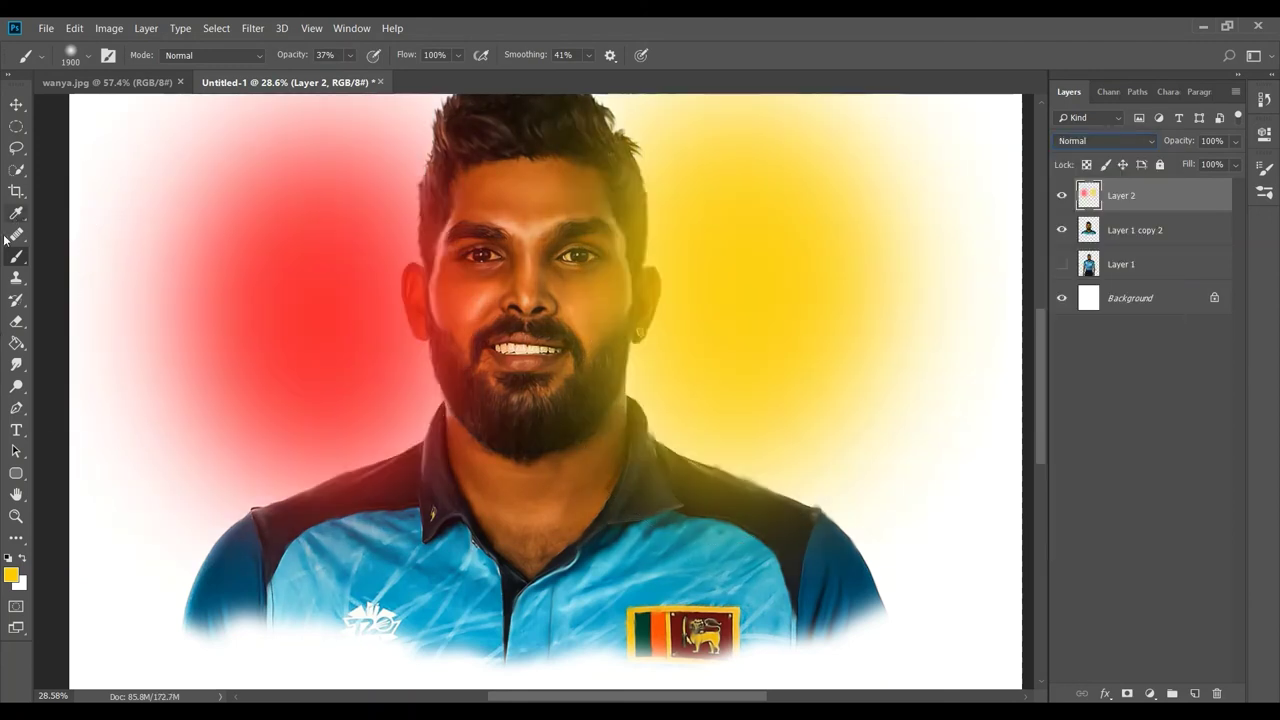
click(16, 321)
mouse_move(200, 190)
mouse_down()
mouse_move(166, 311)
mouse_move(316, 145)
mouse_move(346, 174)
mouse_move(337, 274)
mouse_move(363, 380)
mouse_move(173, 353)
mouse_move(386, 443)
mouse_up()
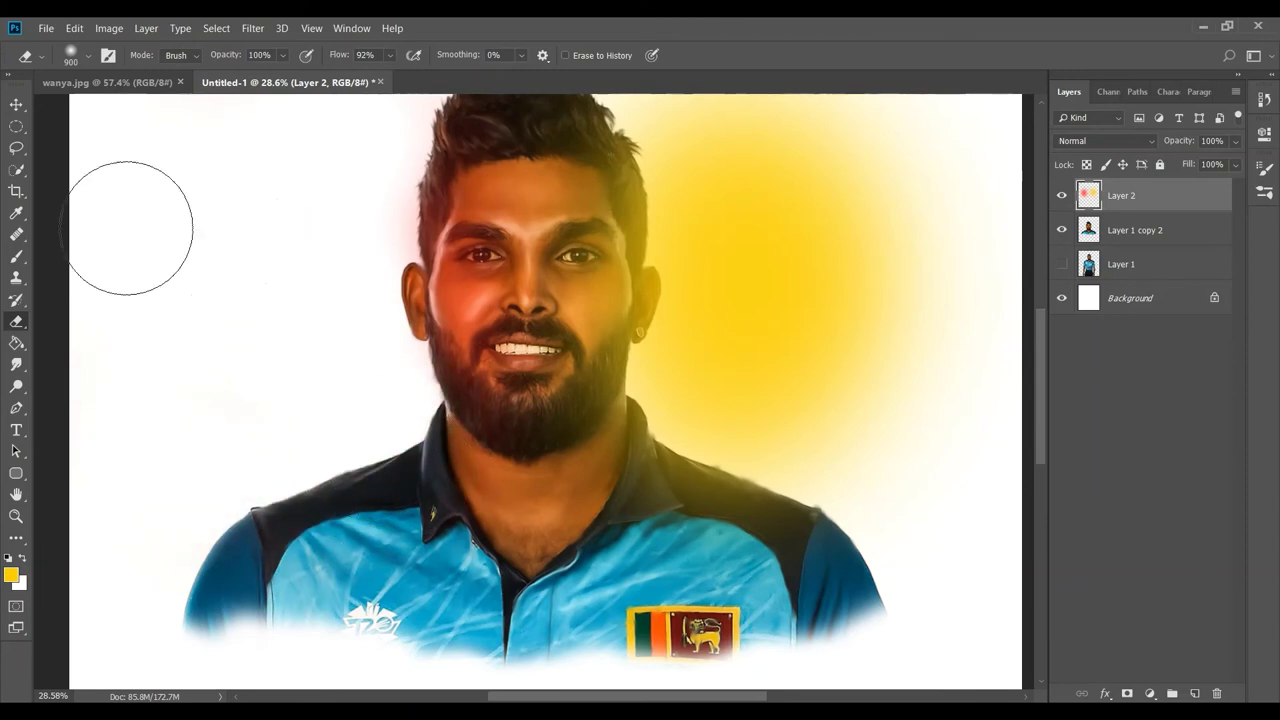
mouse_move(677, 429)
mouse_down()
mouse_move(706, 349)
mouse_move(697, 143)
mouse_move(800, 250)
mouse_move(859, 388)
mouse_move(666, 203)
mouse_move(211, 257)
mouse_up()
Set the glow layer's blending back to Soft Light
scroll(840, 263, up, 2)
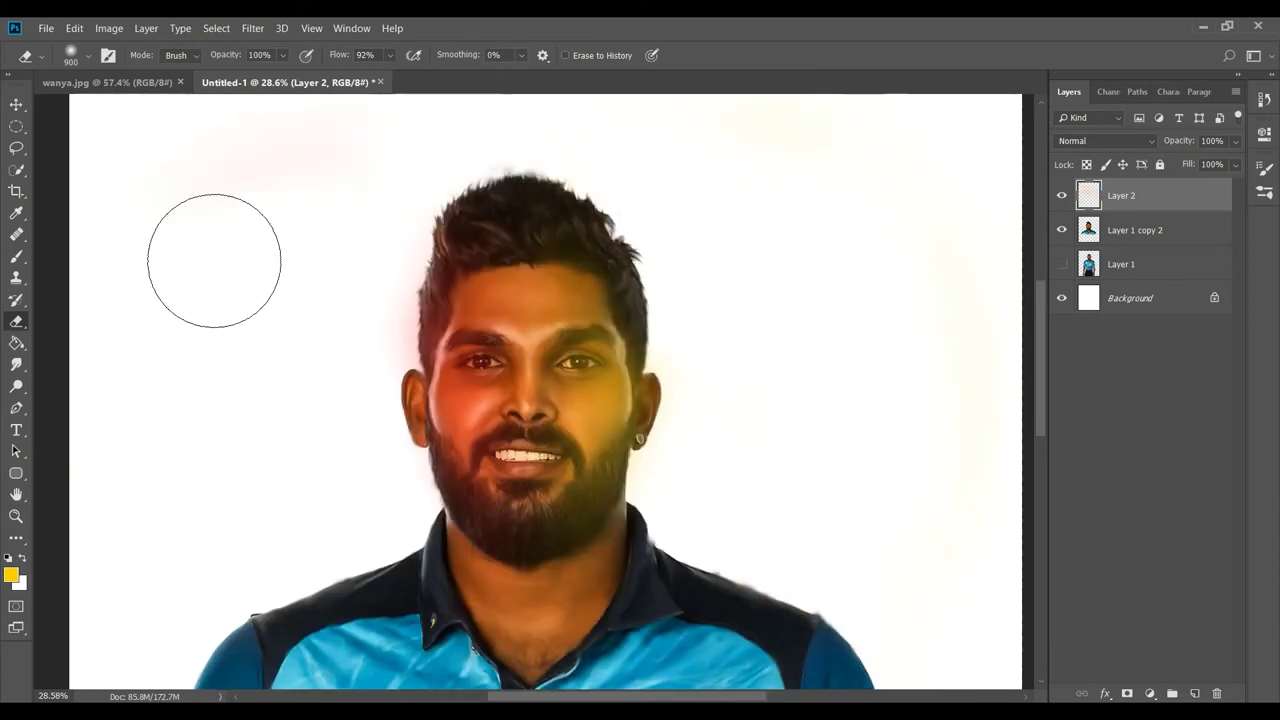
click(1105, 140)
click(1090, 366)
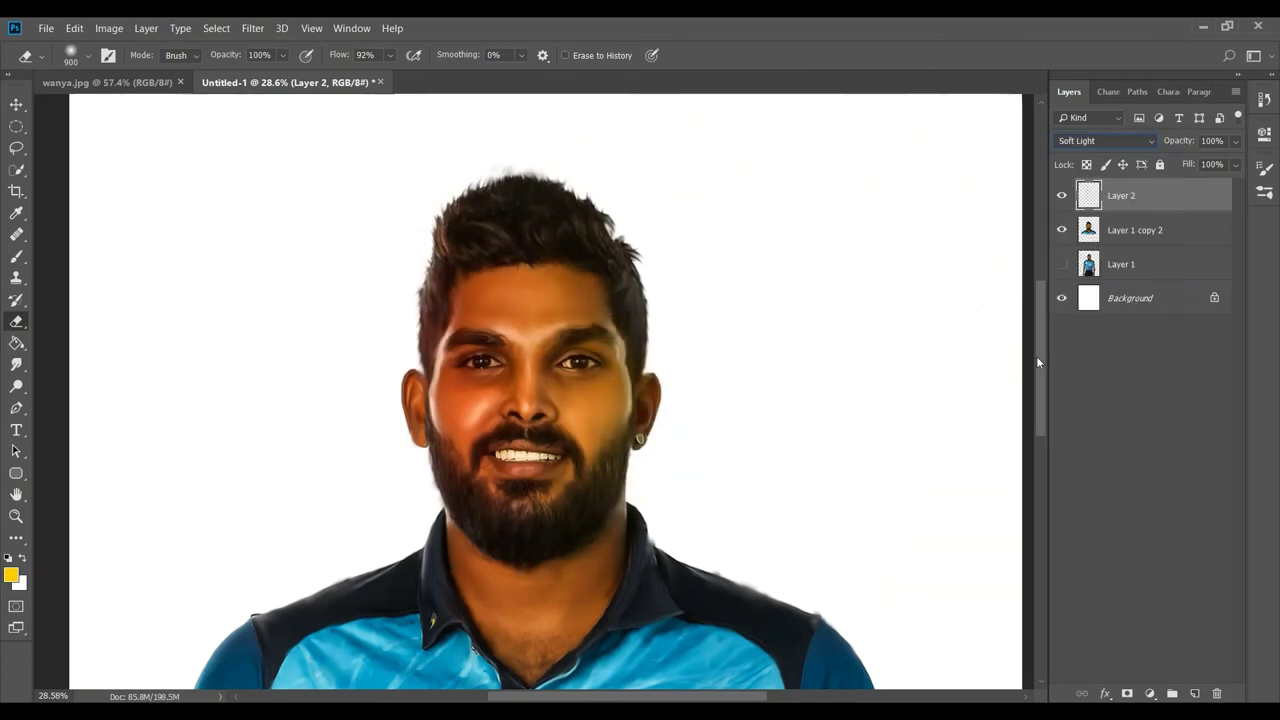
scroll(532, 363, up, 5)
scroll(503, 271, down, 1)
scroll(586, 349, down, 2)
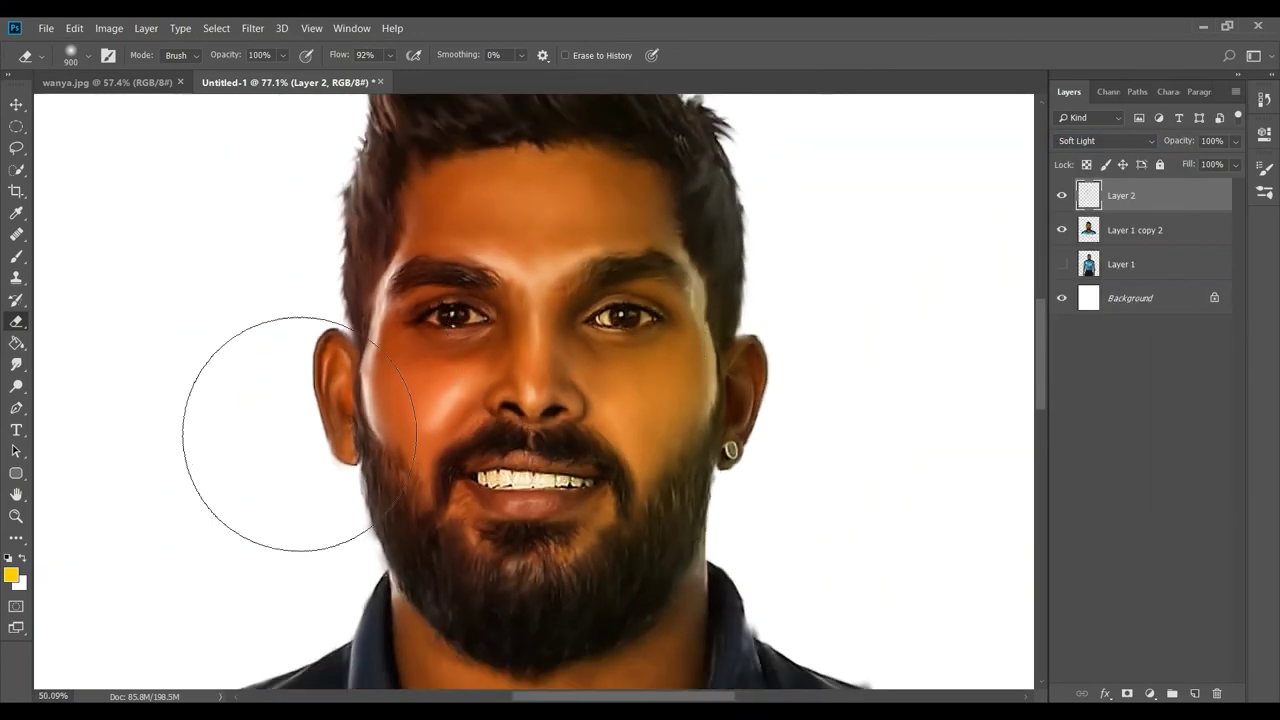
Add a new Soft Light highlight layer with white as the painting colour
click(1194, 693)
click(16, 256)
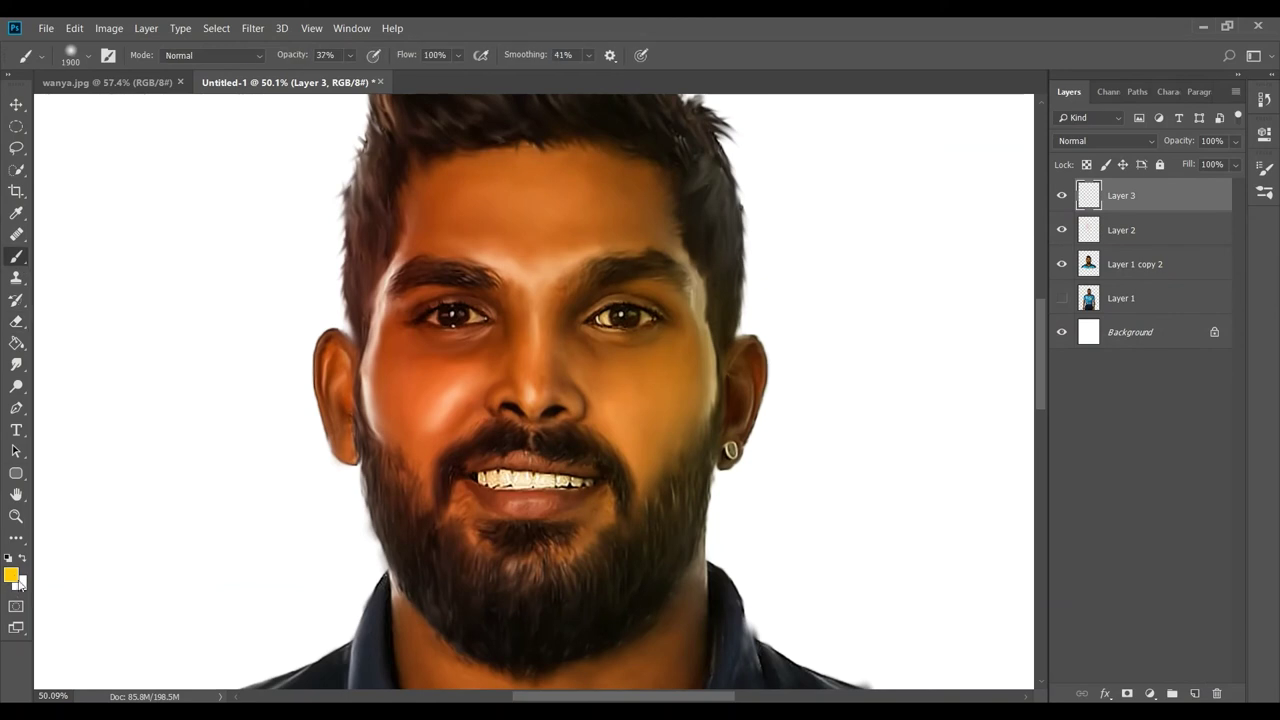
click(11, 574)
click(1215, 376)
click(1148, 142)
click(1090, 362)
Paint white highlights on the left cheek, nose bridge and right face edge
drag(455, 396, 430, 422)
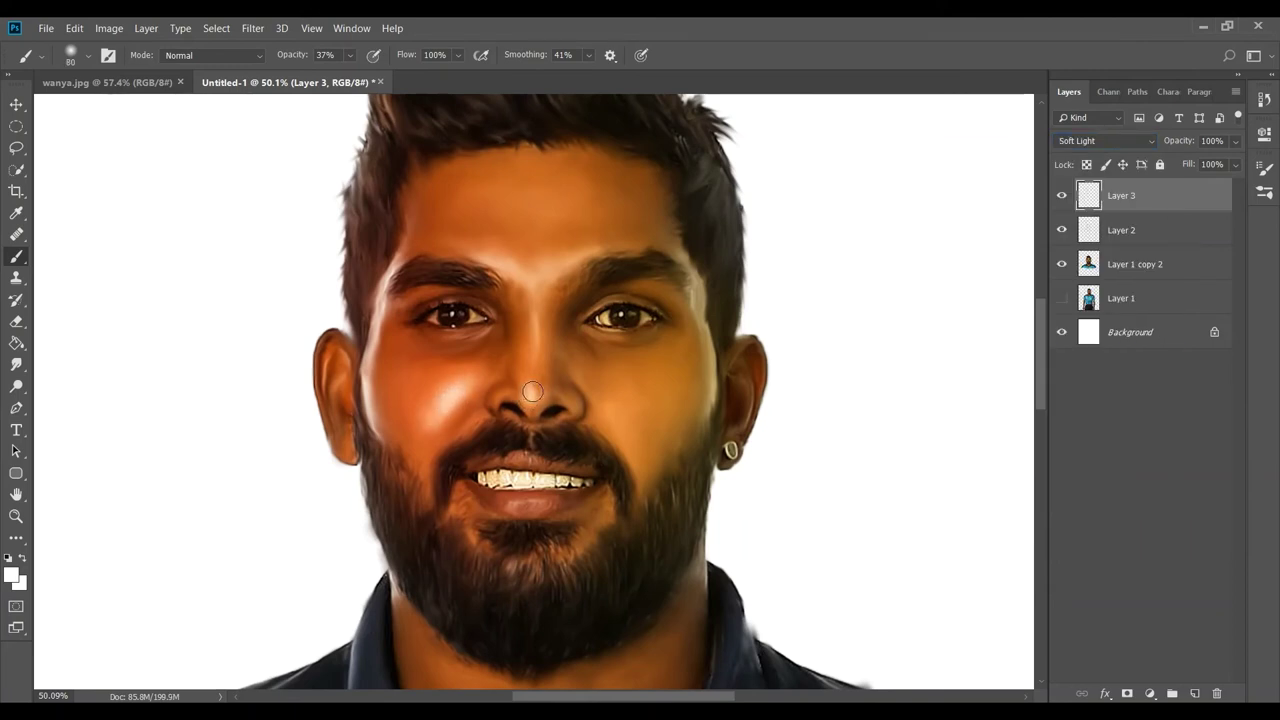
drag(536, 318, 528, 361)
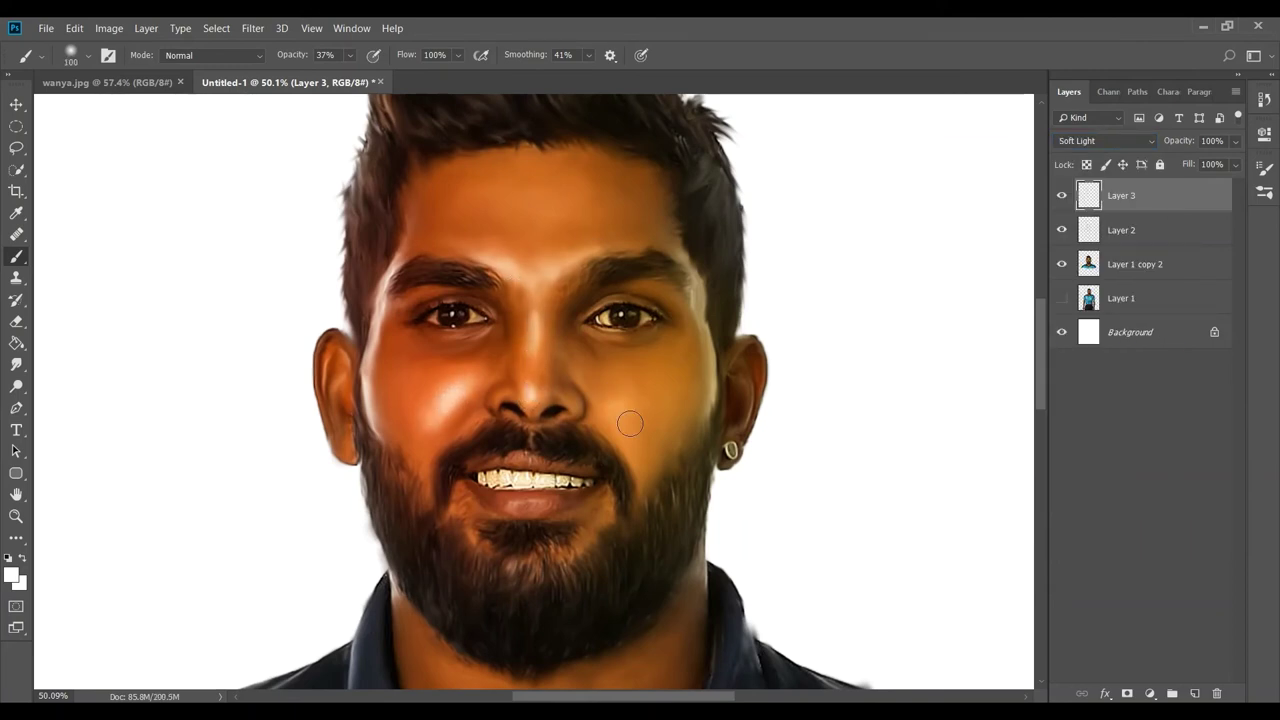
key(bracketleft)
key(bracketleft)
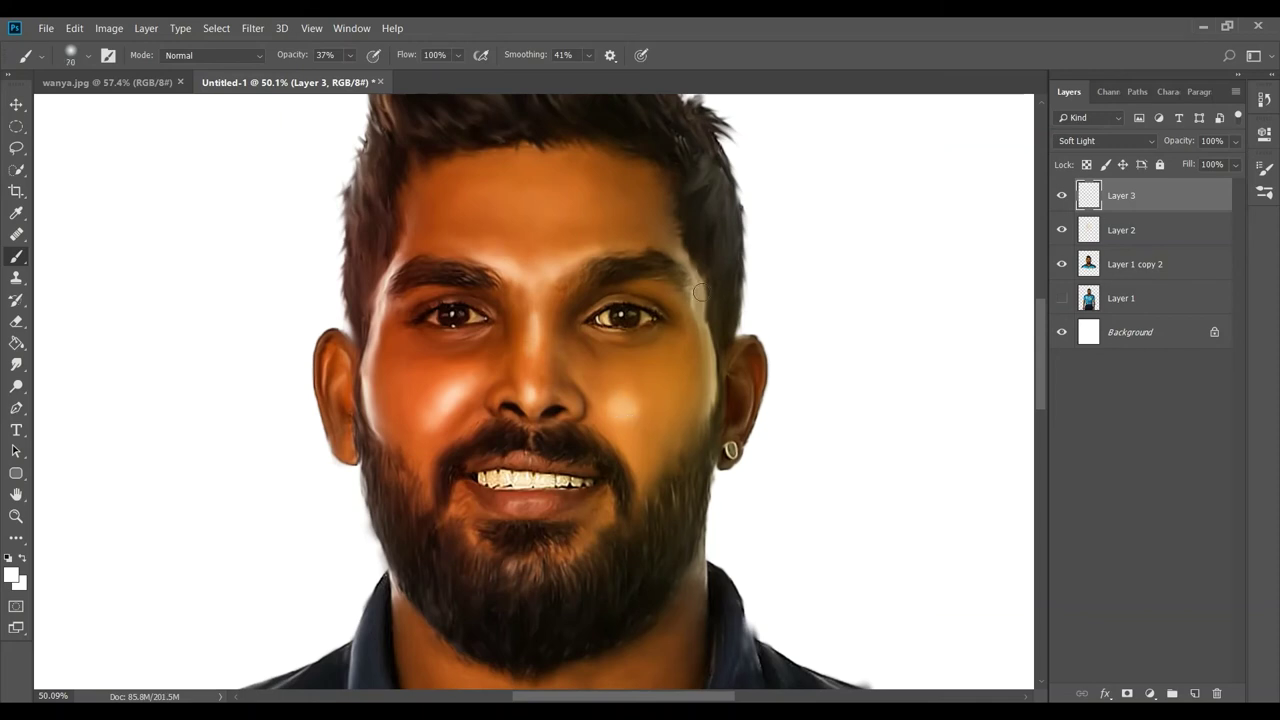
drag(700, 290, 707, 400)
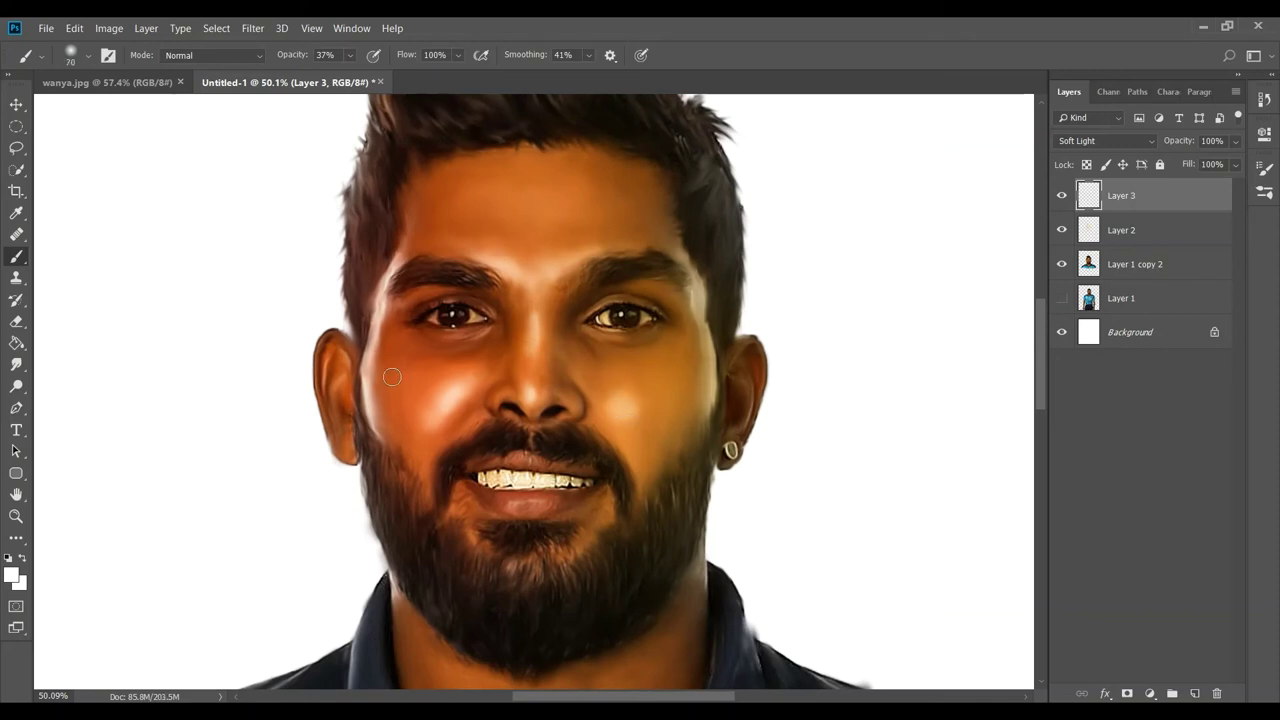
Merge the highlight and colour glow layers and set the merged layer to Soft Light
shift+click(1133, 233)
right_click(1133, 233)
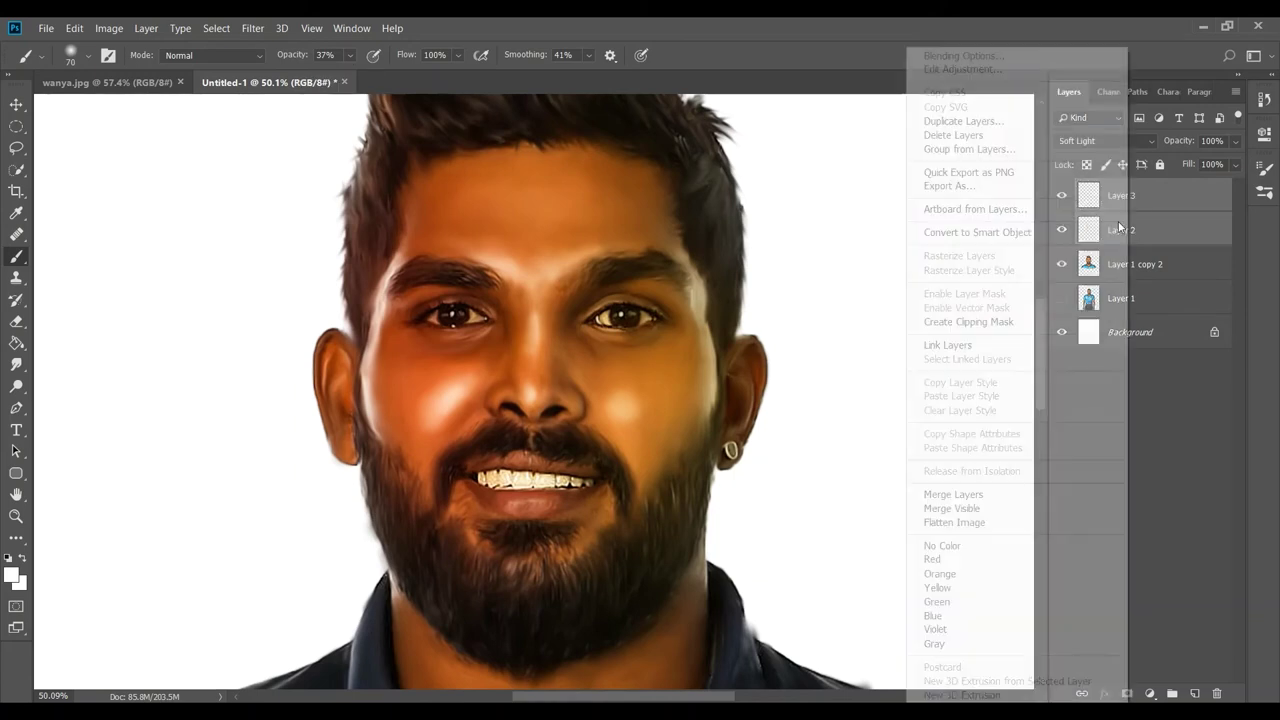
click(977, 491)
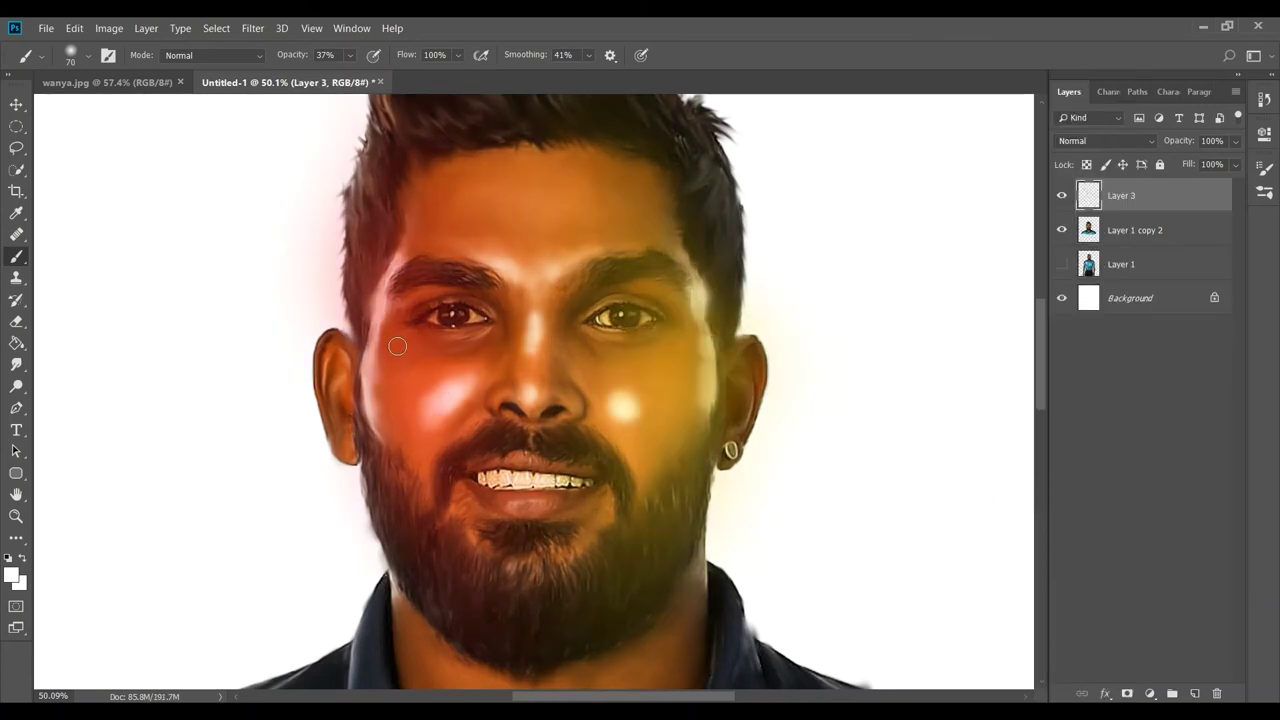
click(1105, 140)
click(1080, 270)
Smudge the merged warm cheek glow smoother
click(14, 368)
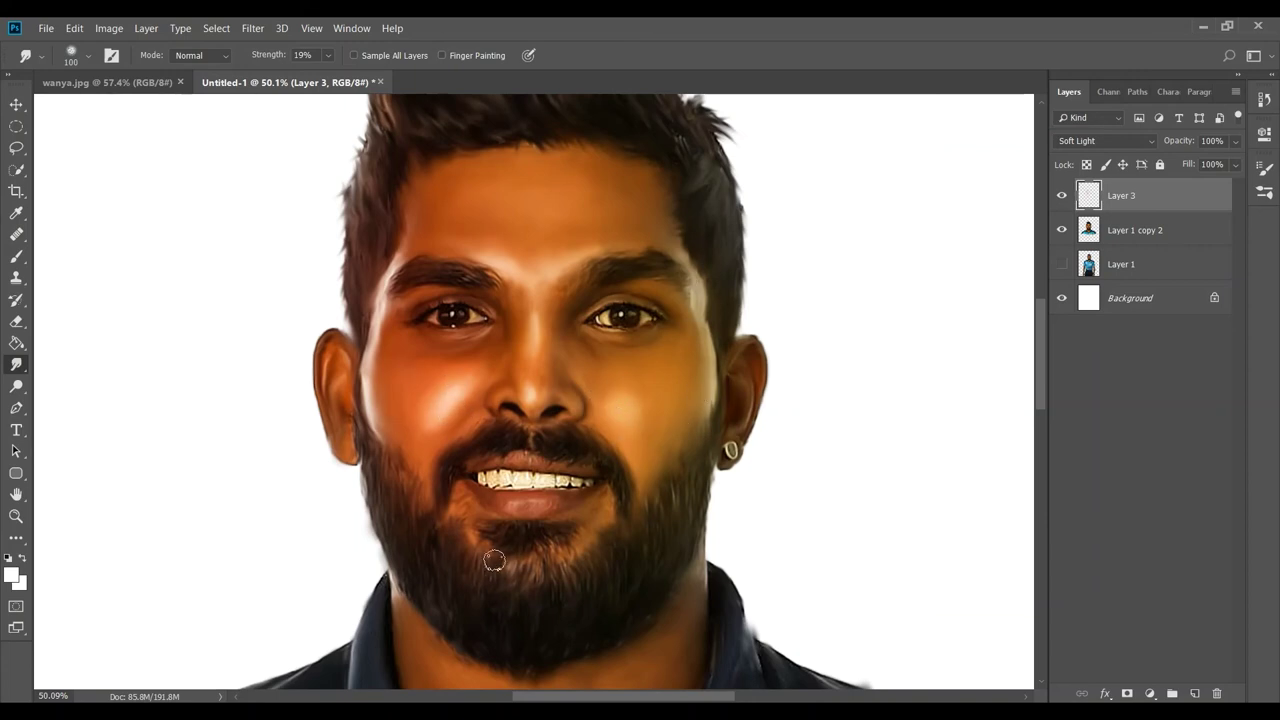
scroll(460, 444, down, 3)
scroll(418, 464, up, 3)
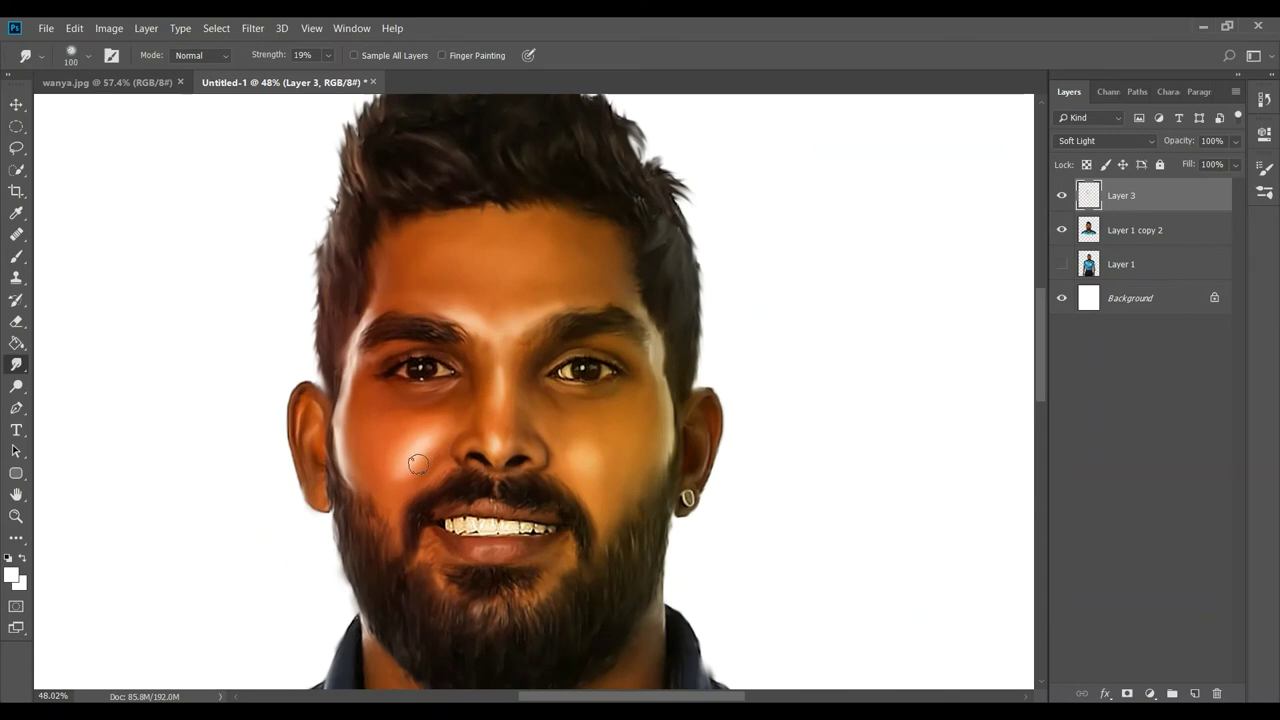
scroll(558, 297, down, 3)
scroll(450, 400, down, 1)
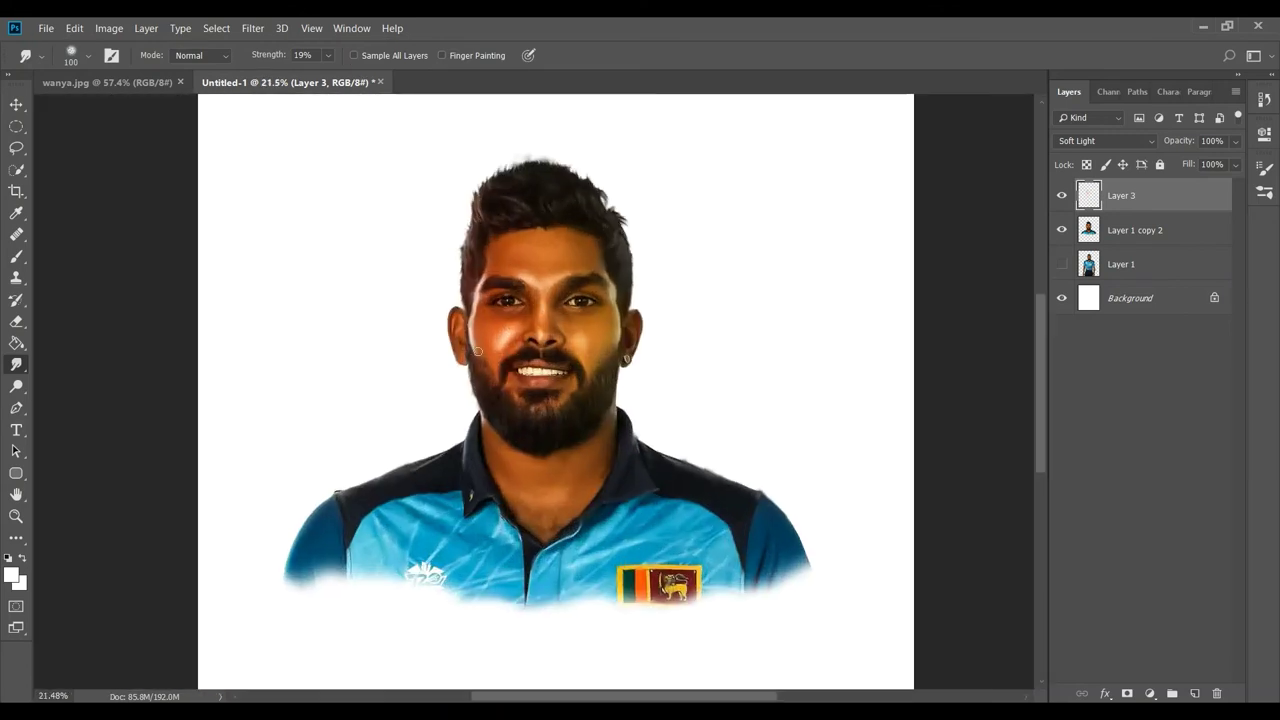
scroll(354, 466, up, 1)
On a new layer, paint trial red and yellow glows over the shoulders
click(1197, 692)
key(i)
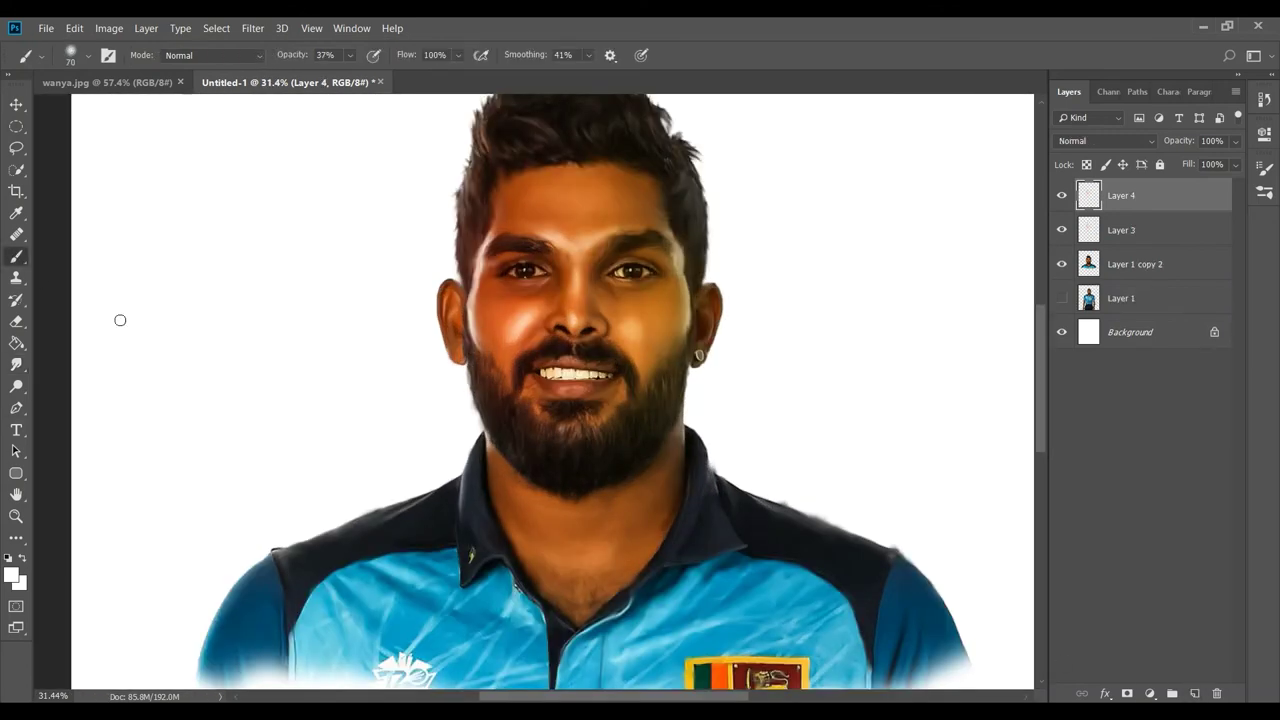
click(11, 575)
click(1075, 396)
click(1045, 387)
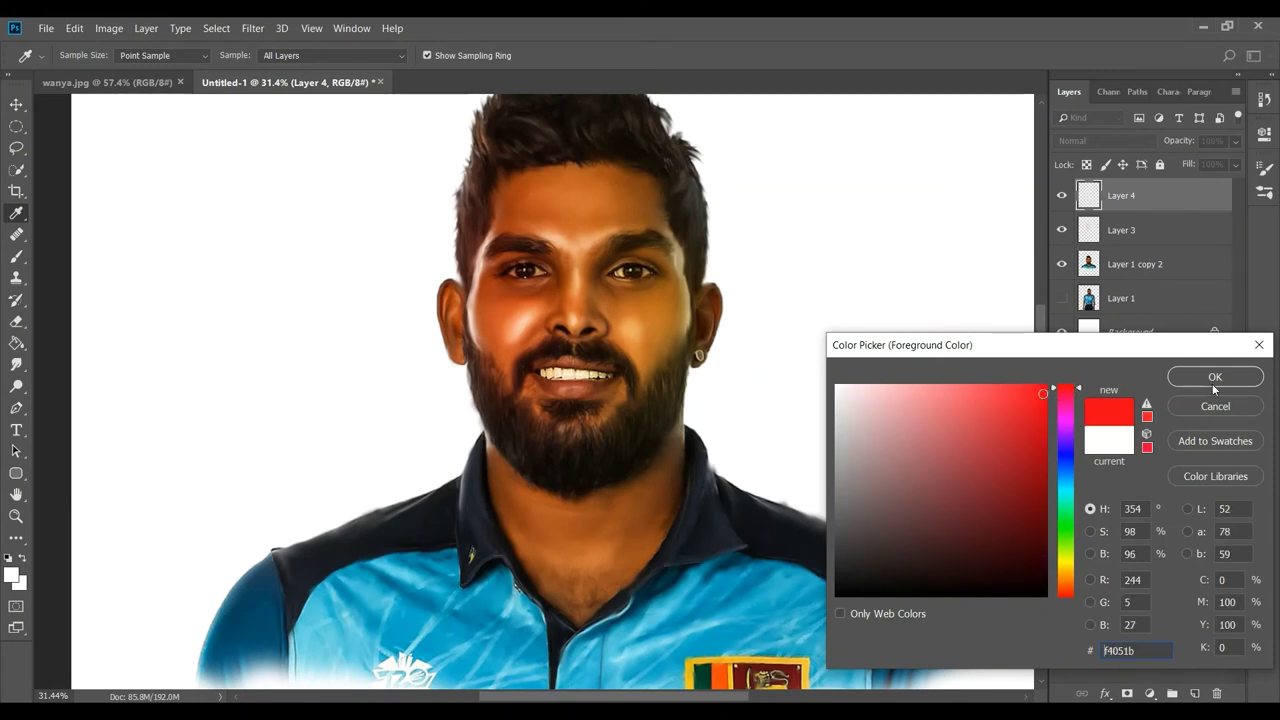
key(Return)
key(b)
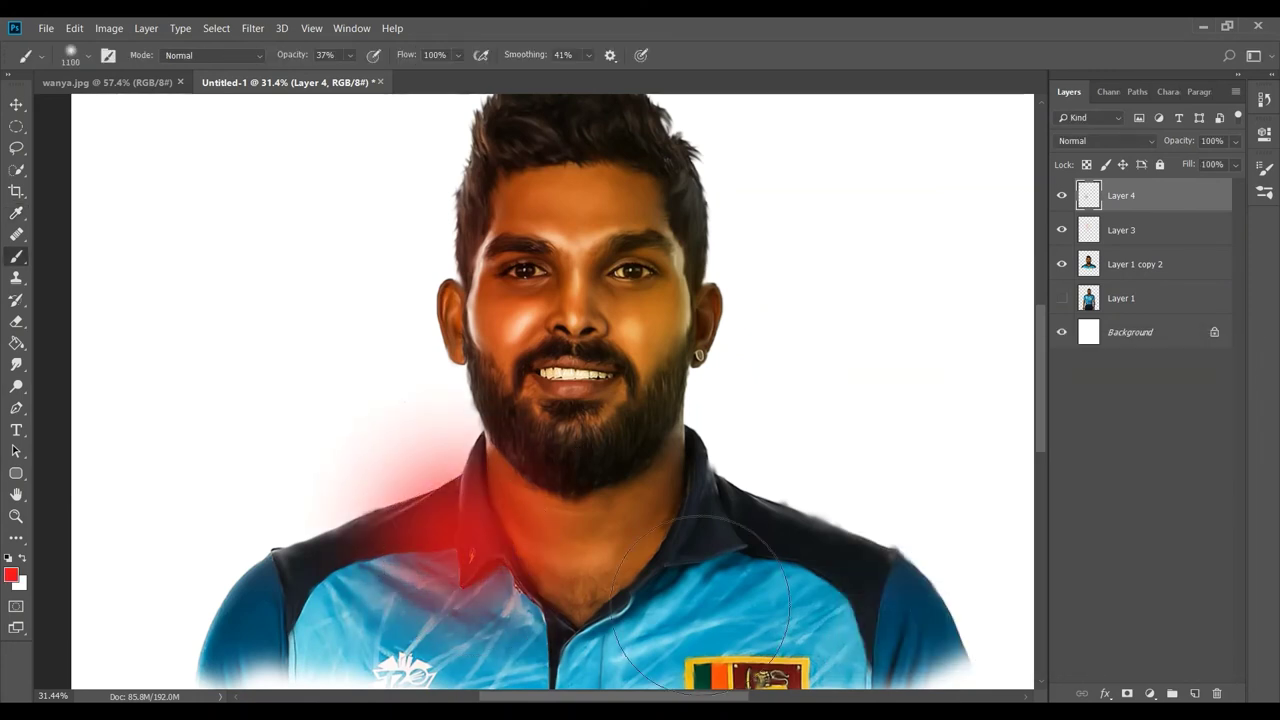
click(11, 575)
drag(1066, 596, 1066, 561)
click(1215, 377)
drag(770, 470, 714, 500)
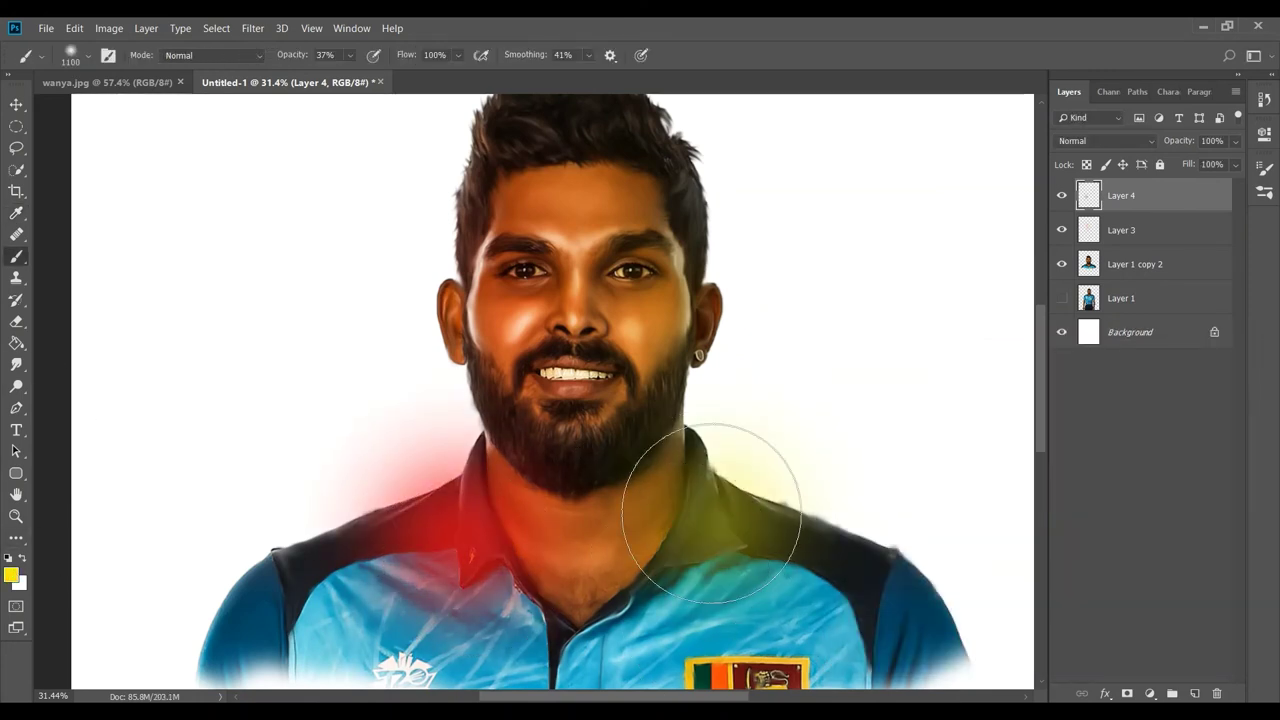
Erase the red glow on the left shoulder and the yellow glow on the right
click(16, 322)
drag(400, 440, 466, 628)
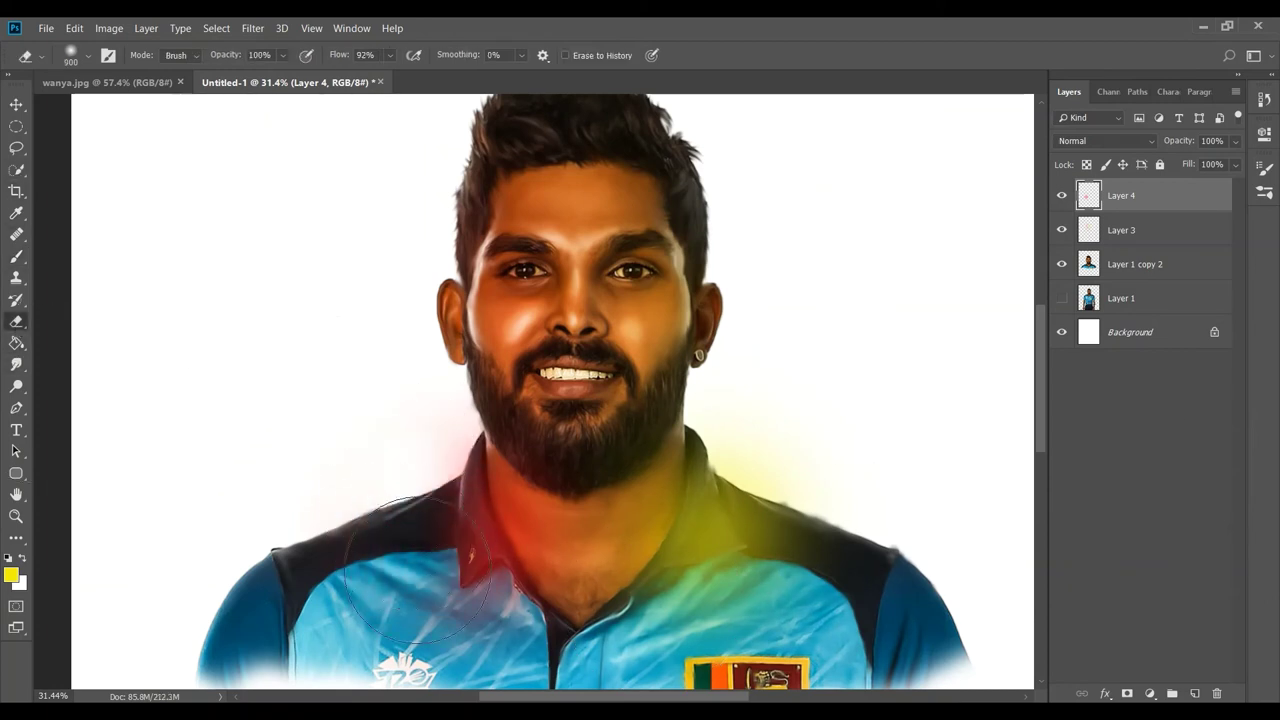
scroll(465, 630, right, 3)
drag(600, 590, 680, 470)
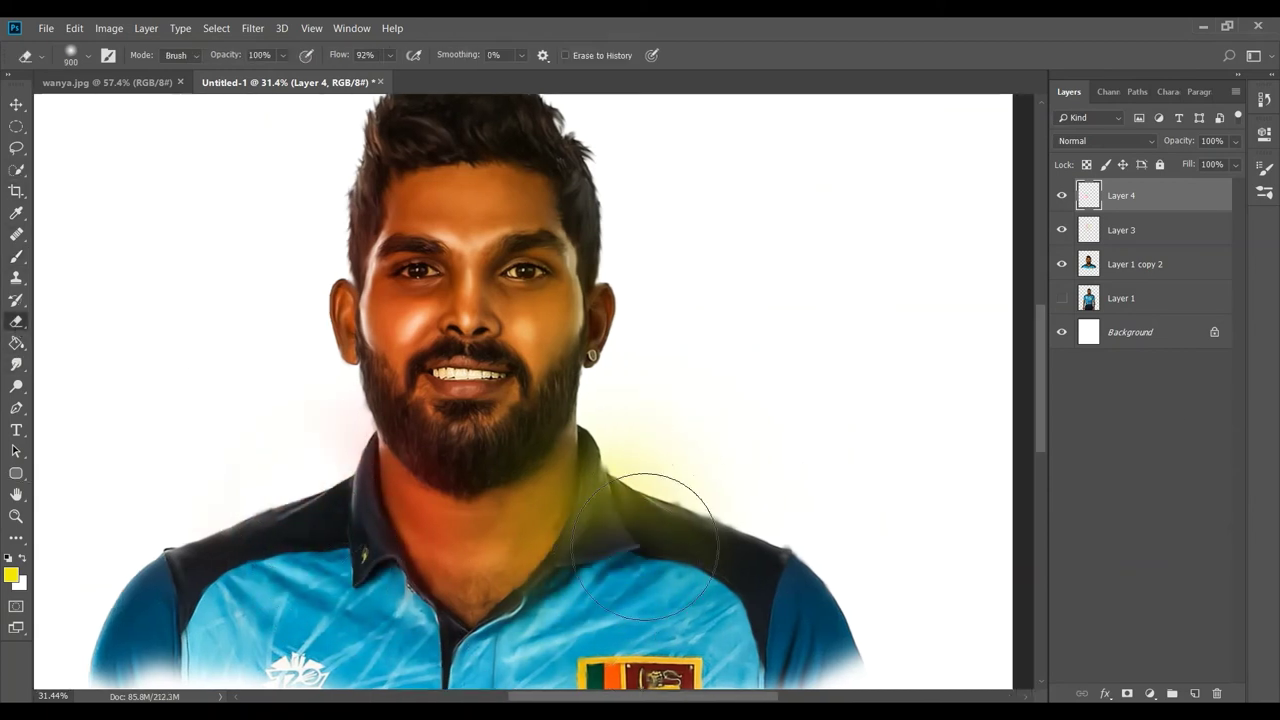
Set Layer 4 to Soft Light and choose near-white as the foreground colour
click(1105, 140)
click(1090, 362)
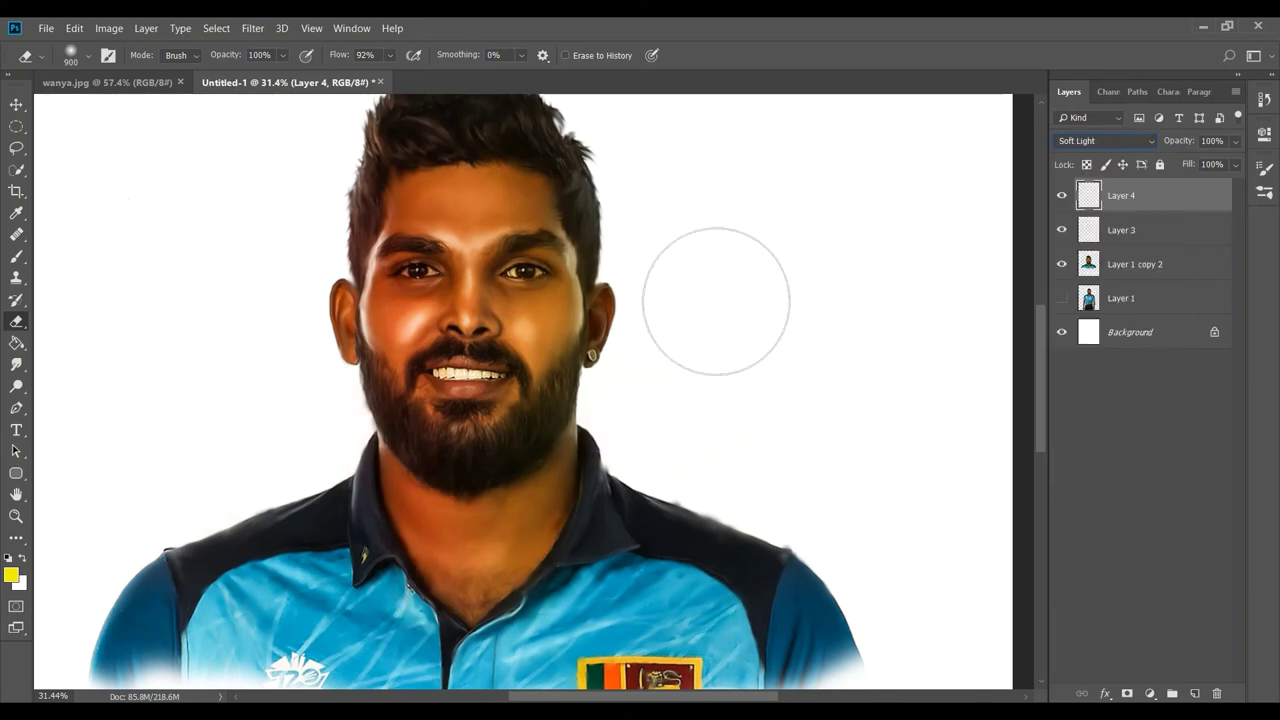
click(11, 576)
click(838, 400)
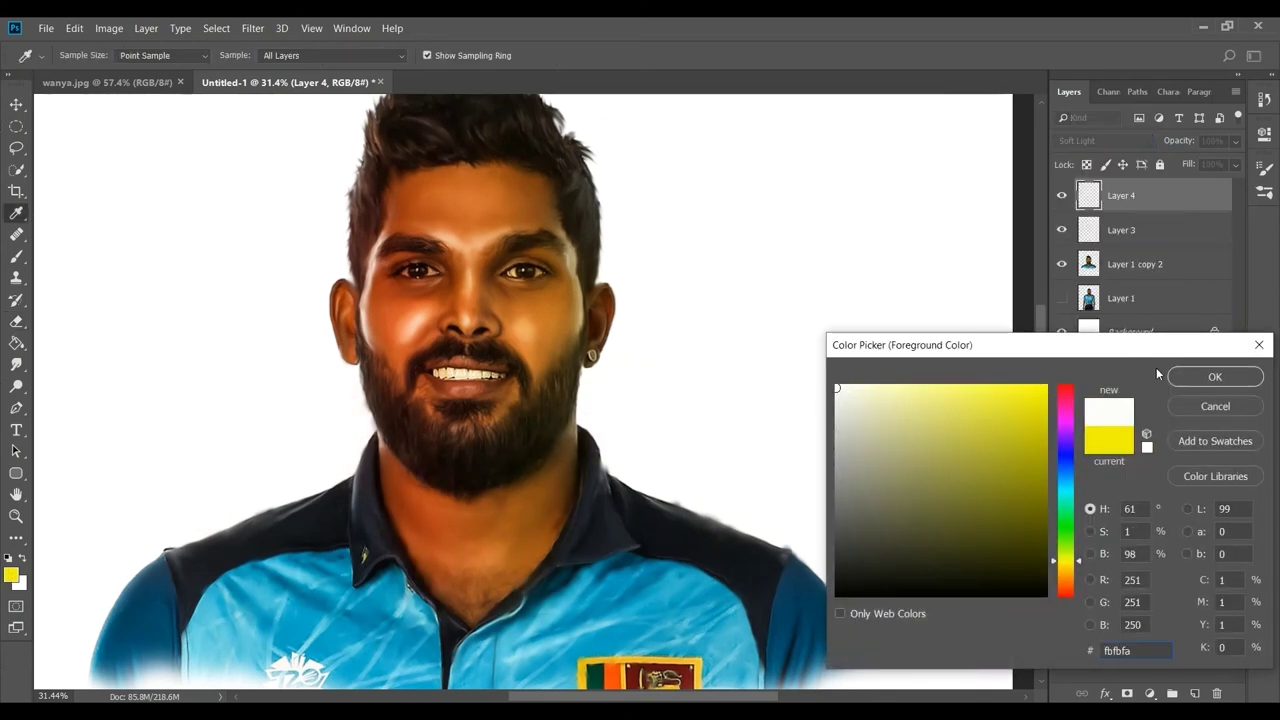
click(1217, 374)
key(bracketleft)
key(bracketleft)
key(bracketleft)
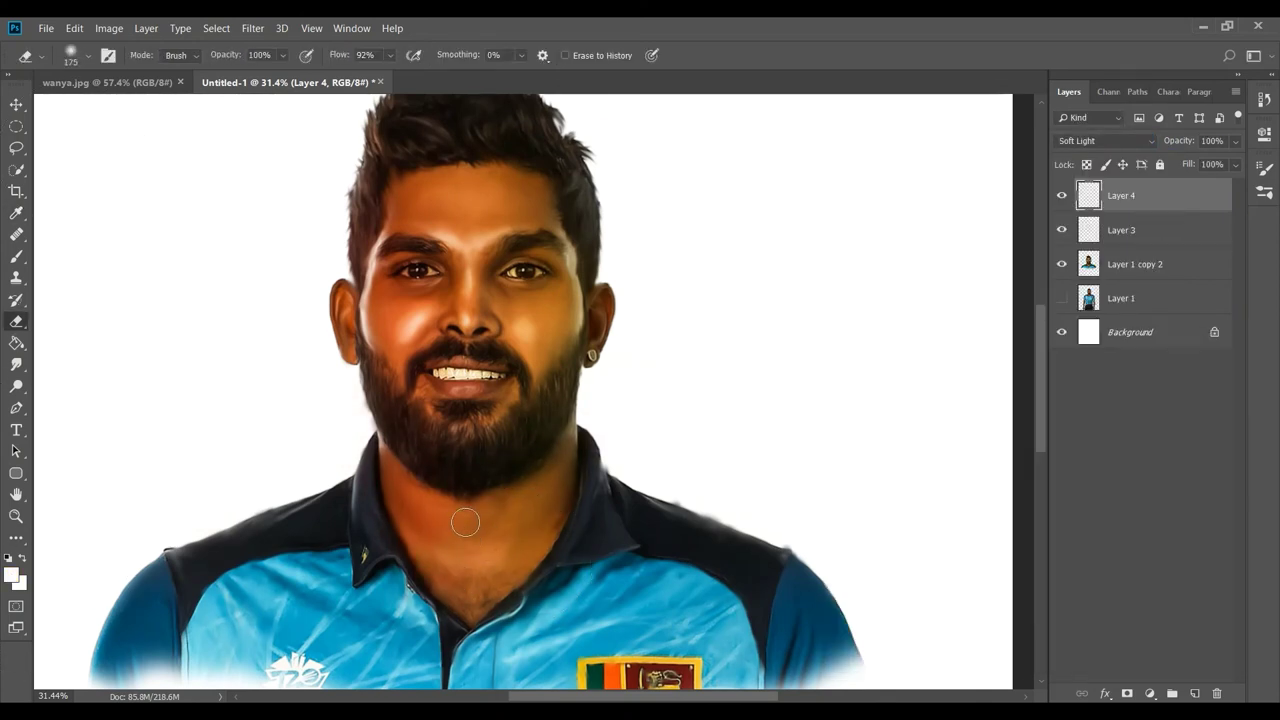
click(16, 364)
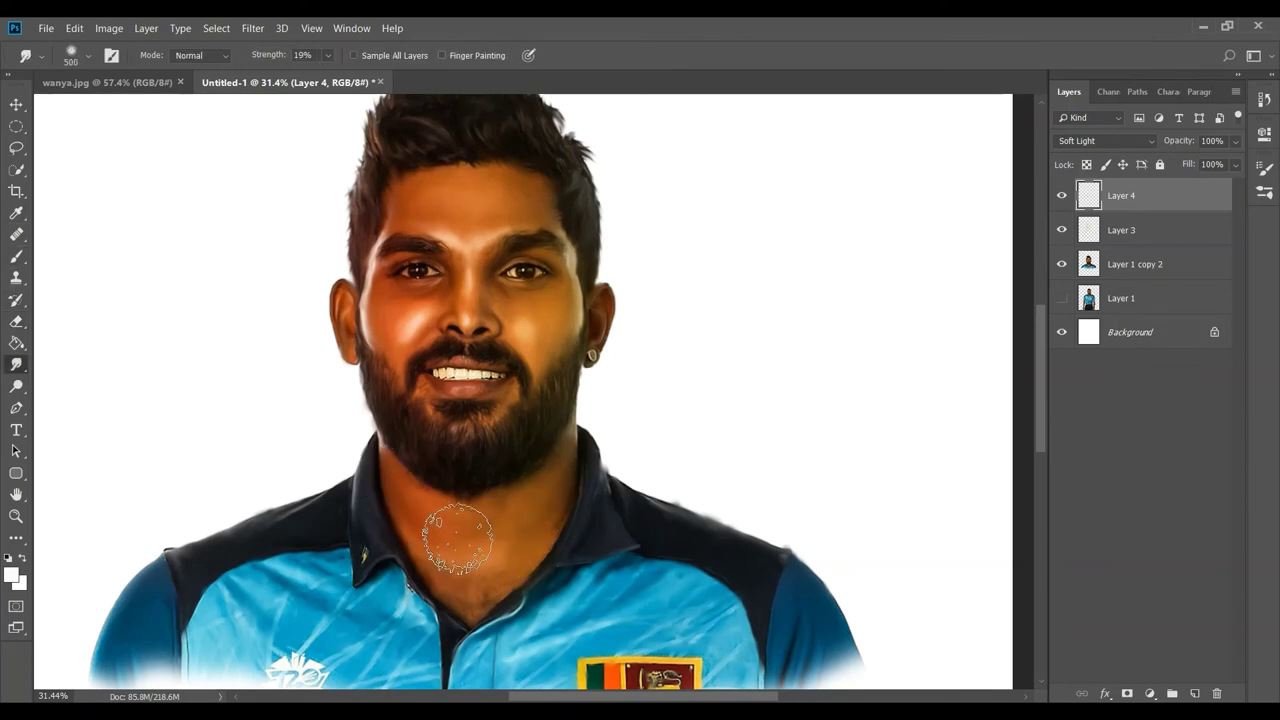
On Layer 1 copy 2, smudge the teeth and mouth with a smaller brush at 33% strength
scroll(457, 534, down, 2)
key(bracketleft)
key(bracketleft)
key(bracketleft)
scroll(594, 357, up, 2)
scroll(400, 430, up, 2)
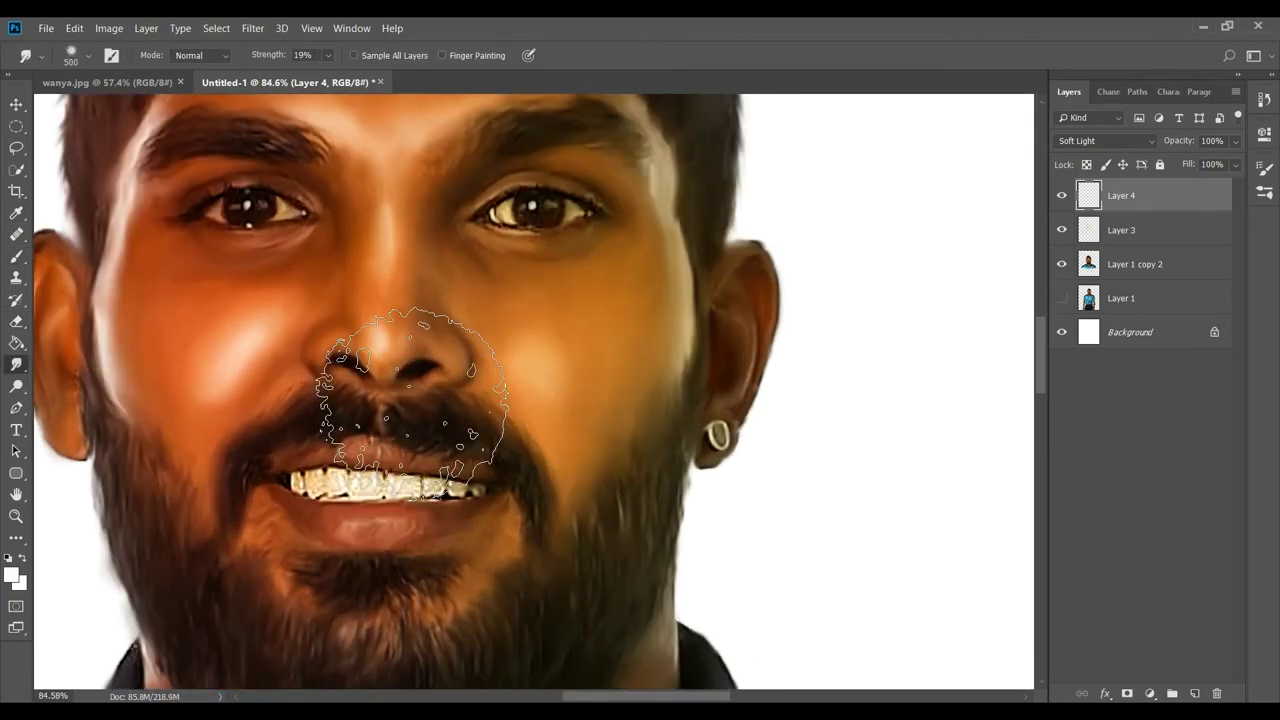
scroll(360, 485, up, 2)
scroll(360, 485, up, 1)
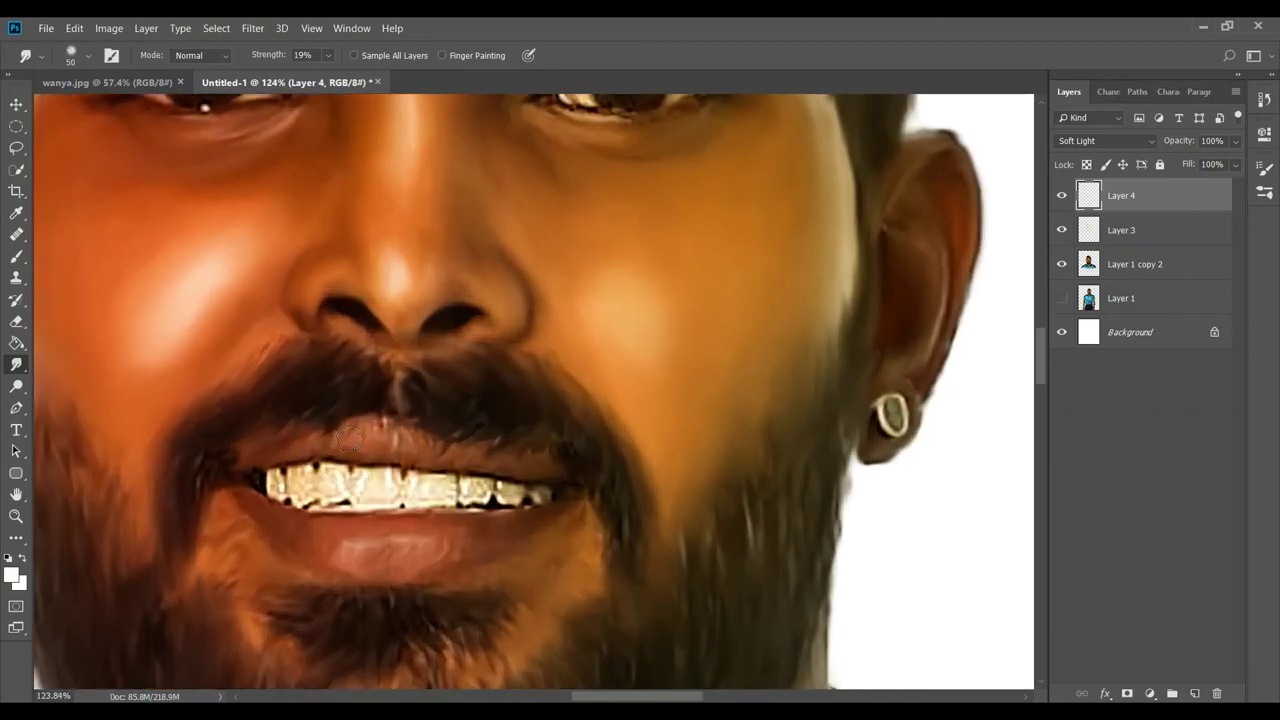
click(1108, 277)
drag(268, 56, 285, 58)
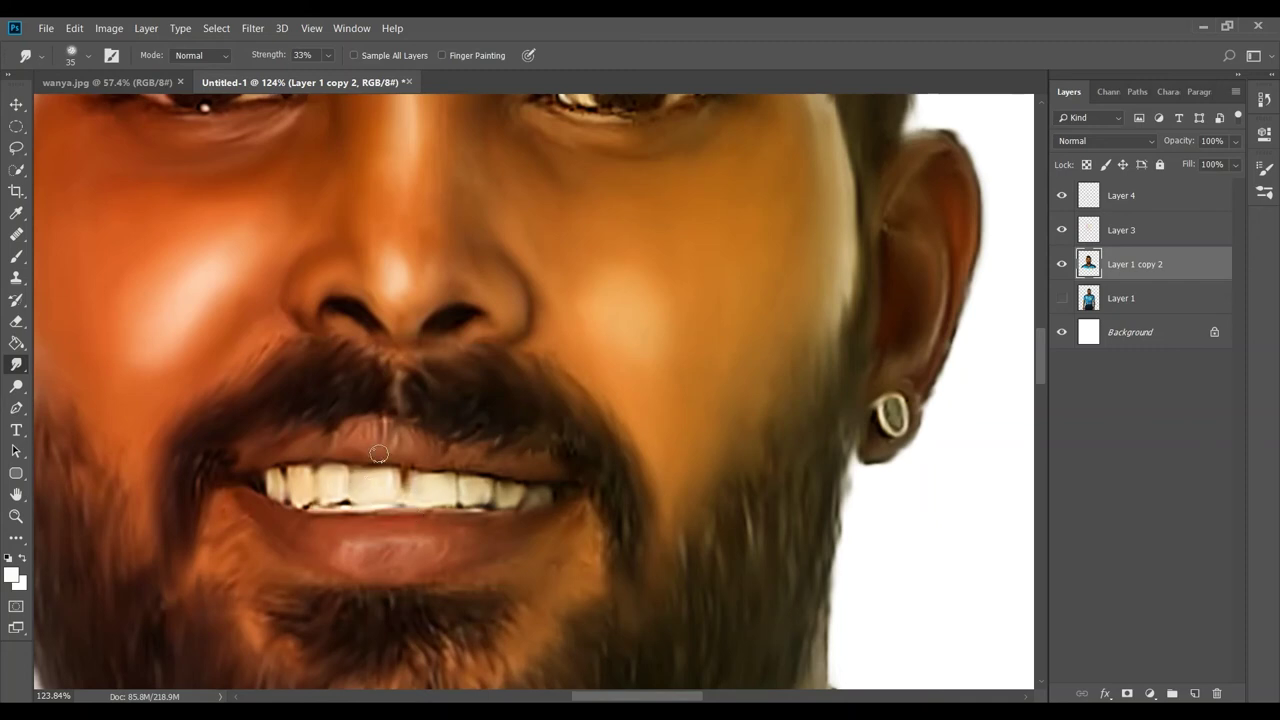
Zoom and pan around the face to inspect the hair and brows
scroll(379, 454, down, 5)
scroll(500, 289, up, 3)
scroll(586, 329, up, 3)
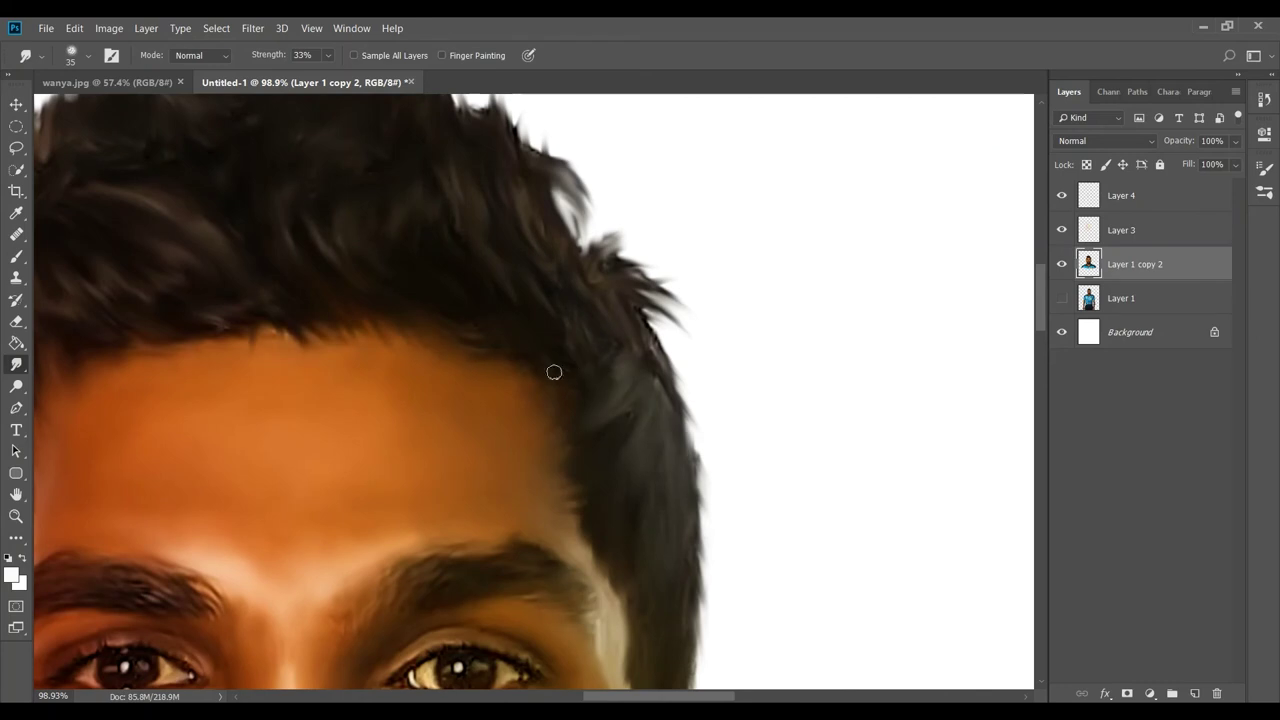
scroll(429, 320, left, 2)
scroll(223, 480, down, 1)
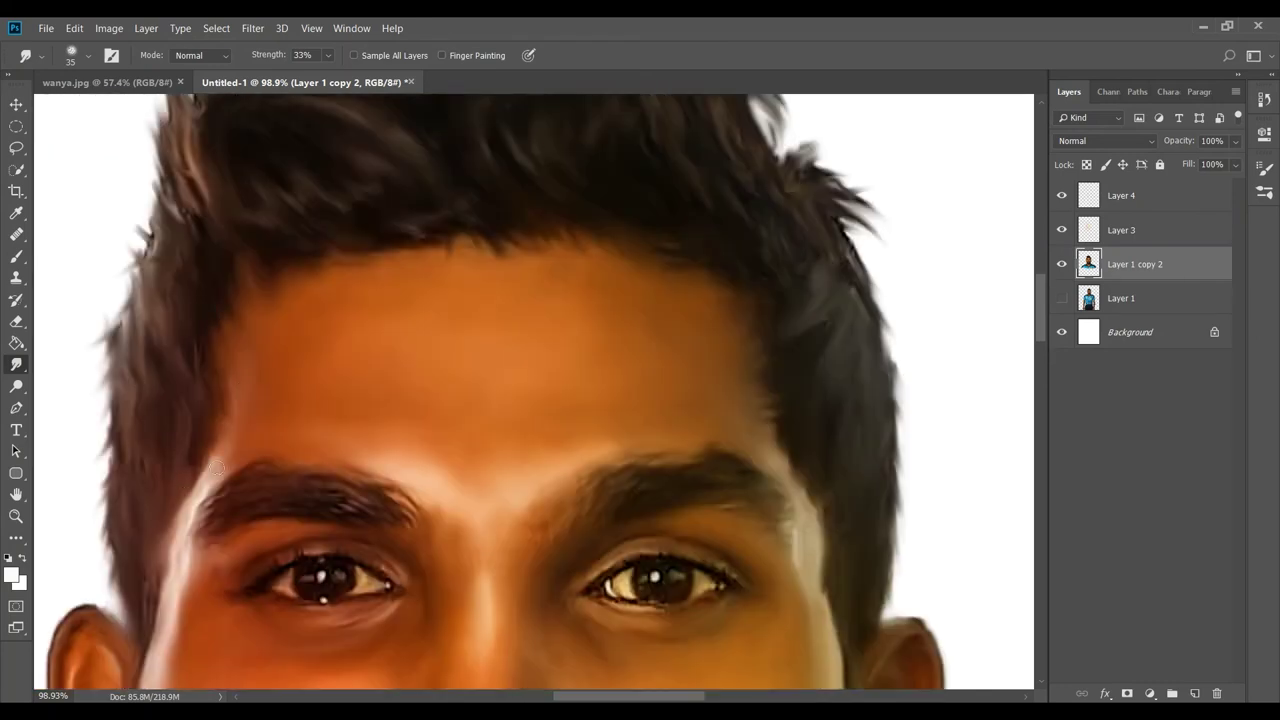
scroll(813, 466, down, 1)
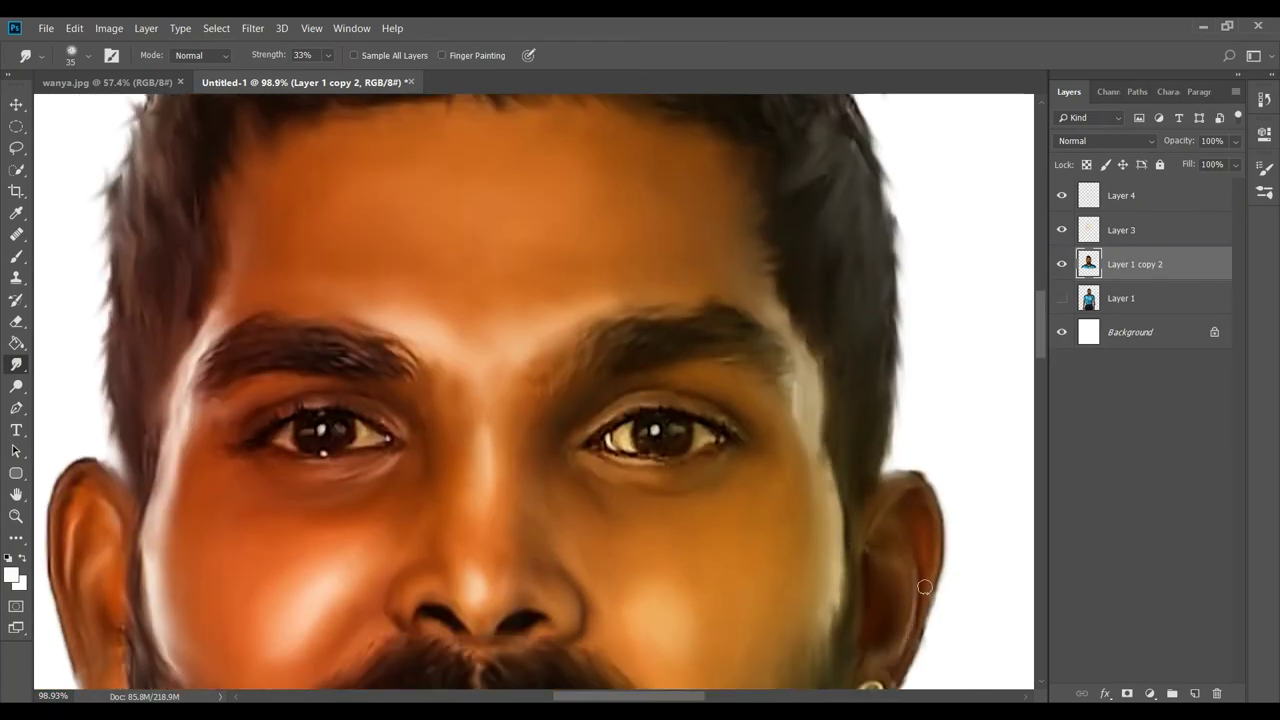
scroll(913, 481, down, 3)
scroll(471, 306, down, 2)
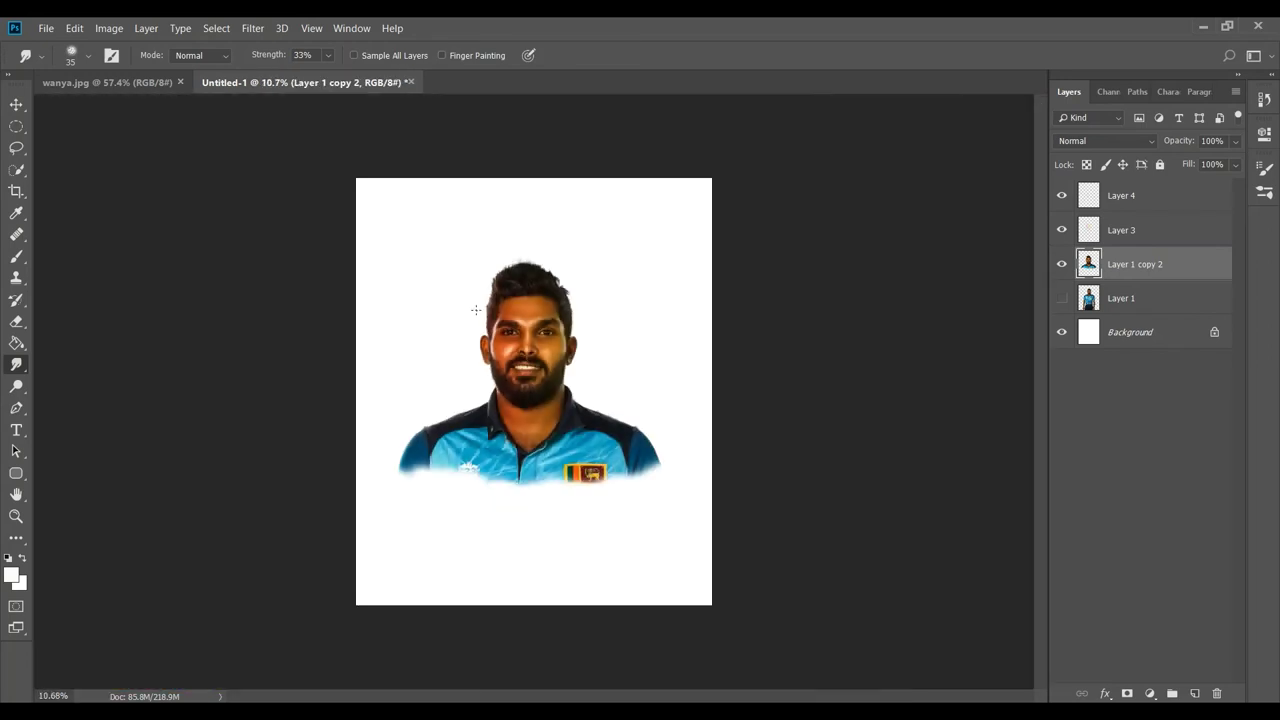
scroll(471, 306, up, 1)
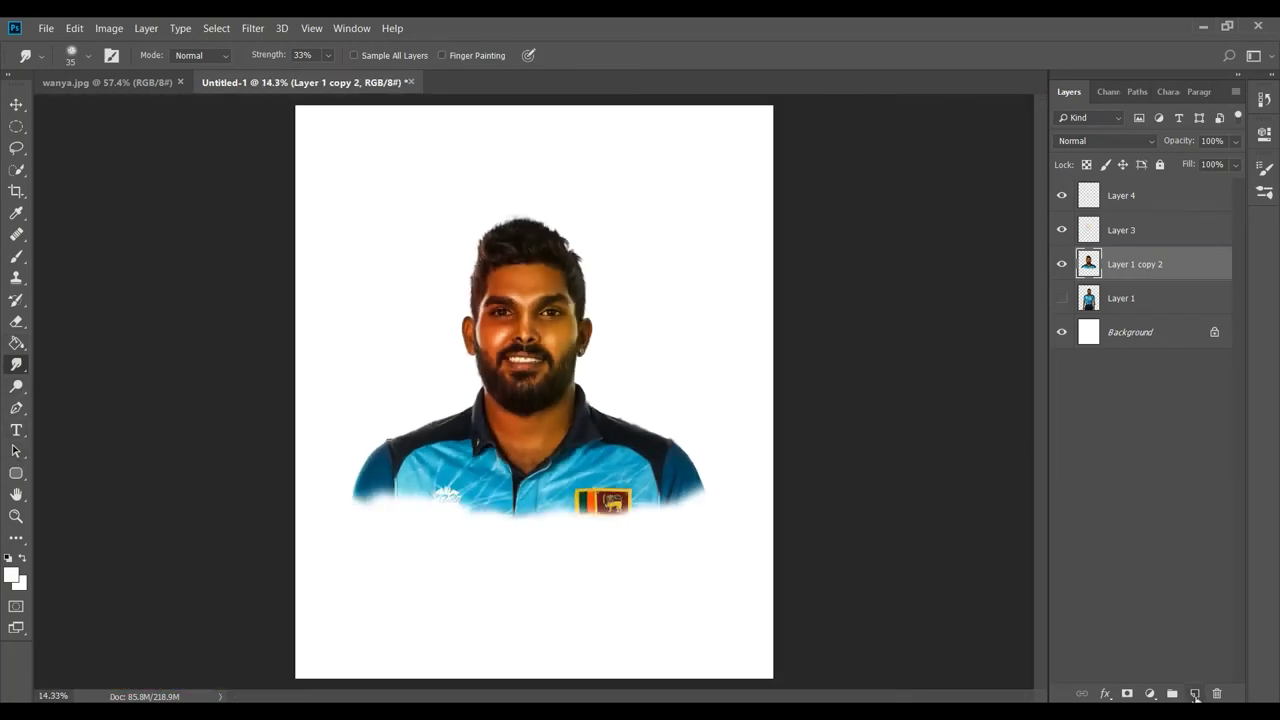
Add a new Layer 5 and move it beneath Layer 1 copy 2
click(1195, 694)
drag(1150, 264, 1157, 308)
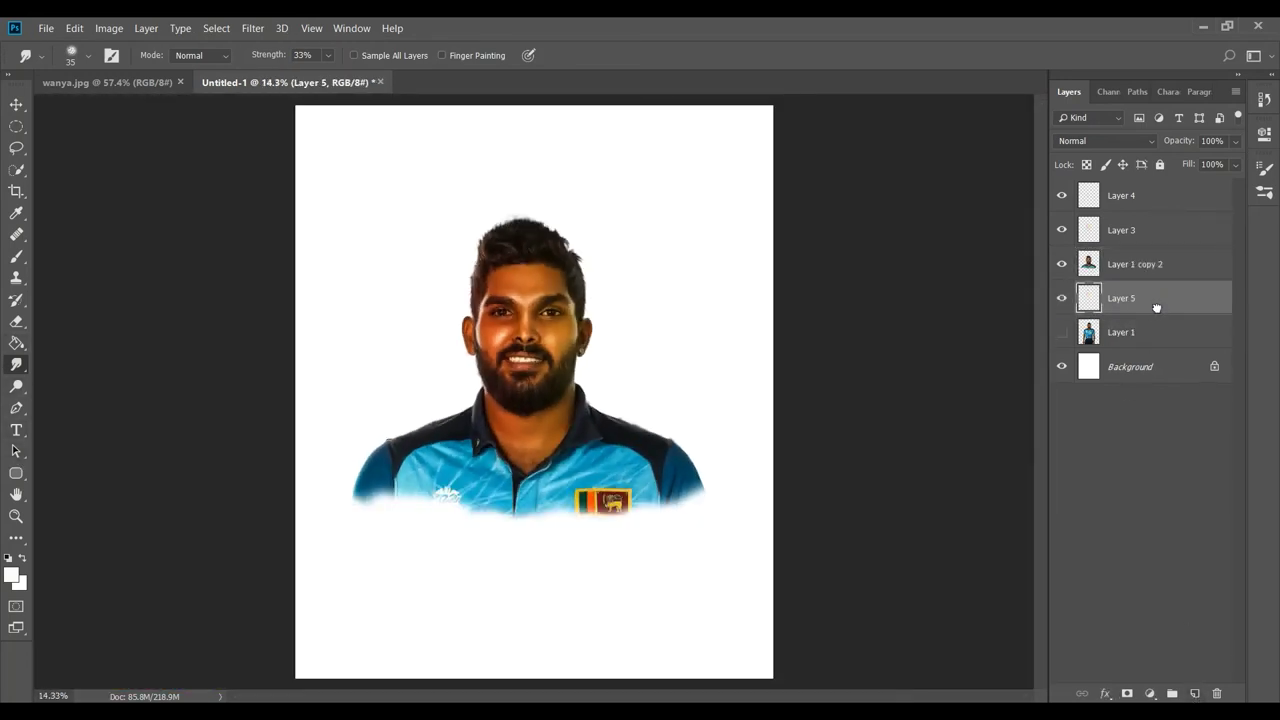
click(16, 256)
click(88, 55)
scroll(110, 220, down, 2)
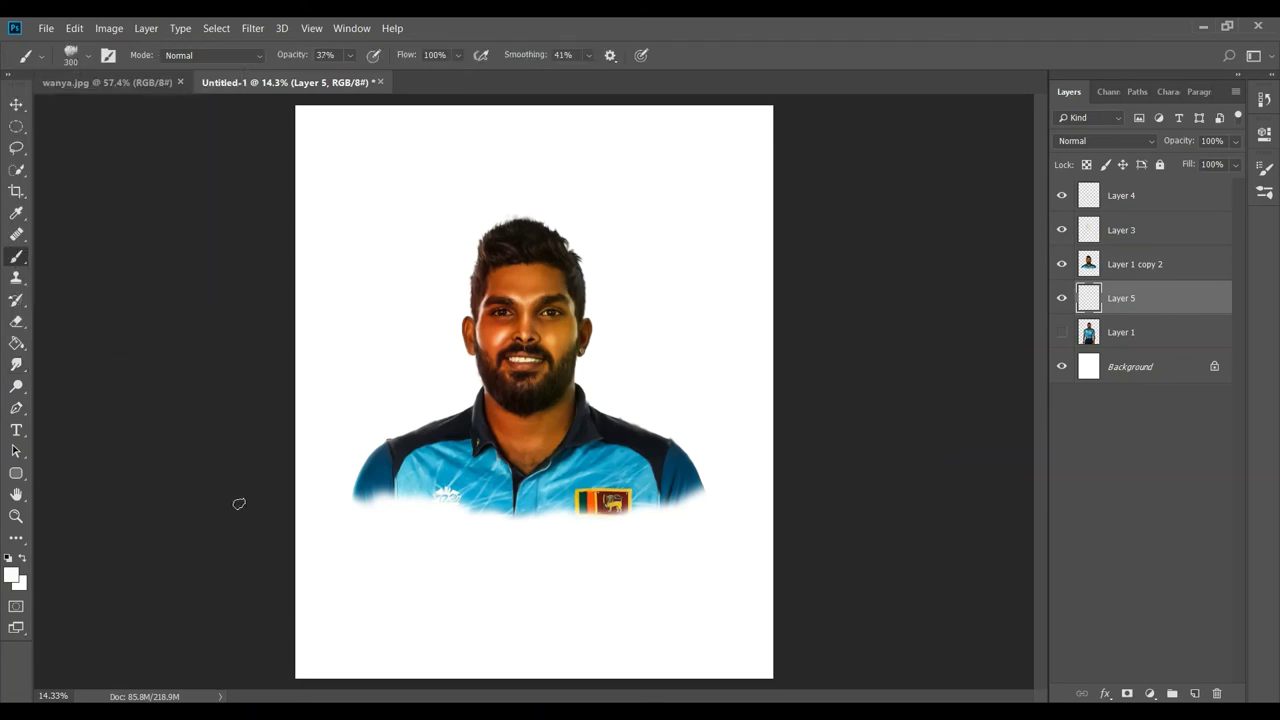
Smudge the jersey's lower edge into white mist on Layer 1 copy 2
click(16, 364)
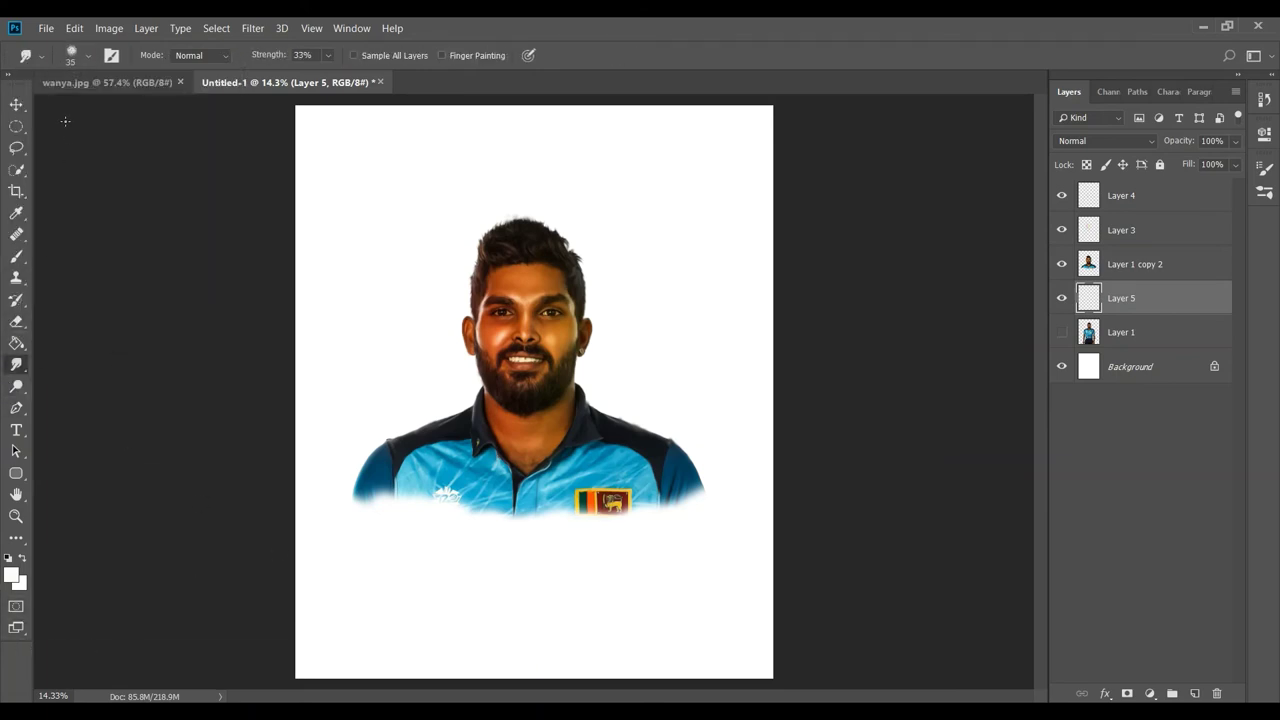
scroll(437, 157, up, 2)
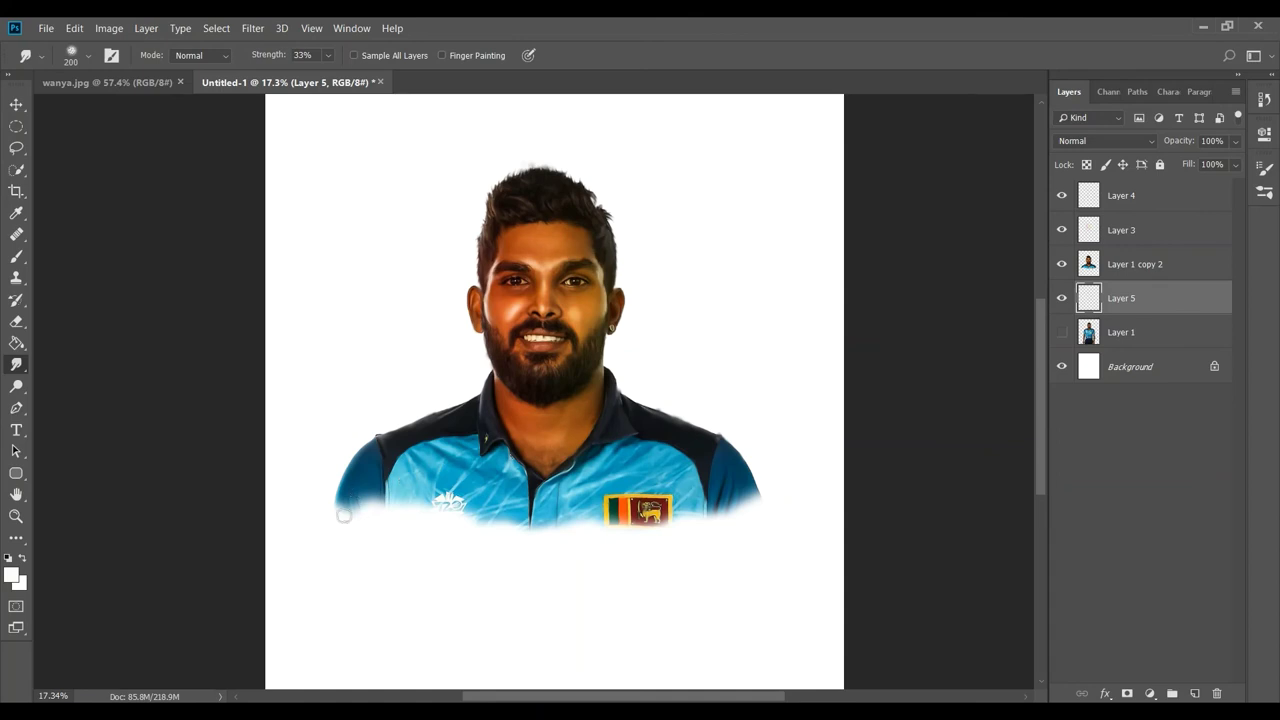
click(1121, 270)
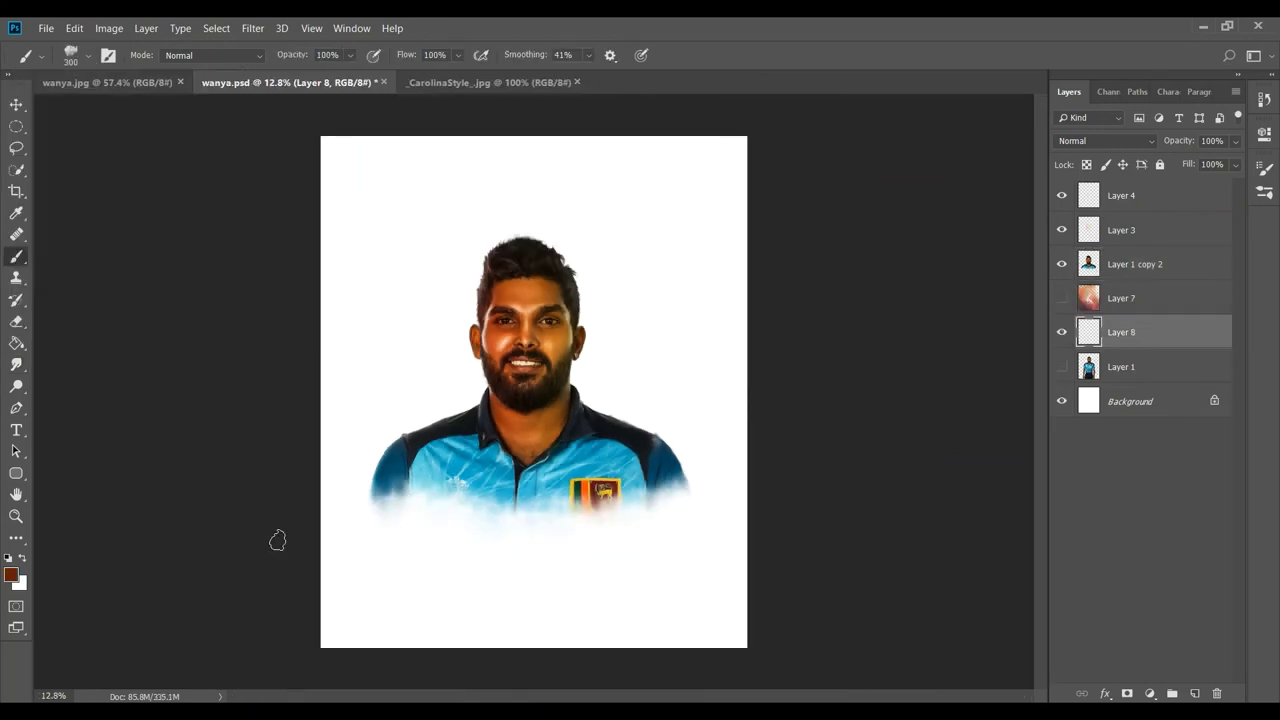
Paint dark brown clouds at the lower left, then enlarge the brush to 1600
click(10, 575)
click(997, 492)
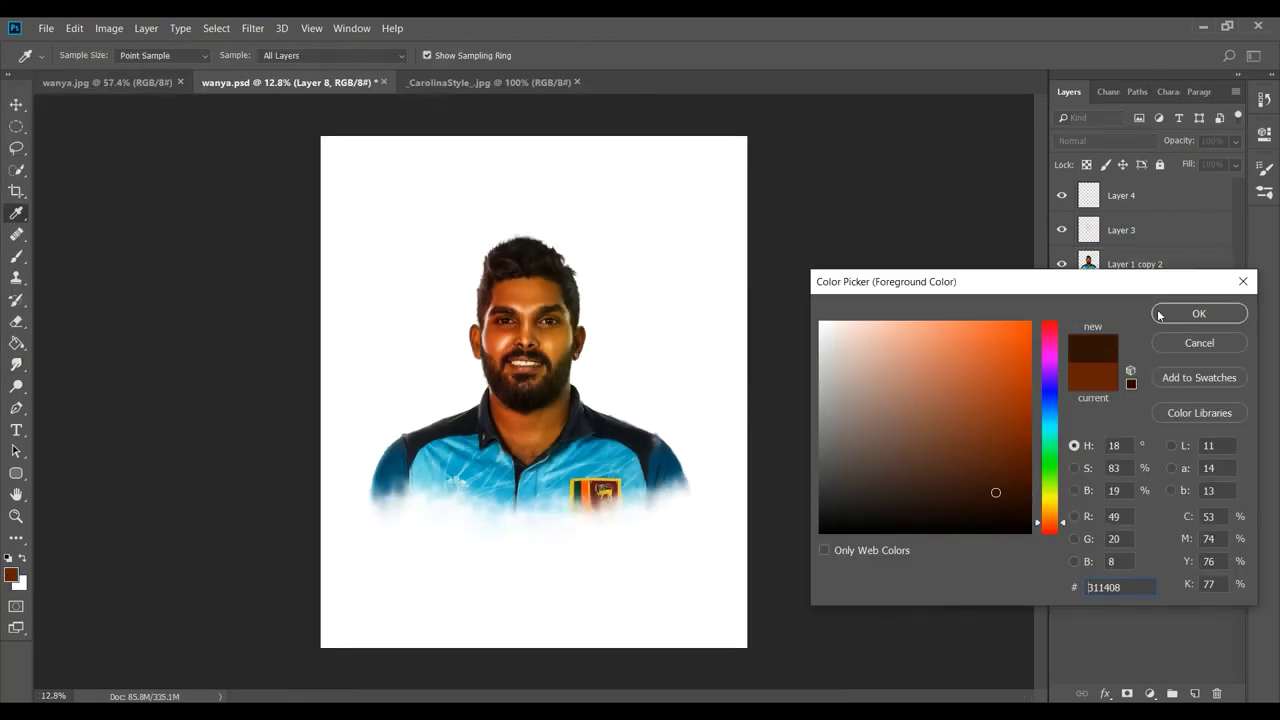
click(1197, 311)
mouse_move(525, 588)
mouse_down()
mouse_move(330, 545)
mouse_move(423, 590)
mouse_move(334, 520)
mouse_move(480, 634)
mouse_move(415, 630)
mouse_move(530, 600)
mouse_move(285, 480)
mouse_move(355, 370)
mouse_move(385, 280)
mouse_move(330, 500)
mouse_up()
key(bracketright)
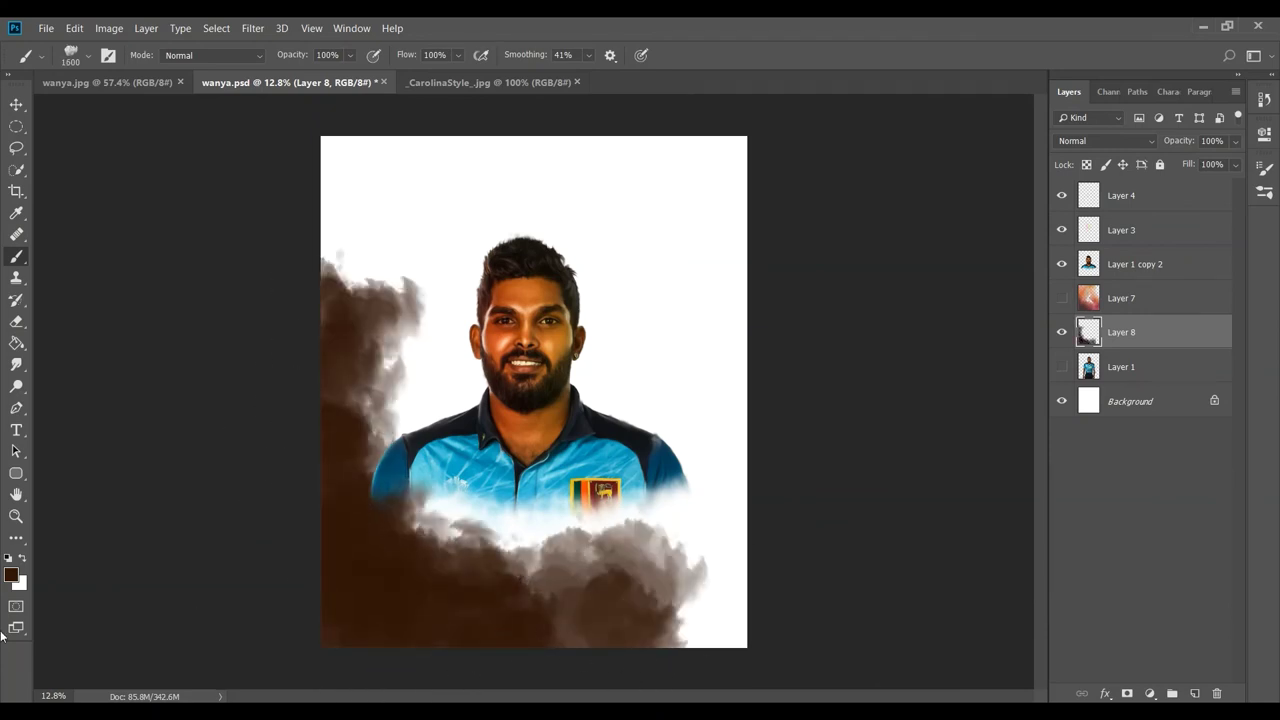
Paint bright orange clouds across the lower canvas, upper left and lower right
click(10, 575)
drag(994, 490, 1007, 355)
click(1199, 313)
mouse_move(600, 545)
mouse_down()
mouse_move(440, 525)
mouse_move(460, 540)
mouse_move(415, 420)
mouse_move(400, 310)
mouse_up()
mouse_move(660, 590)
mouse_down()
mouse_move(686, 543)
mouse_move(729, 529)
mouse_move(700, 420)
mouse_up()
Paint yellow clouds over the upper left of the canvas
click(11, 575)
drag(1049, 522, 1049, 497)
click(1199, 313)
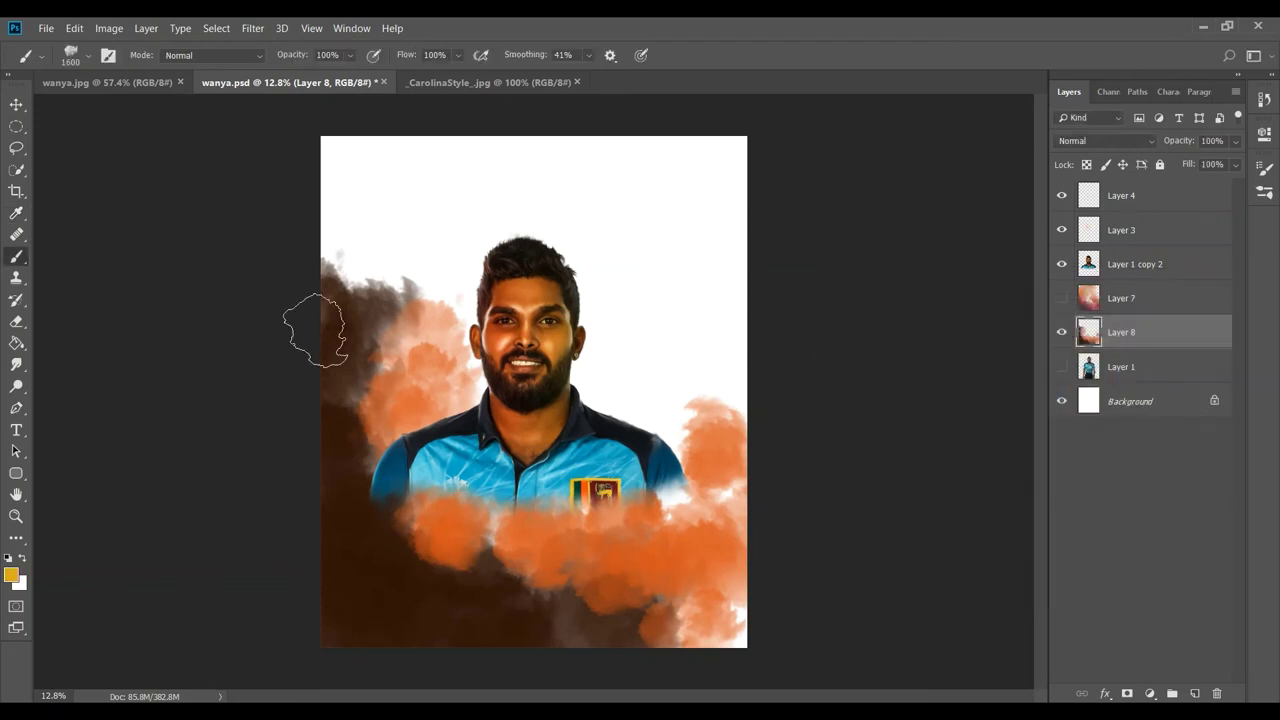
mouse_move(330, 330)
mouse_down()
mouse_move(360, 165)
mouse_move(440, 288)
mouse_up()
Paint yellow-green clouds behind the head, covering the white patch beside it
click(11, 575)
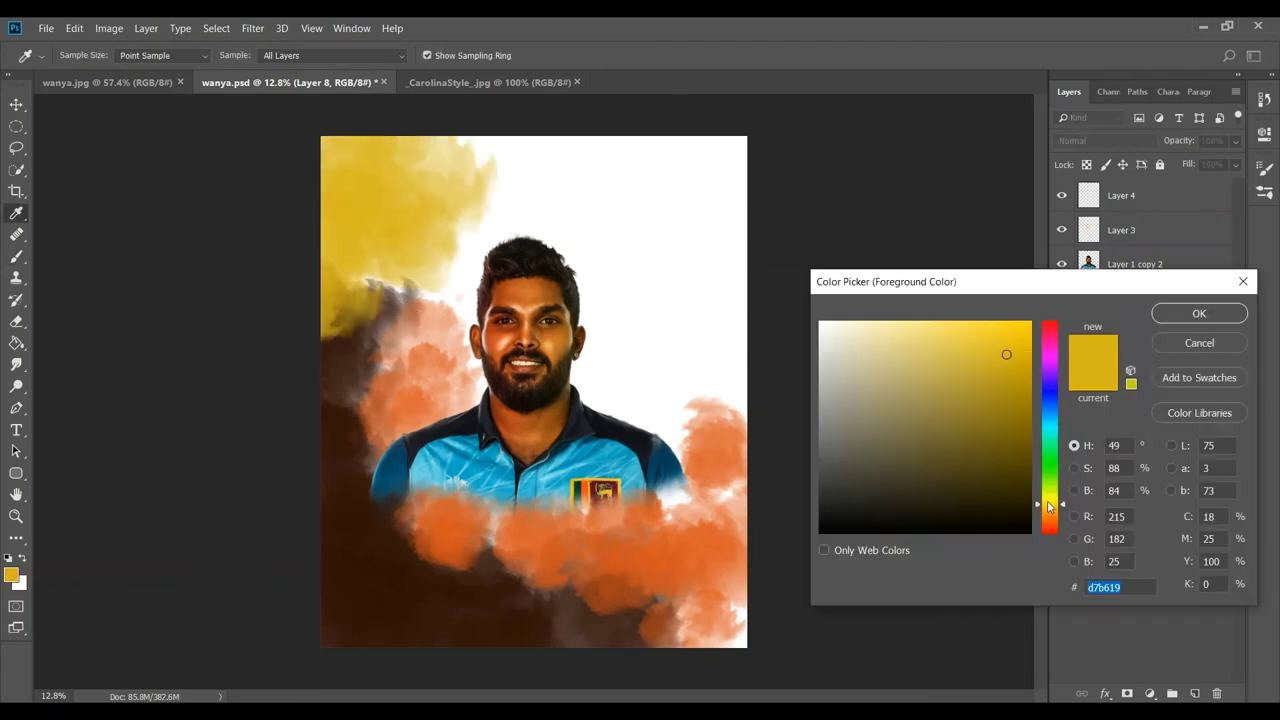
drag(1000, 340, 1028, 318)
click(1199, 313)
drag(465, 262, 480, 300)
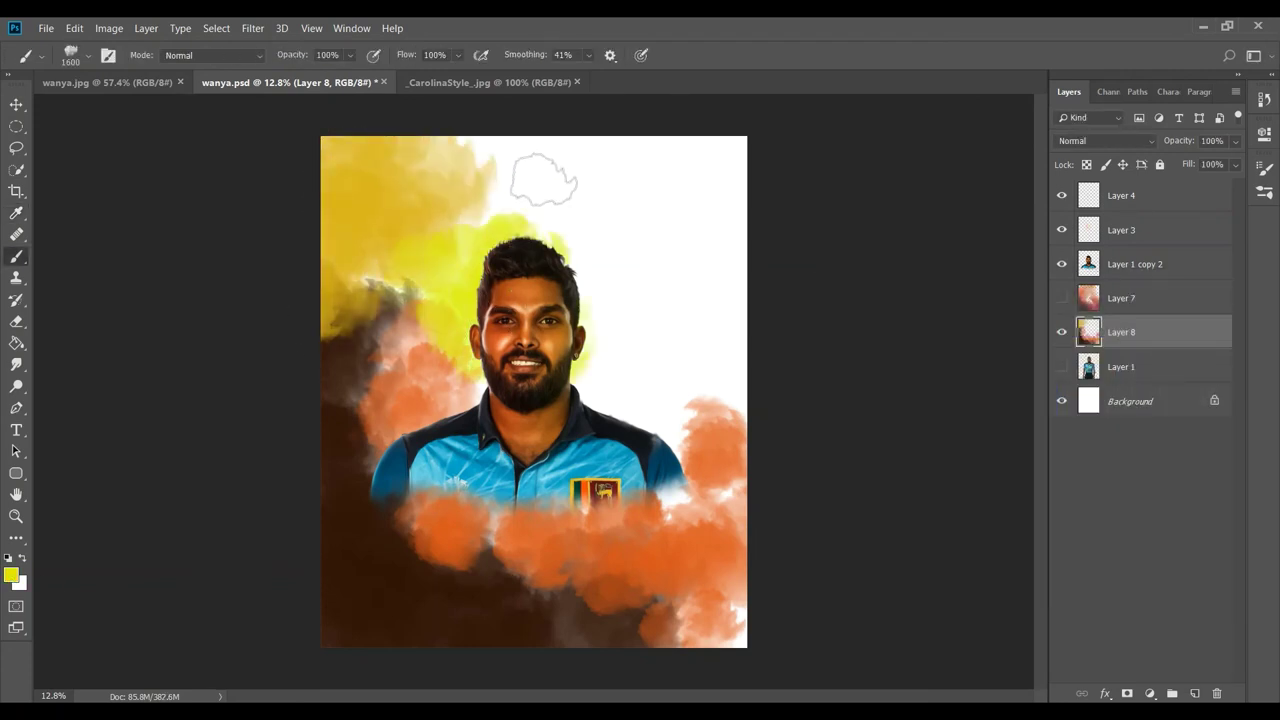
mouse_move(543, 177)
mouse_down()
mouse_move(612, 409)
mouse_move(651, 408)
mouse_move(620, 385)
mouse_up()
click(620, 385)
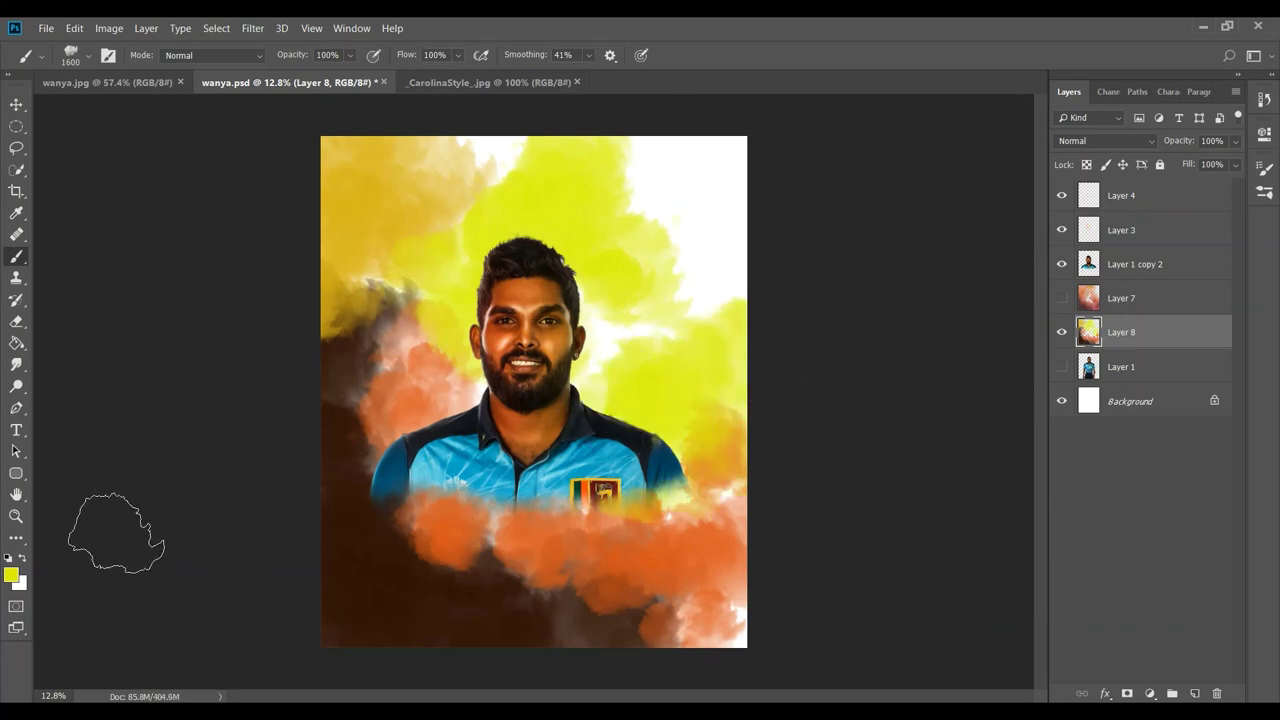
click(16, 364)
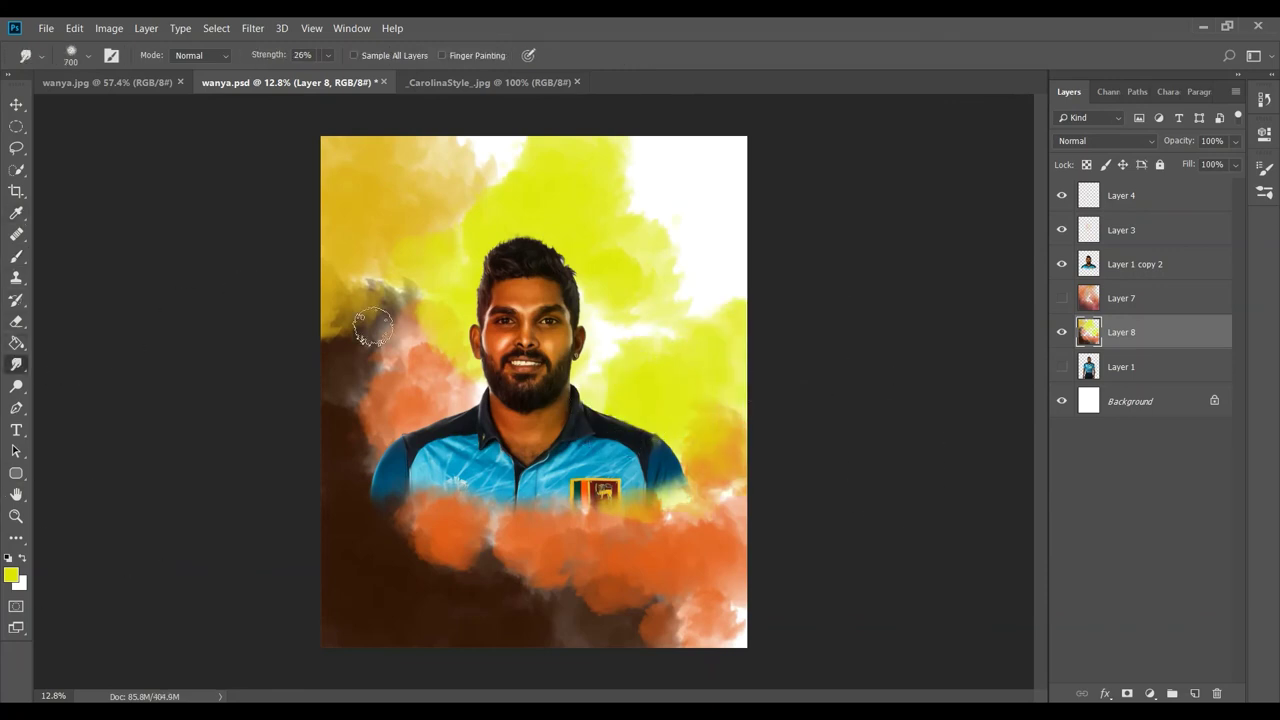
Smudge the orange, white and brown clouds into yellow, using sizes up to 800
click(358, 396)
key(Return)
key(bracketleft)
key(bracketleft)
key(bracketleft)
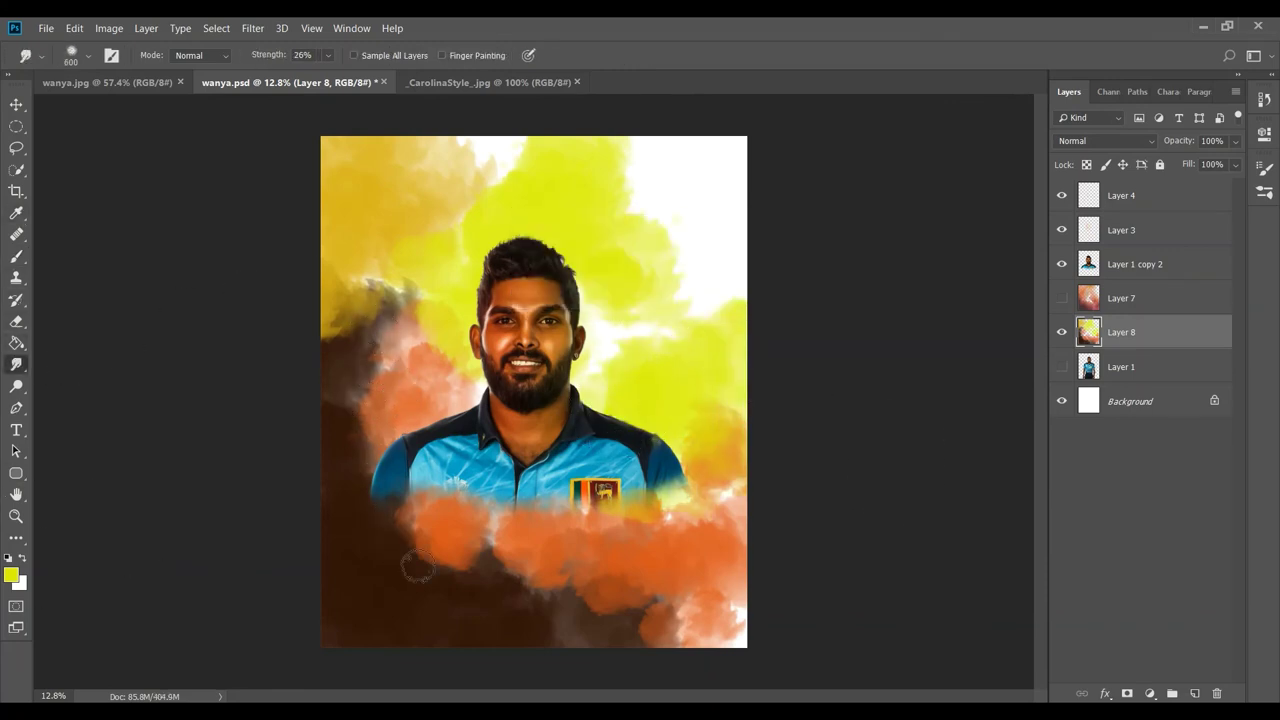
mouse_move(380, 537)
mouse_down()
mouse_move(474, 557)
mouse_move(408, 523)
mouse_move(551, 597)
mouse_move(743, 623)
mouse_move(644, 512)
mouse_up()
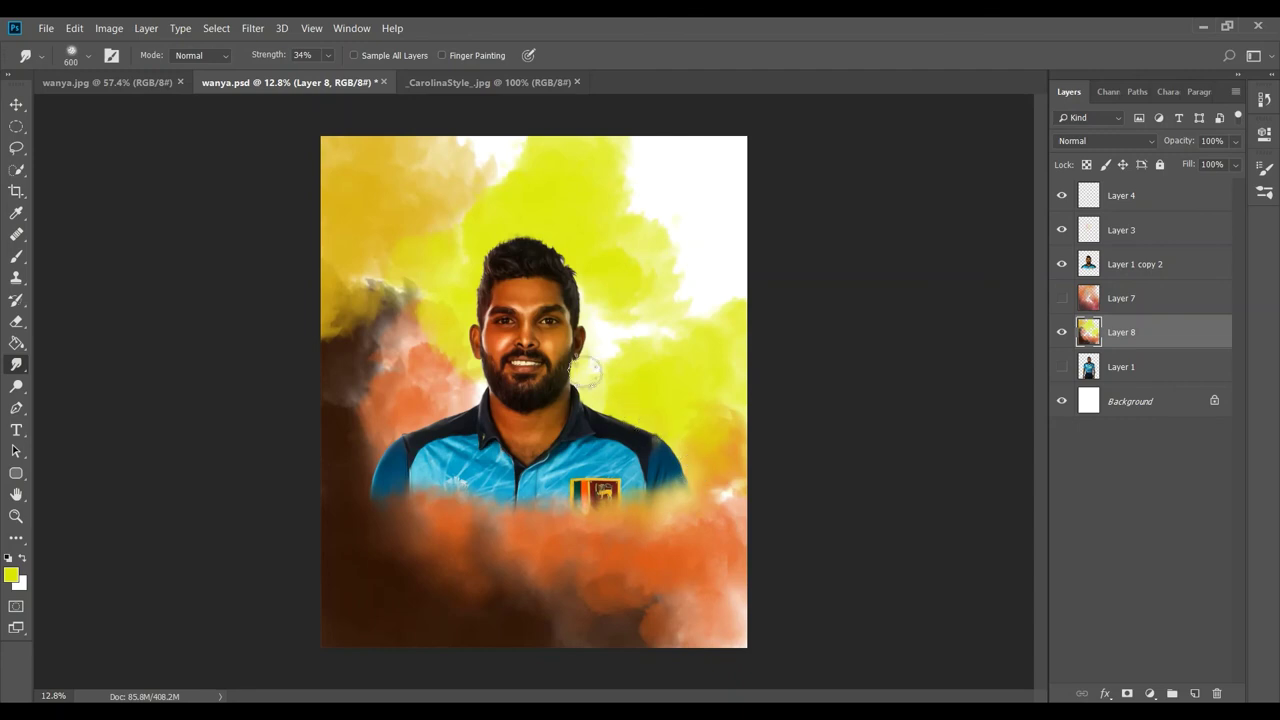
mouse_move(633, 363)
mouse_down()
mouse_move(730, 490)
mouse_move(689, 320)
mouse_move(729, 320)
mouse_move(638, 165)
mouse_move(654, 190)
mouse_move(623, 320)
mouse_up()
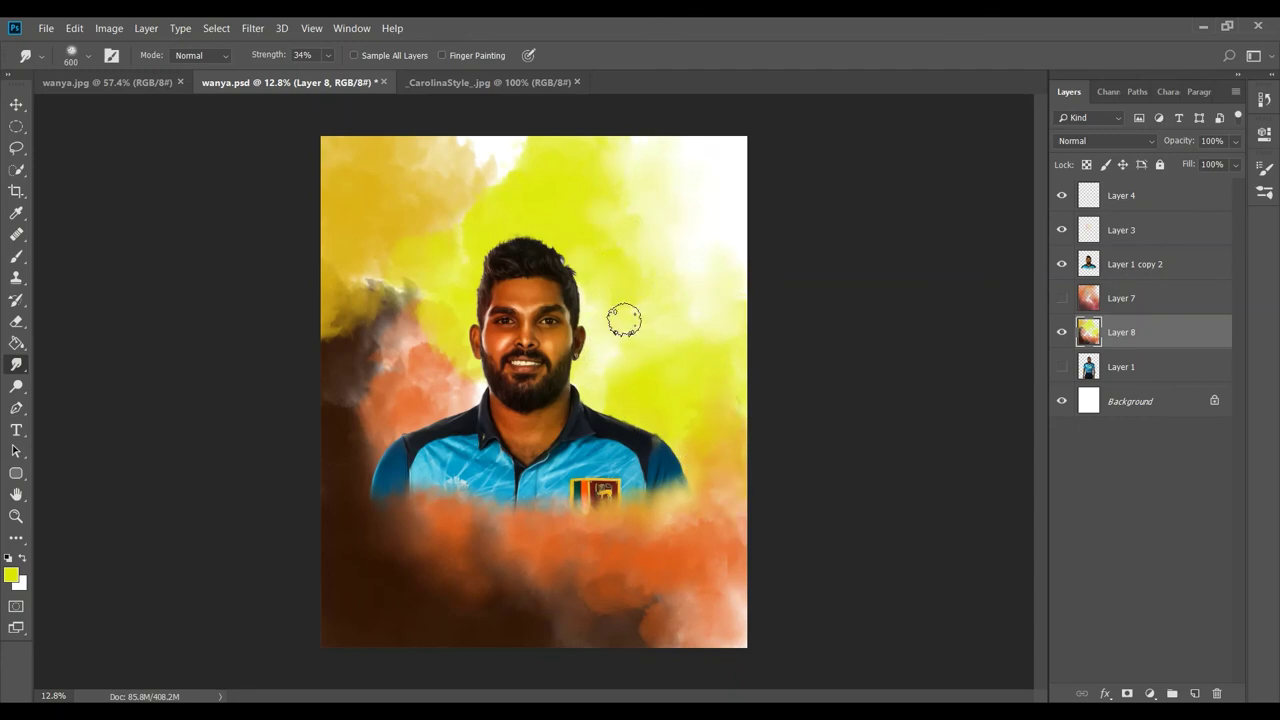
key(bracketright)
key(bracketright)
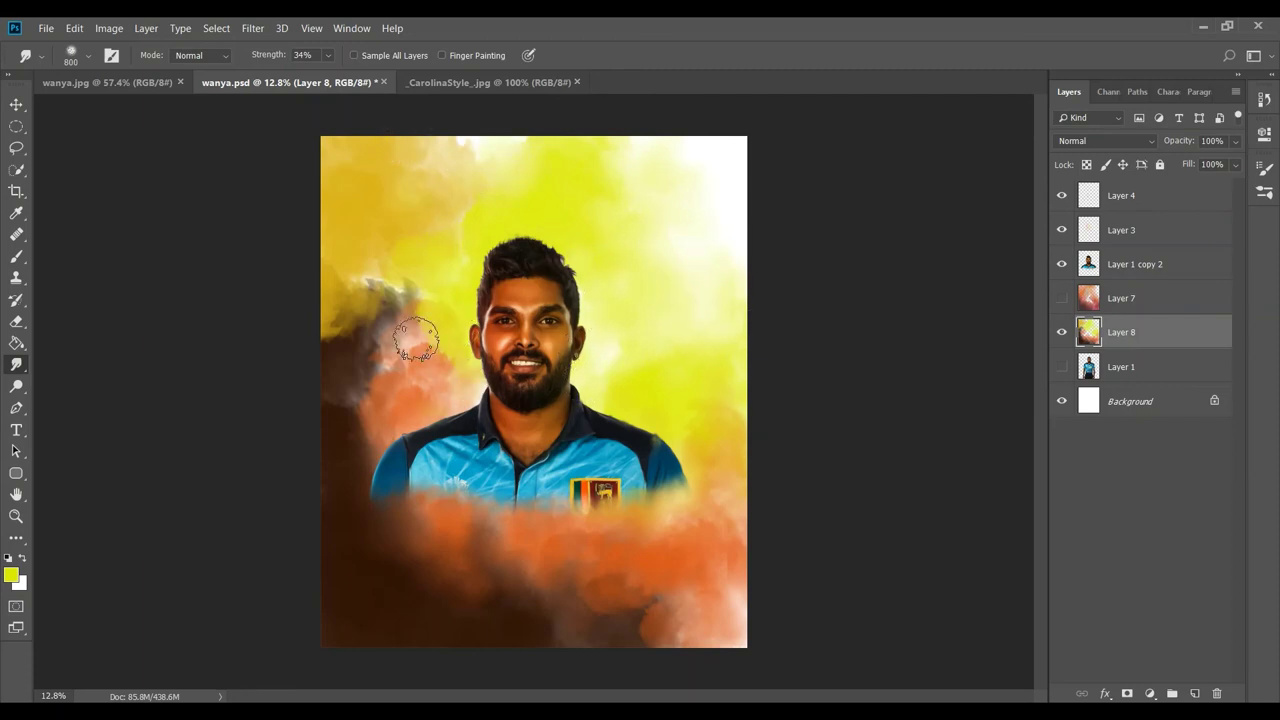
mouse_move(404, 312)
mouse_down()
mouse_move(340, 440)
mouse_move(370, 400)
mouse_move(360, 280)
mouse_up()
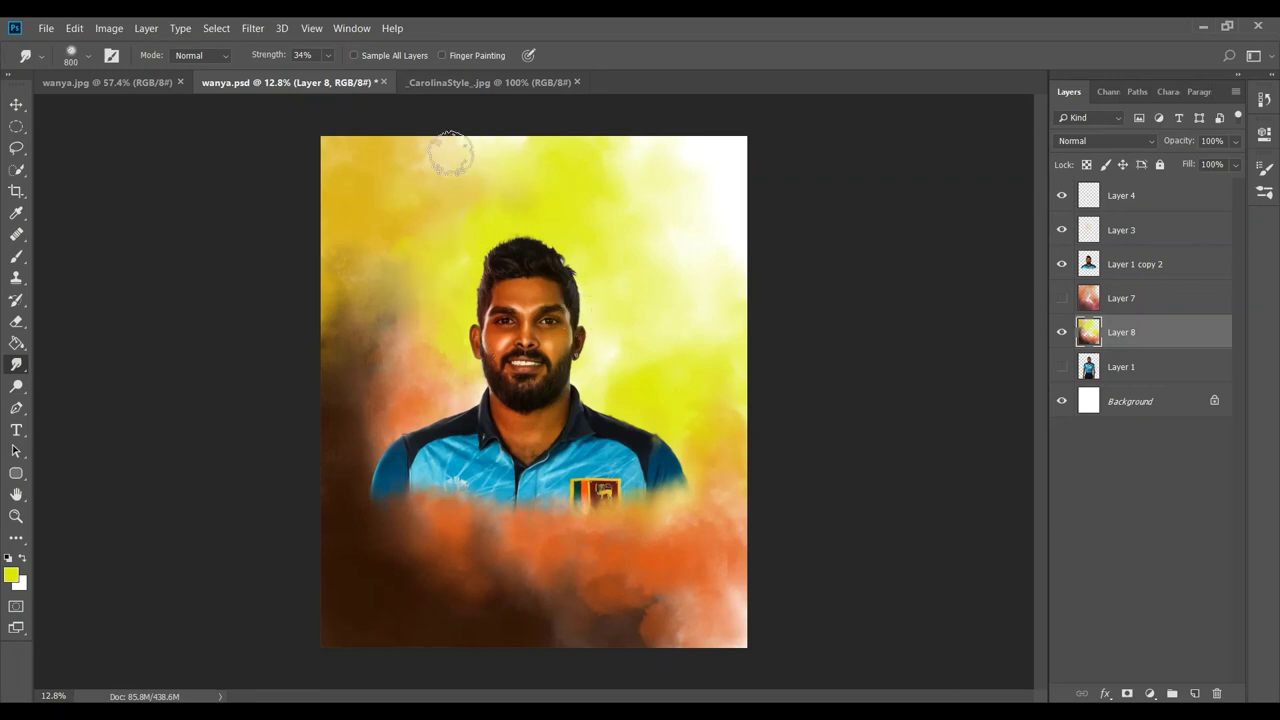
Choose white as the foreground and soften the background left of the face
key(b)
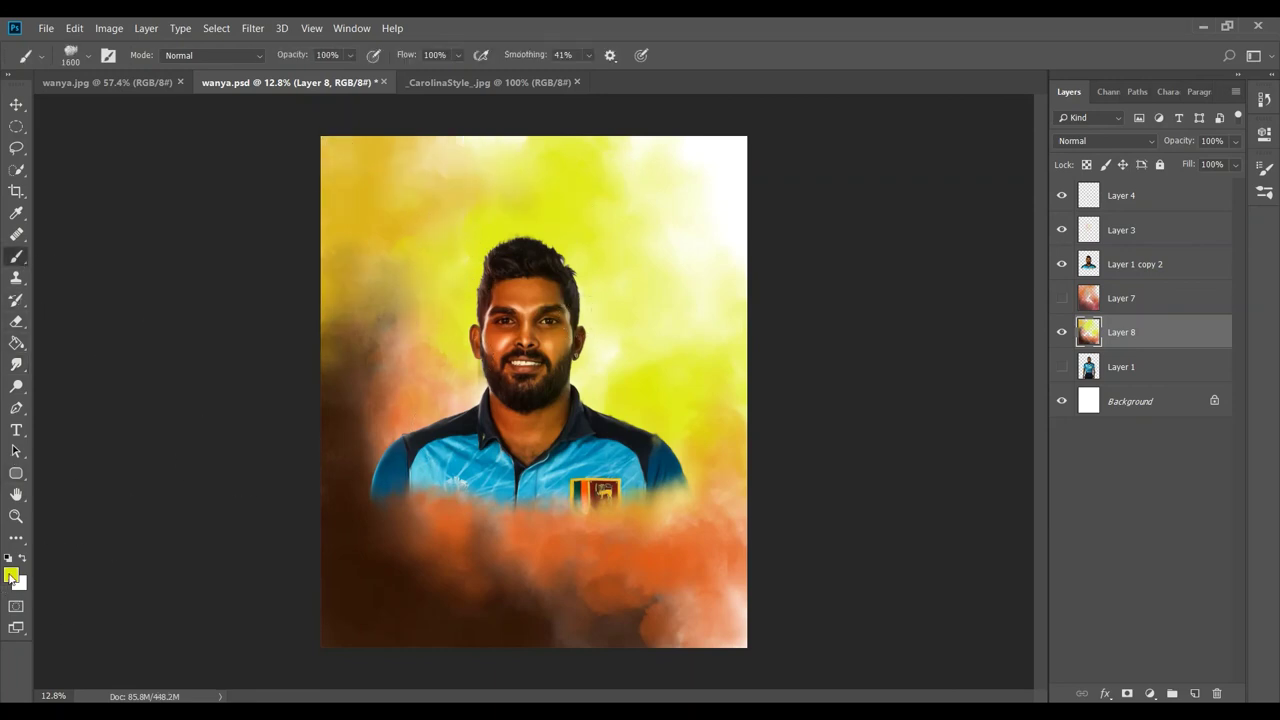
click(11, 574)
click(826, 330)
click(1197, 311)
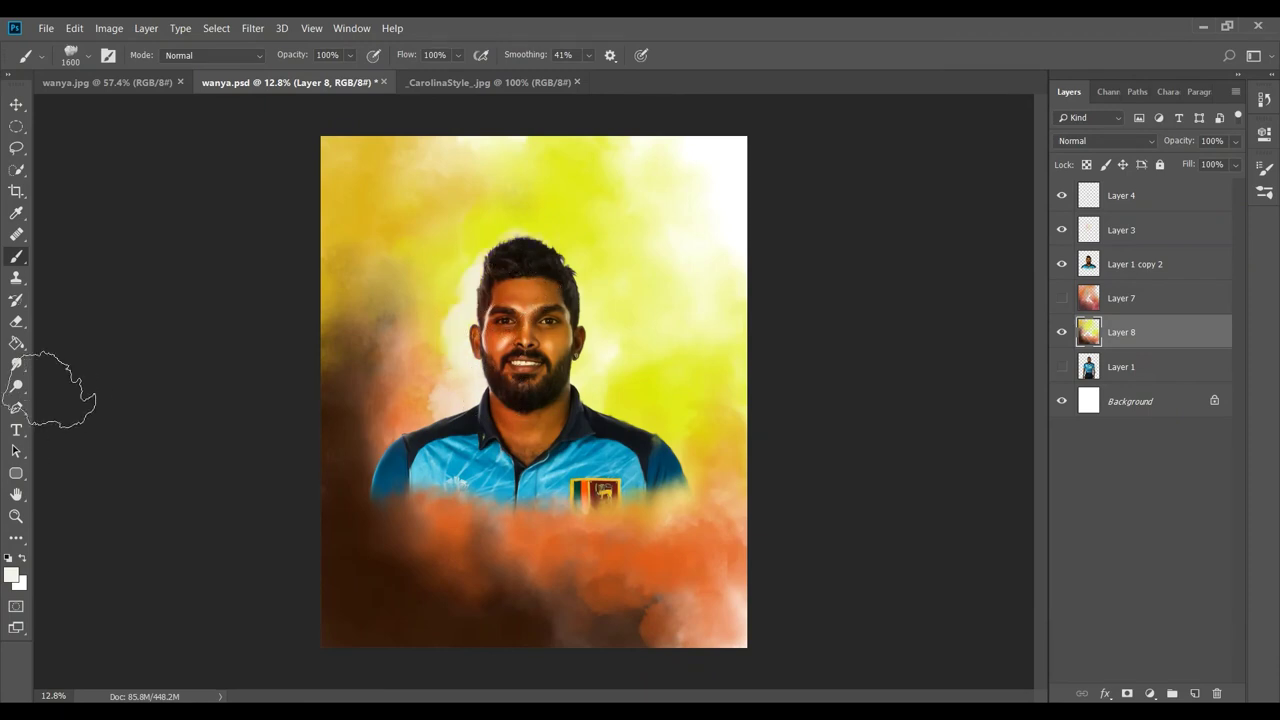
click(16, 364)
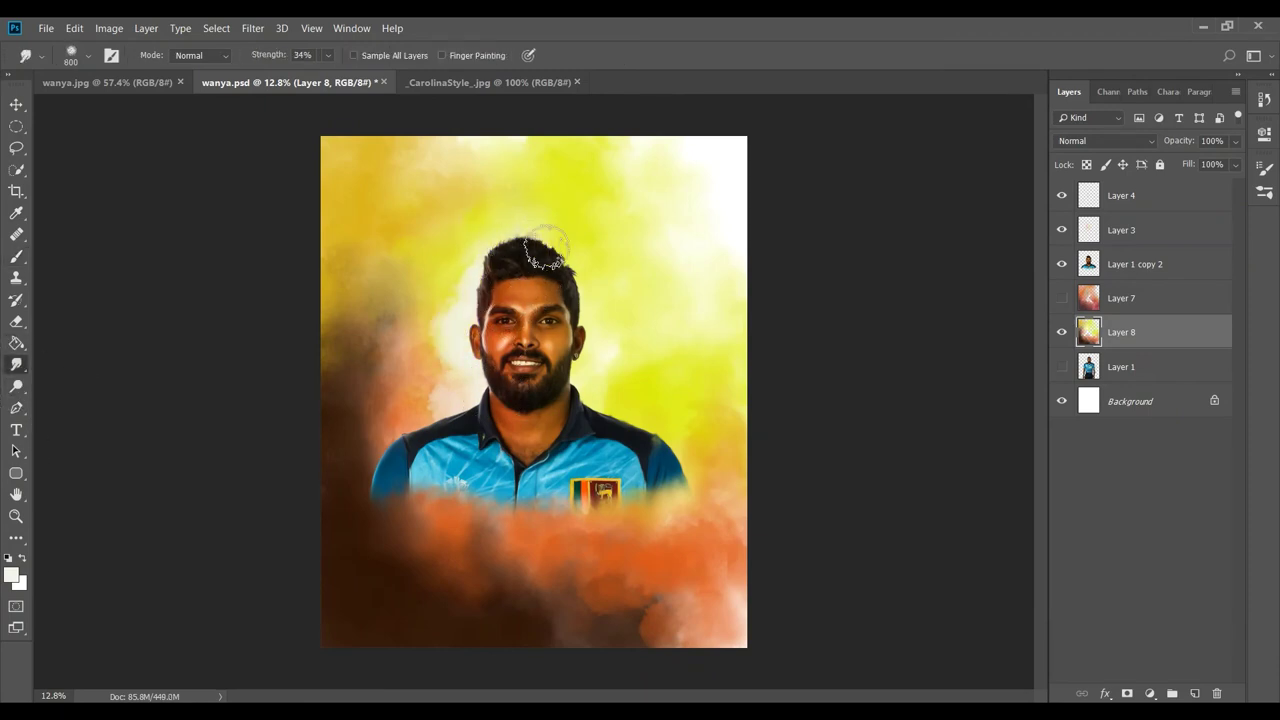
drag(430, 368, 460, 361)
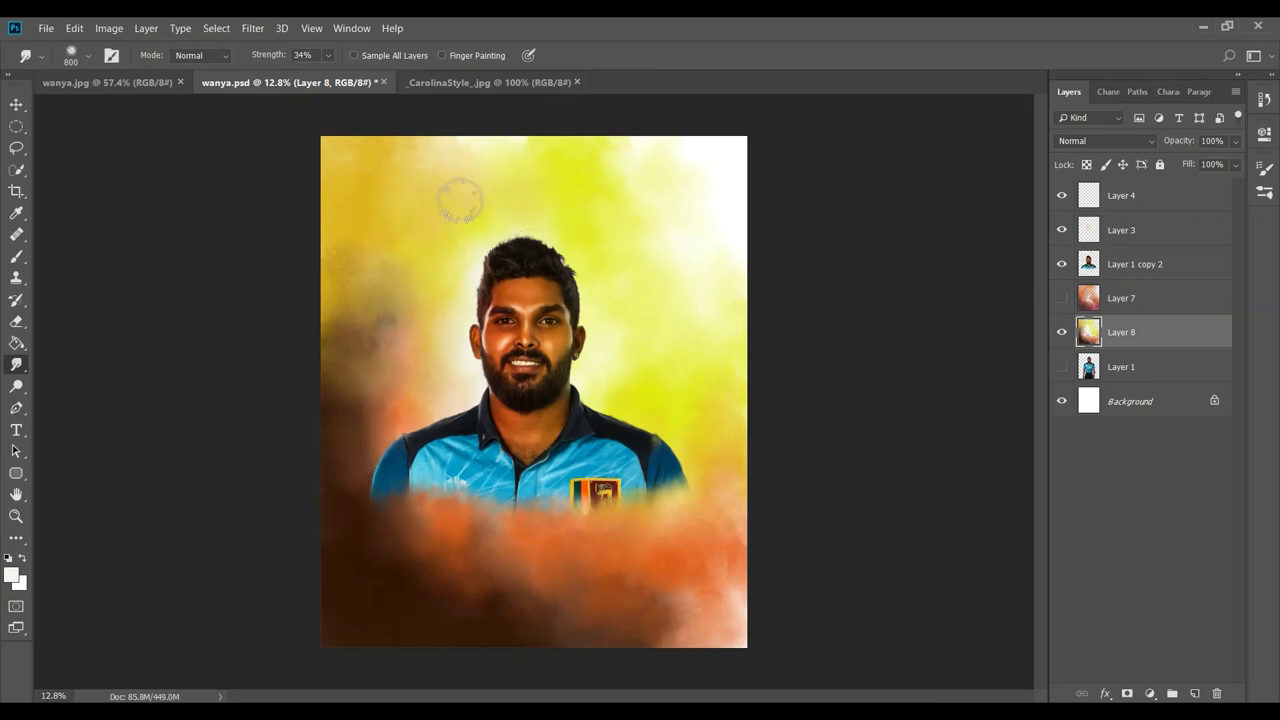
Set the foreground colour to black (000000)
click(11, 574)
text(000000)
key(Return)
Paint dark black smoke along the bottom edge and smudge it softly
click(16, 256)
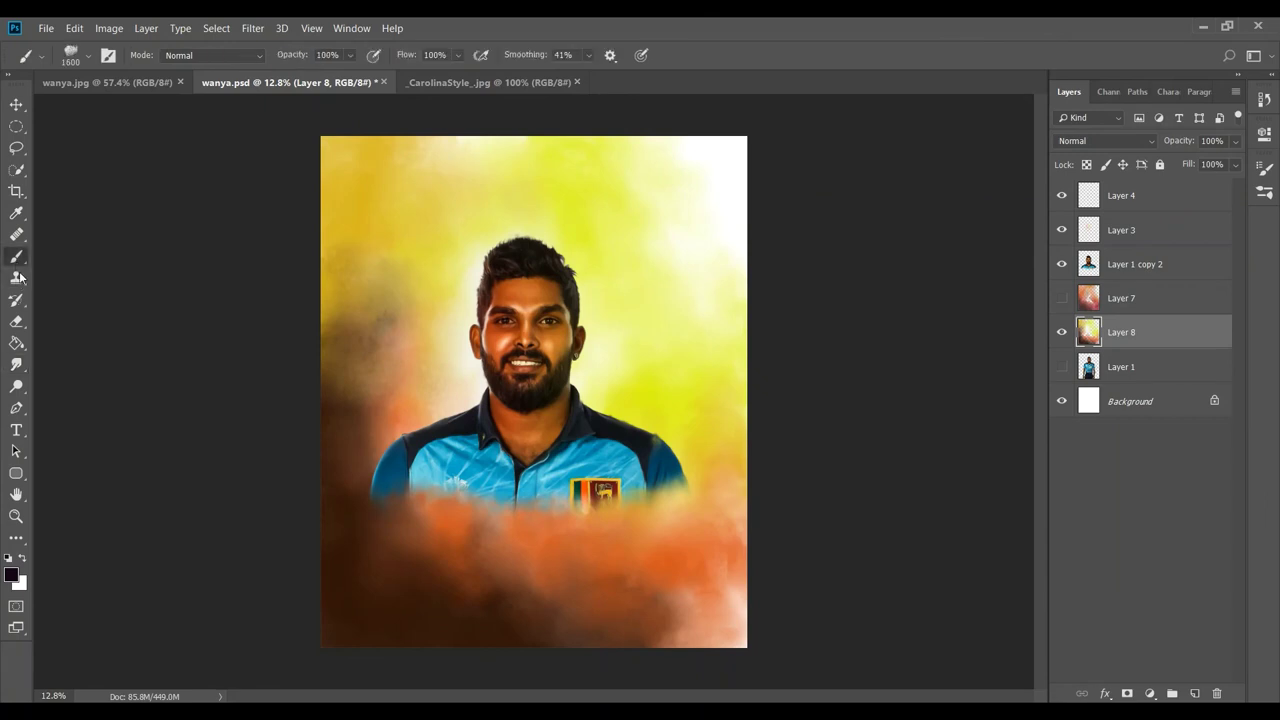
drag(360, 585, 345, 460)
drag(410, 590, 490, 630)
mouse_move(595, 645)
mouse_down()
mouse_move(605, 625)
mouse_move(530, 562)
mouse_up()
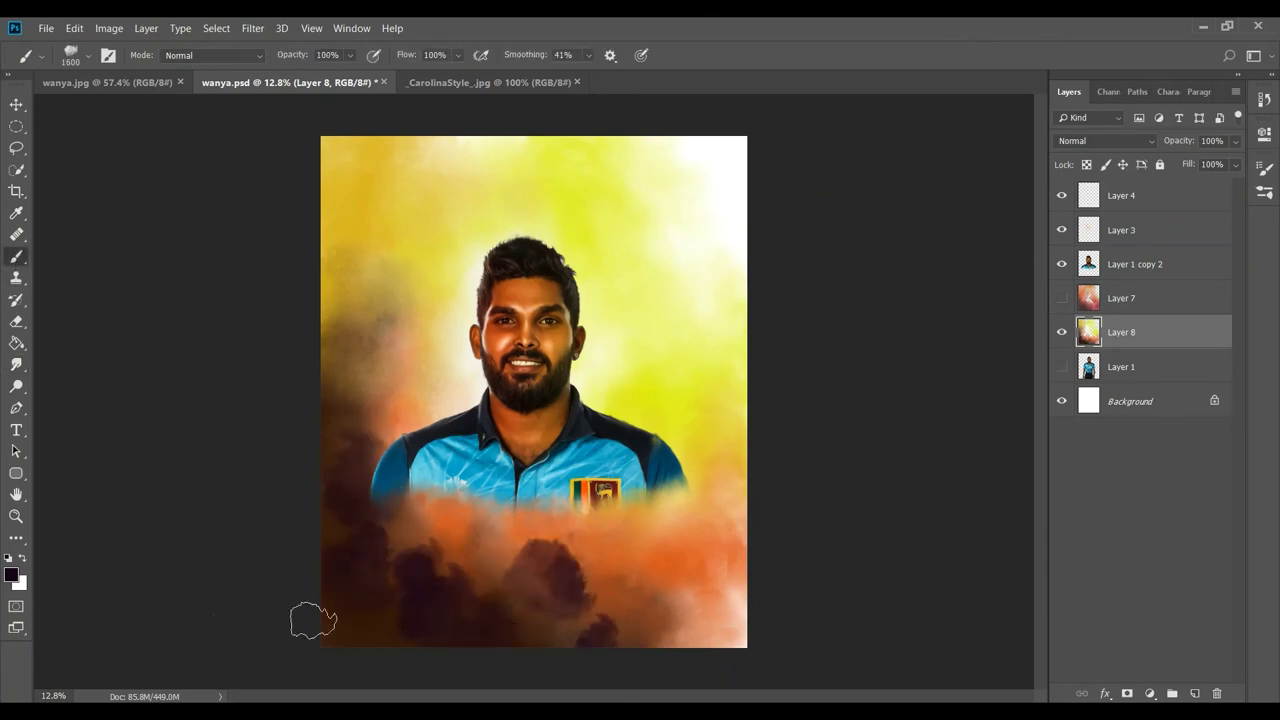
click(16, 364)
mouse_move(366, 551)
mouse_down()
mouse_move(343, 463)
mouse_move(429, 557)
mouse_move(467, 647)
mouse_move(509, 574)
mouse_move(640, 623)
mouse_move(629, 583)
mouse_move(548, 605)
mouse_move(343, 609)
mouse_move(466, 569)
mouse_move(677, 571)
mouse_move(406, 608)
mouse_up()
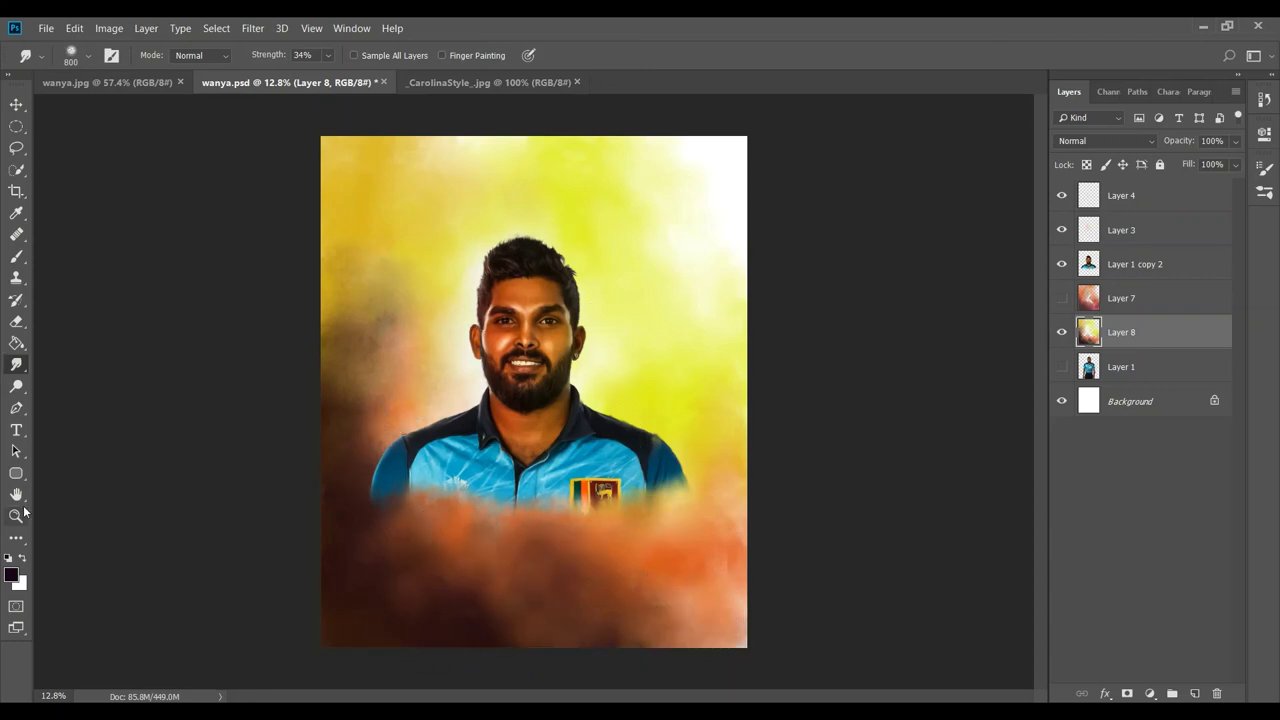
Paint a yellow-green patch at the top-left of the background
click(12, 576)
click(1056, 488)
click(1003, 334)
click(1199, 313)
key(b)
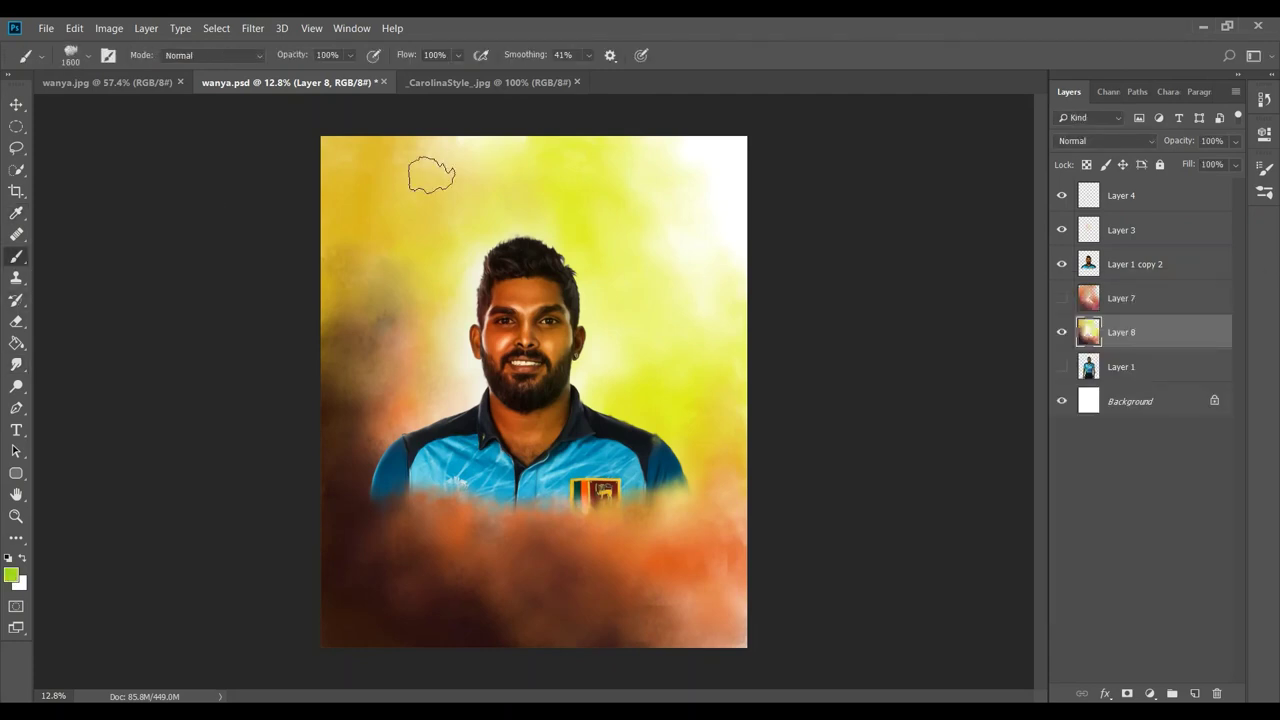
drag(428, 177, 376, 178)
Smudge the green patch and the yellow-orange area left of the face into the background
click(16, 364)
mouse_move(423, 243)
mouse_down()
mouse_move(409, 177)
mouse_move(429, 240)
mouse_move(388, 231)
mouse_up()
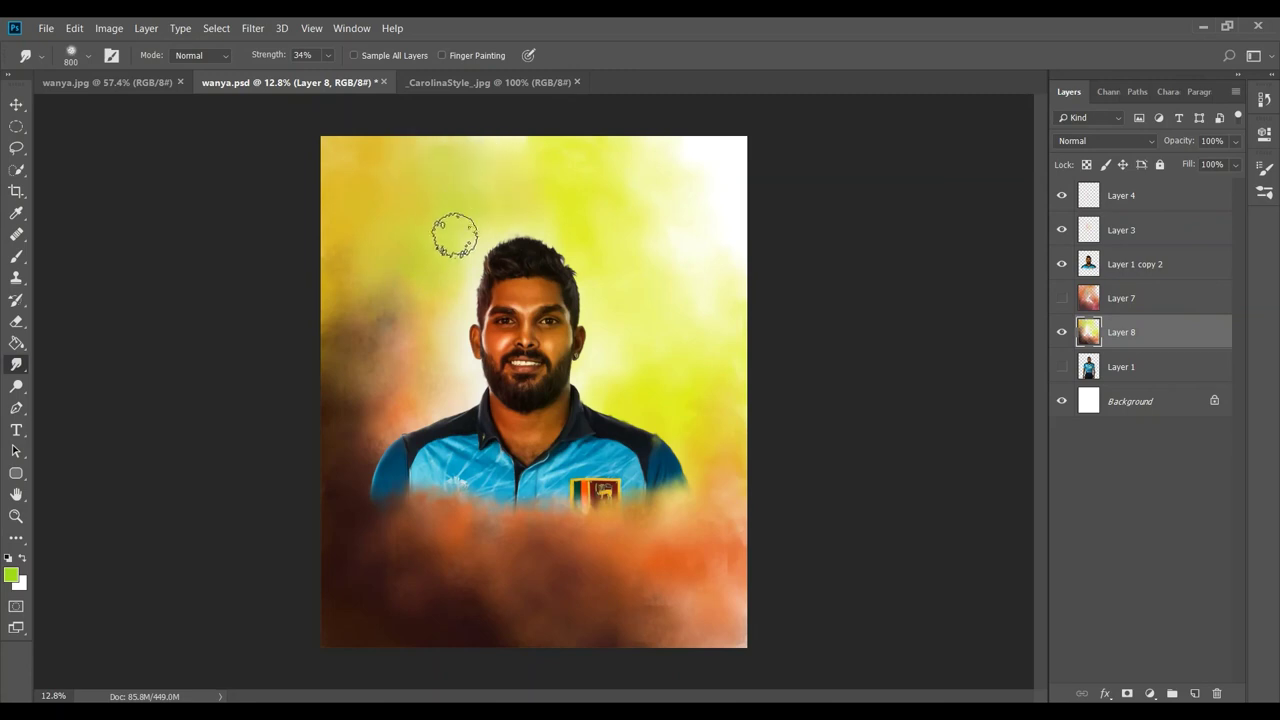
drag(386, 314, 383, 357)
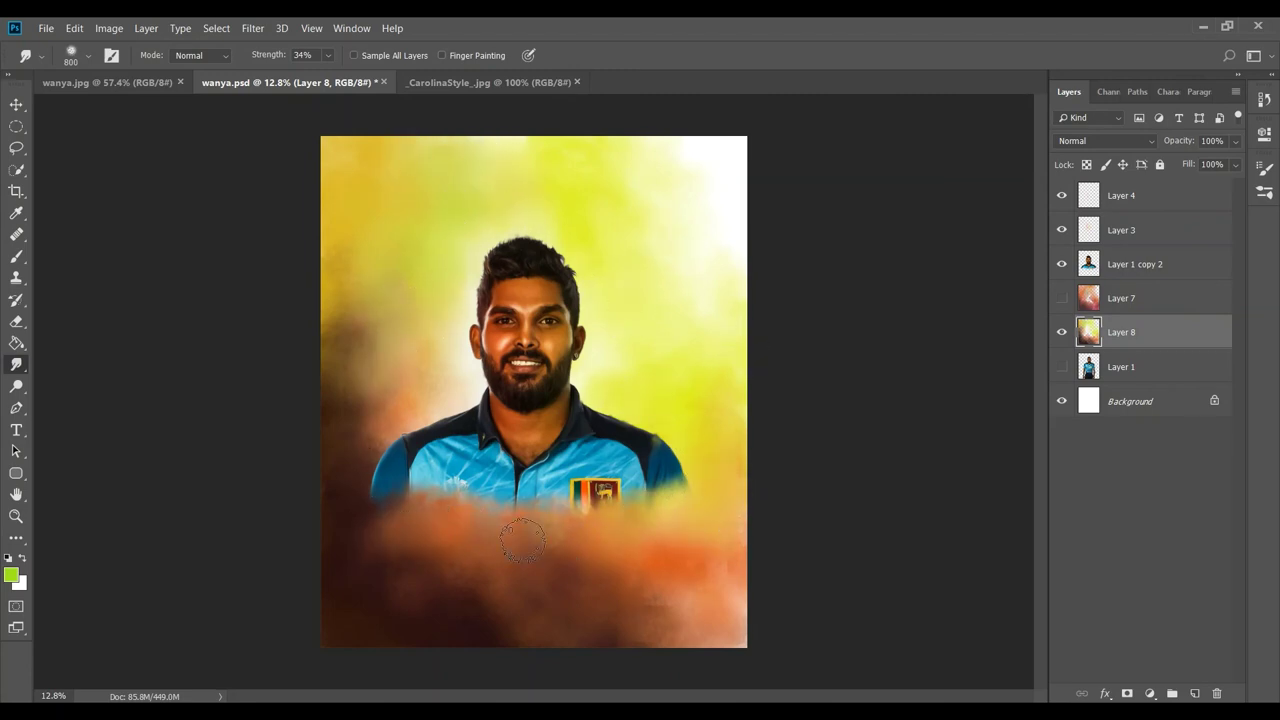
drag(309, 340, 438, 400)
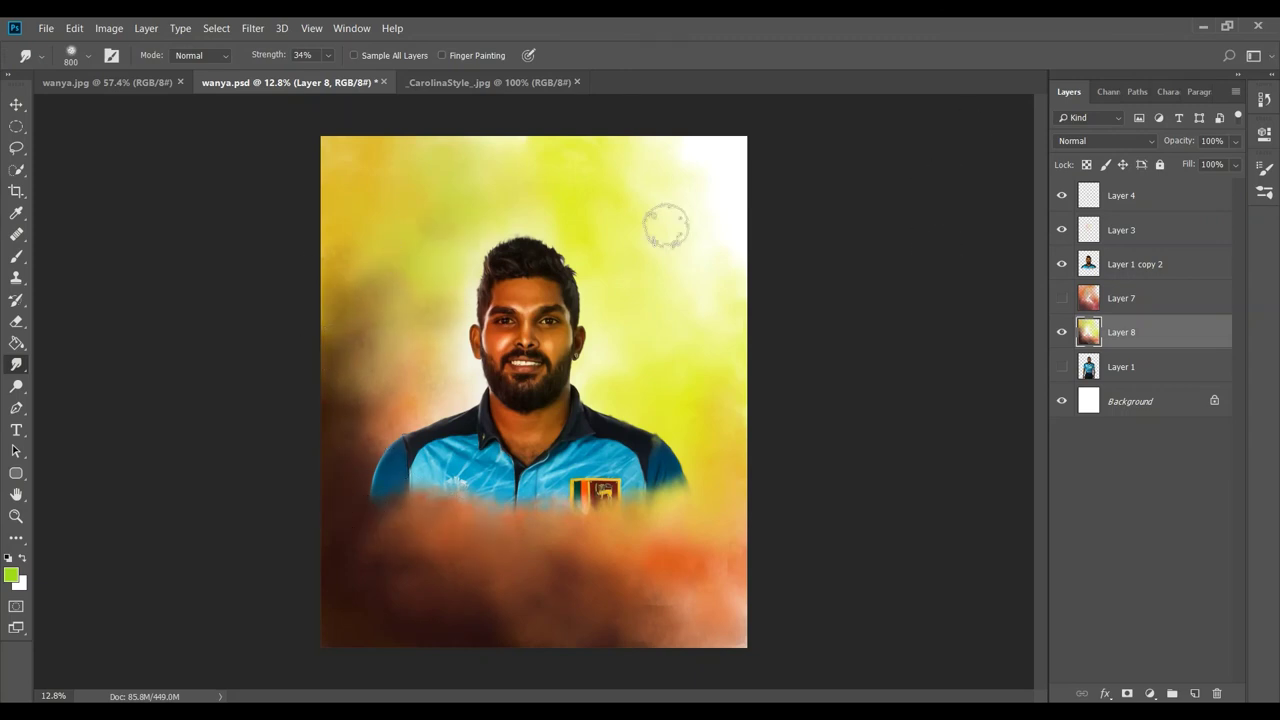
click(106, 29)
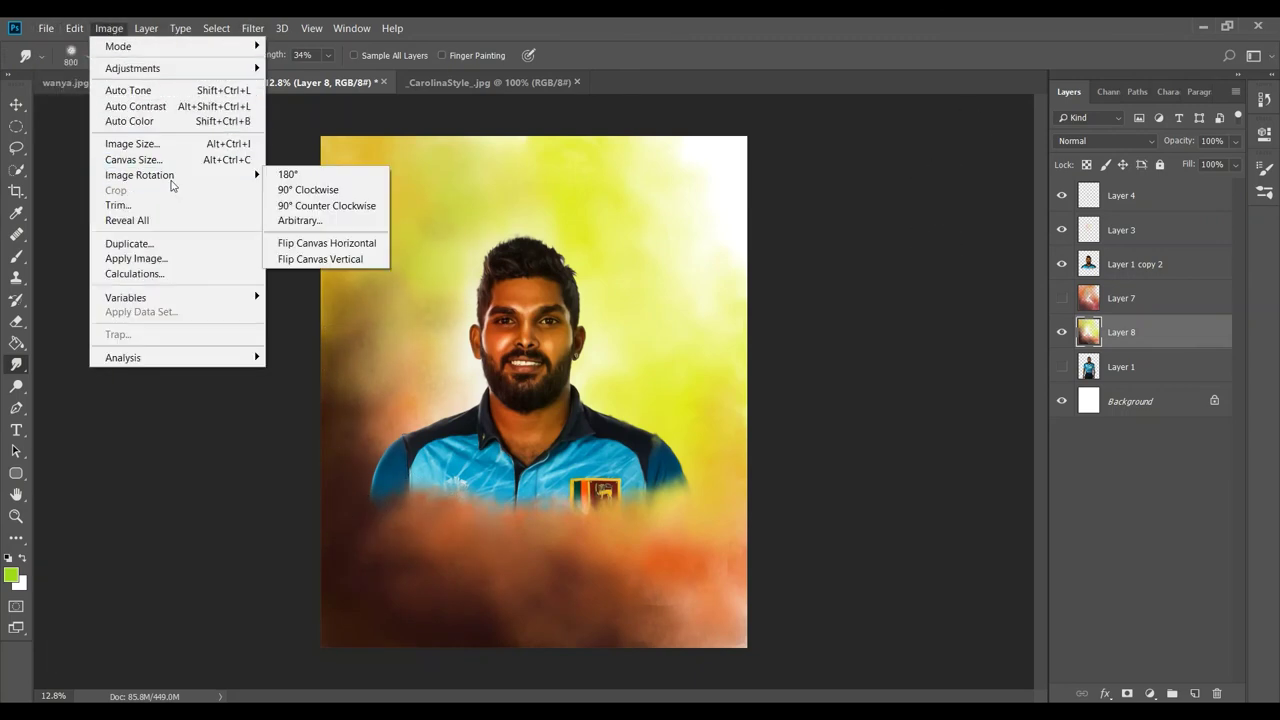
Apply a Hue/Saturation hue shift of -36 to Layer 8's clouds
click(300, 154)
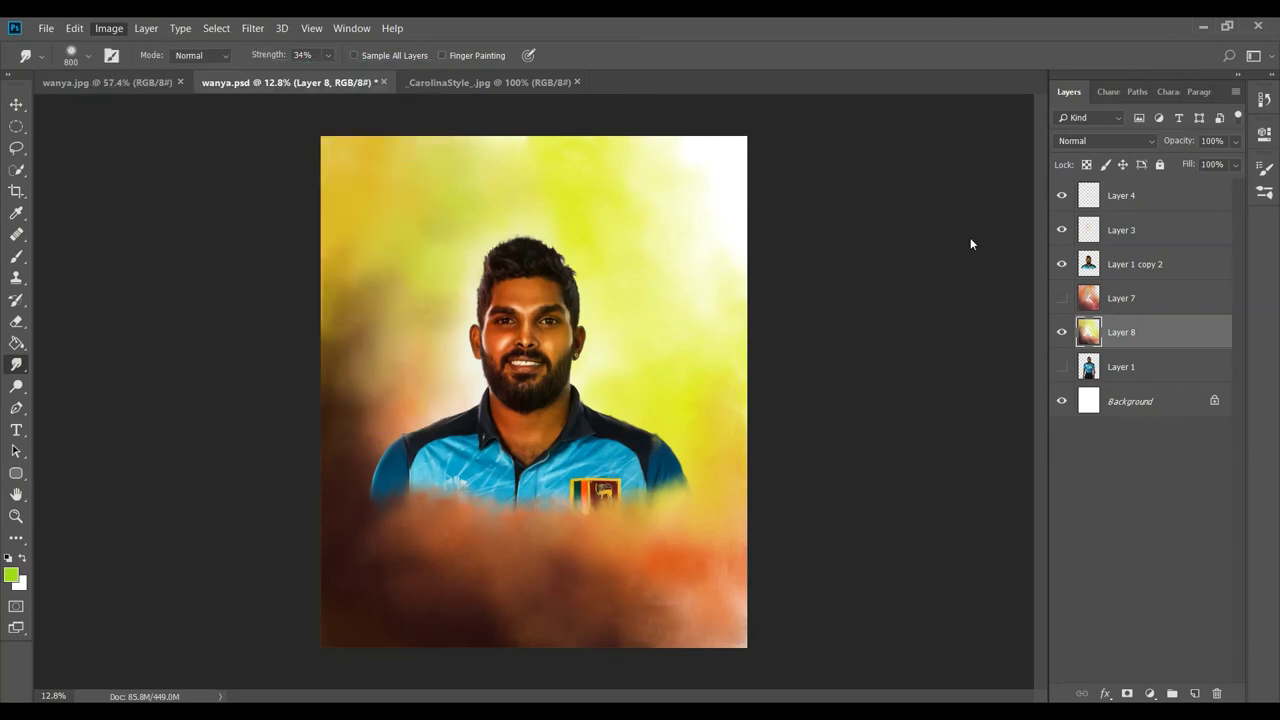
mouse_move(827, 264)
mouse_down()
mouse_move(846, 263)
mouse_move(749, 263)
mouse_move(907, 270)
mouse_move(786, 265)
mouse_move(798, 269)
mouse_up()
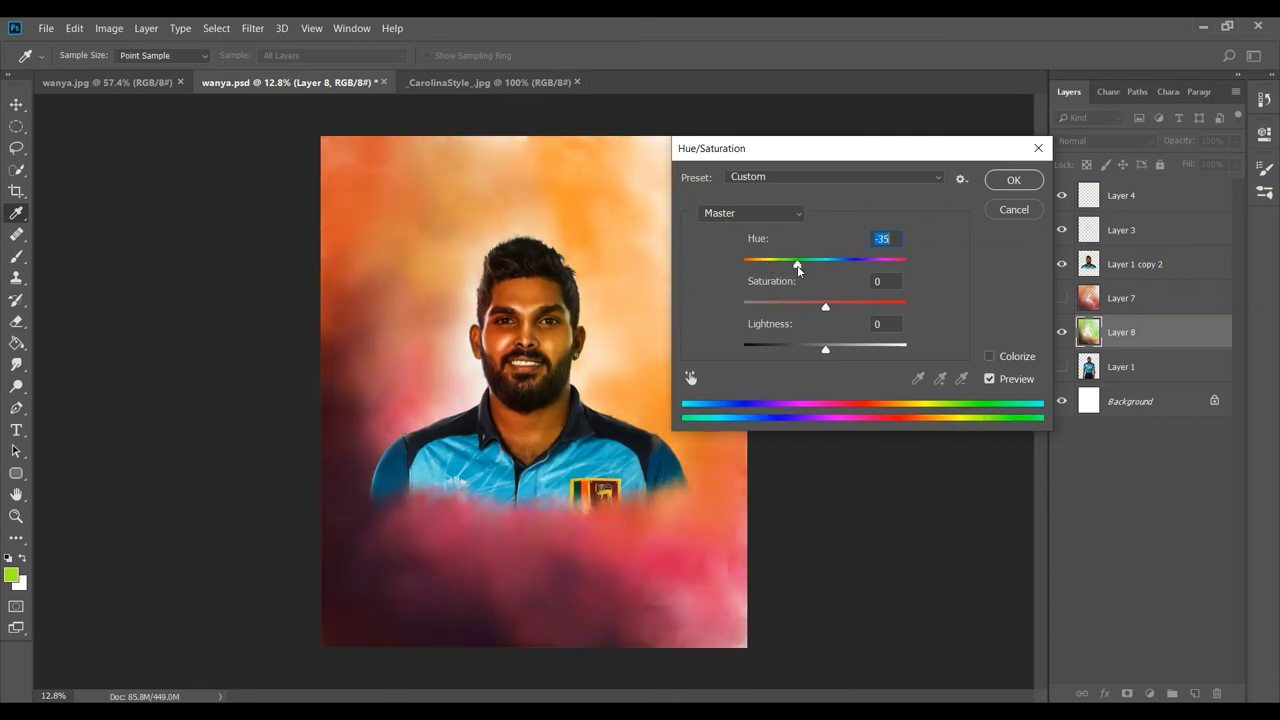
click(1000, 188)
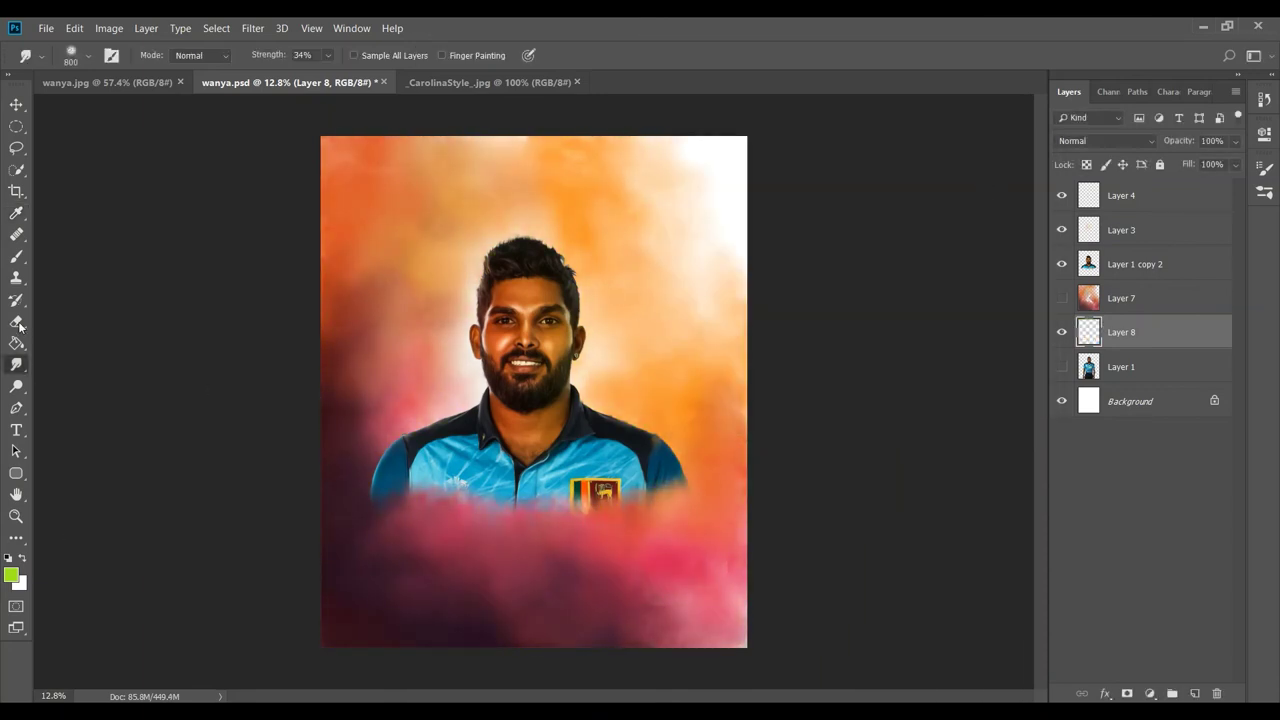
Stamp white cloud puffs beside the shoulders, right of the neck and under the jersey
click(16, 257)
click(11, 575)
click(820, 322)
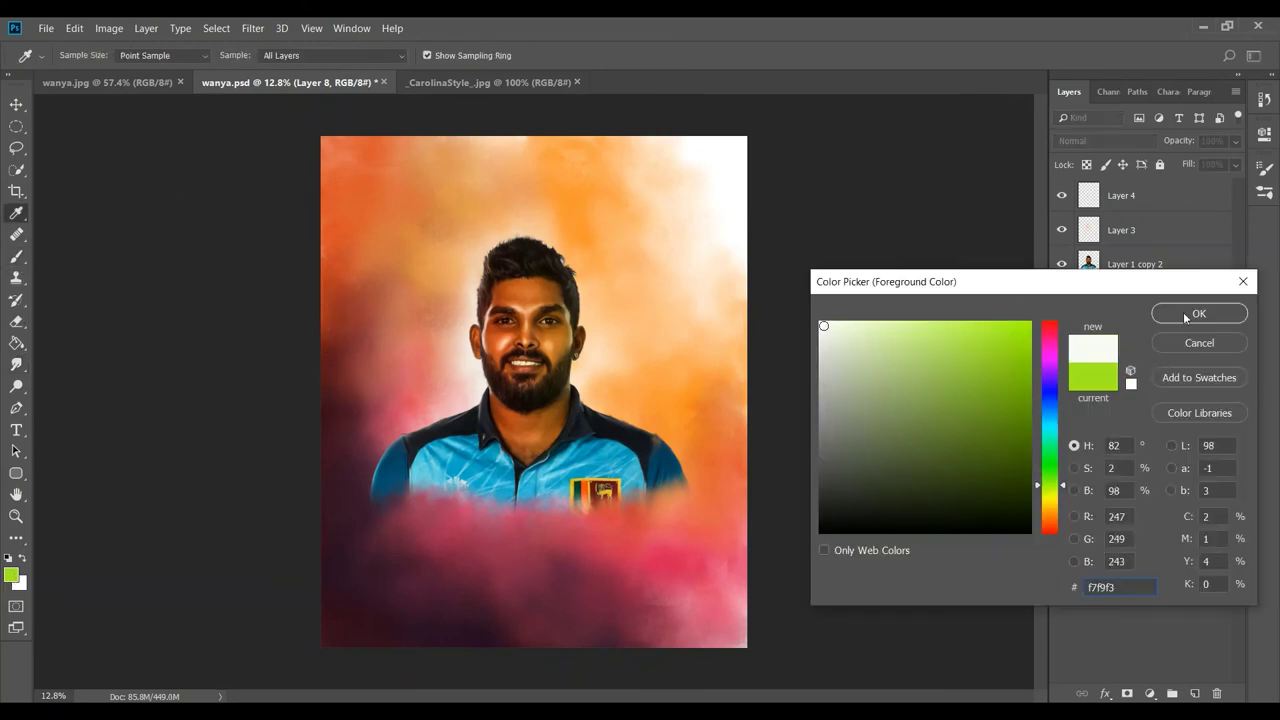
click(1200, 311)
click(418, 415)
click(415, 508)
click(490, 515)
click(580, 545)
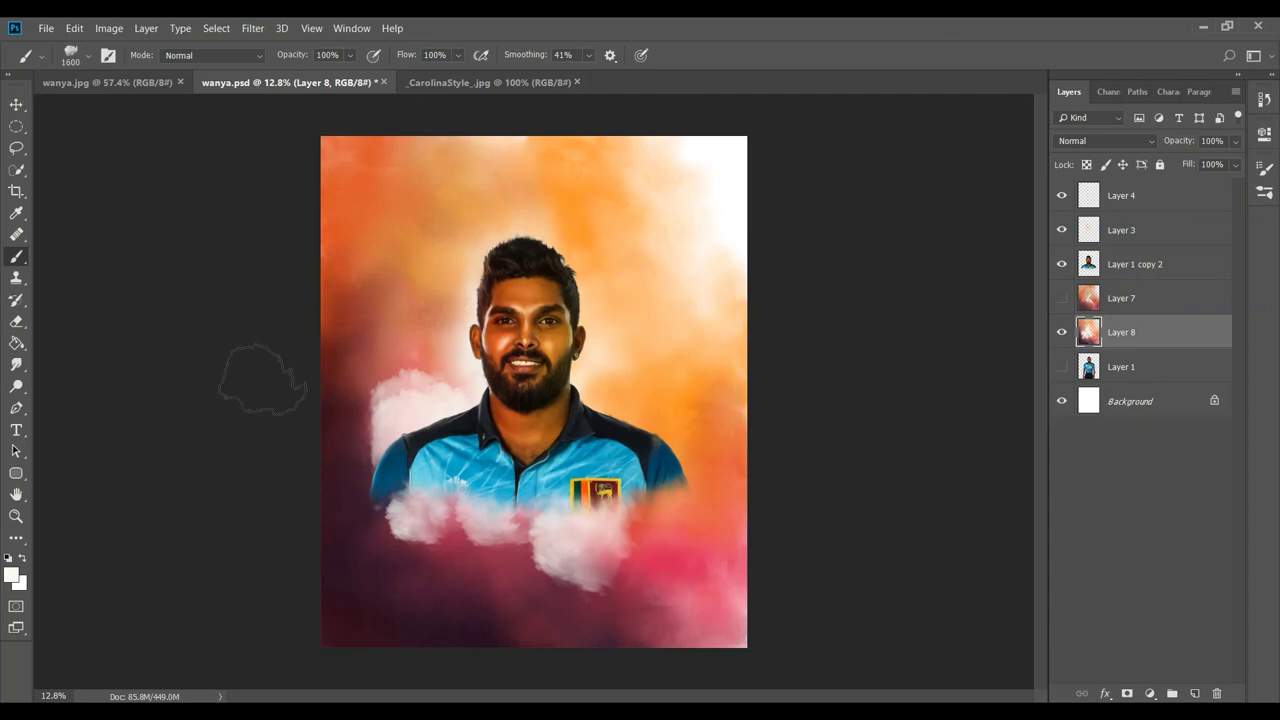
click(630, 422)
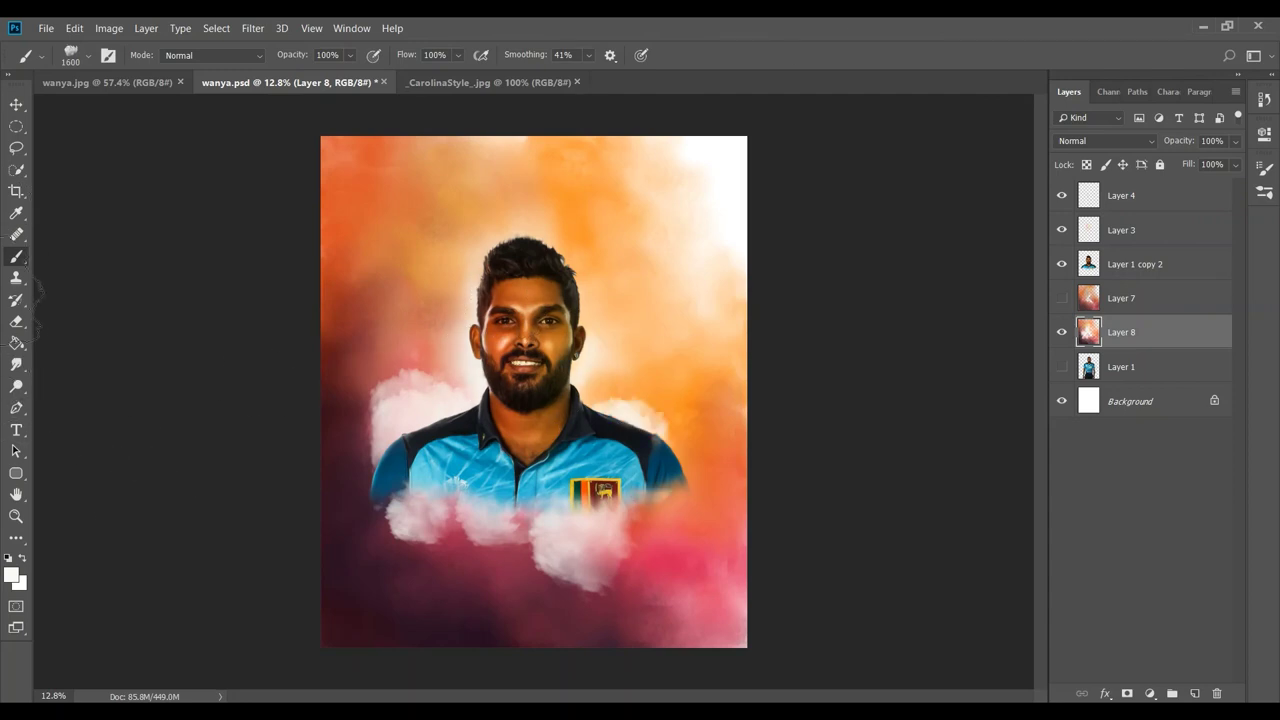
Smudge the white clouds into a soft pinkish mist beneath the shirt
click(16, 364)
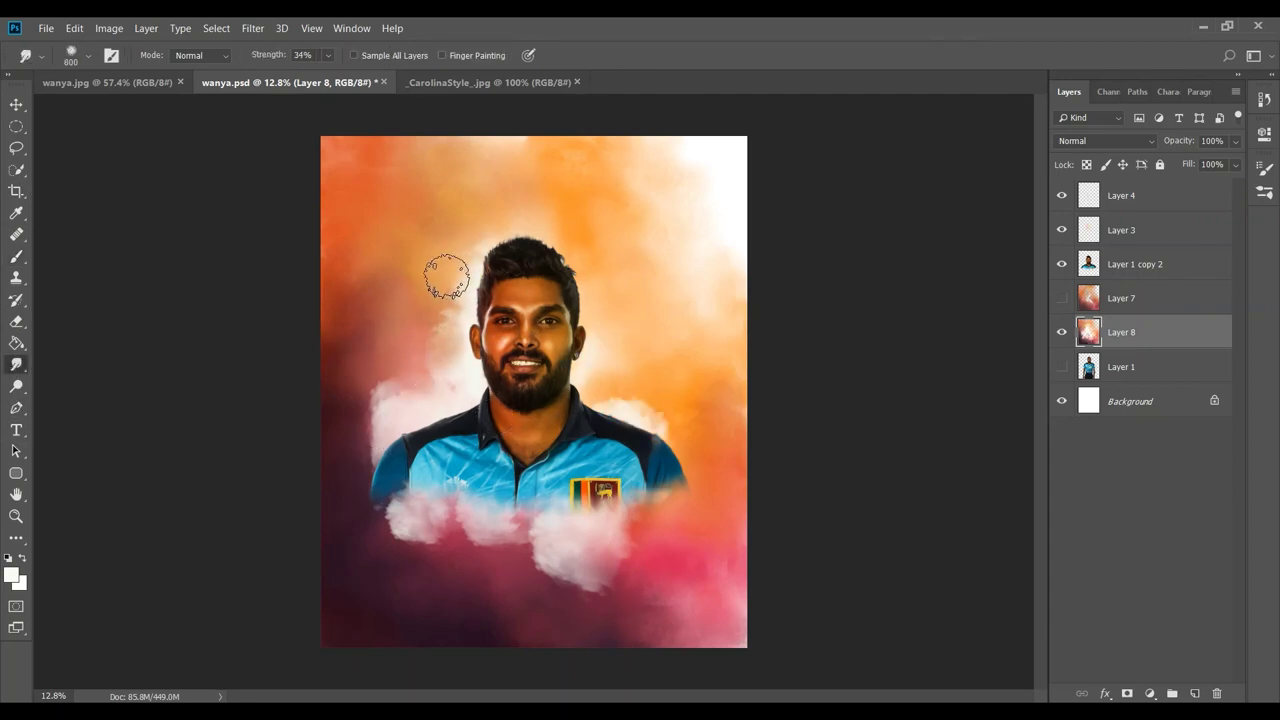
mouse_move(436, 358)
mouse_down()
mouse_move(360, 460)
mouse_move(390, 520)
mouse_move(504, 521)
mouse_move(560, 560)
mouse_move(625, 530)
mouse_up()
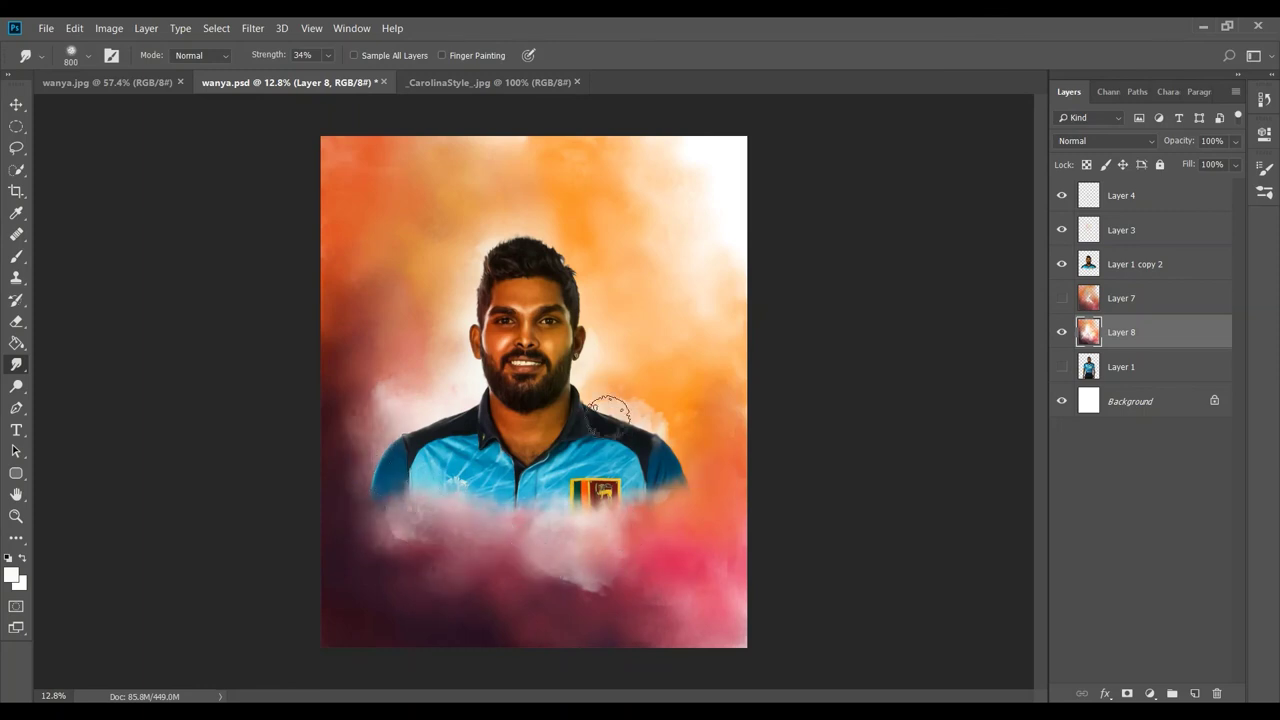
mouse_move(657, 460)
mouse_down()
mouse_move(582, 568)
mouse_move(493, 541)
mouse_move(390, 540)
mouse_up()
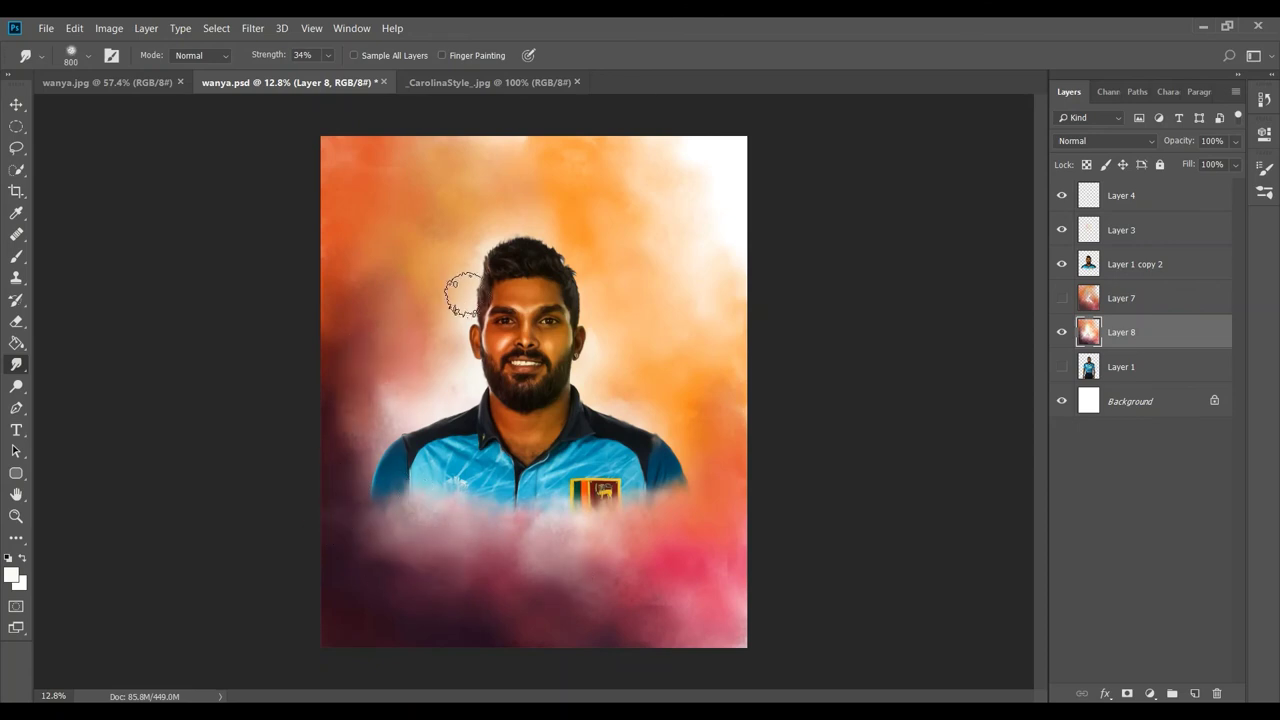